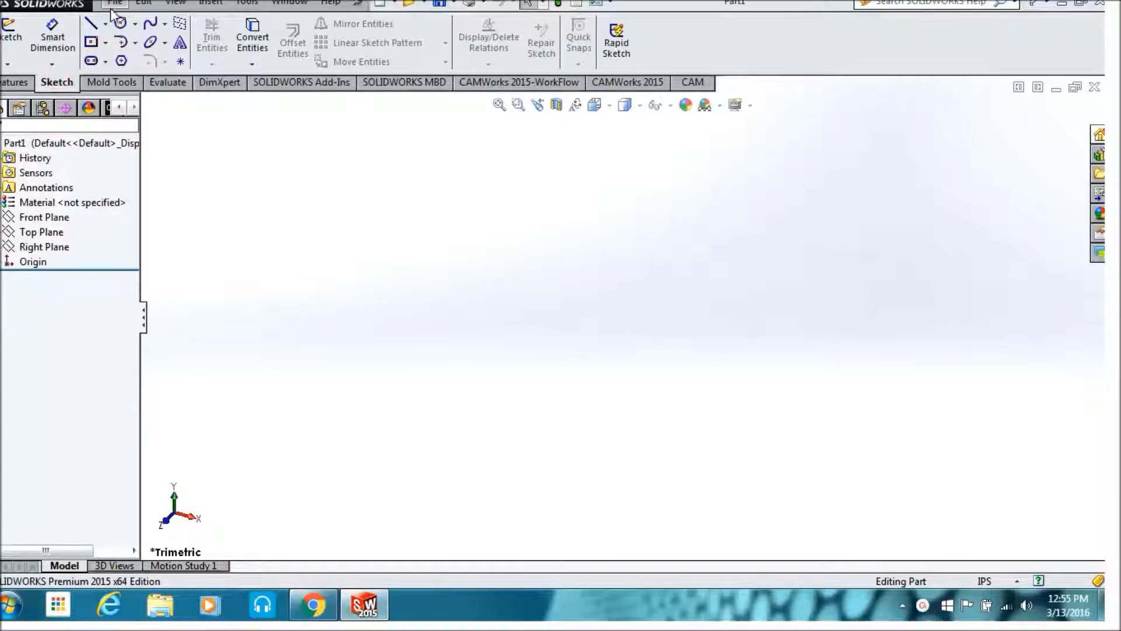
# Sketch a vertical centerline on the Top Plane, passing through the origin and extending above and below it.
pyautogui.click(105, 23)
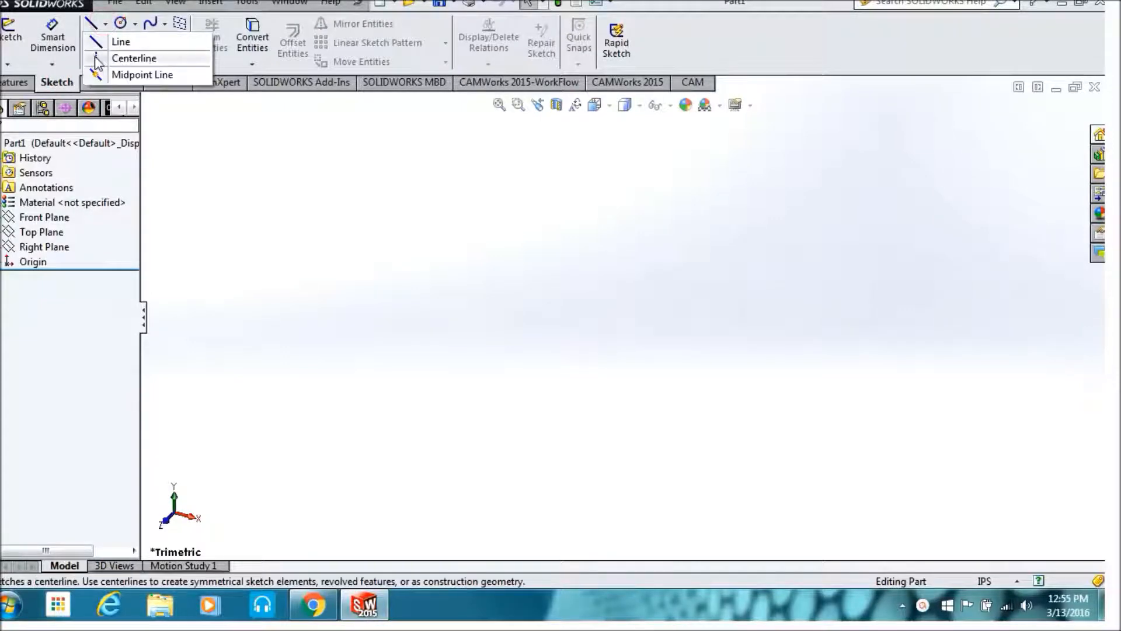
pyautogui.click(116, 58)
pyautogui.click(556, 213)
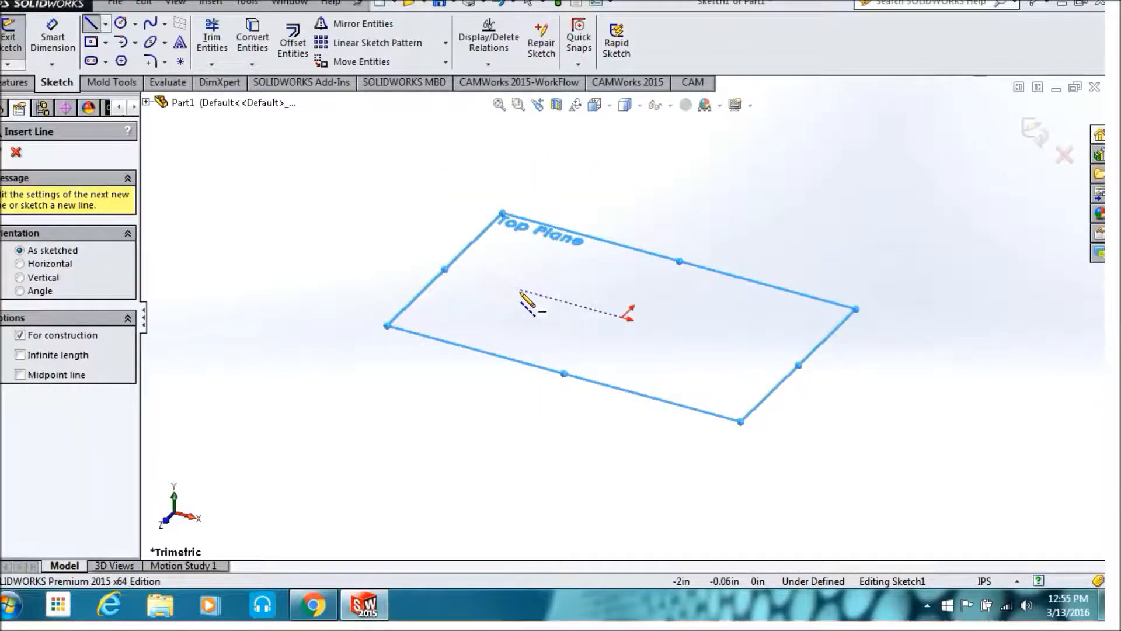
pyautogui.click(607, 110)
pyautogui.click(678, 187)
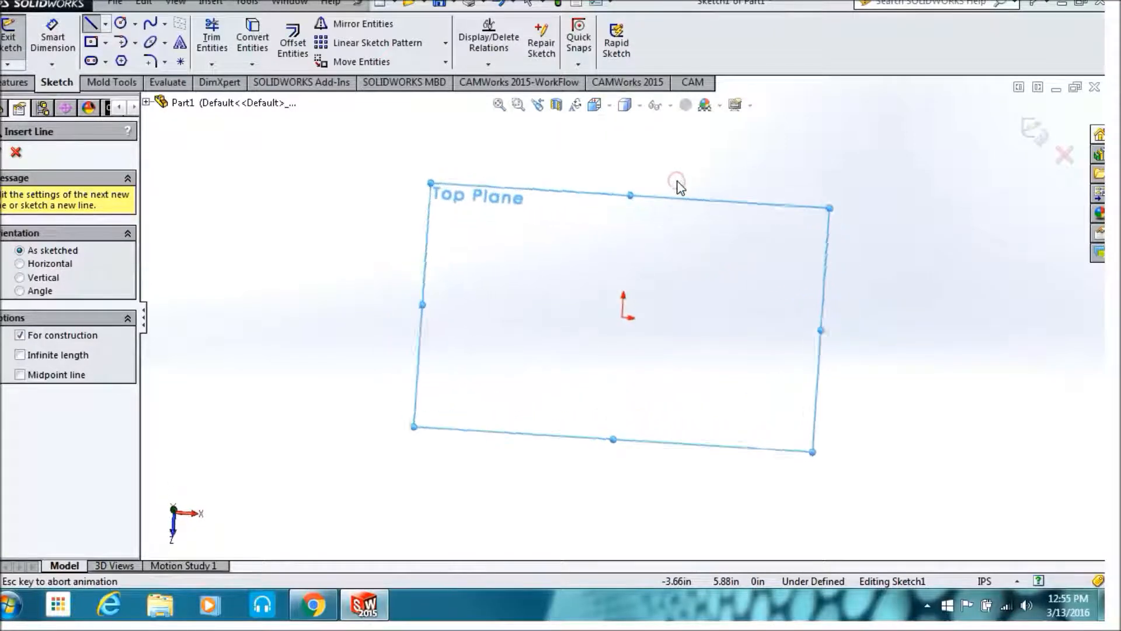
pyautogui.click(623, 220)
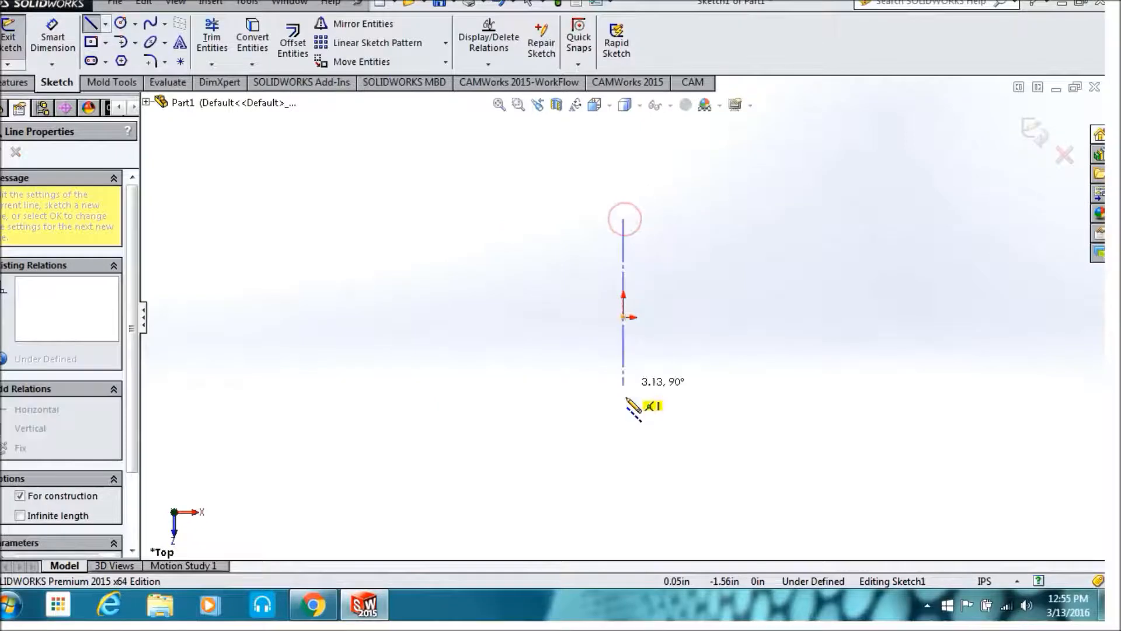
pyautogui.click(624, 451)
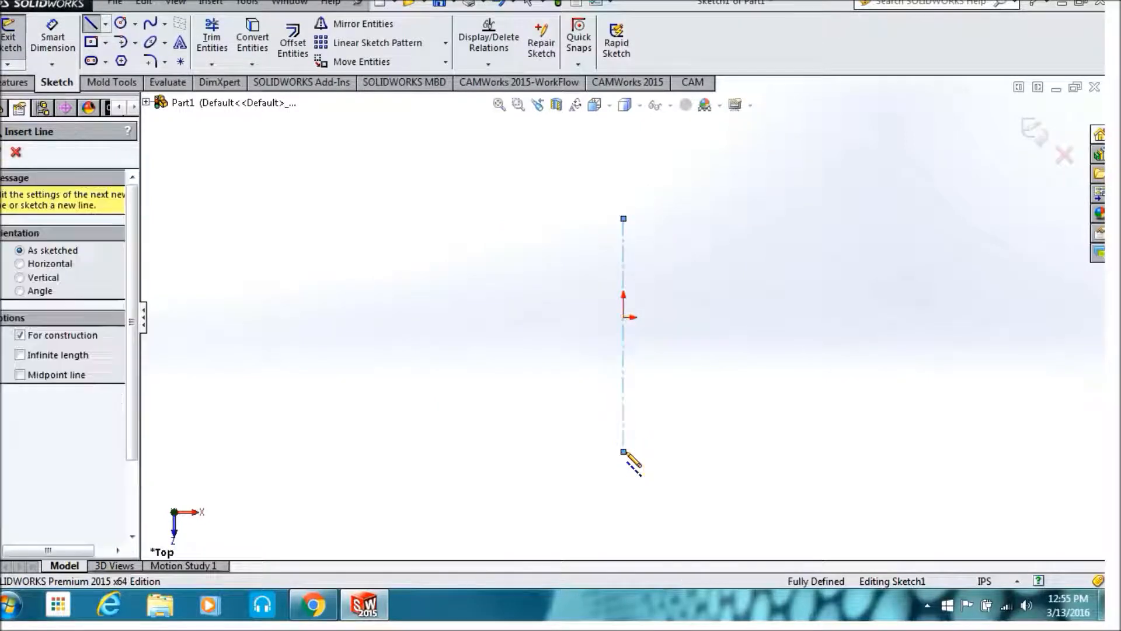
pyautogui.press('Escape')
# Sketch a closed stepped profile of lines around the centerline's upper end, with a top edge about 0.59 in and bottom edge about 0.71 in wide.
pyautogui.click(91, 24)
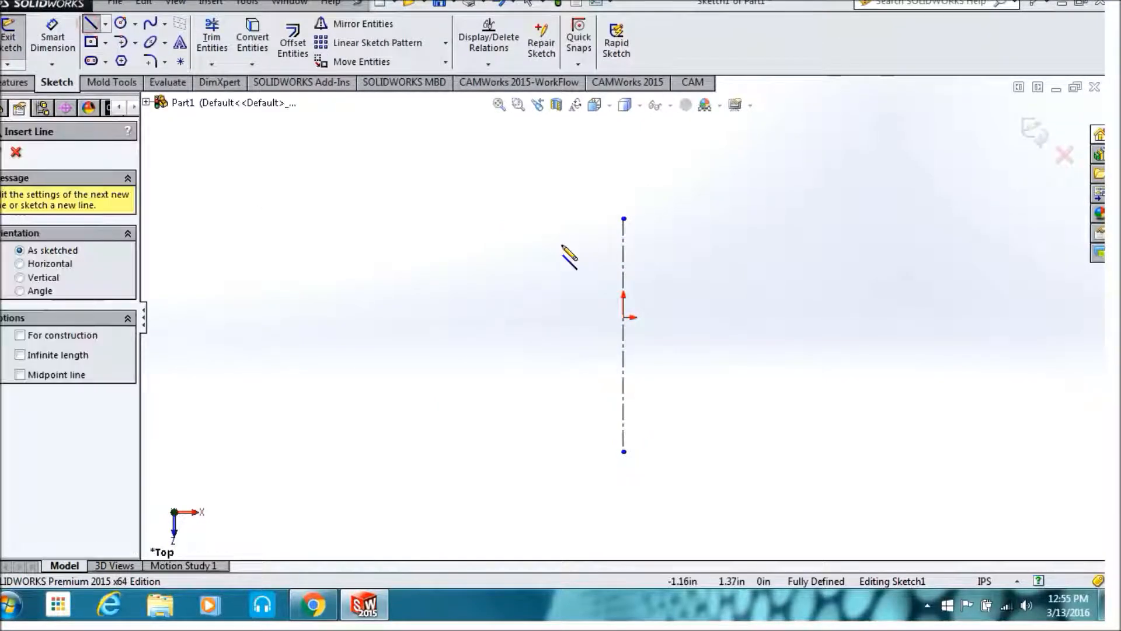
pyautogui.click(592, 247)
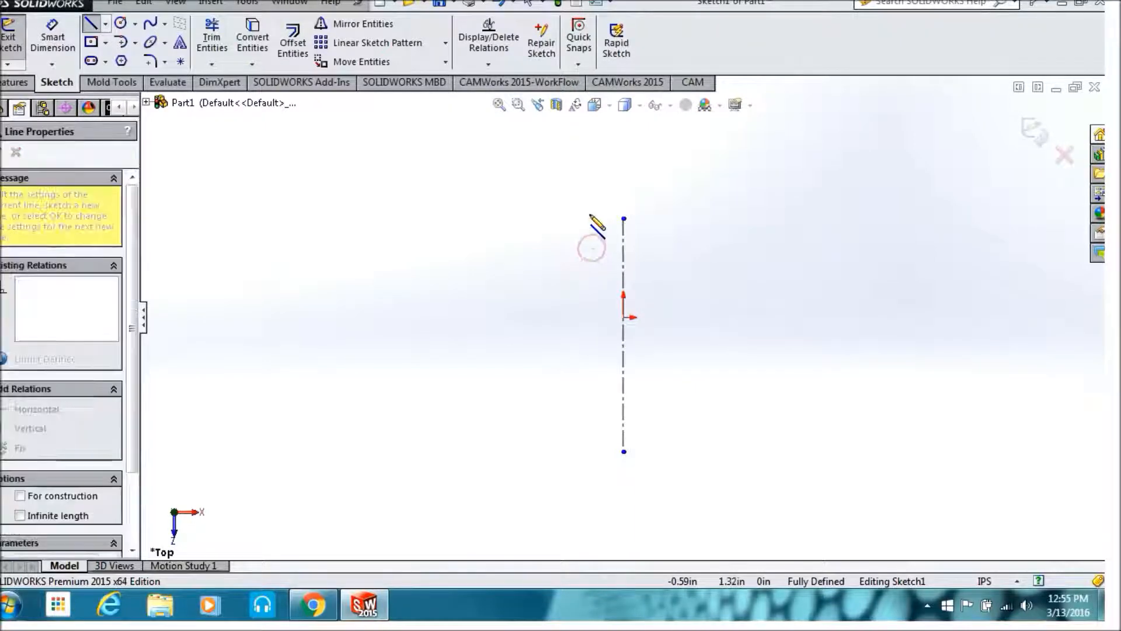
pyautogui.click(592, 181)
pyautogui.click(623, 180)
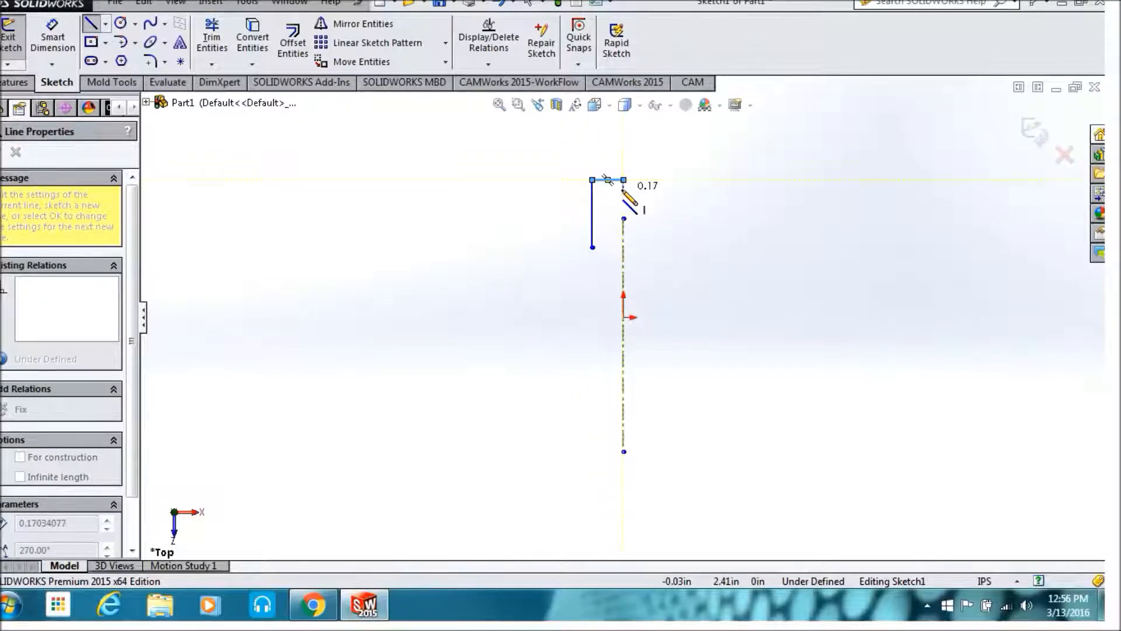
pyautogui.click(623, 189)
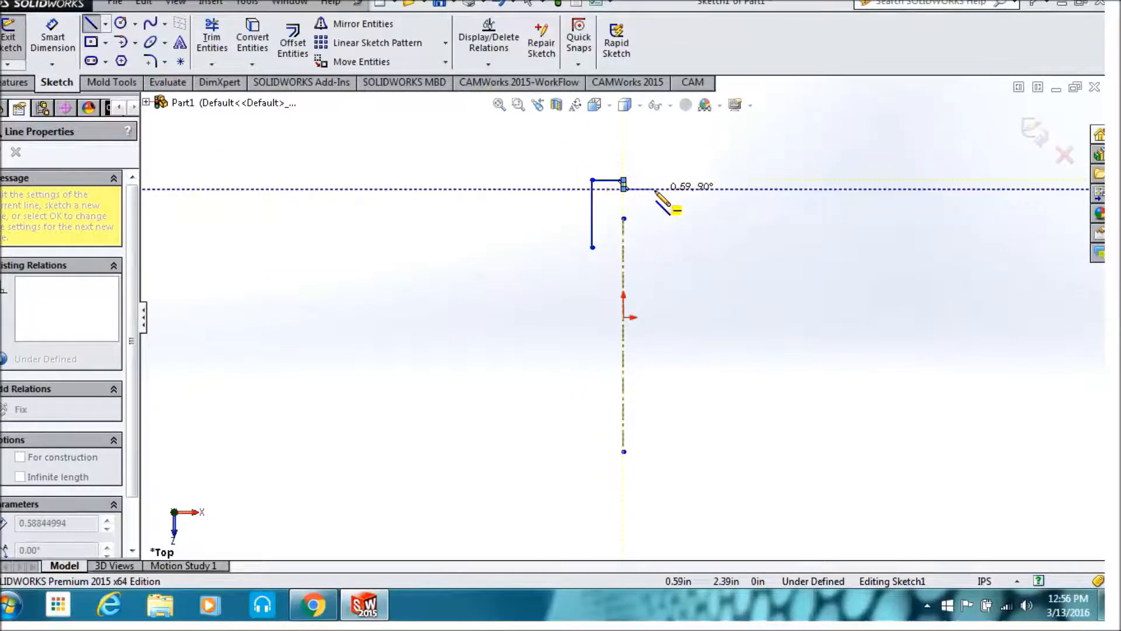
pyautogui.click(654, 189)
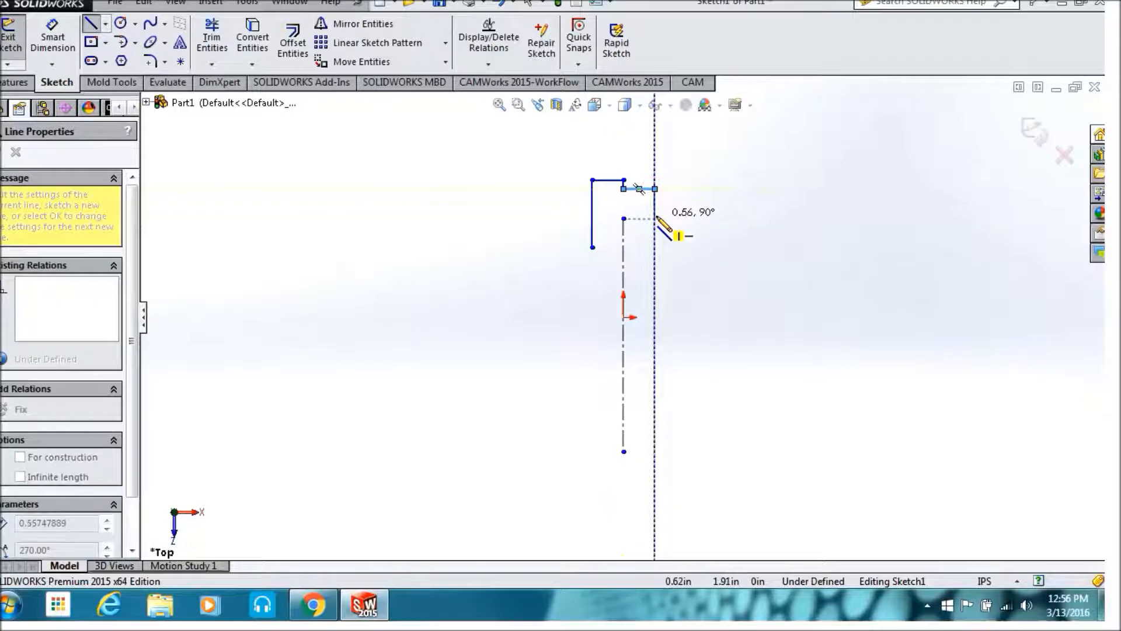
pyautogui.click(654, 218)
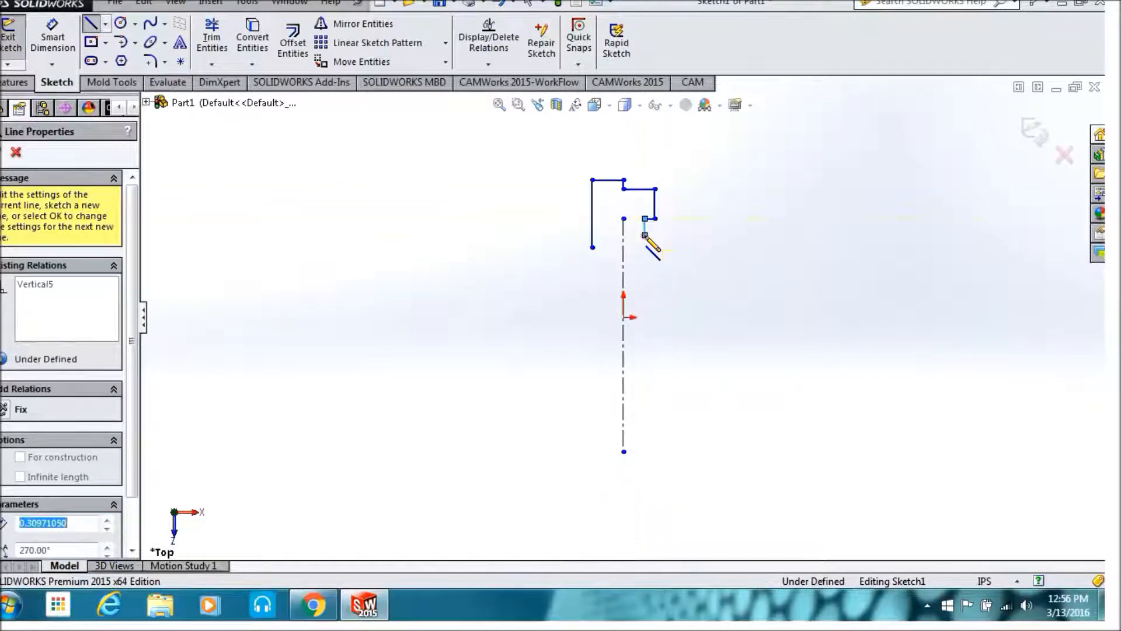
pyautogui.click(645, 219)
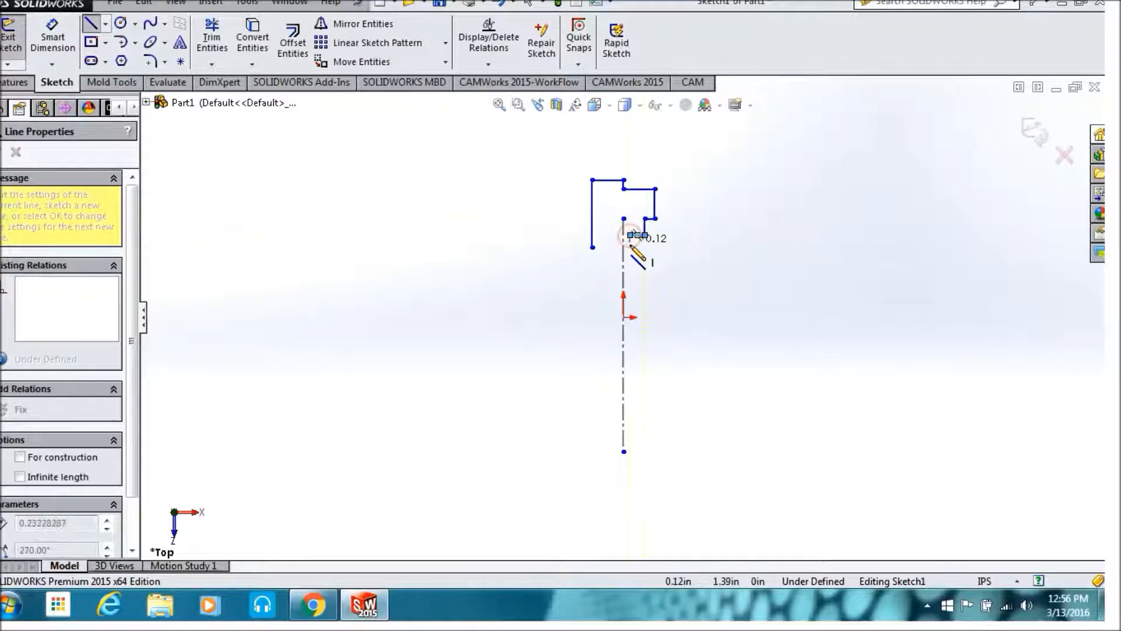
pyautogui.click(631, 236)
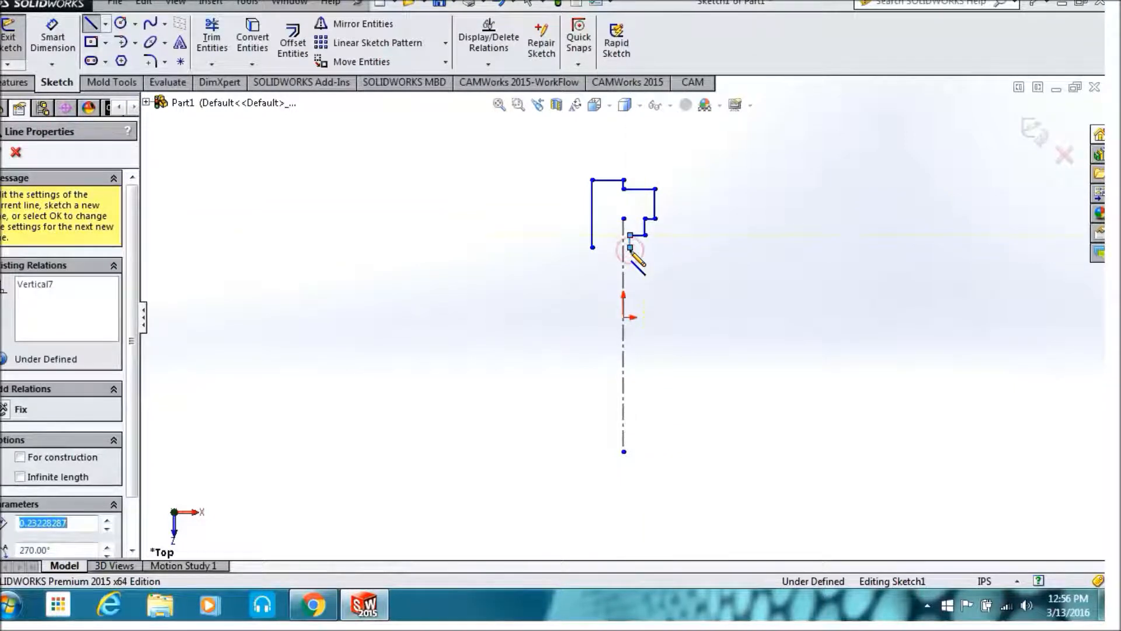
pyautogui.click(630, 247)
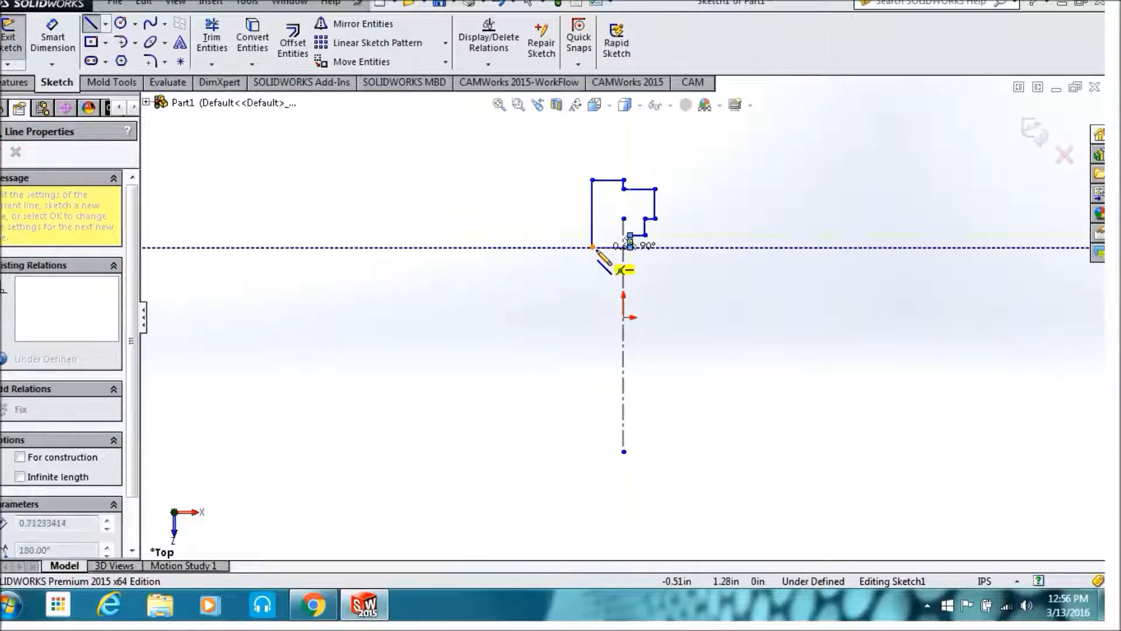
pyautogui.click(593, 247)
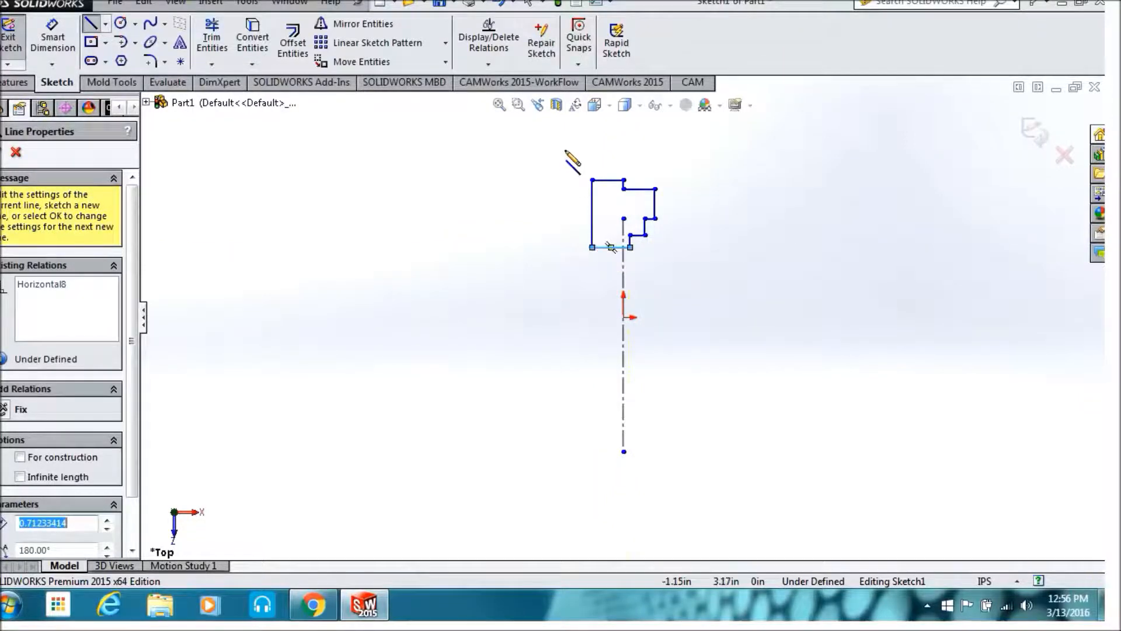
# Dimension the distance from the profile's top edge to the origin as 7/2 in.
pyautogui.click(50, 50)
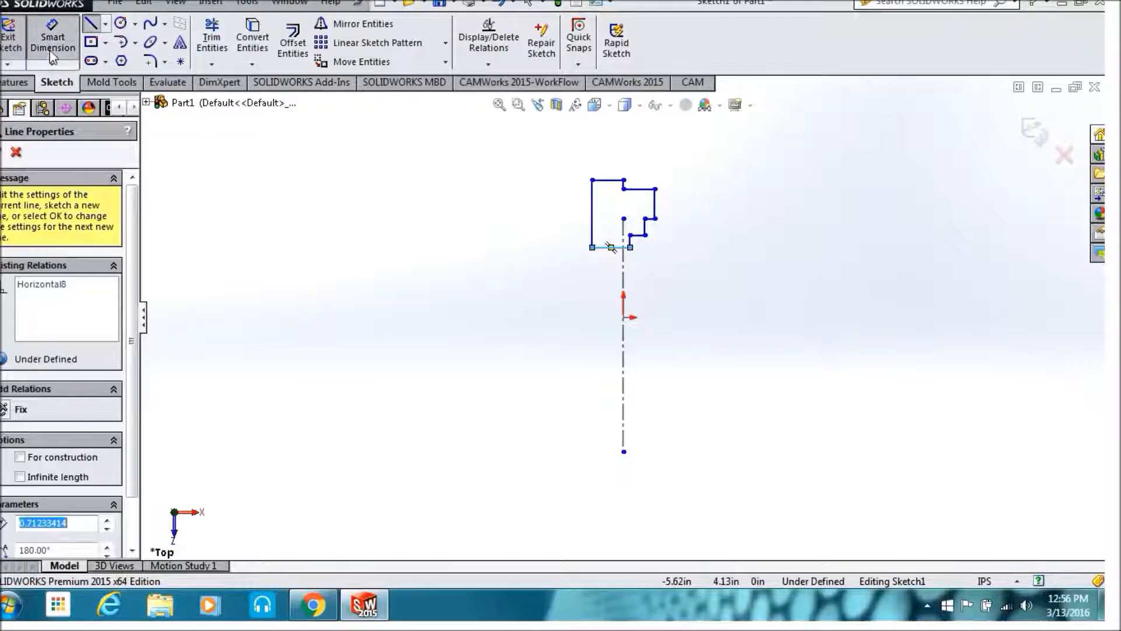
pyautogui.press('f')
pyautogui.click(603, 115)
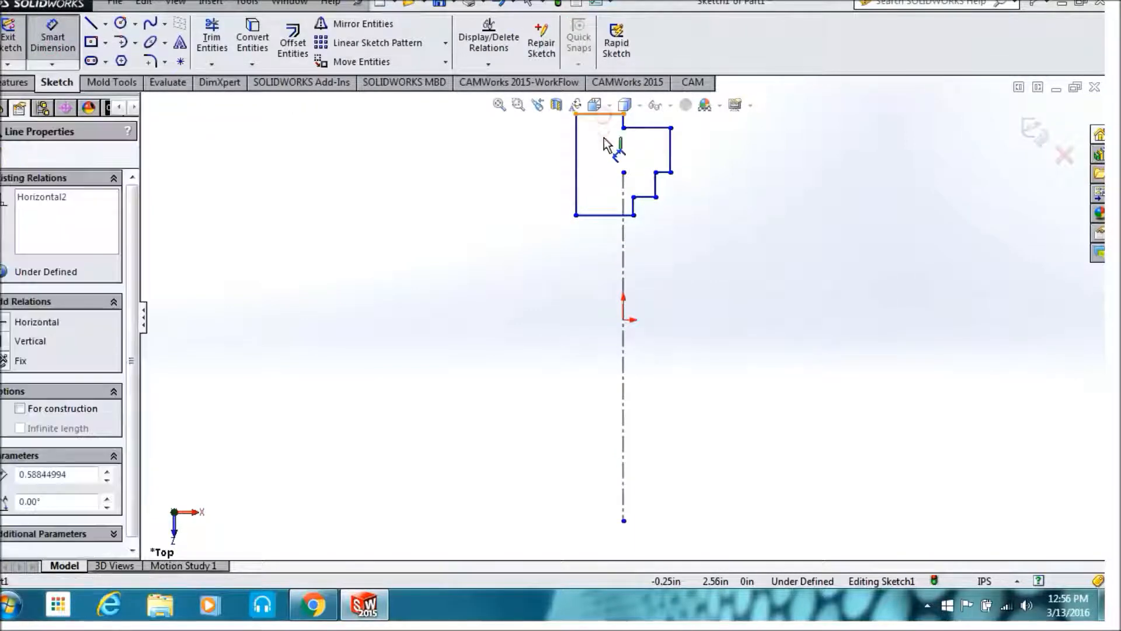
pyautogui.click(623, 319)
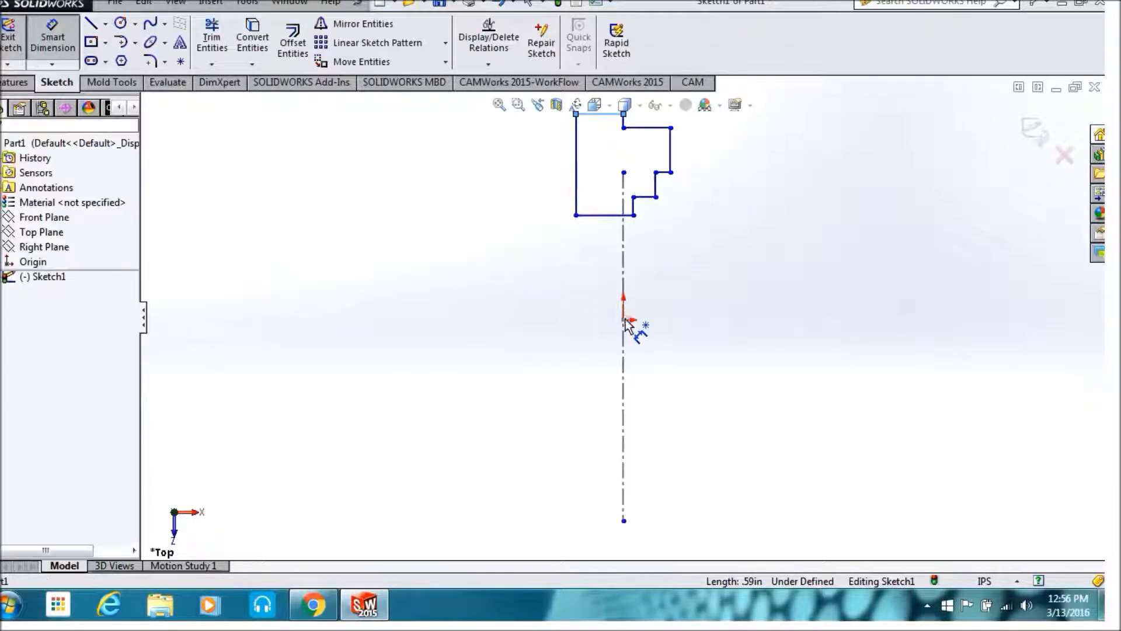
pyautogui.click(418, 295)
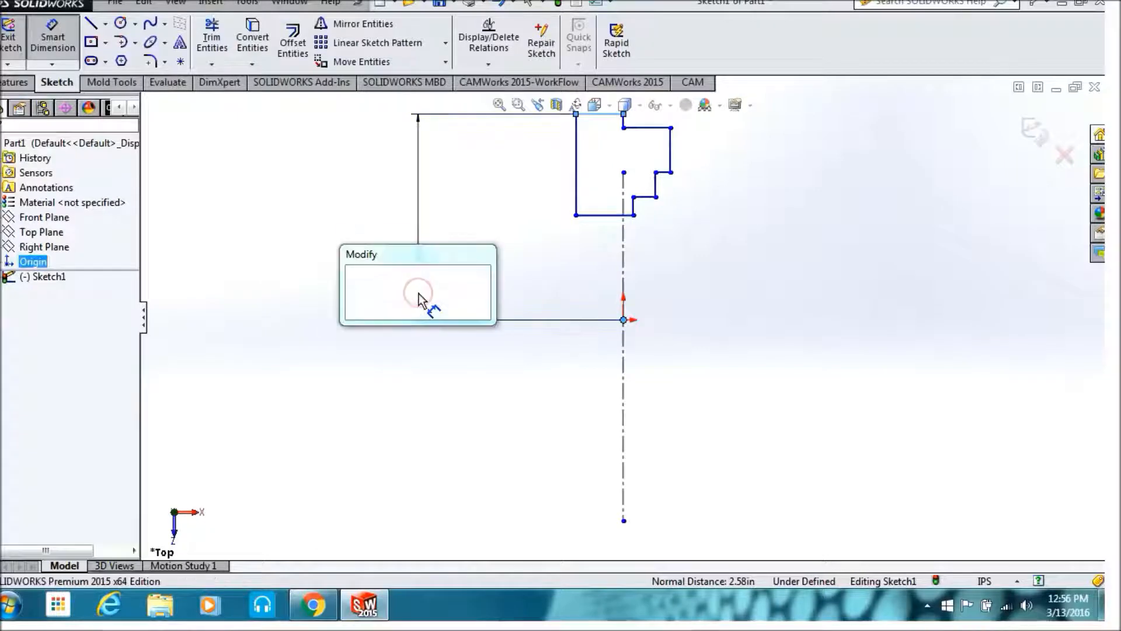
pyautogui.write('7/2')
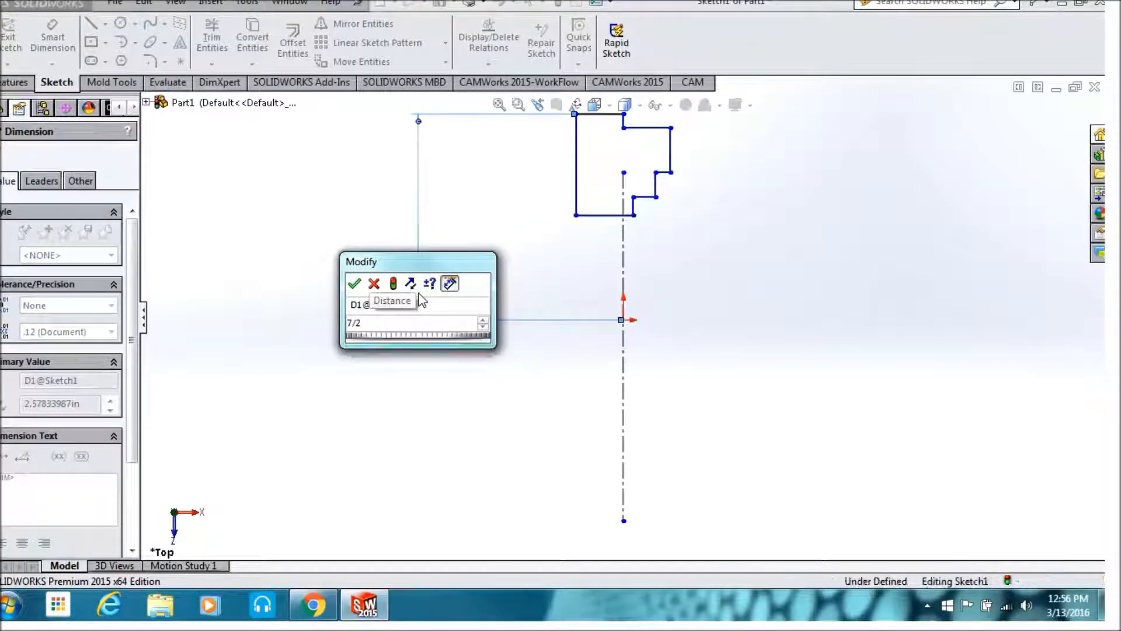
pyautogui.press('Return')
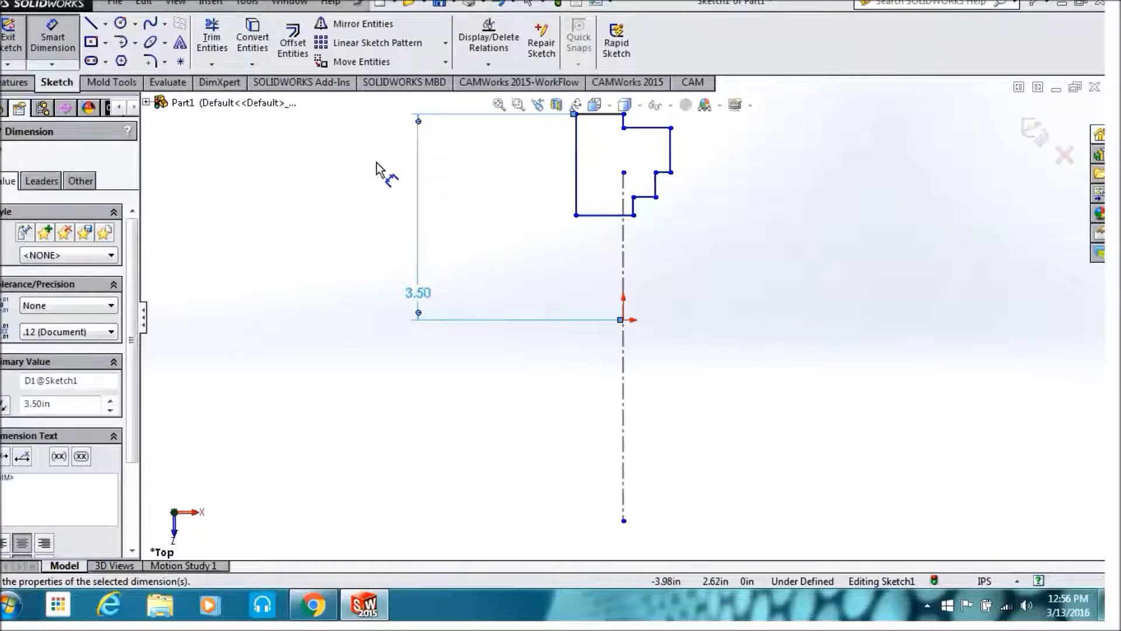
pyautogui.click(498, 105)
pyautogui.click(518, 105)
pyautogui.press('Up')
pyautogui.press('Up')
pyautogui.press('Up')
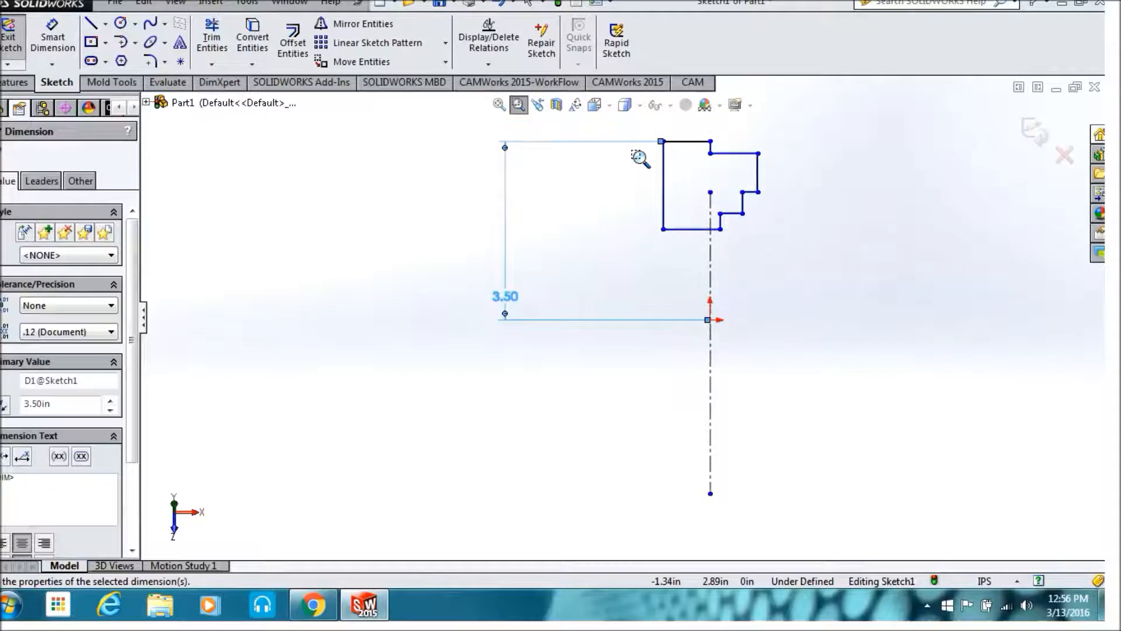
pyautogui.moveTo(615, 154)
pyautogui.mouseDown()
pyautogui.moveTo(772, 226)
pyautogui.moveTo(809, 303)
pyautogui.mouseUp()
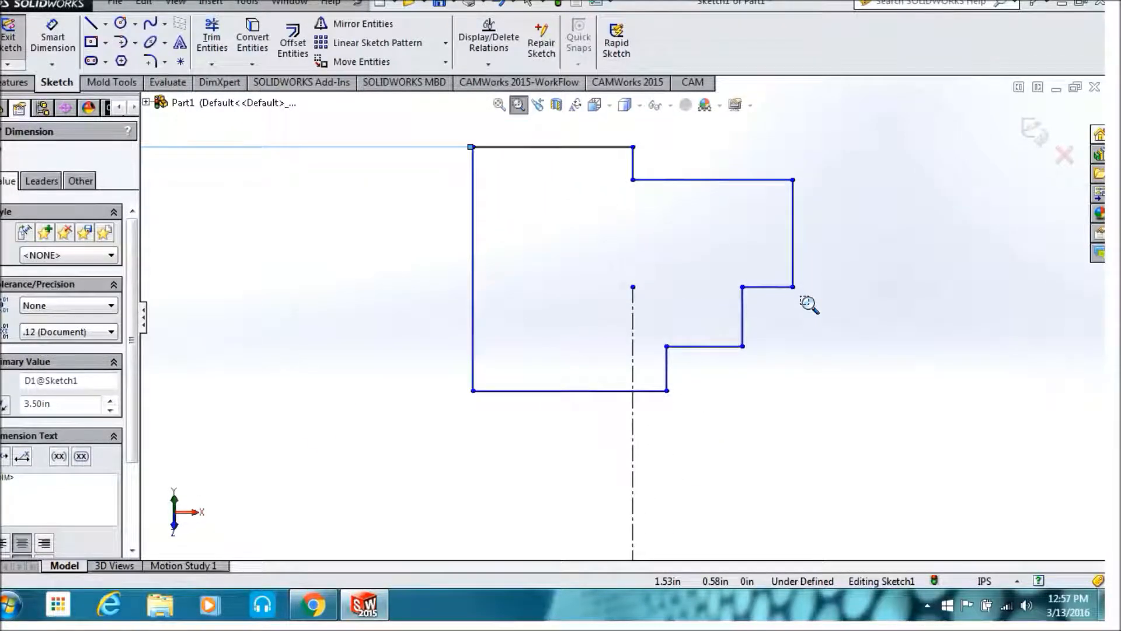
pyautogui.press('Down')
pyautogui.press('Down')
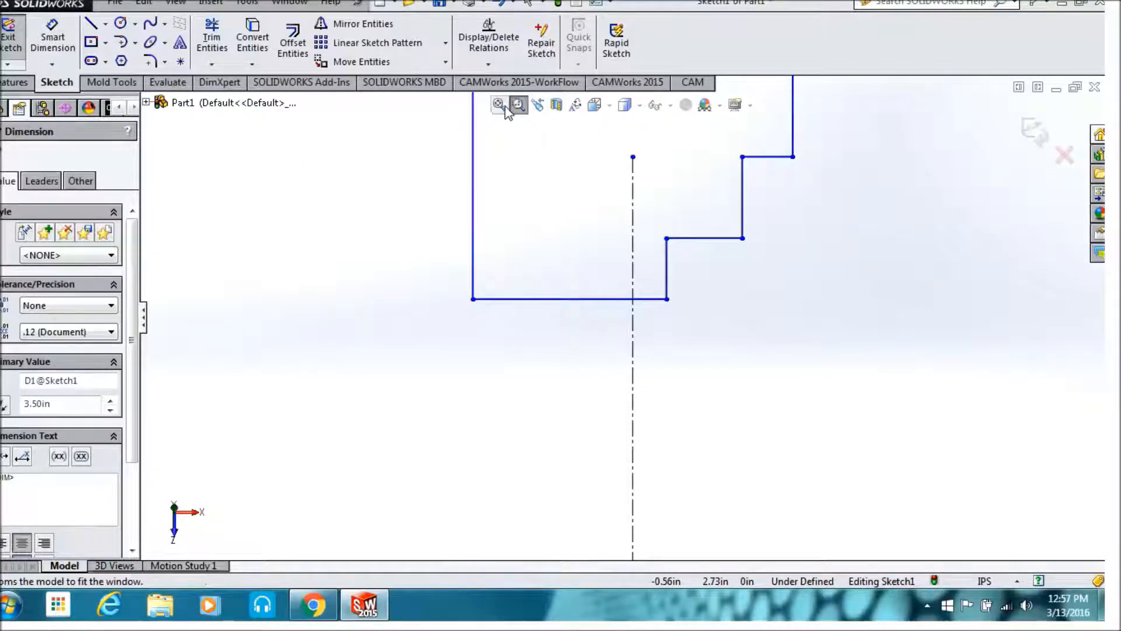
pyautogui.click(606, 110)
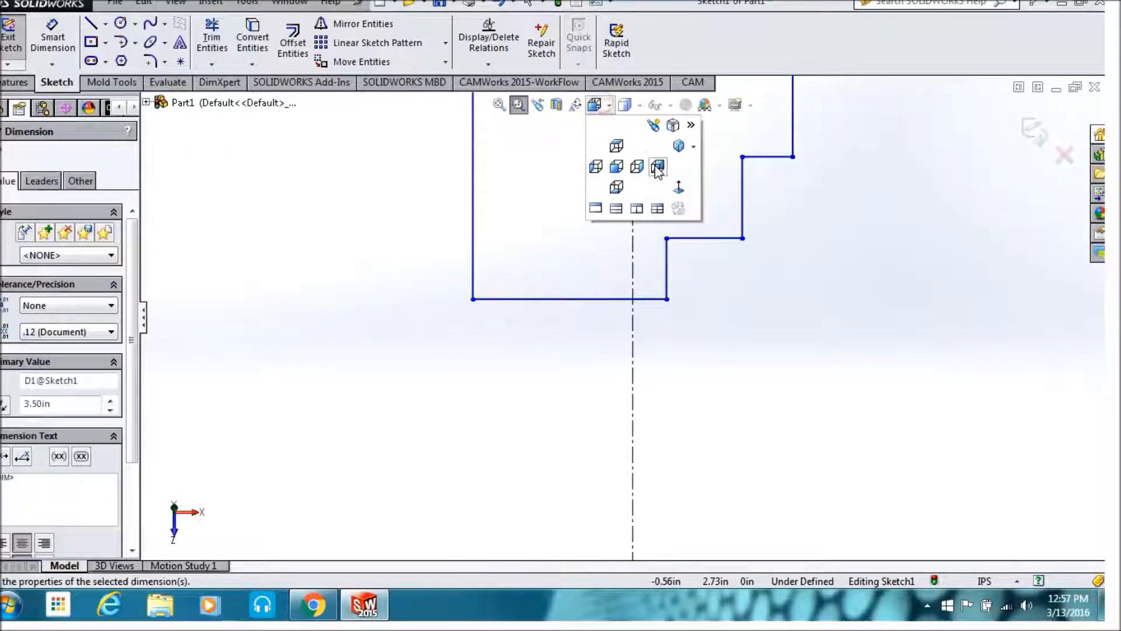
pyautogui.click(684, 188)
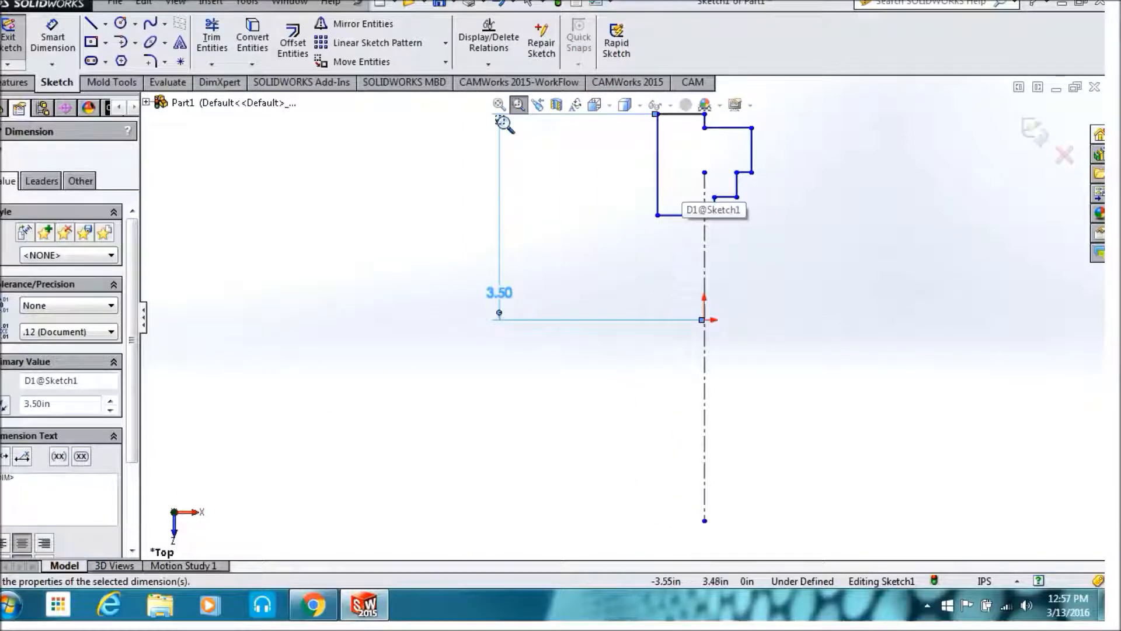
pyautogui.click(497, 105)
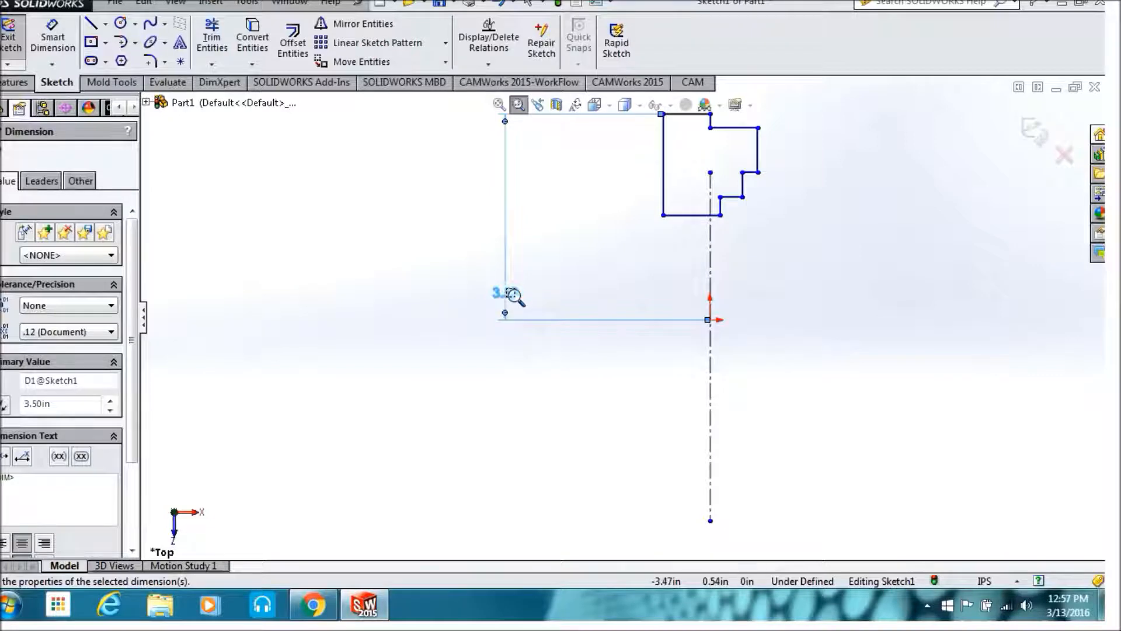
pyautogui.press('Escape')
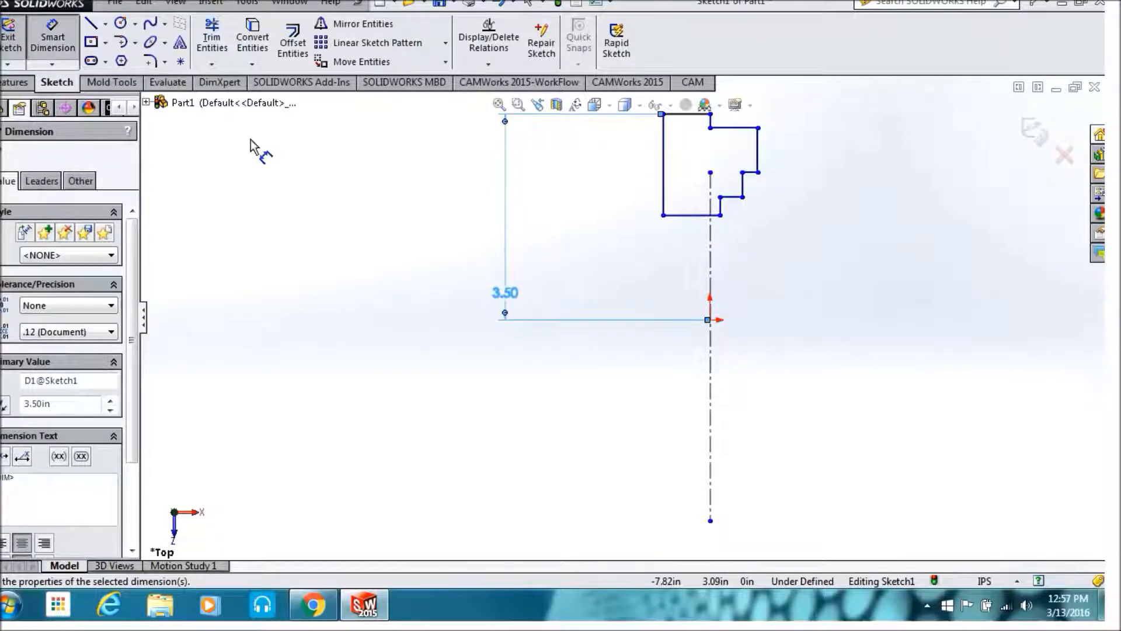
# Dimension the horizontal edge of the profile's lower step as 0.25 in.
pyautogui.click(731, 198)
pyautogui.click(735, 262)
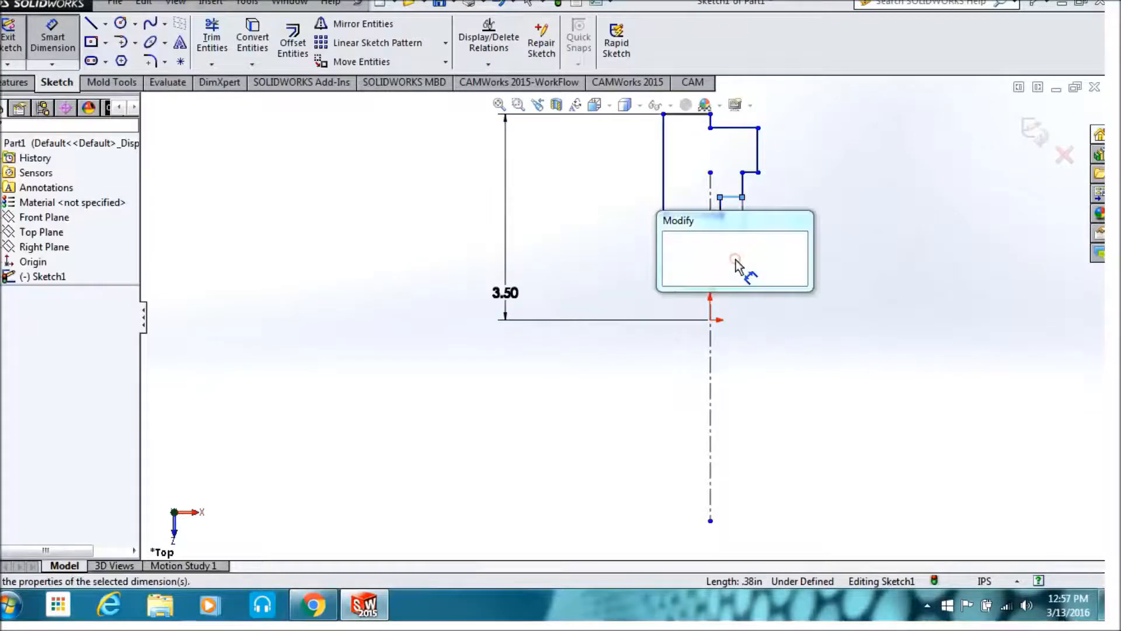
pyautogui.write('.25')
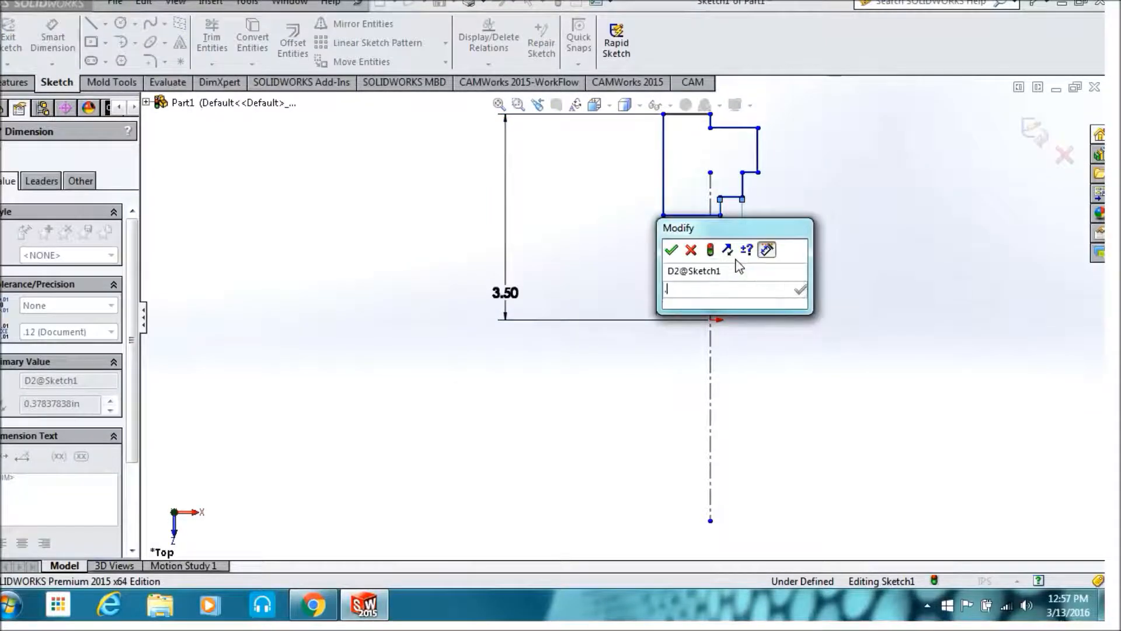
pyautogui.click(671, 250)
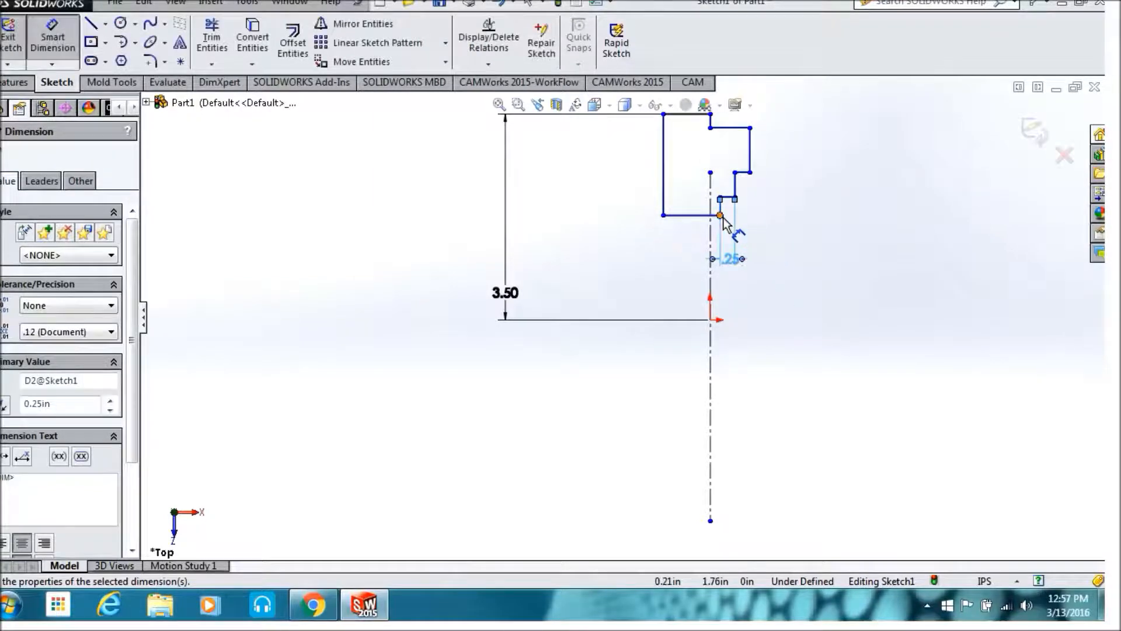
pyautogui.press('Escape')
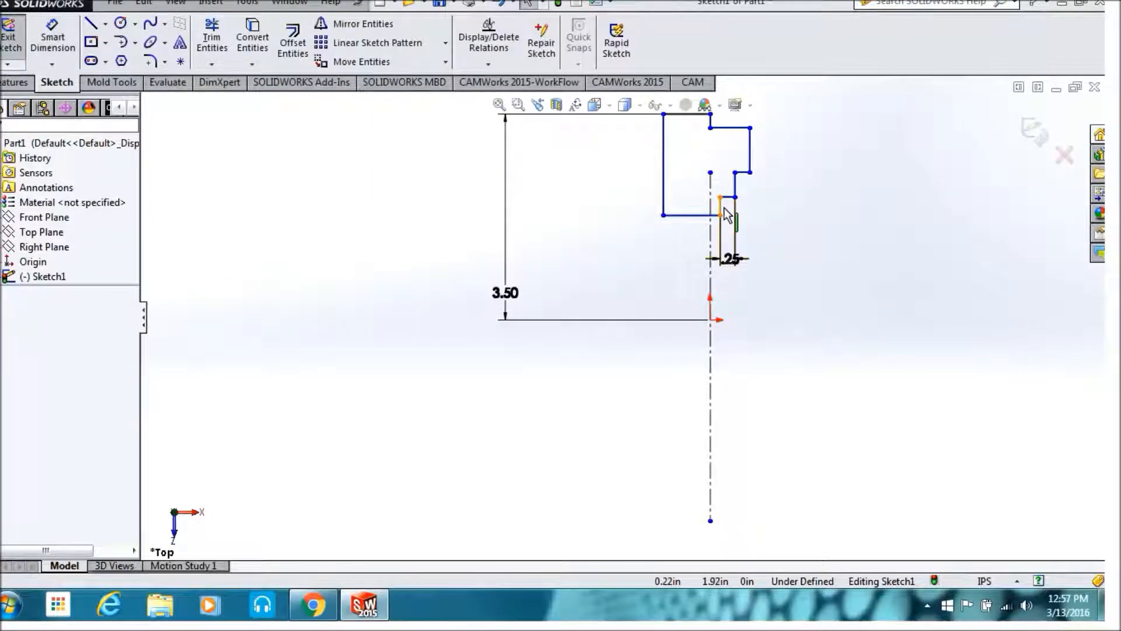
# Apply an Equal relation to the two horizontal and two vertical lines forming the steps at the profile's lower right.
pyautogui.click(721, 209)
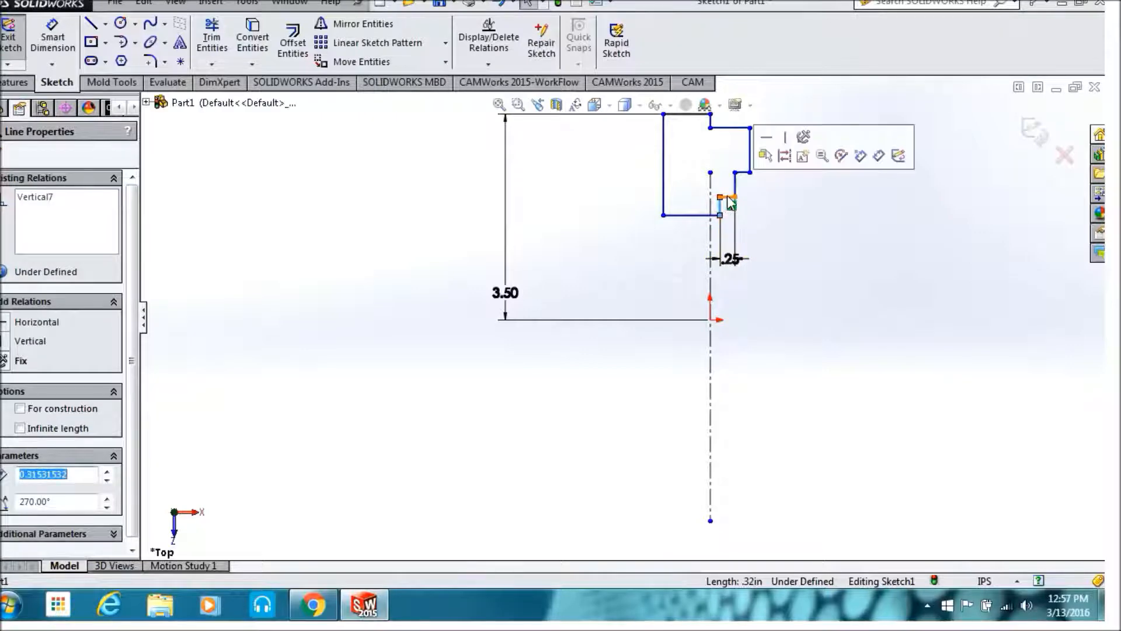
pyautogui.keyDown('ctrl'); pyautogui.click(733, 190); pyautogui.keyUp('ctrl')
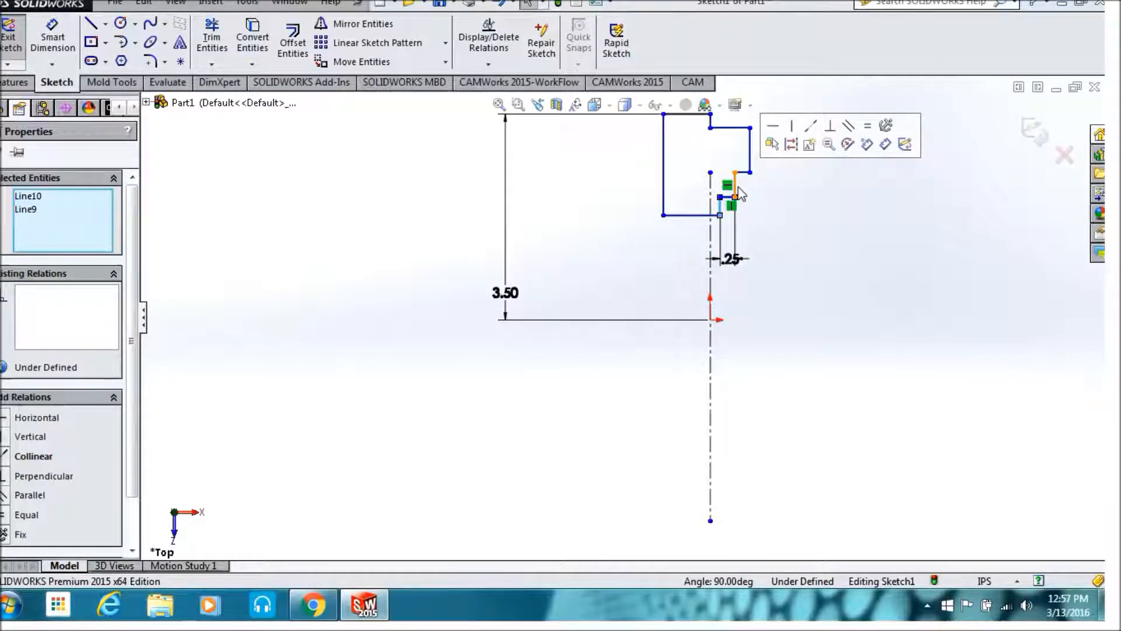
pyautogui.keyDown('ctrl'); pyautogui.click(744, 173); pyautogui.keyUp('ctrl')
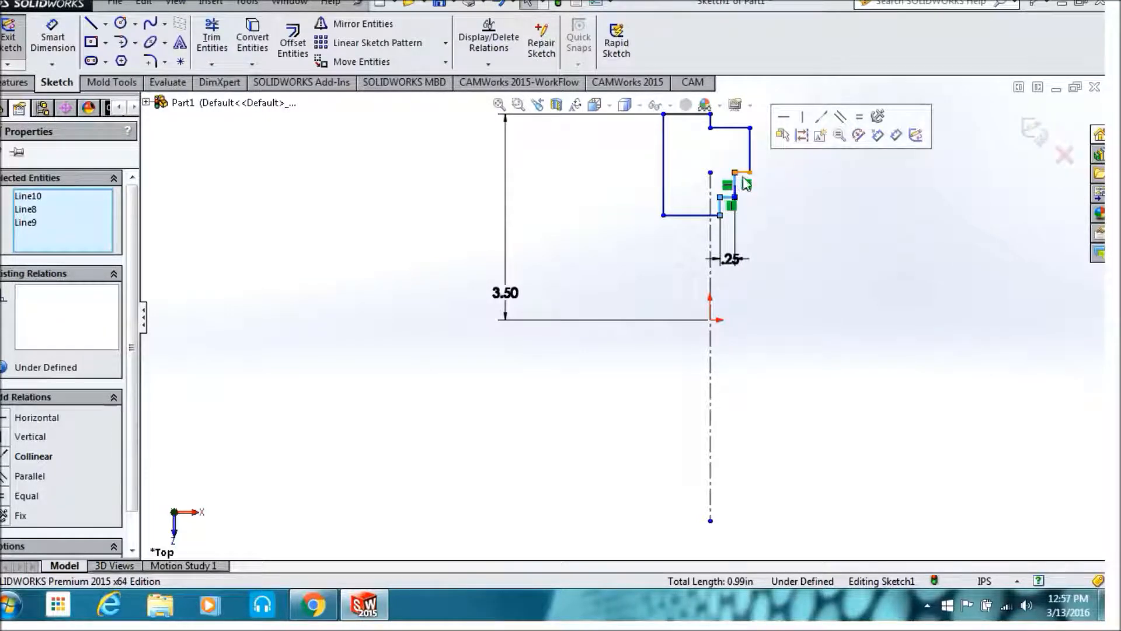
pyautogui.keyDown('ctrl'); pyautogui.click(745, 175); pyautogui.keyUp('ctrl')
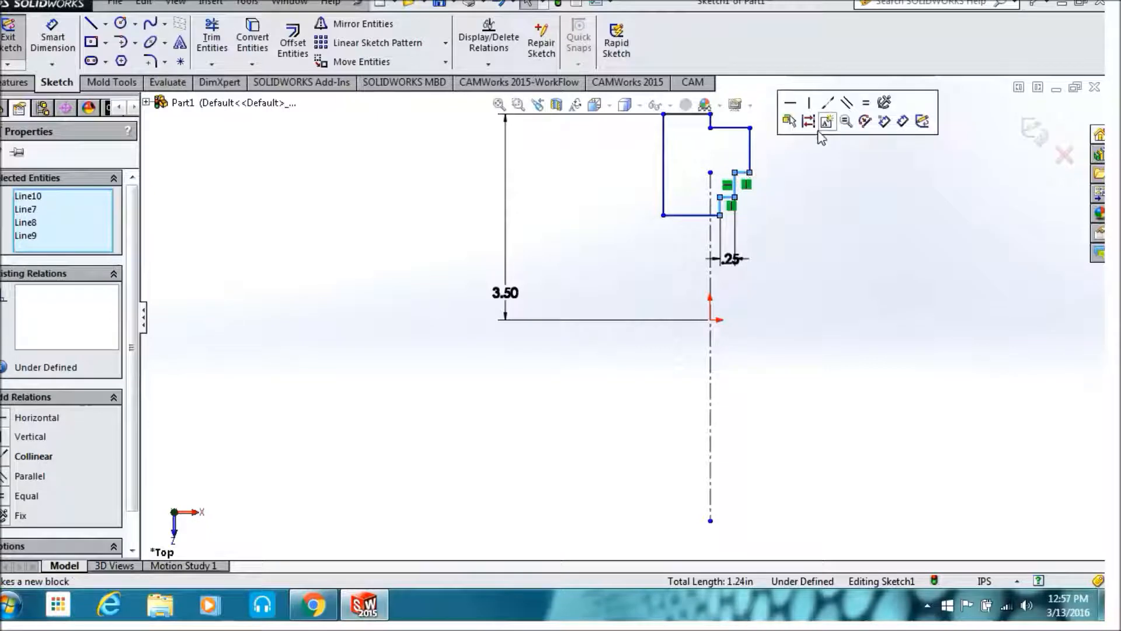
pyautogui.click(866, 106)
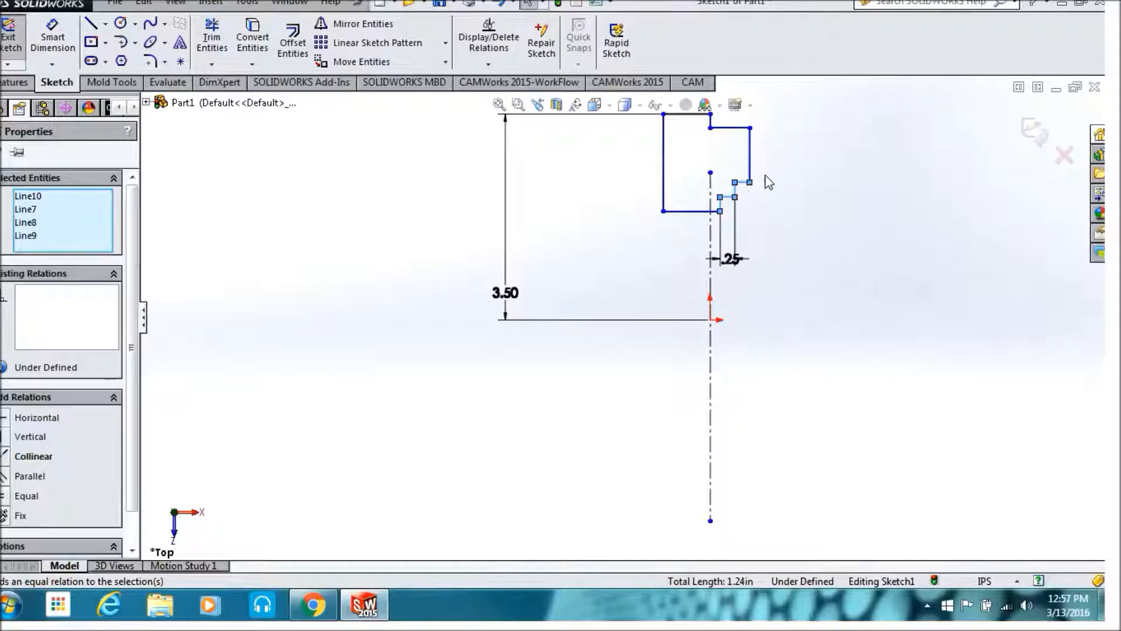
# Make the short vertical line below the top edge's right end equal in length to the four lower step lines.
pyautogui.keyDown('ctrl'); pyautogui.click(710, 122); pyautogui.keyUp('ctrl')
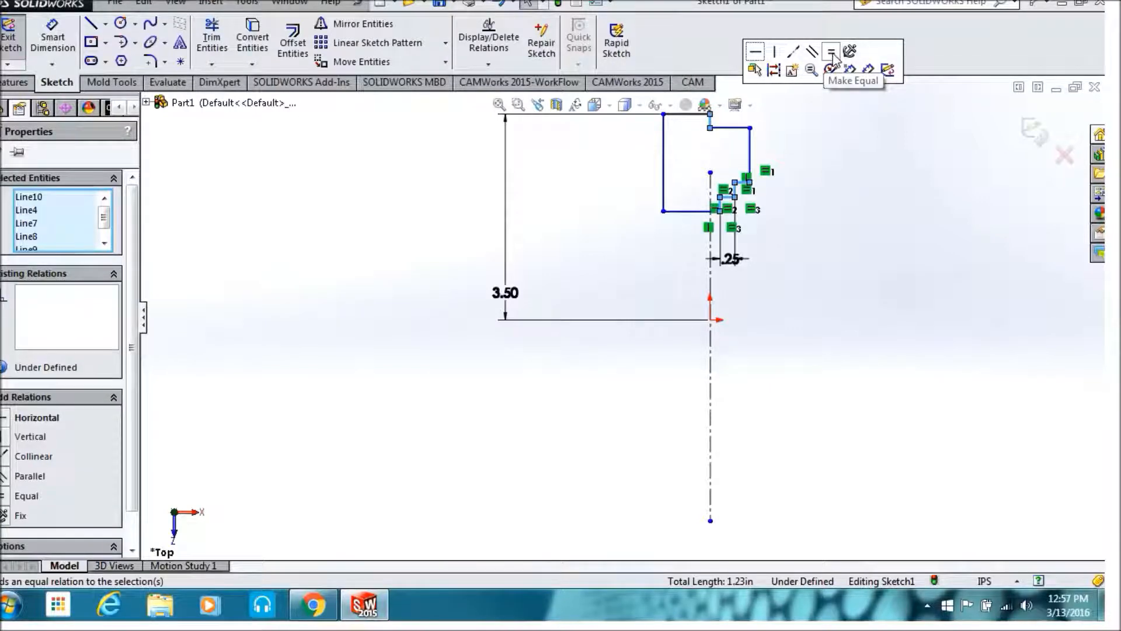
pyautogui.click(832, 53)
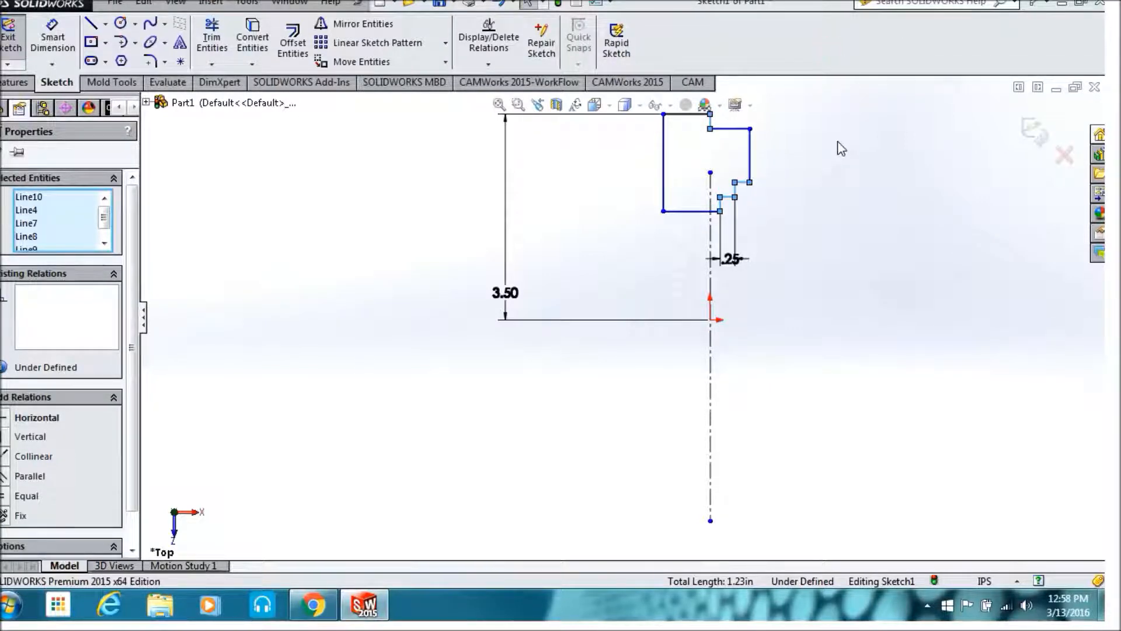
pyautogui.click(598, 180)
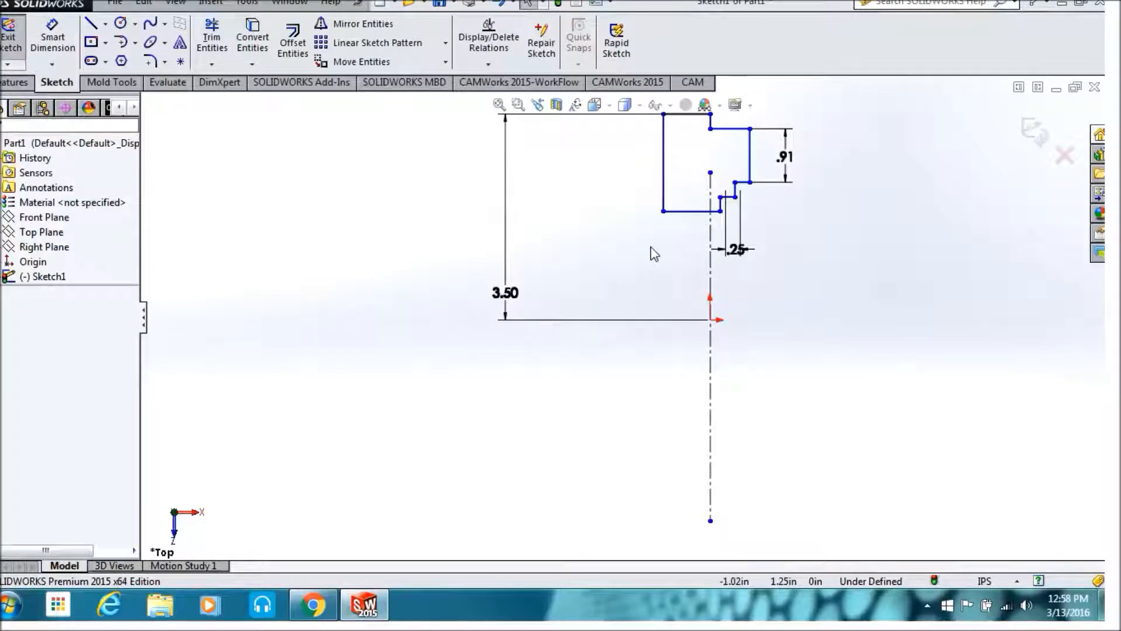
# Make the upper step's short horizontal edge perpendicular to the short vertical edge directly below it.
pyautogui.click(751, 167)
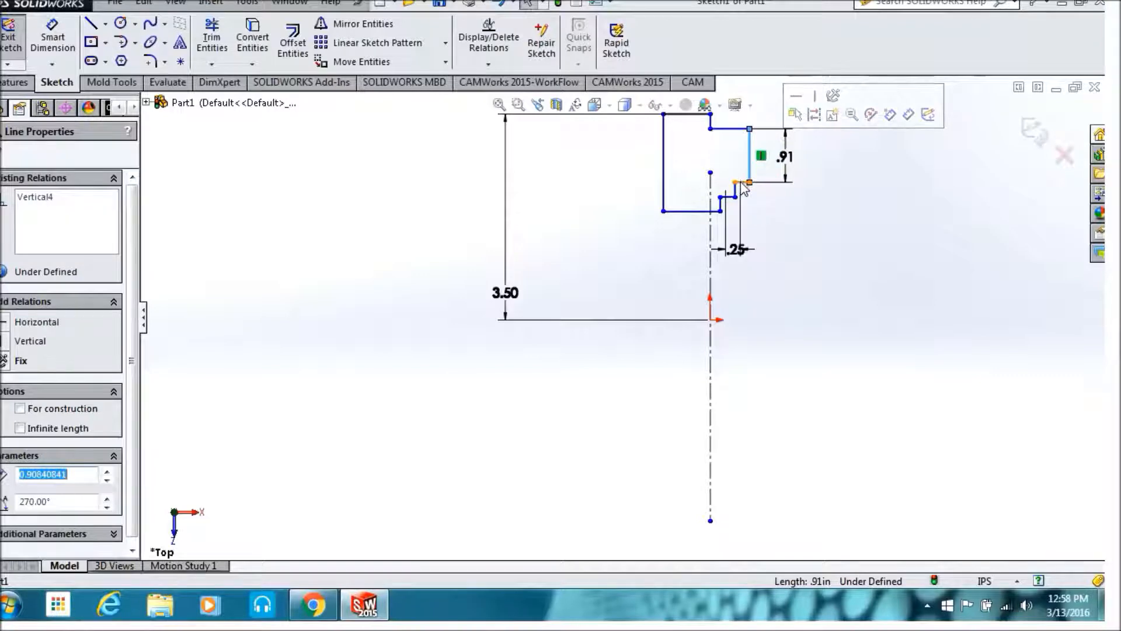
pyautogui.click(741, 182)
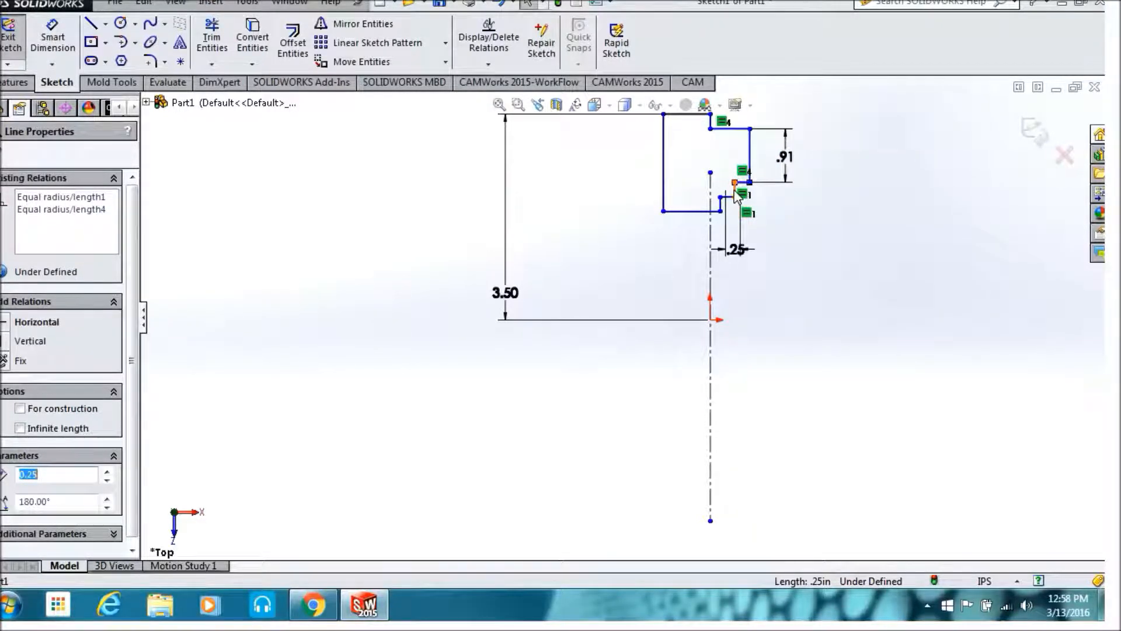
pyautogui.keyDown('ctrl'); pyautogui.click(735, 191); pyautogui.keyUp('ctrl')
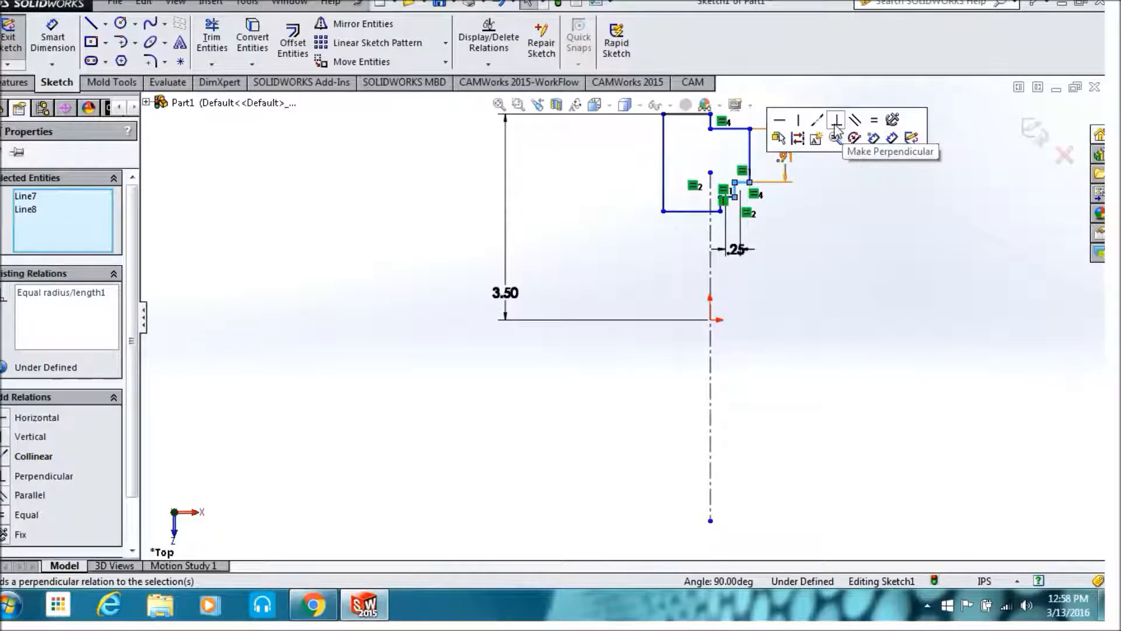
pyautogui.click(835, 121)
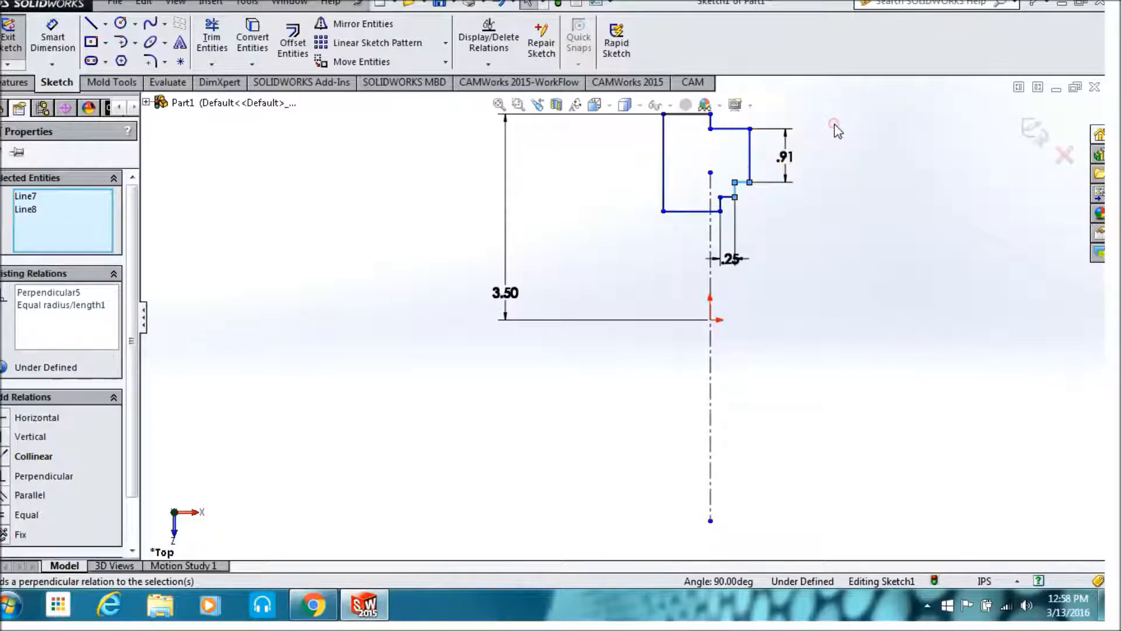
pyautogui.click(736, 192)
pyautogui.keyDown('ctrl'); pyautogui.click(742, 182); pyautogui.keyUp('ctrl')
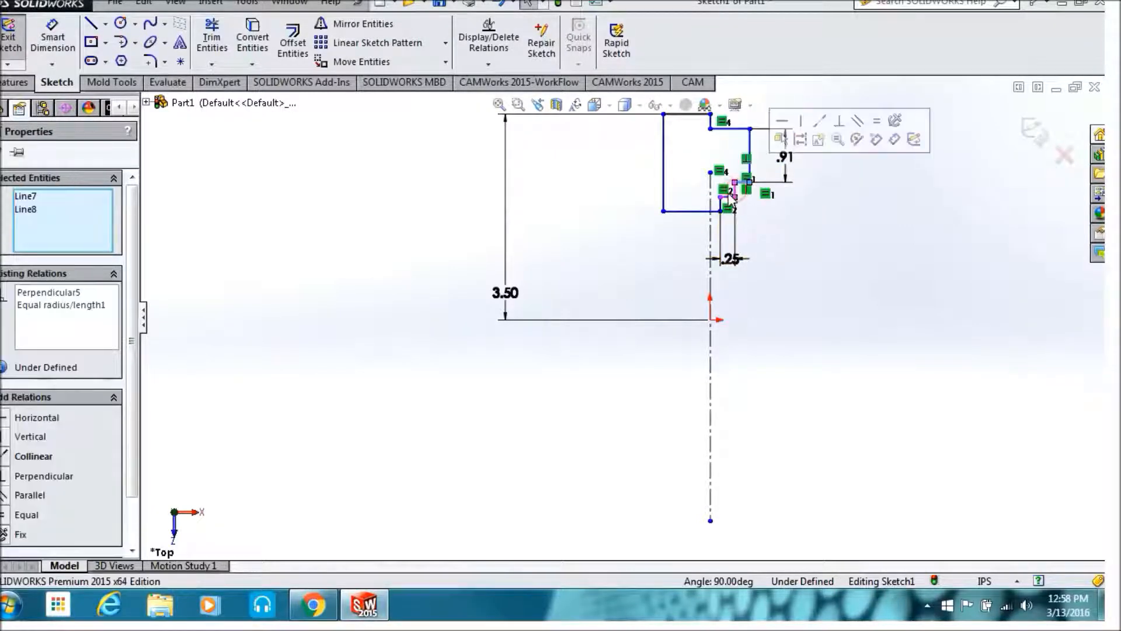
pyautogui.click(789, 226)
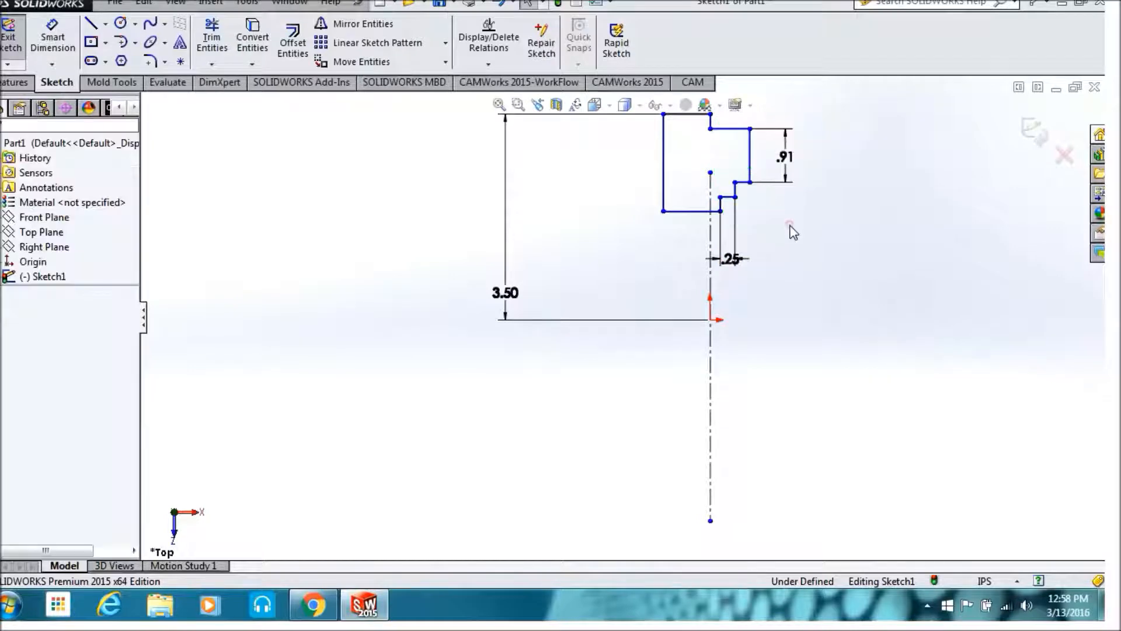
pyautogui.click(736, 193)
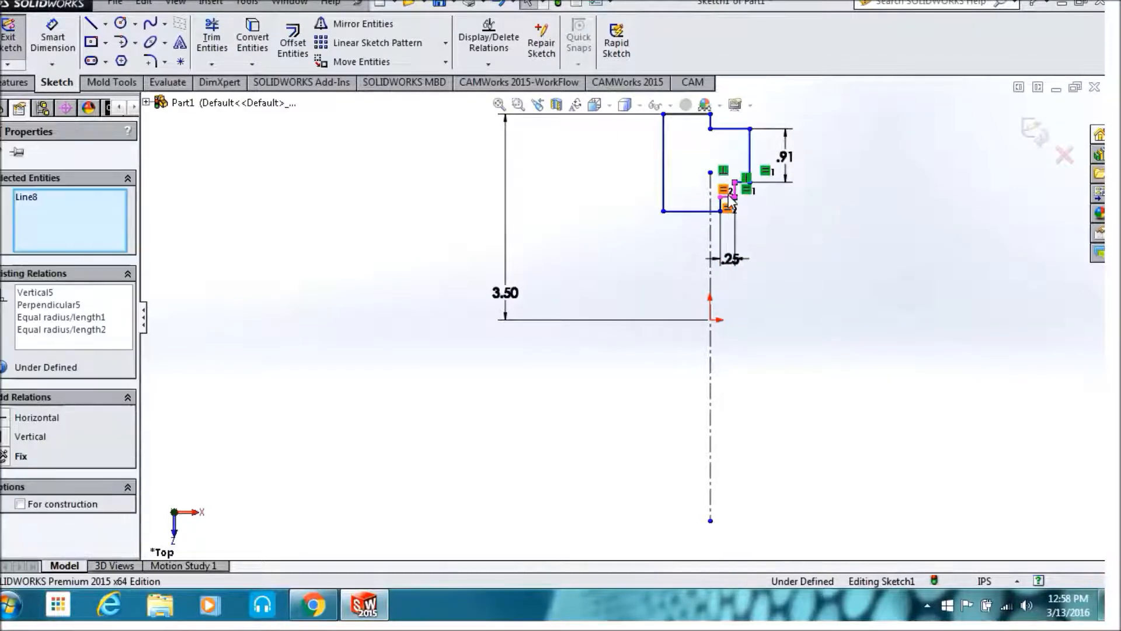
pyautogui.click(804, 240)
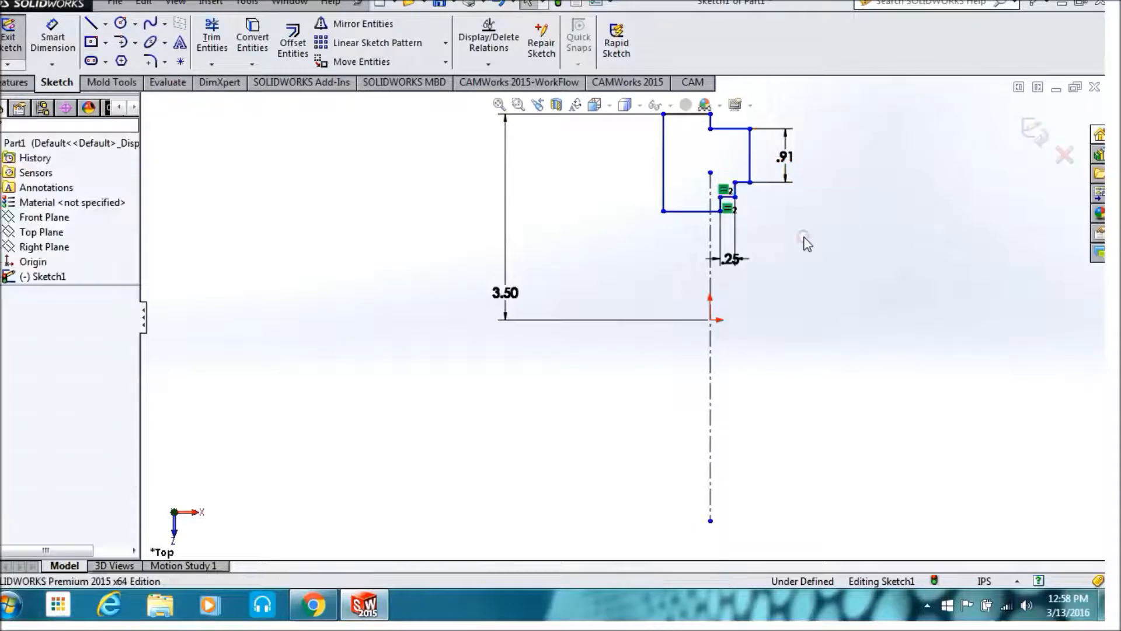
# Make the lower step's short horizontal edge perpendicular to the short vertical edge directly above it.
pyautogui.click(728, 200)
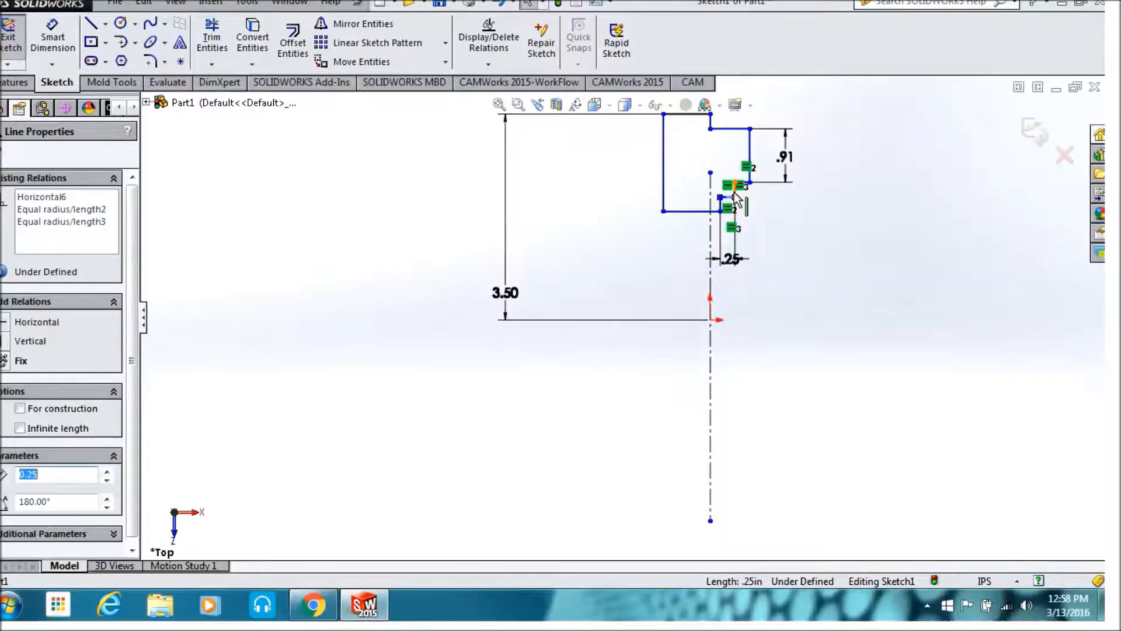
pyautogui.keyDown('ctrl'); pyautogui.click(786, 170); pyautogui.keyUp('ctrl')
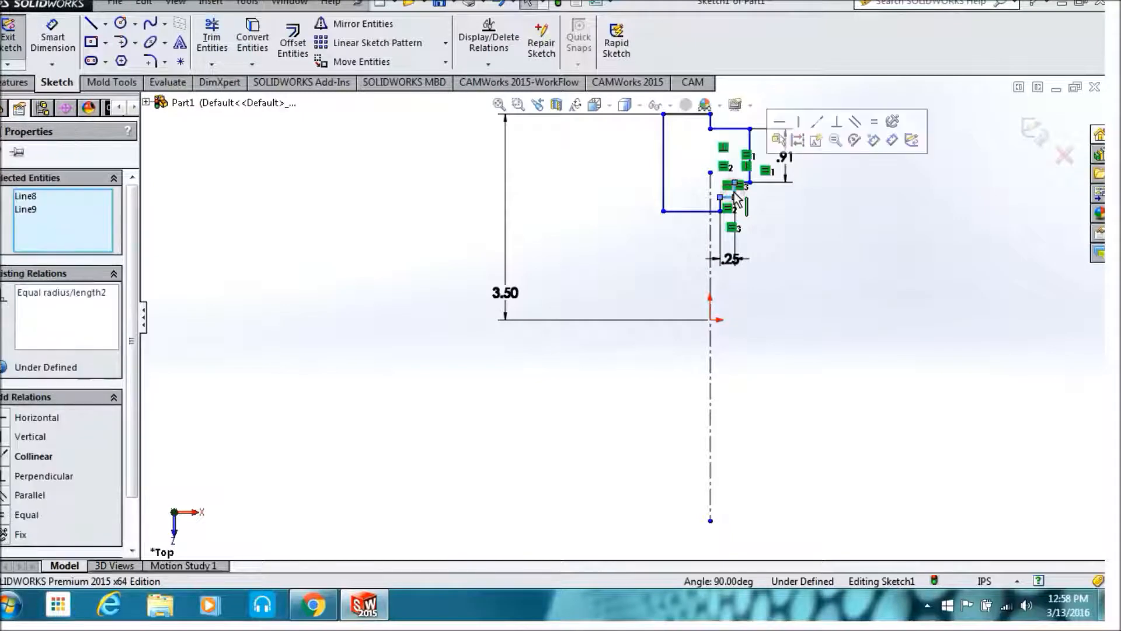
pyautogui.click(837, 123)
pyautogui.click(806, 260)
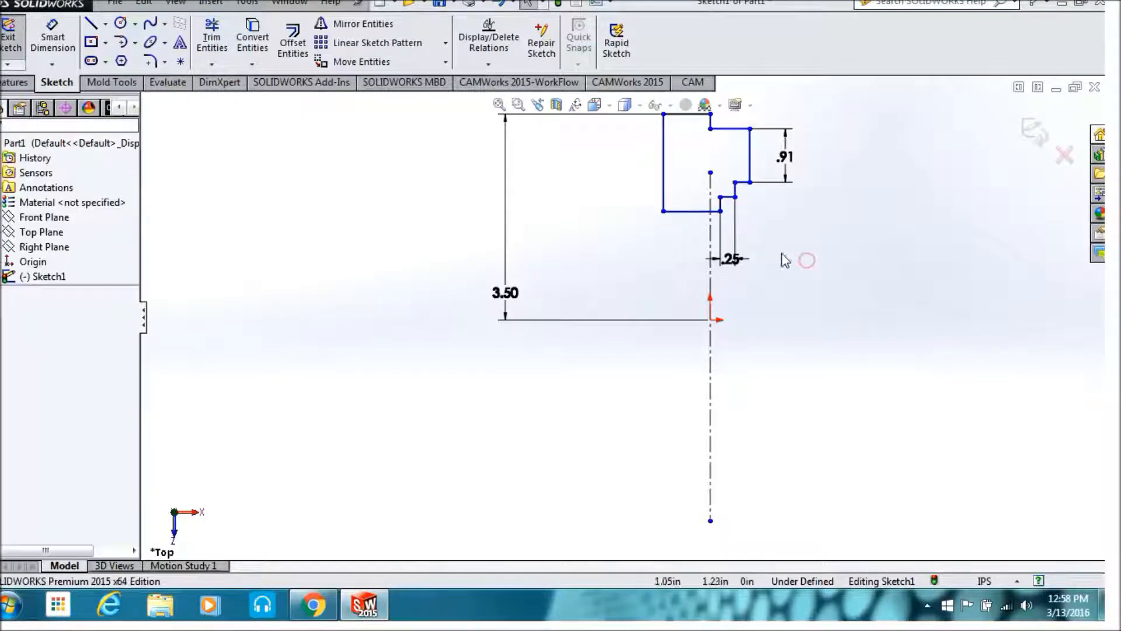
# Make the lowest short vertical edge perpendicular to both the lower step's horizontal edge and the profile's bottom edge.
pyautogui.click(727, 202)
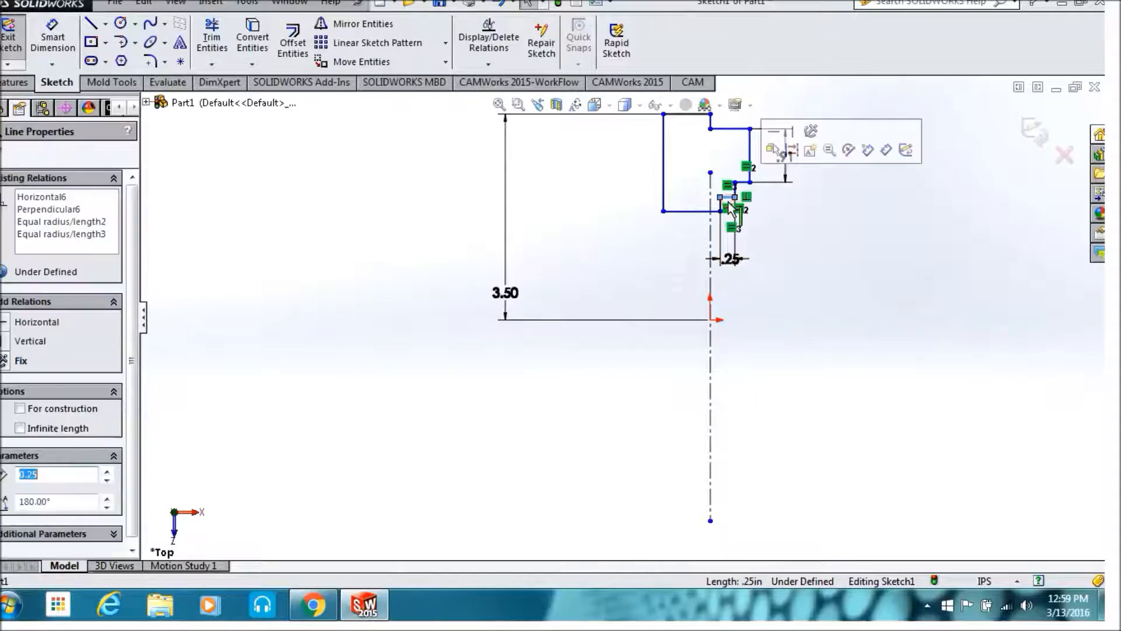
pyautogui.keyDown('ctrl'); pyautogui.click(722, 212); pyautogui.keyUp('ctrl')
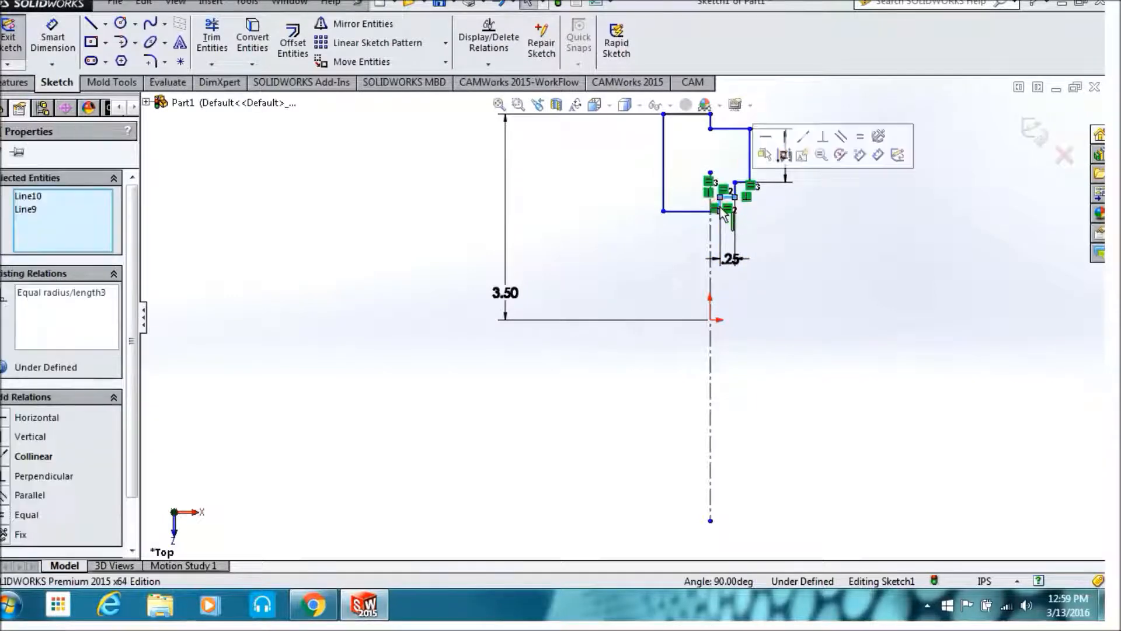
pyautogui.click(823, 137)
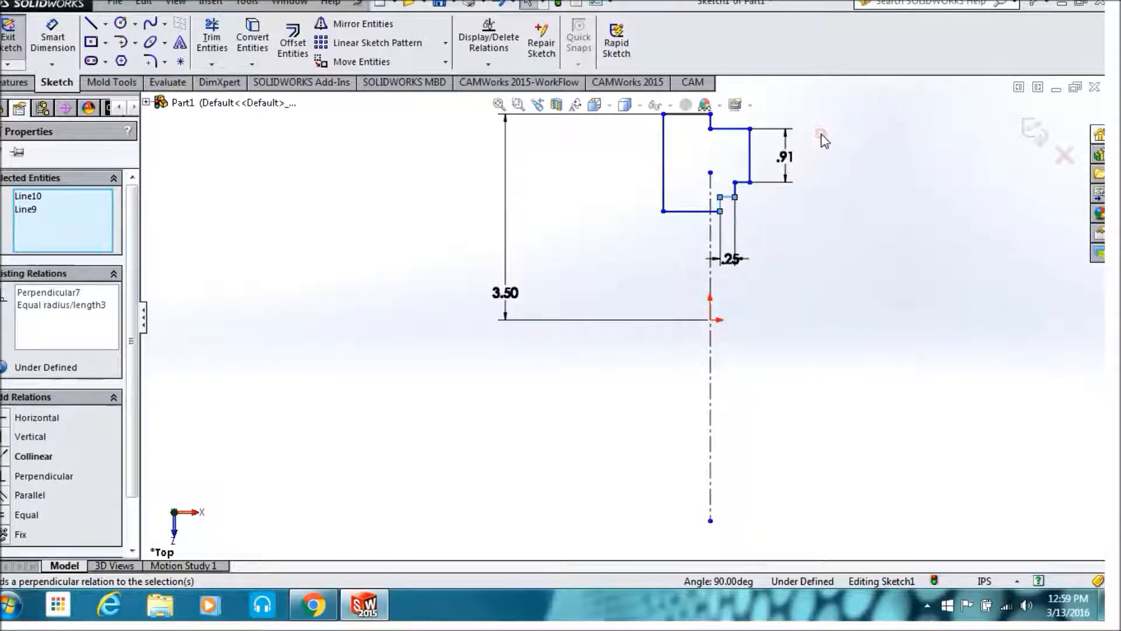
pyautogui.click(707, 211)
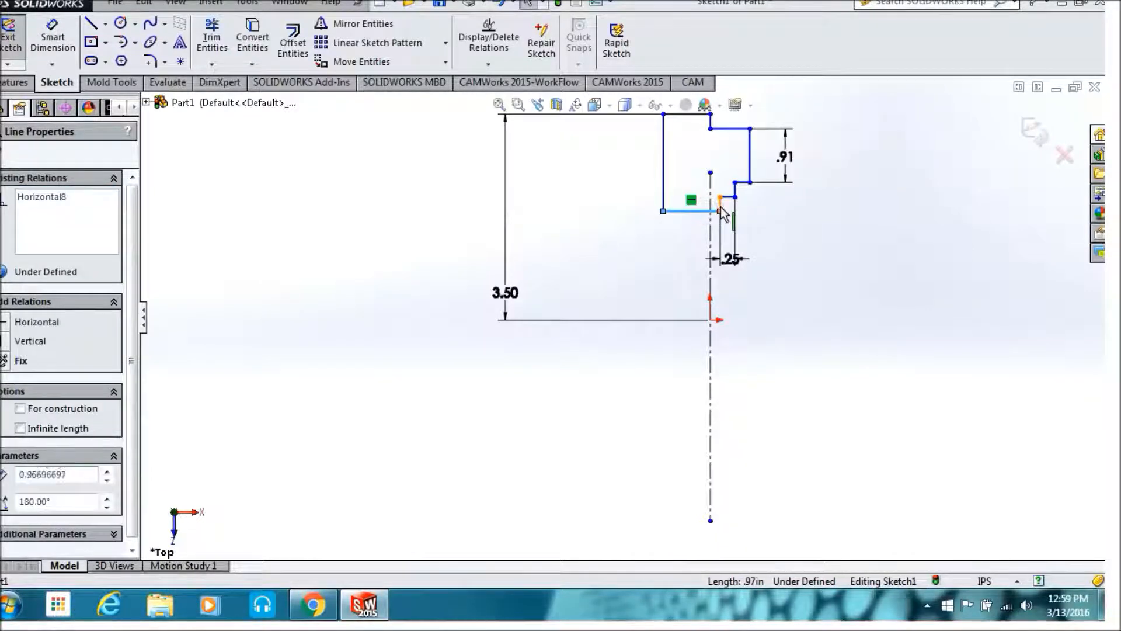
pyautogui.keyDown('ctrl'); pyautogui.click(721, 206); pyautogui.keyUp('ctrl')
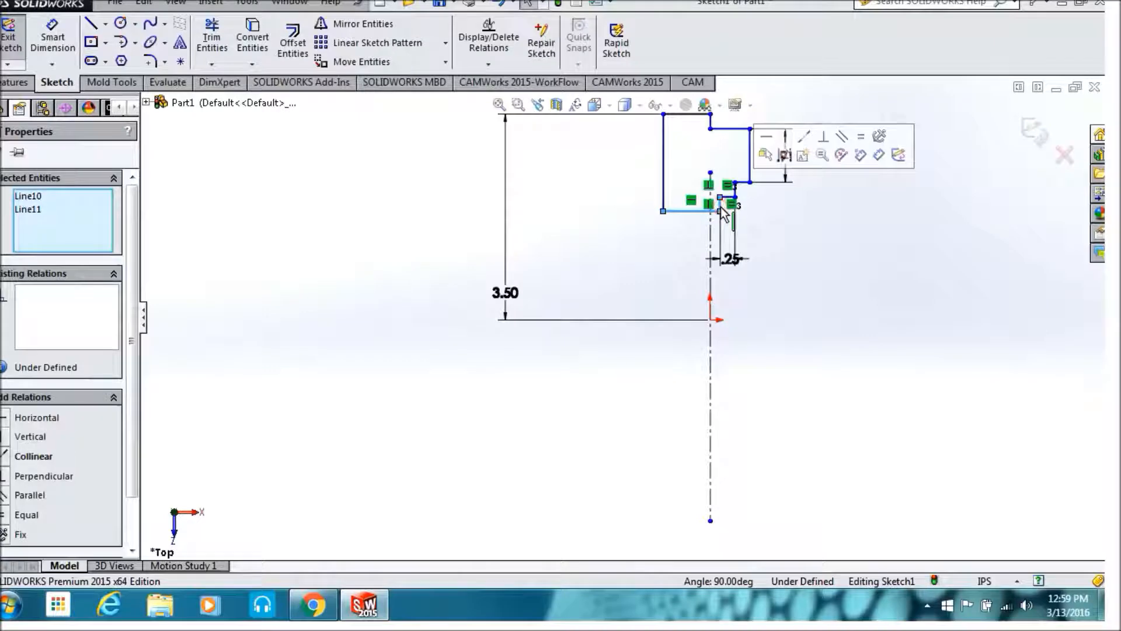
pyautogui.click(822, 140)
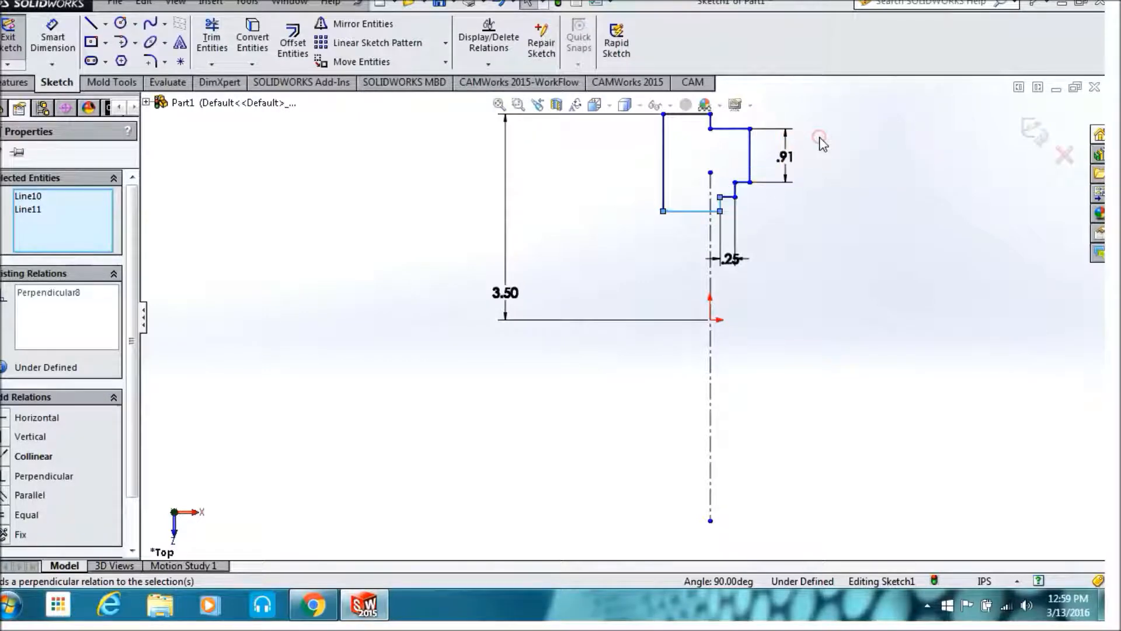
# Make the short vertical edge near the profile's top perpendicular to both the shoulder edge below it and the top edge.
pyautogui.click(711, 124)
pyautogui.keyDown('ctrl'); pyautogui.click(720, 129); pyautogui.keyUp('ctrl')
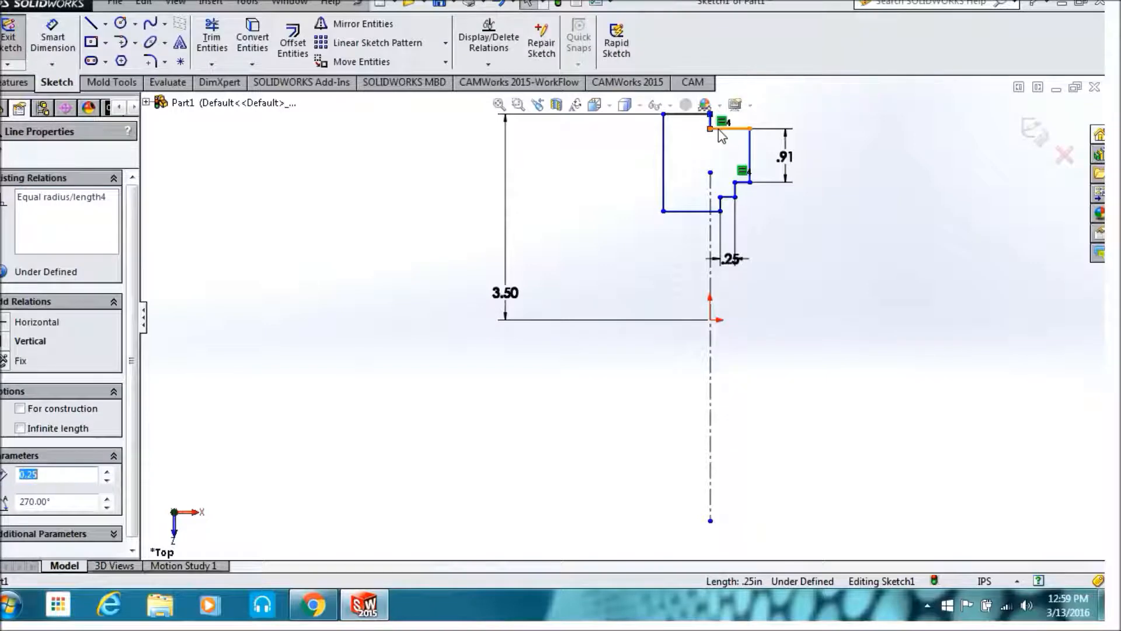
pyautogui.click(820, 62)
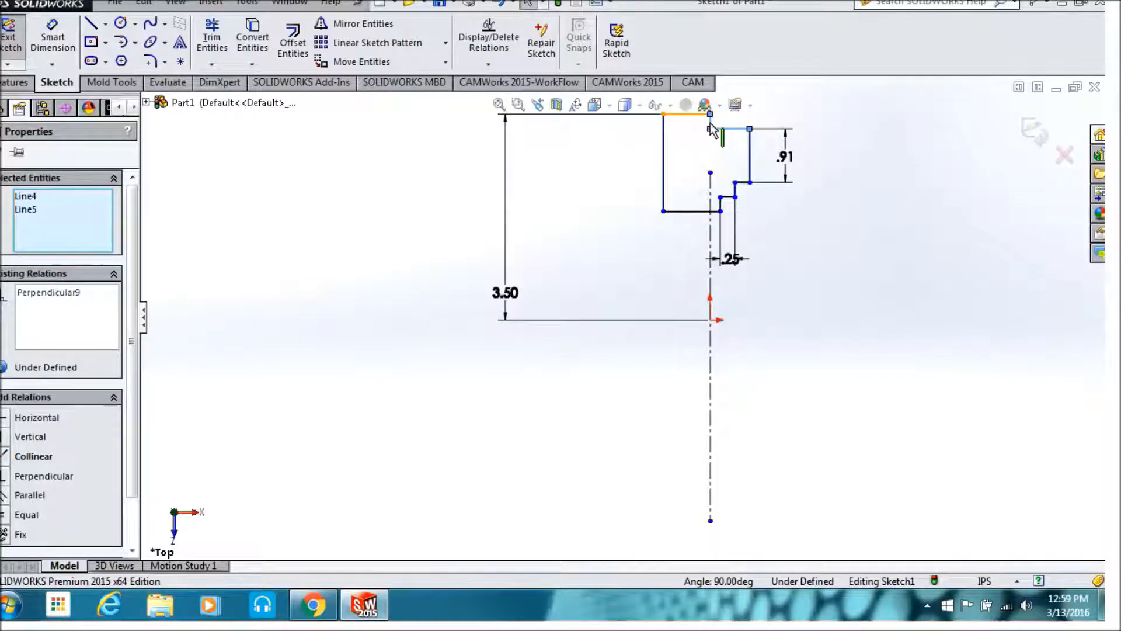
pyautogui.click(677, 154)
pyautogui.click(686, 115)
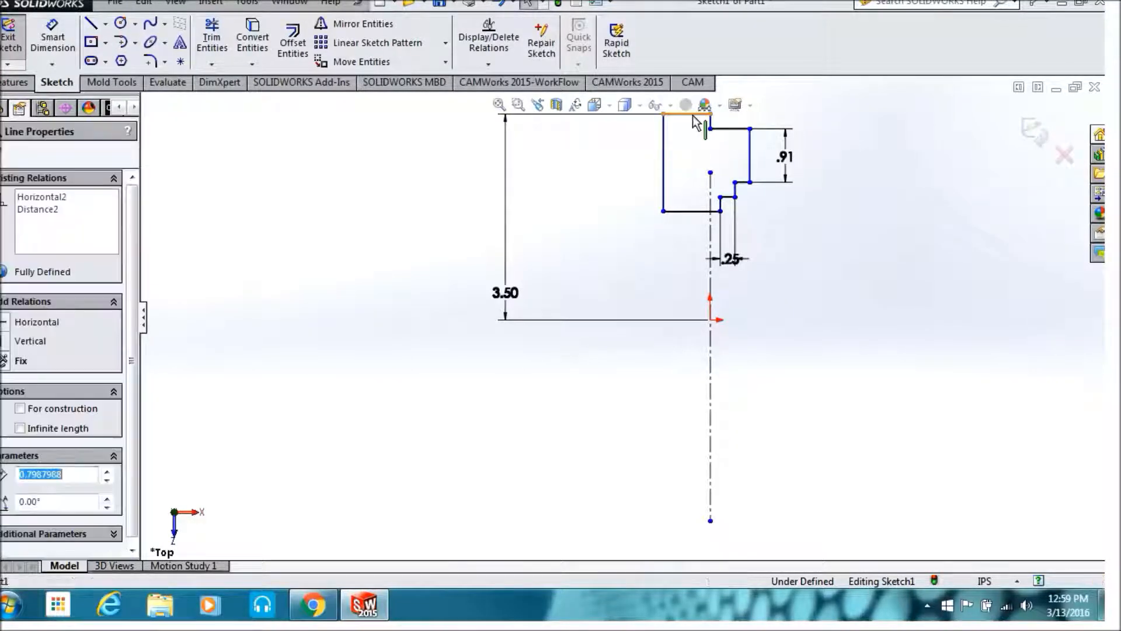
pyautogui.keyDown('ctrl'); pyautogui.click(710, 124); pyautogui.keyUp('ctrl')
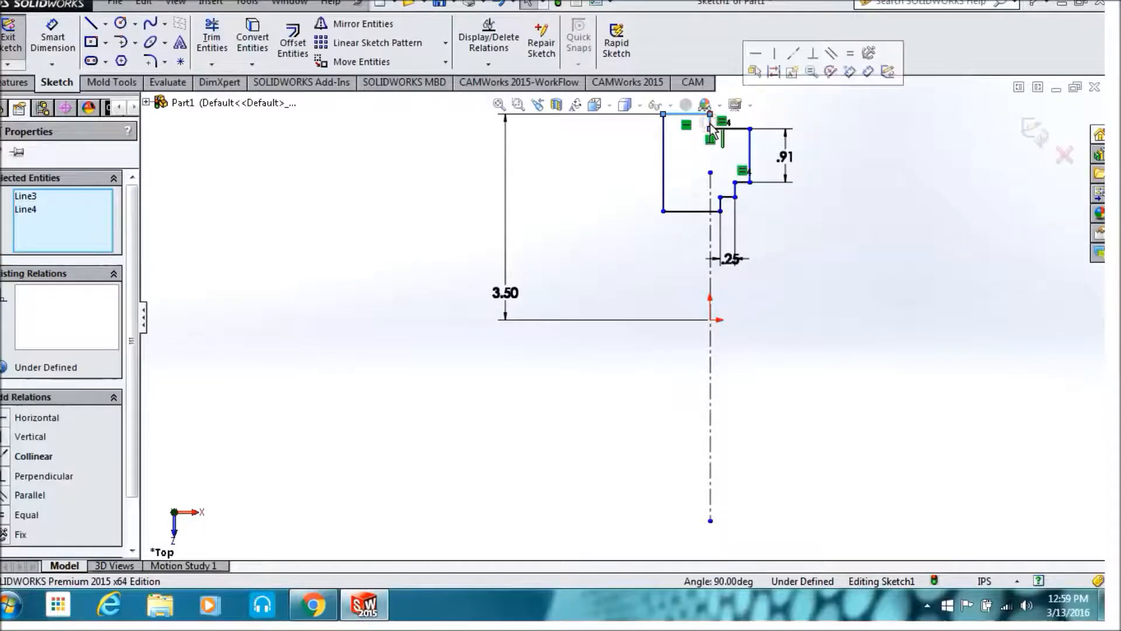
pyautogui.click(816, 60)
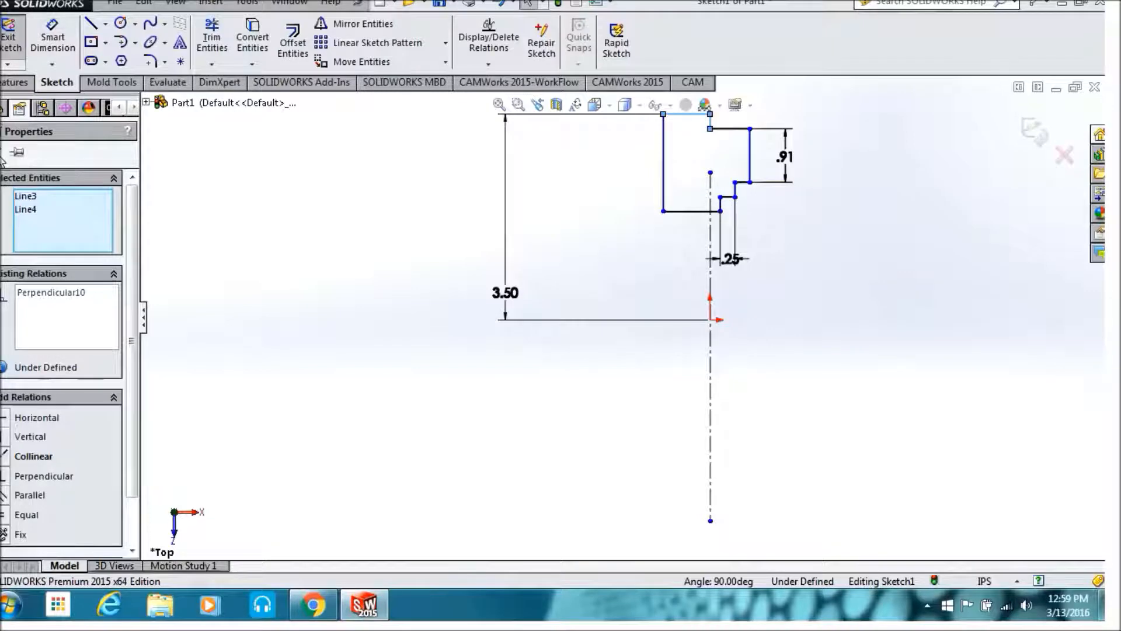
pyautogui.click(3, 155)
# Set the dimension of the profile's rightmost vertical edge to 0.50 in.
pyautogui.click(53, 36)
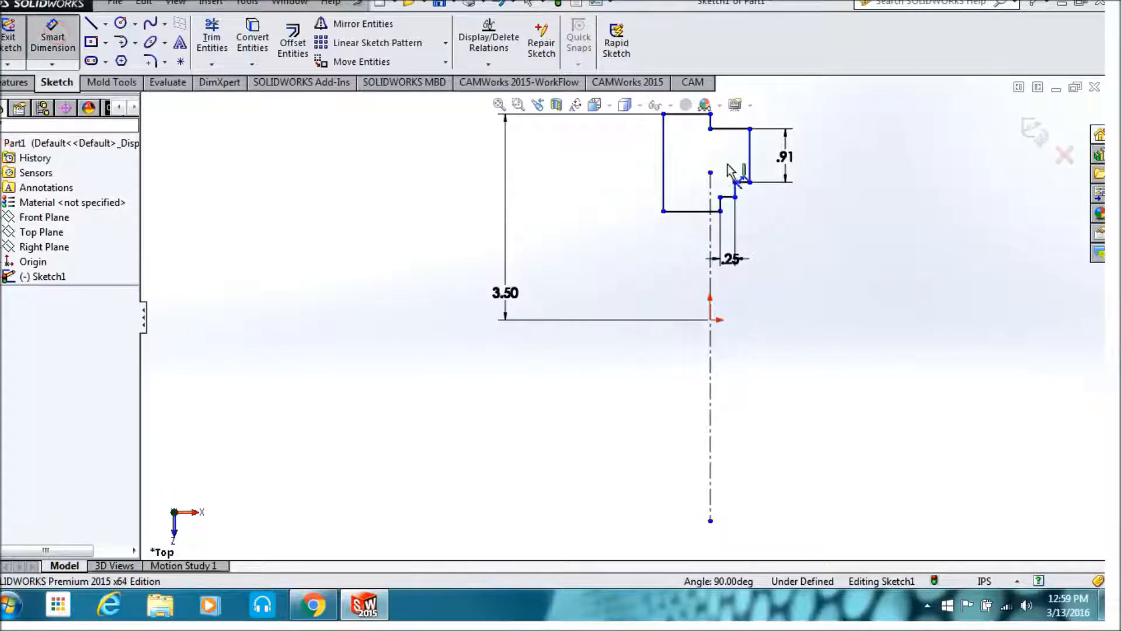
pyautogui.click(752, 158)
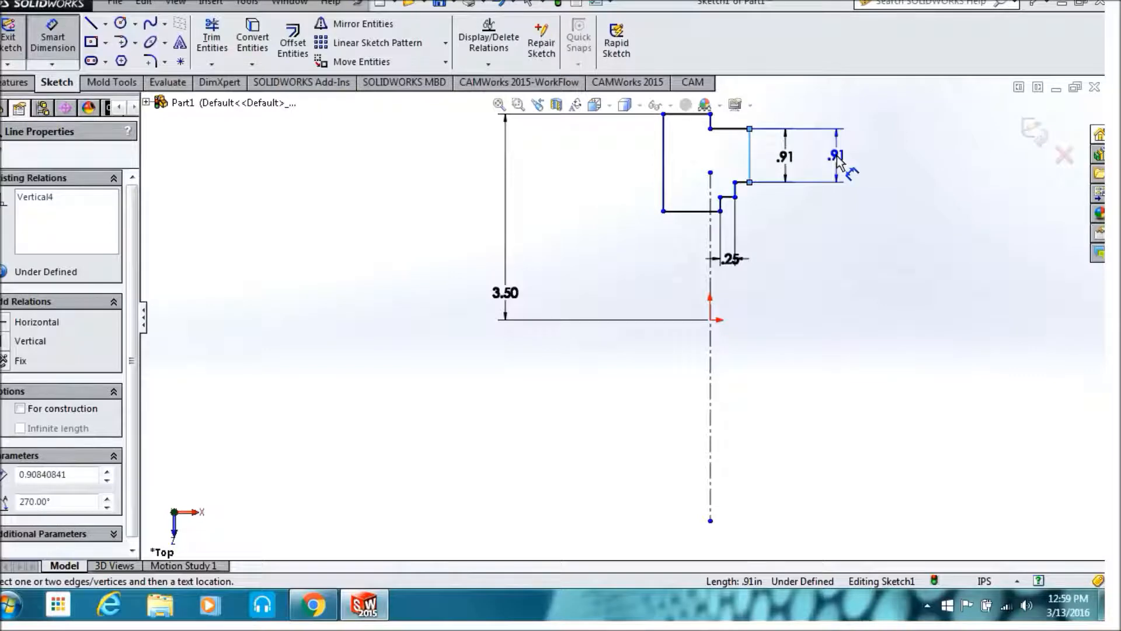
pyautogui.press('Escape')
pyautogui.click(788, 164)
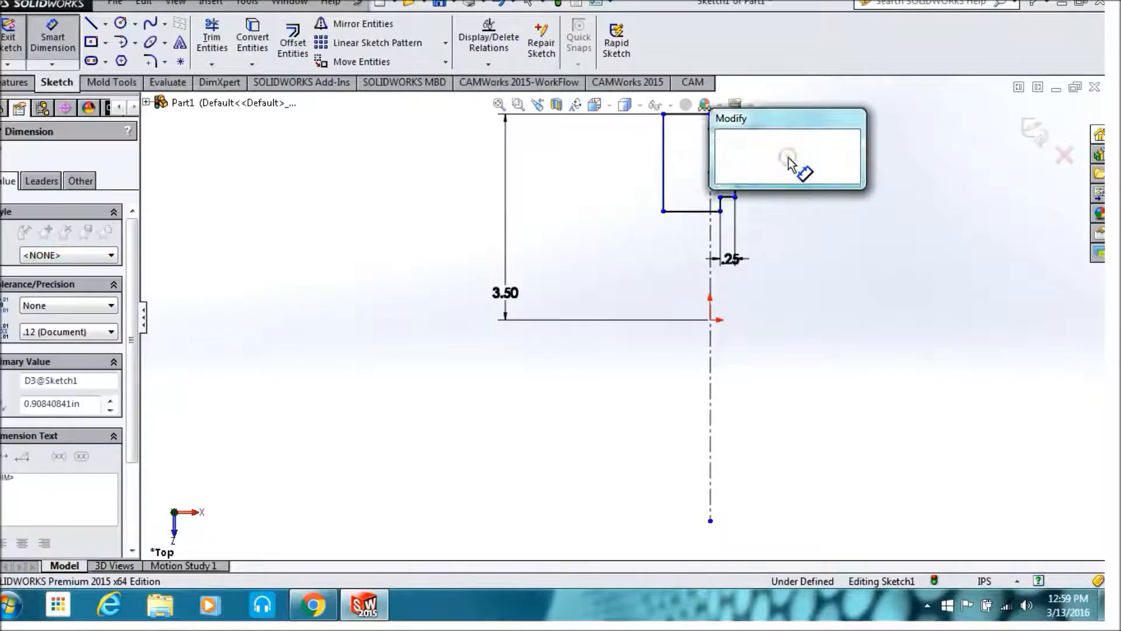
pyautogui.write('.5')
pyautogui.click(725, 148)
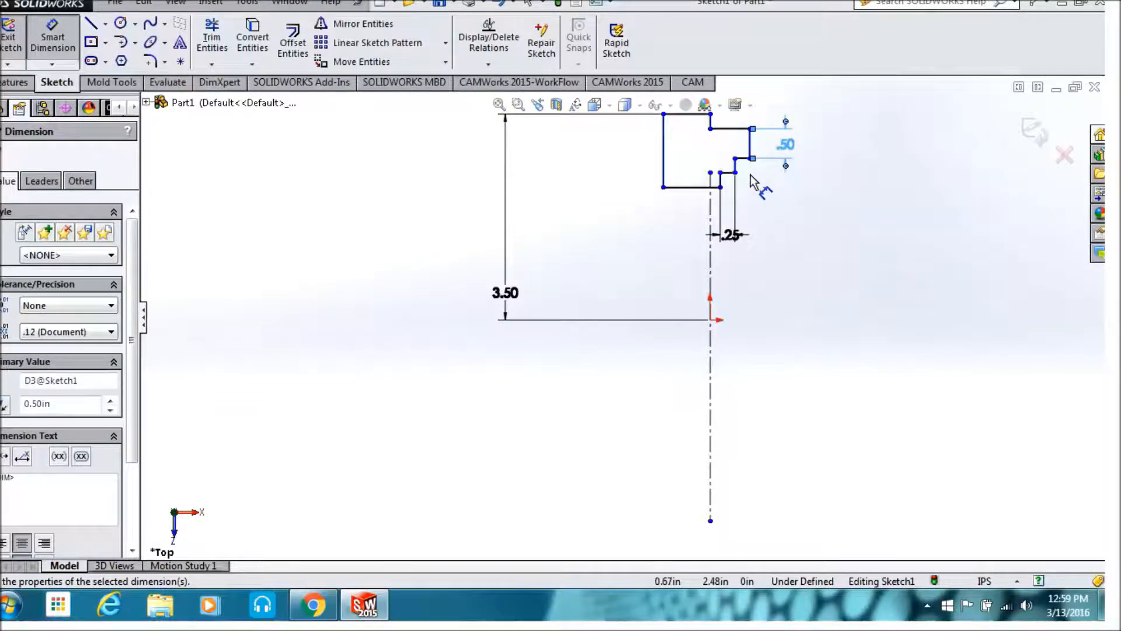
pyautogui.press('Escape')
# Make the profile's top horizontal edge equal in length to its rightmost vertical edge.
pyautogui.click(684, 117)
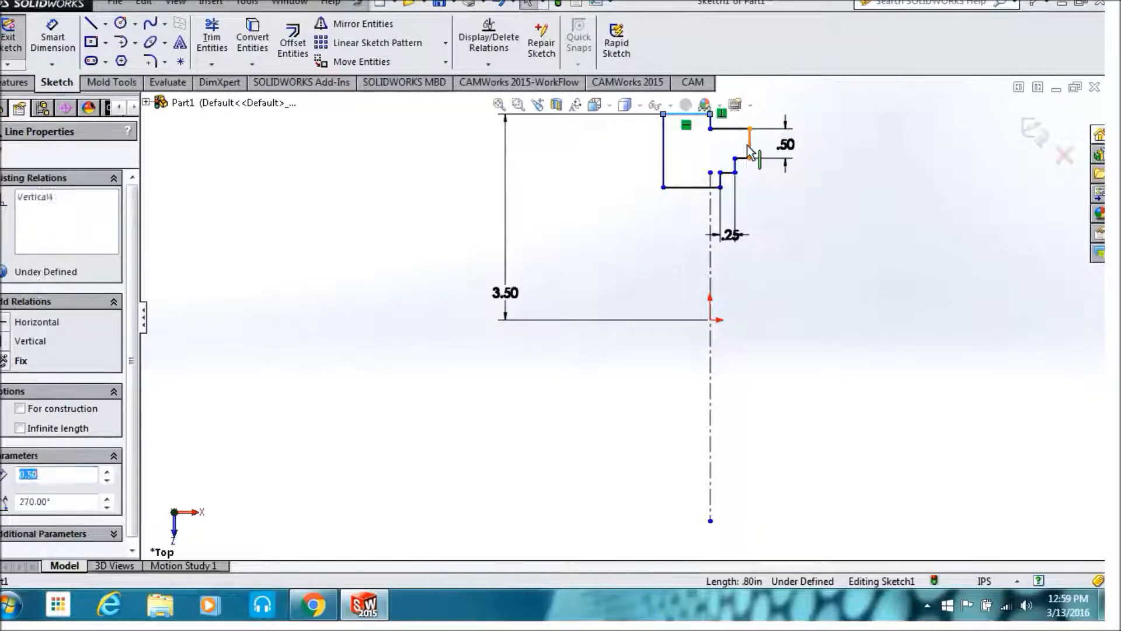
pyautogui.keyDown('ctrl'); pyautogui.click(749, 147); pyautogui.keyUp('ctrl')
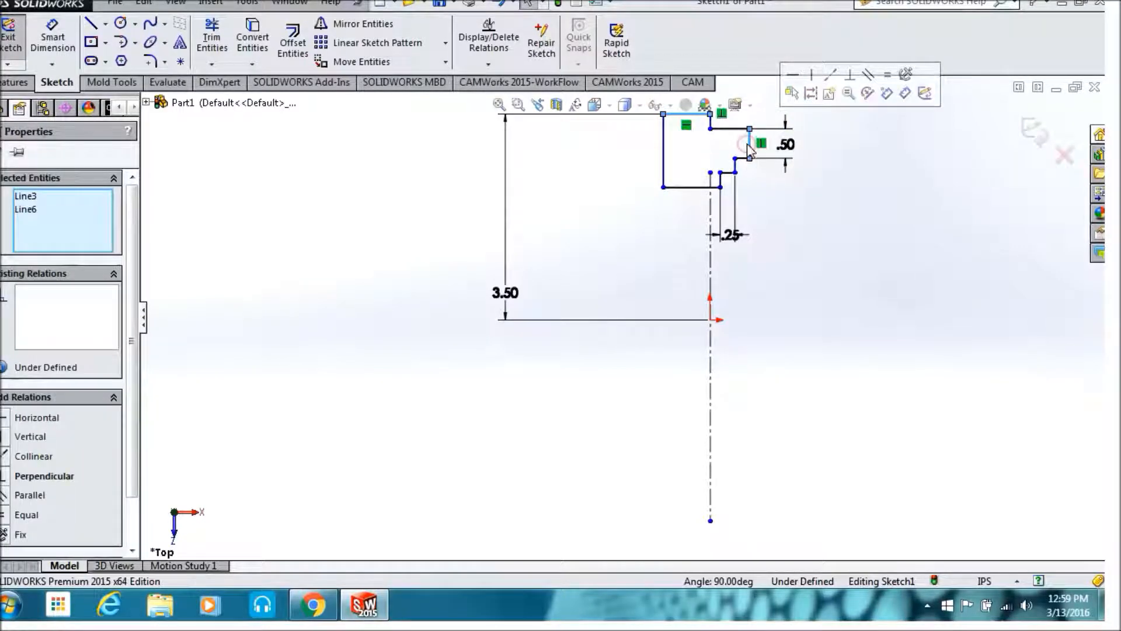
pyautogui.click(887, 76)
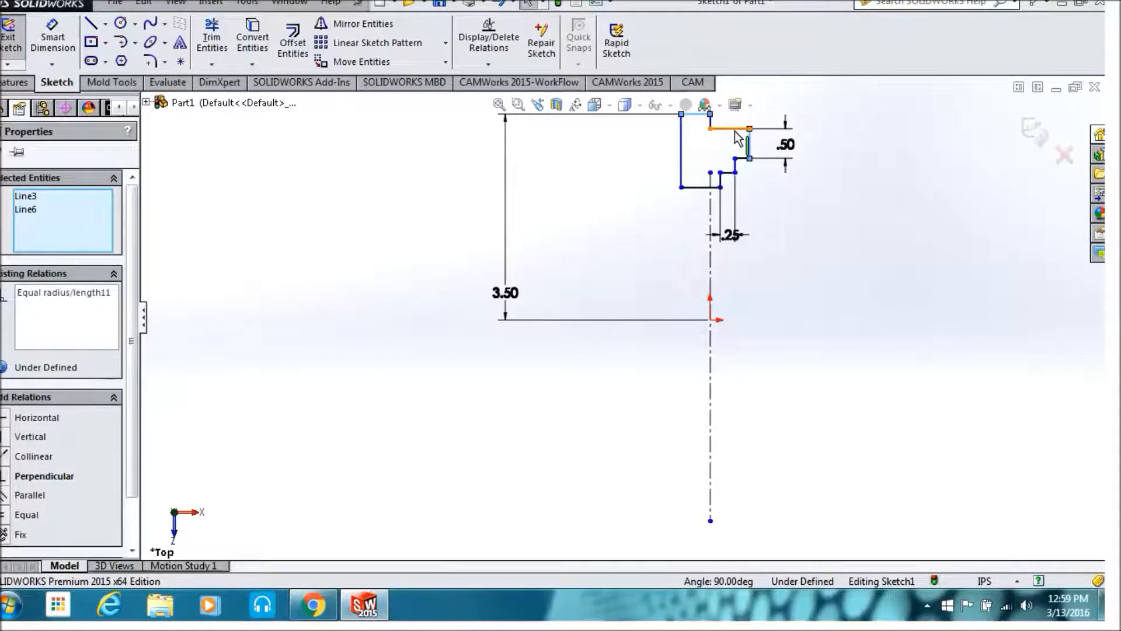
pyautogui.click(771, 278)
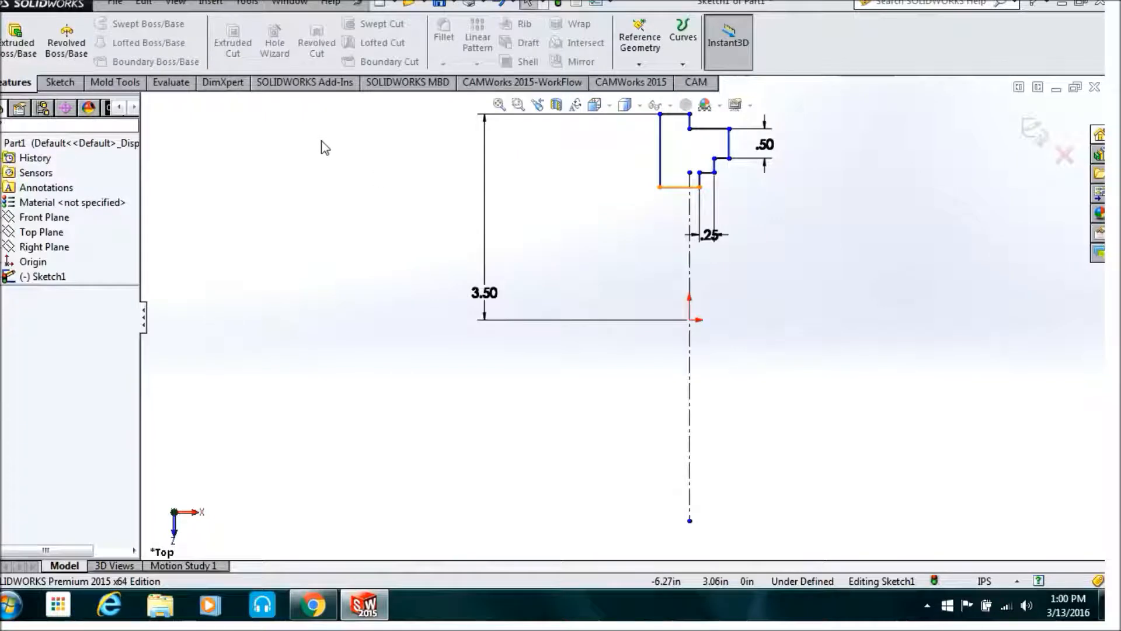
# Sketch a horizontal centerline about 1.31 in long across the origin, ending in line with the profile's rightmost edge.
pyautogui.click(63, 82)
pyautogui.click(106, 24)
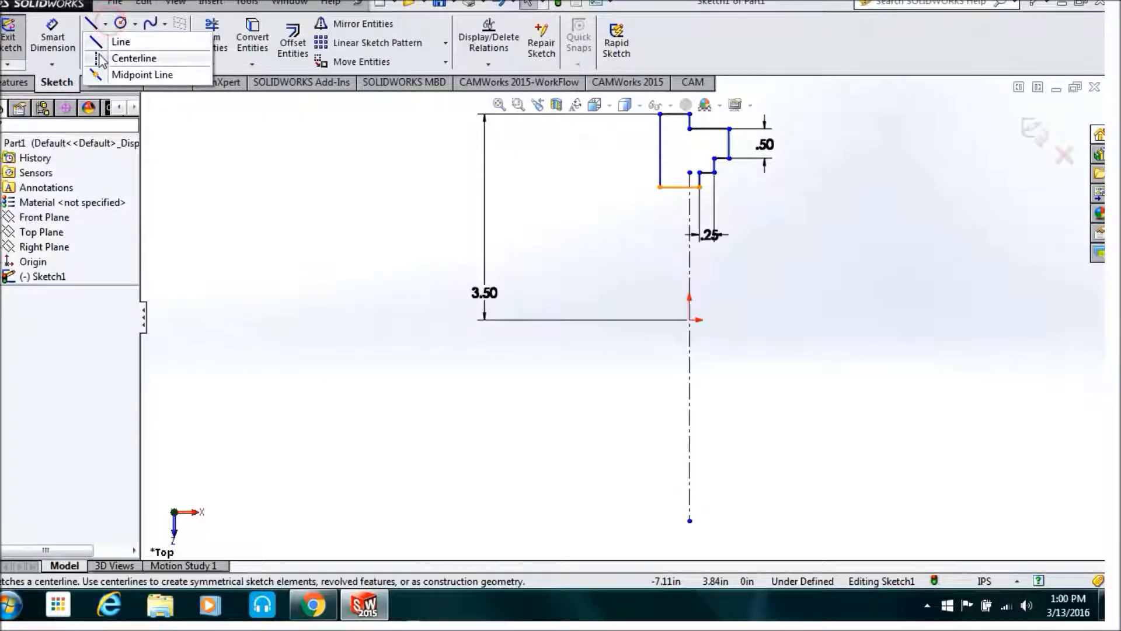
pyautogui.click(120, 57)
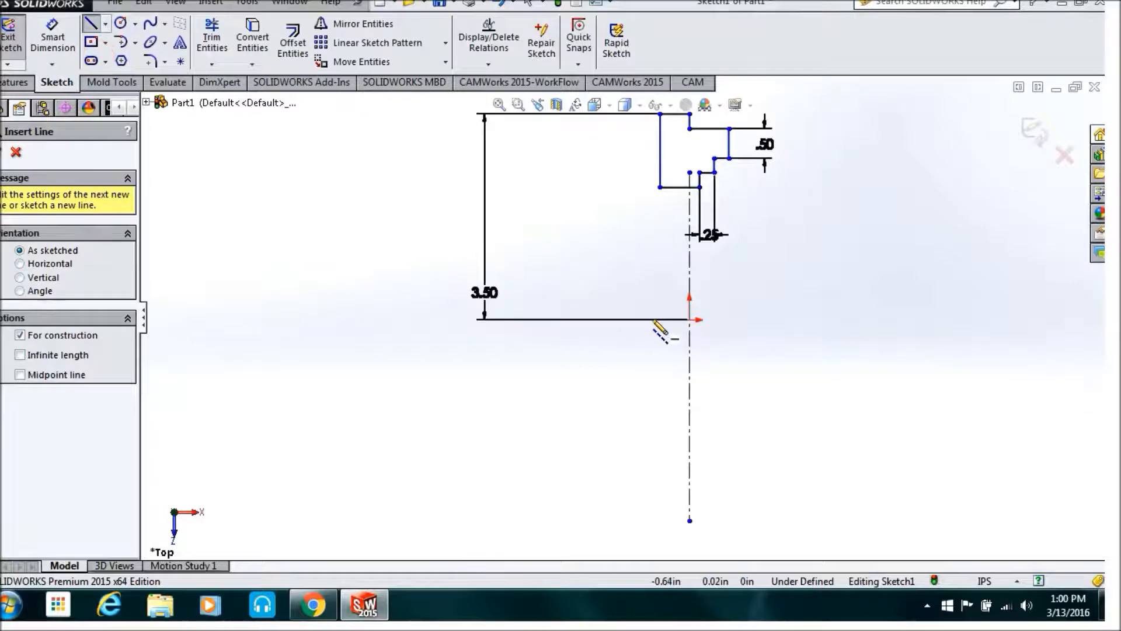
pyautogui.click(689, 320)
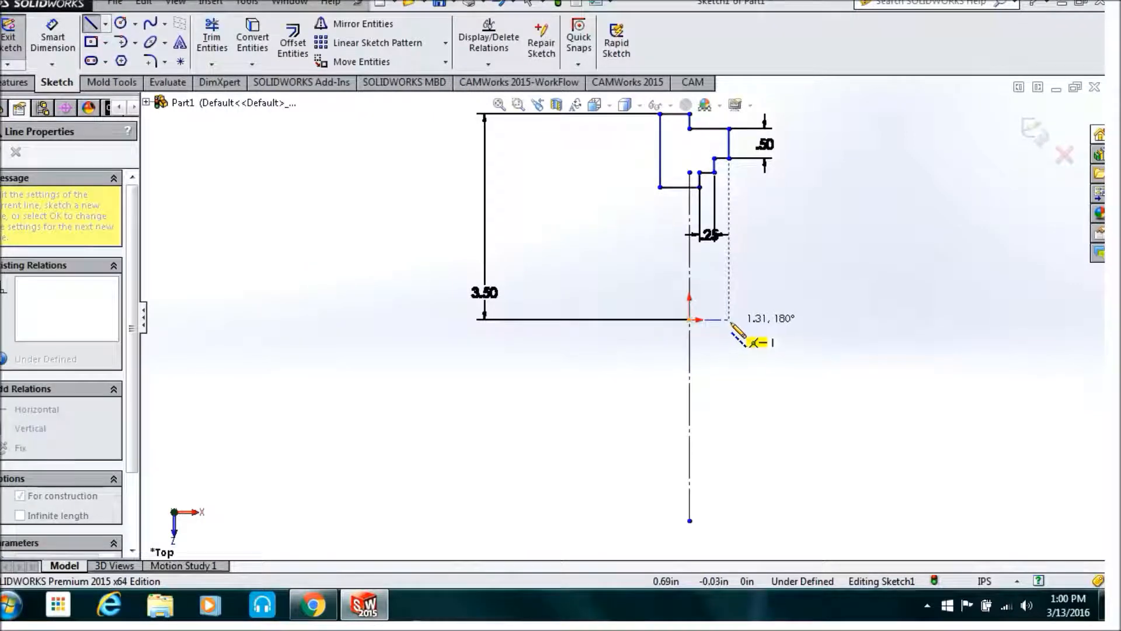
pyautogui.click(729, 320)
pyautogui.press('Escape')
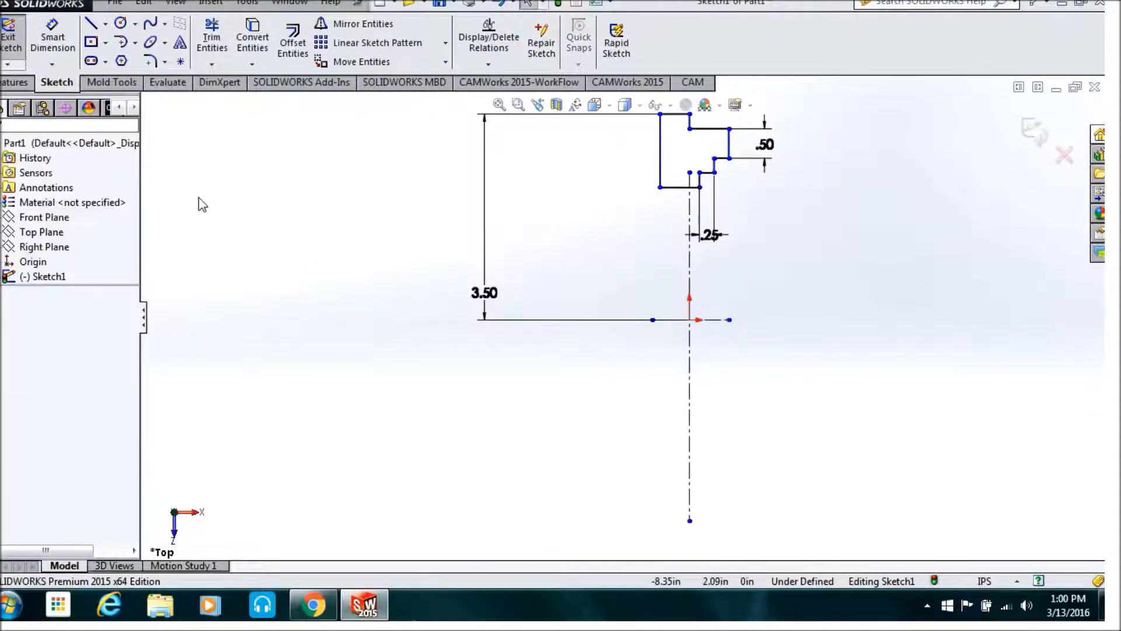
# Revolve the stepped profile 360 degrees as a boss about the short horizontal centerline through the origin.
pyautogui.click(14, 83)
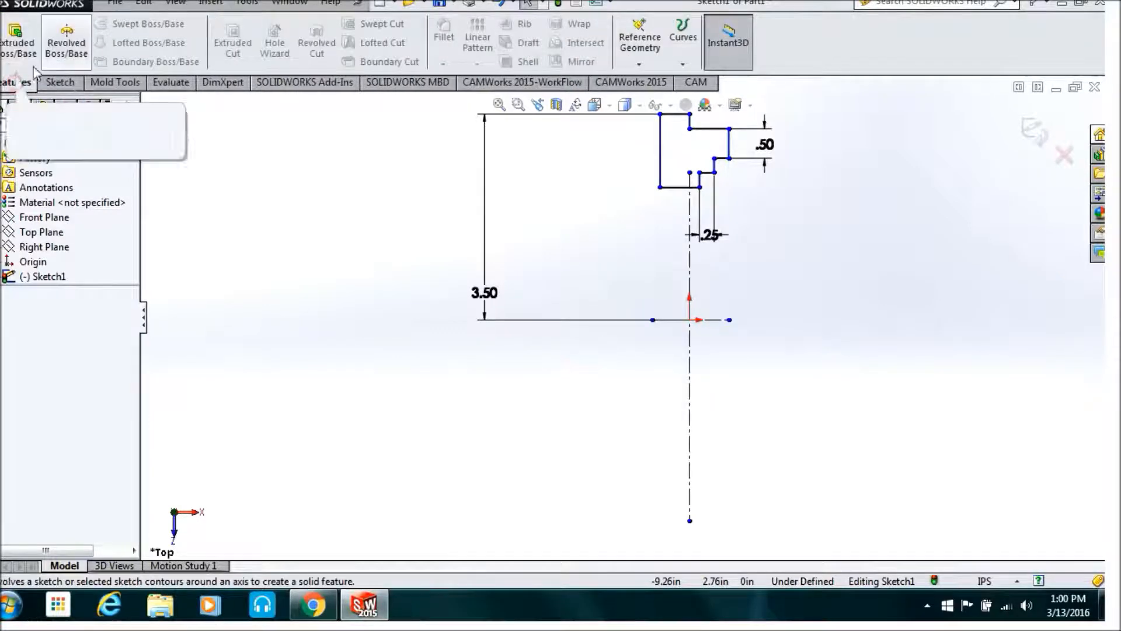
pyautogui.click(66, 44)
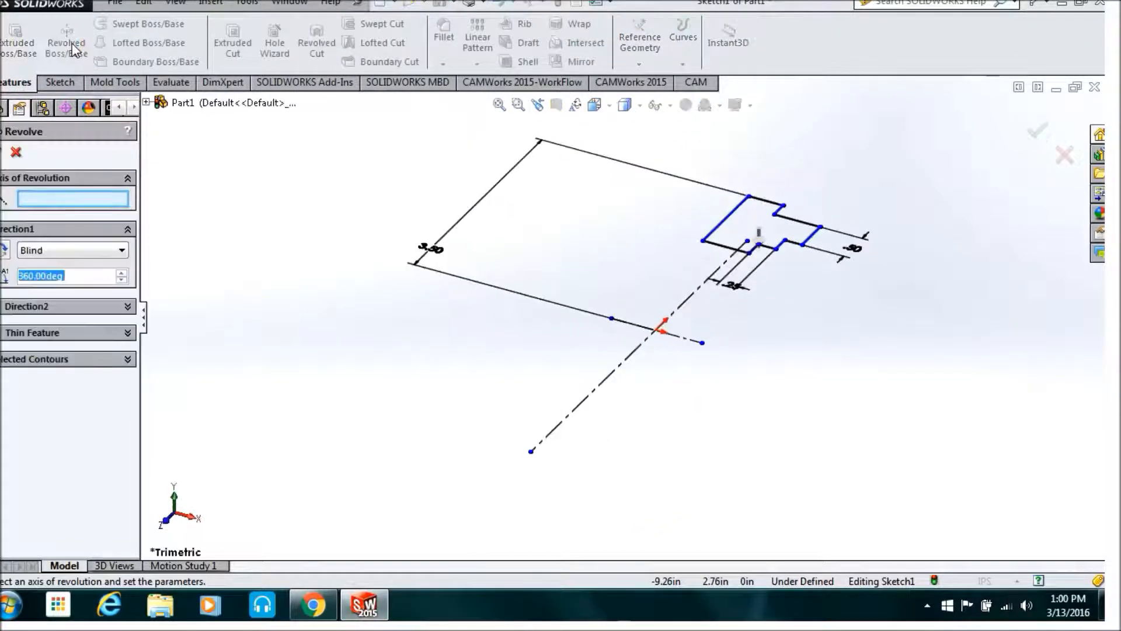
pyautogui.click(687, 341)
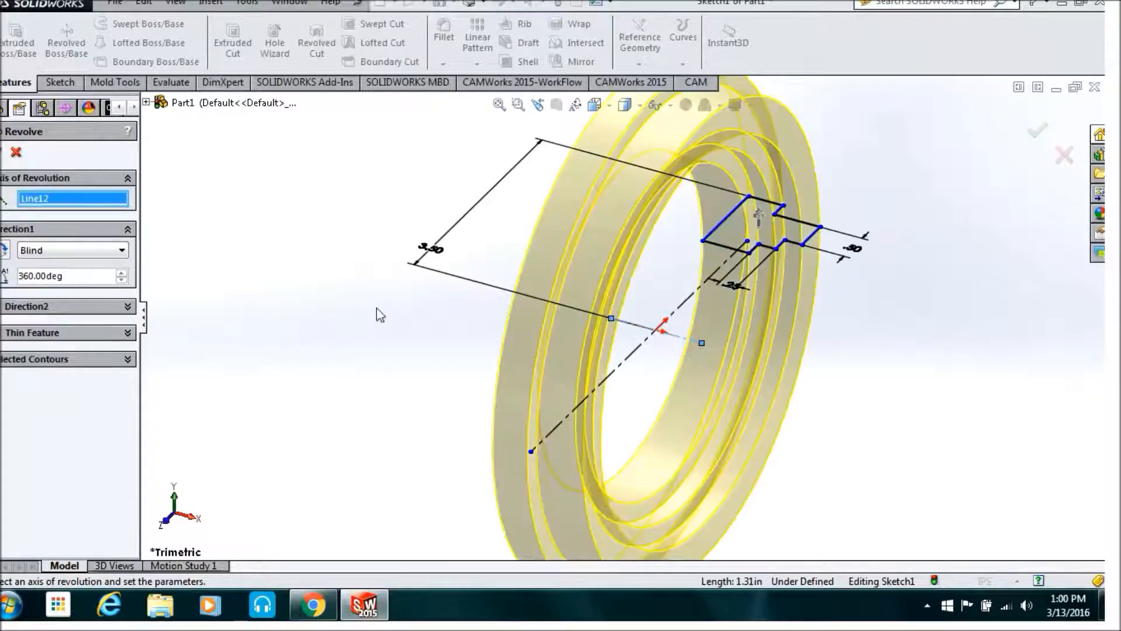
pyautogui.click(3, 153)
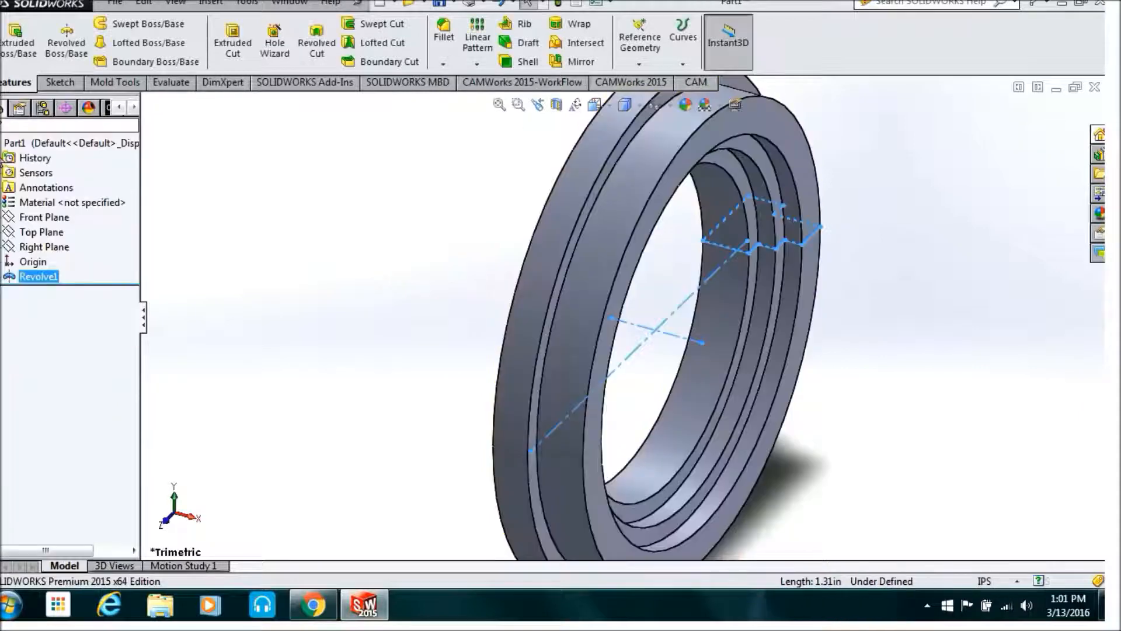
pyautogui.click(241, 196)
# Chamfer the ring's two outer circular edges and the front face's inner edge with a 0.10 in distance at 45 degrees.
pyautogui.moveTo(236, 189); pyautogui.dragTo(237, 189, button='middle')
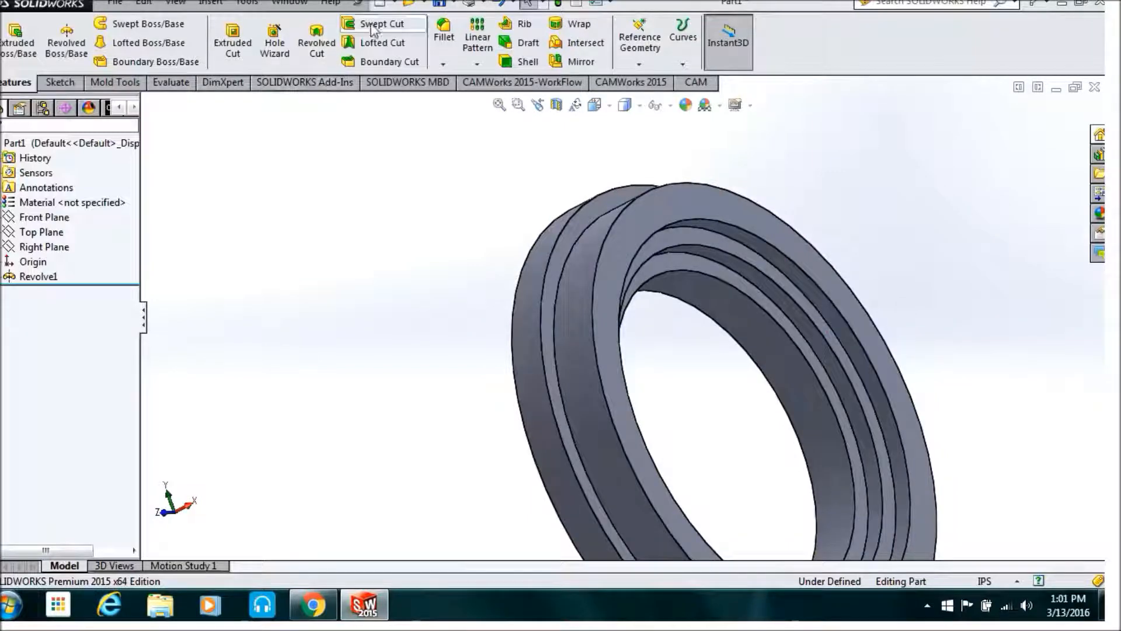
pyautogui.click(443, 65)
pyautogui.click(470, 96)
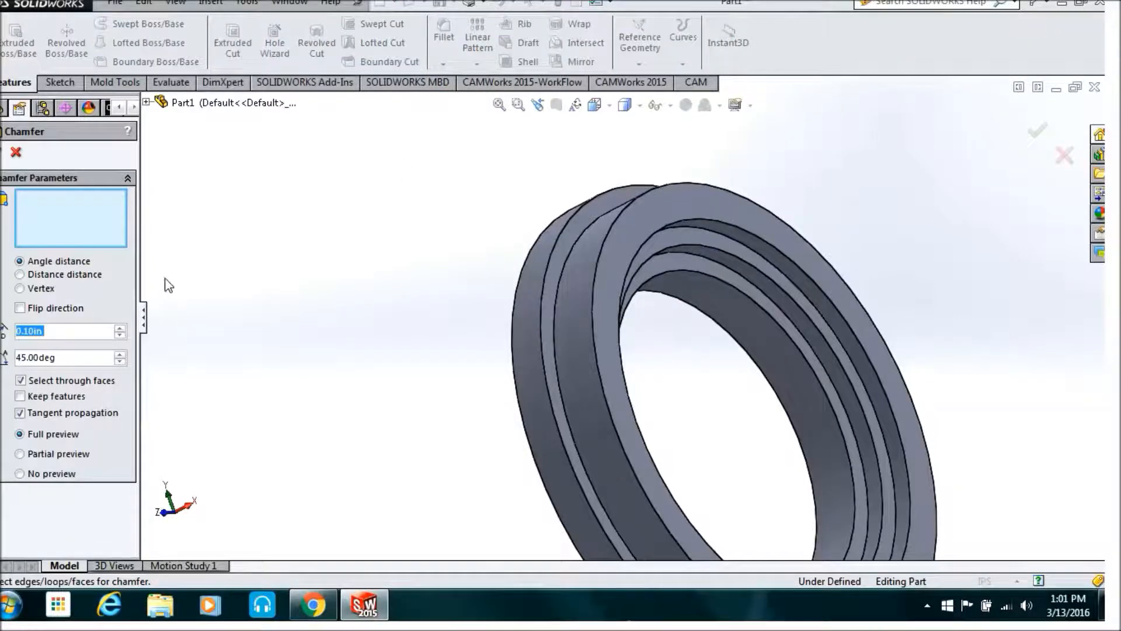
pyautogui.click(547, 268)
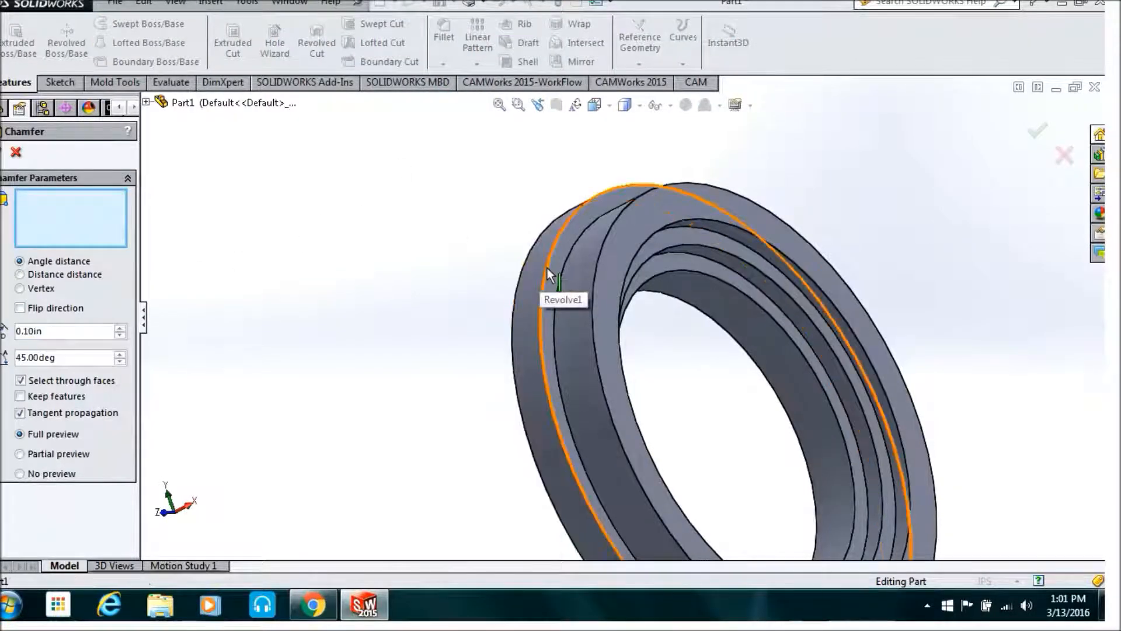
pyautogui.click(597, 270)
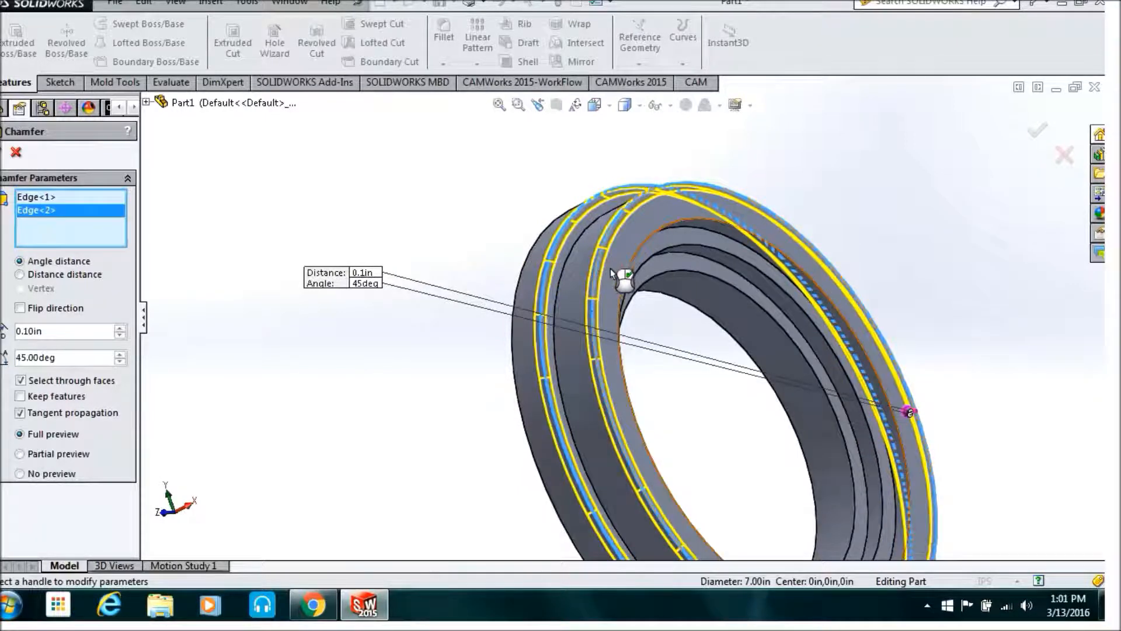
pyautogui.click(625, 278)
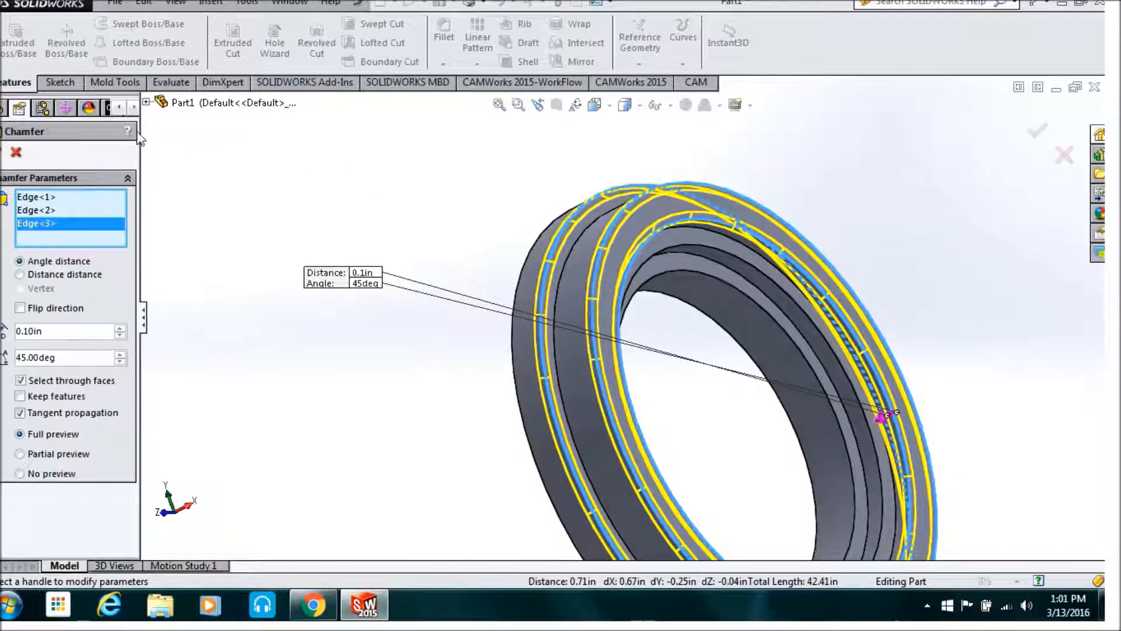
pyautogui.click(1, 164)
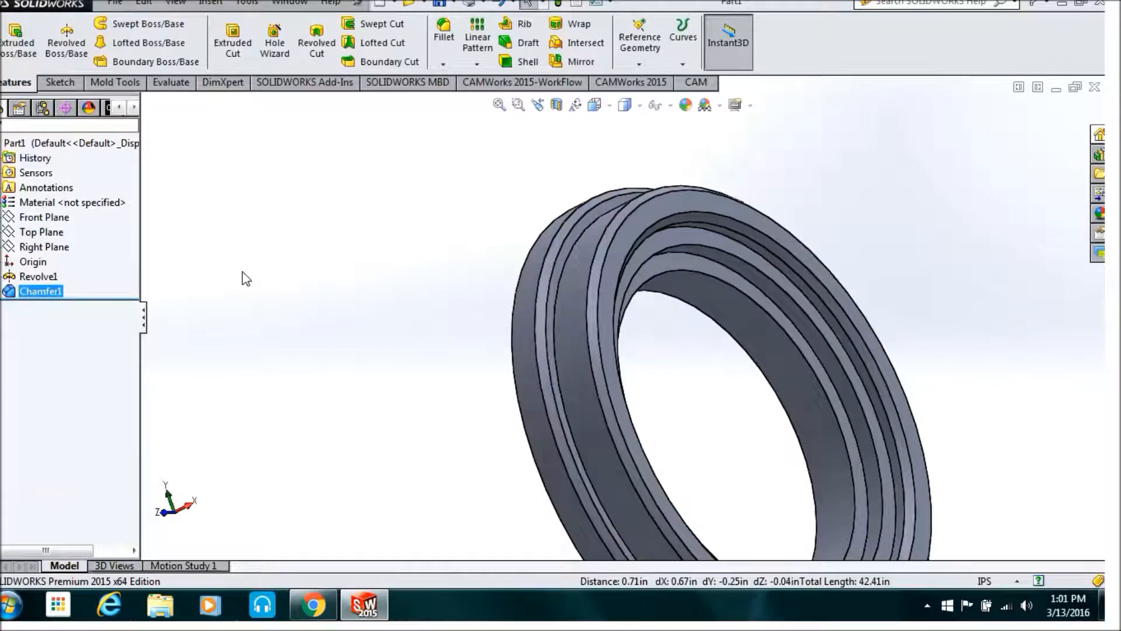
# Examine the chamfered ring from its front, underside and stepped inner side.
pyautogui.click(245, 278)
pyautogui.press('Left')
pyautogui.press('Left')
pyautogui.press('Left')
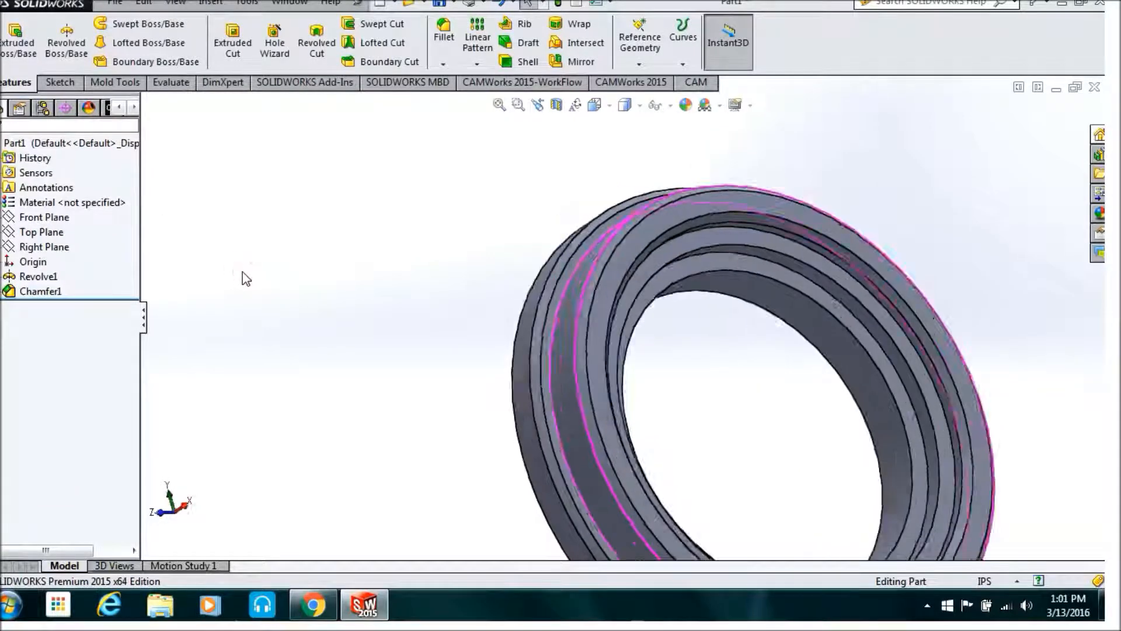
pyautogui.press('Up')
pyautogui.press('Up')
pyautogui.press('Up')
pyautogui.press('Up')
pyautogui.press('Up')
pyautogui.press('Up')
pyautogui.press('Up')
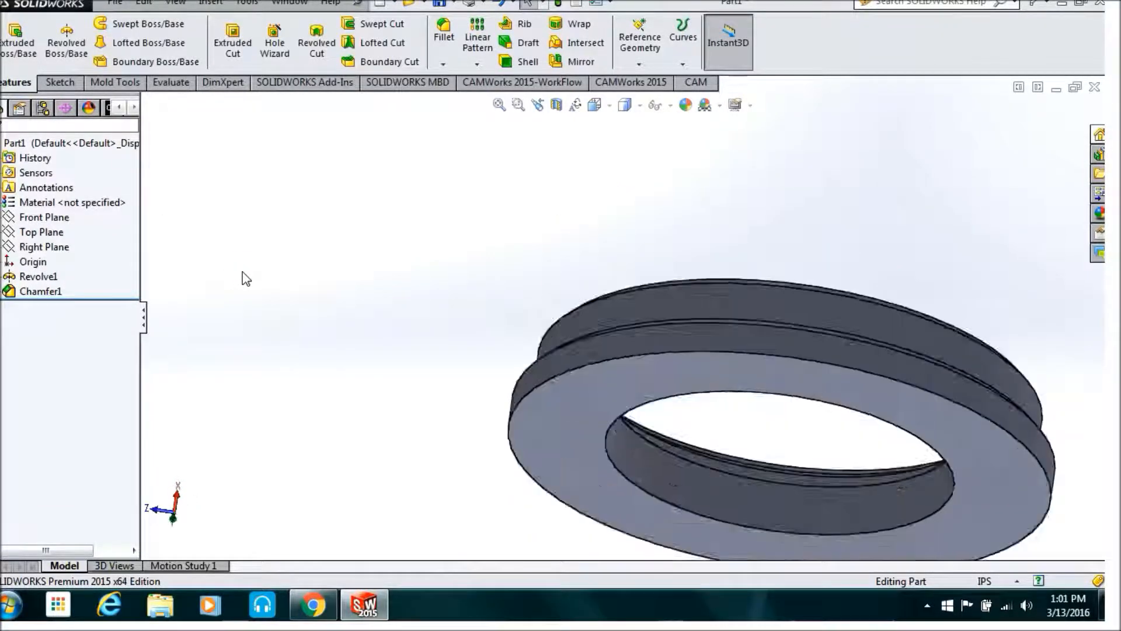
pyautogui.press('Down')
pyautogui.press('Down')
pyautogui.press('Right')
pyautogui.press('Right')
pyautogui.press('Right')
pyautogui.press('Right')
pyautogui.press('Right')
pyautogui.press('Right')
pyautogui.press('Right')
pyautogui.press('Right')
pyautogui.press('Right')
pyautogui.press('Right')
pyautogui.press('Right')
pyautogui.press('Right')
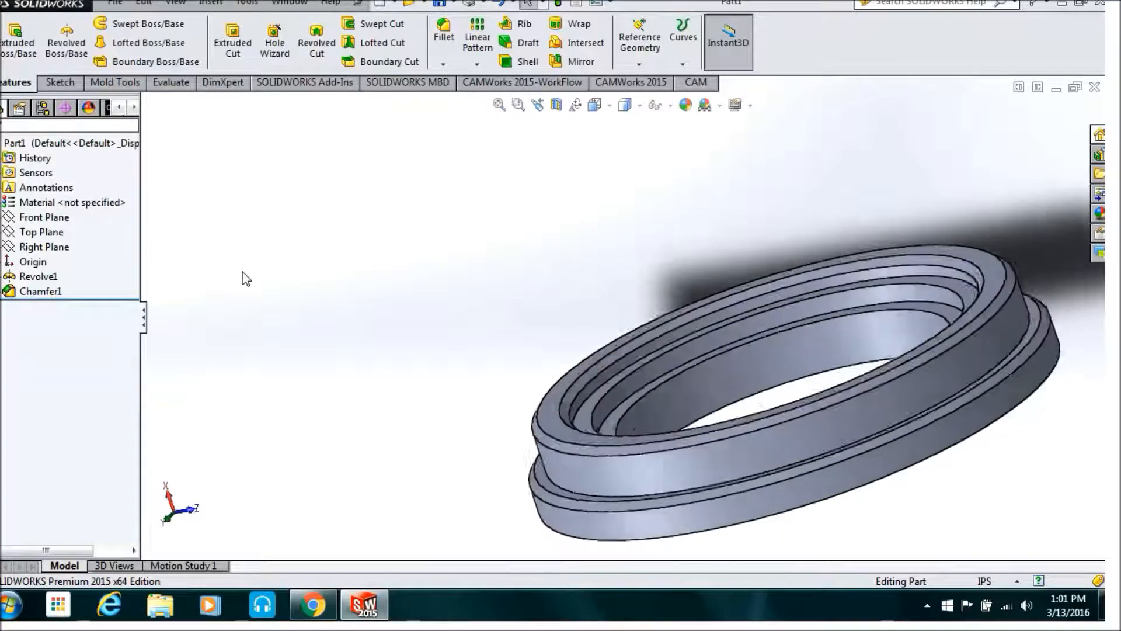
pyautogui.press('Down')
pyautogui.press('Down')
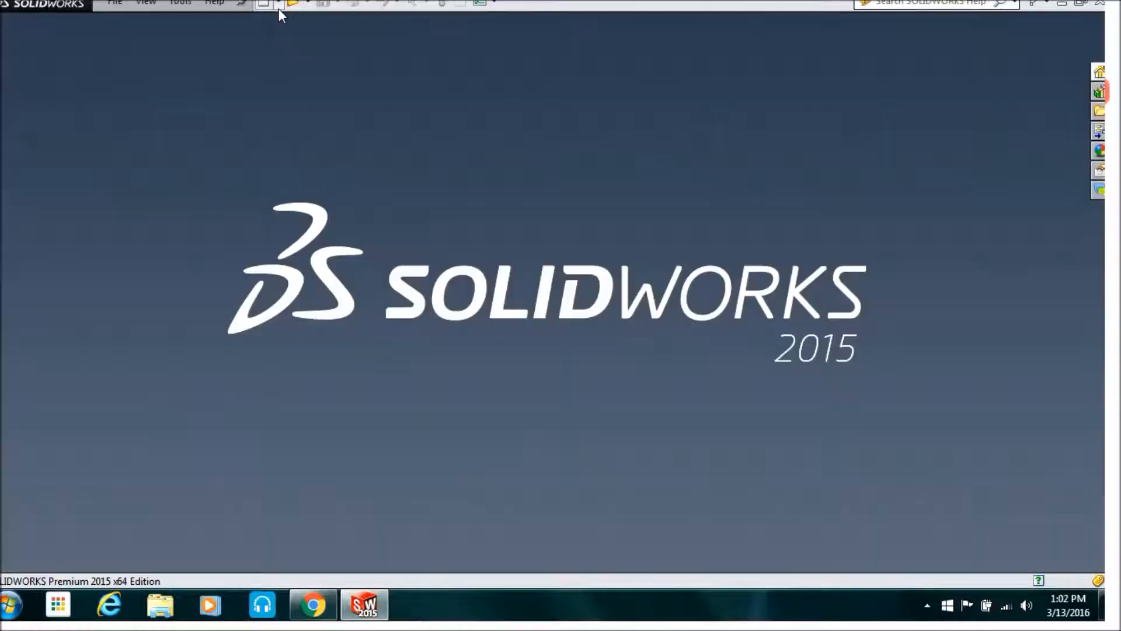
# Create a new part document and start a centerline sketch on the Front Plane.
pyautogui.click(275, 14)
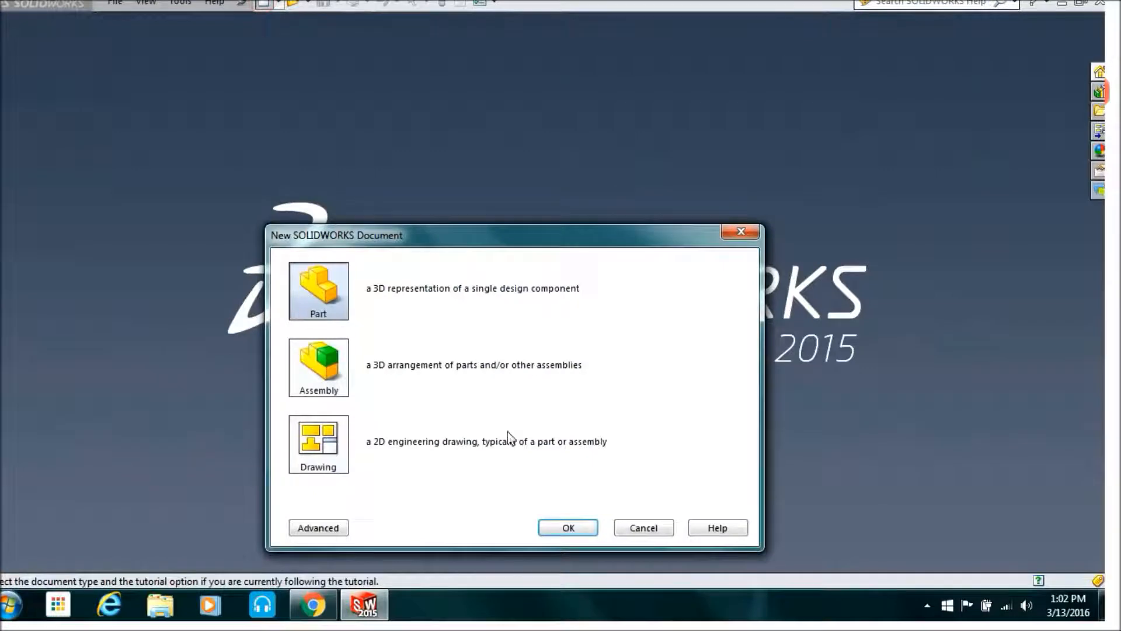
pyautogui.click(568, 528)
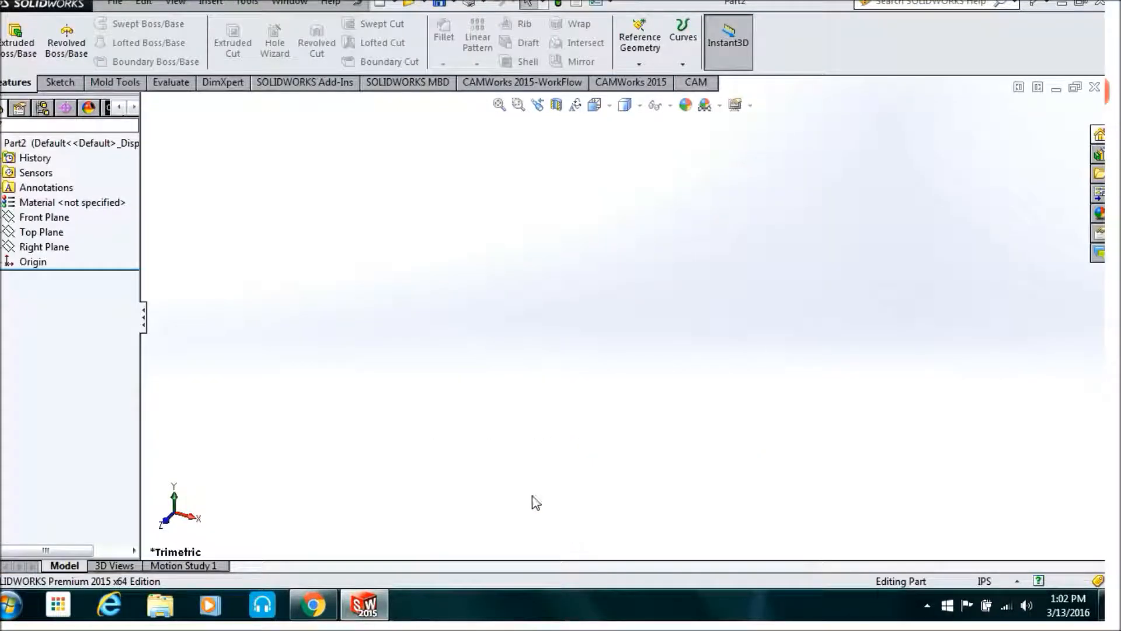
pyautogui.click(75, 82)
pyautogui.click(105, 26)
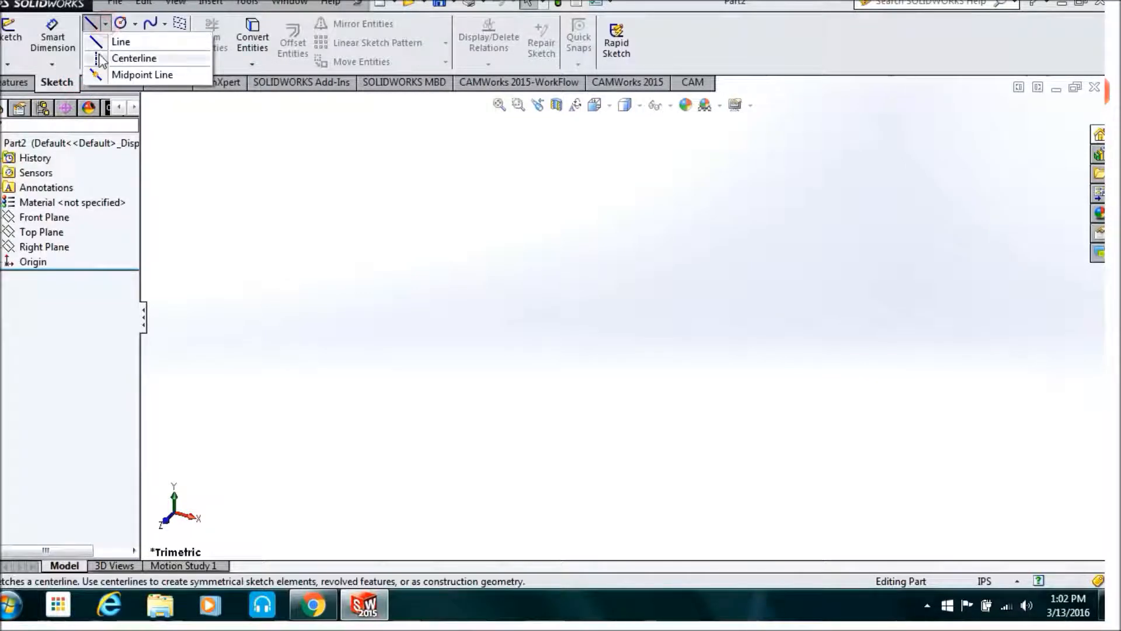
pyautogui.click(98, 59)
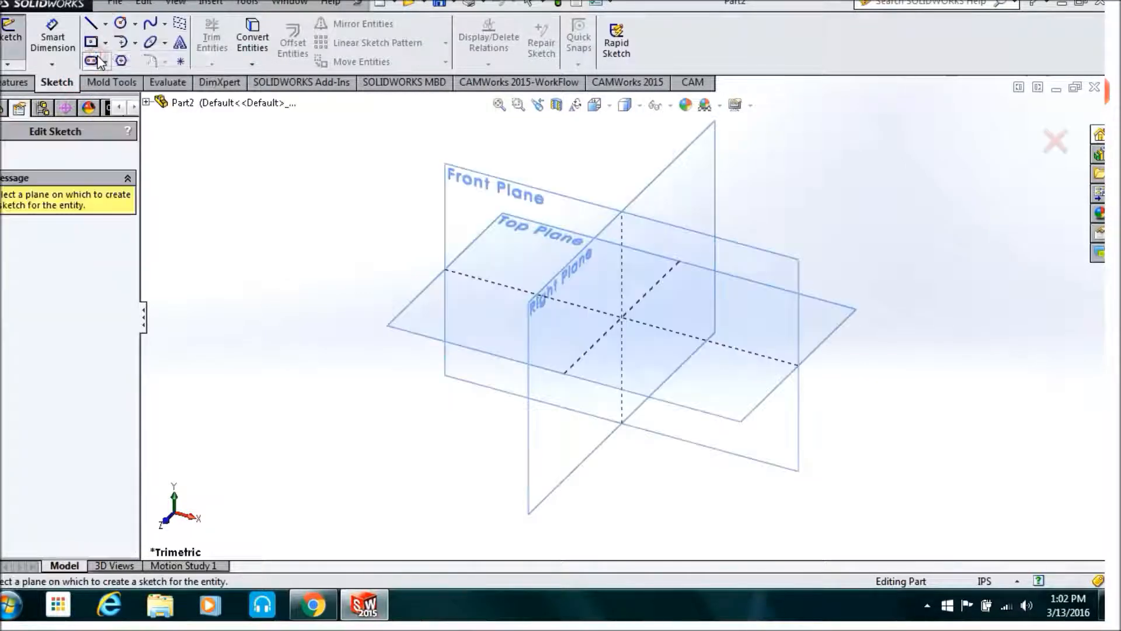
pyautogui.click(462, 222)
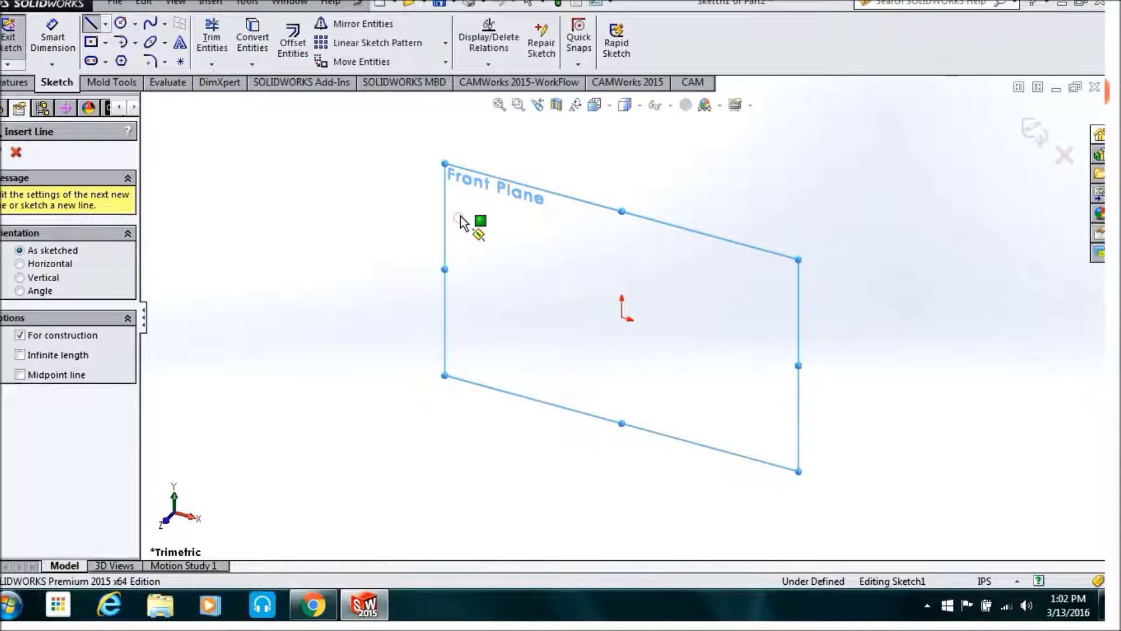
# Sketch a horizontal centerline through the origin, extending farther to the origin's right than to its left.
pyautogui.click(611, 106)
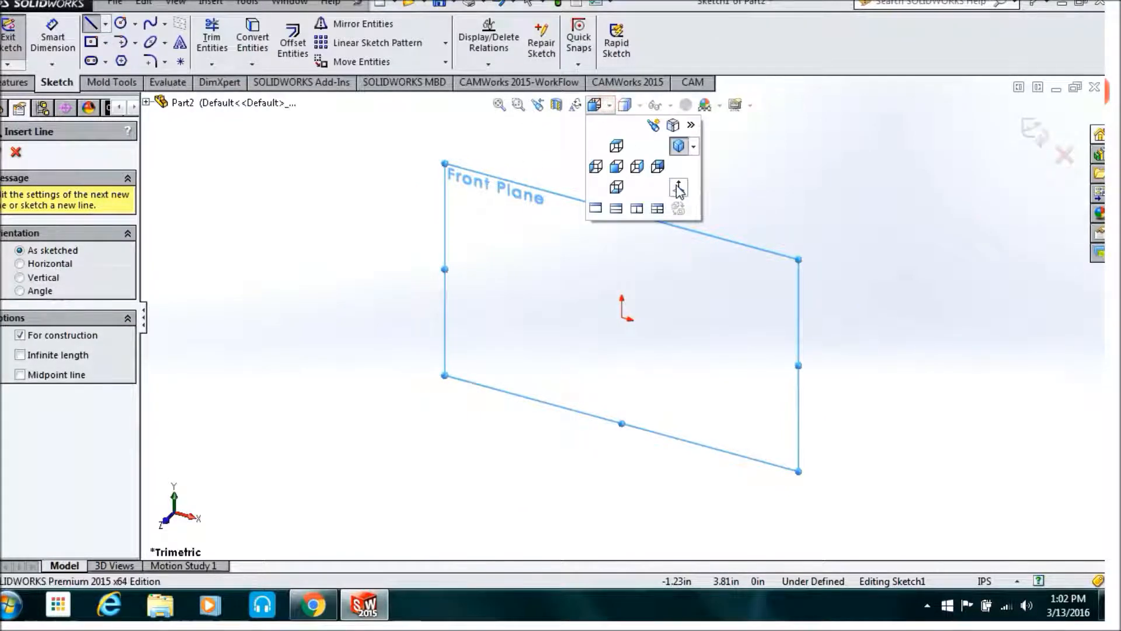
pyautogui.click(676, 184)
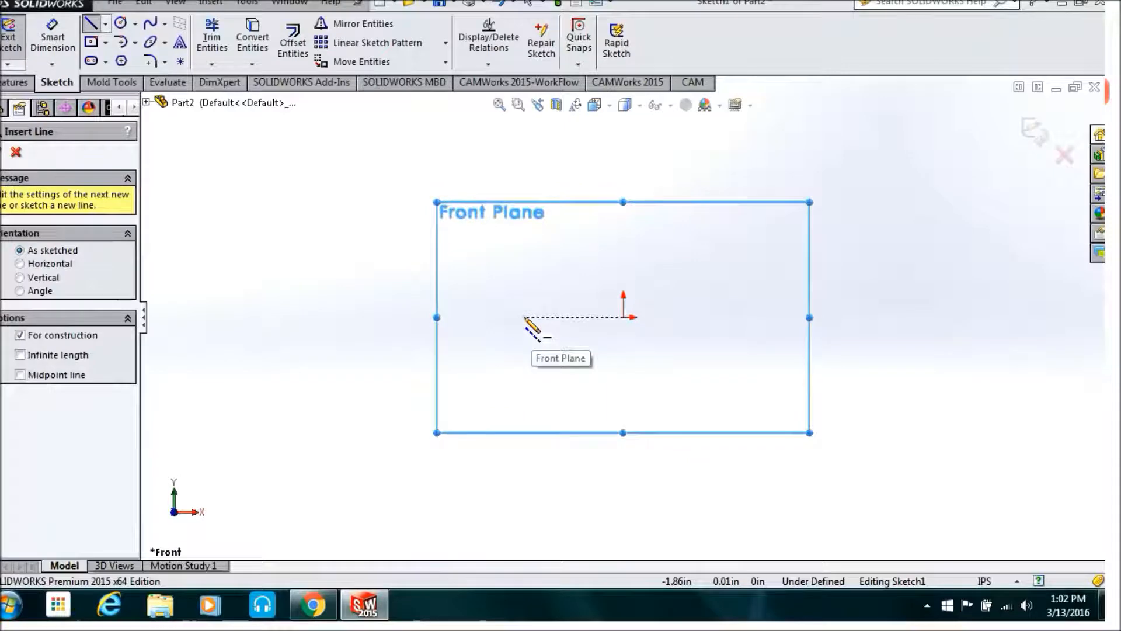
pyautogui.click(524, 317)
pyautogui.click(799, 317)
pyautogui.press('Escape')
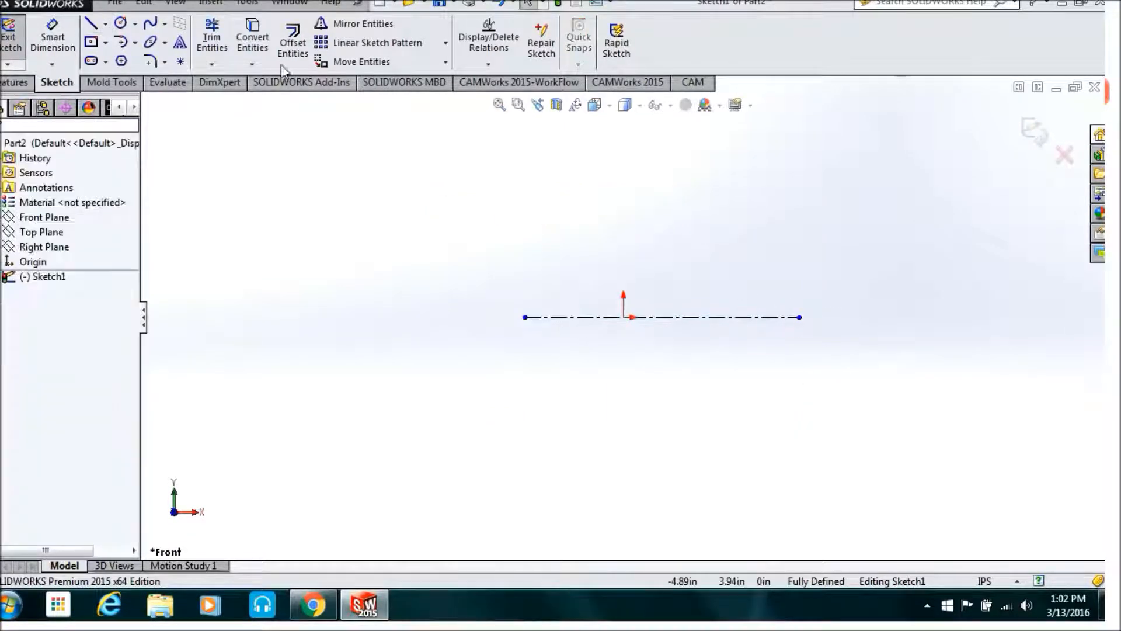
# Sketch a vertical centerline through the origin, crossing the horizontal centerline.
pyautogui.click(105, 24)
pyautogui.click(114, 58)
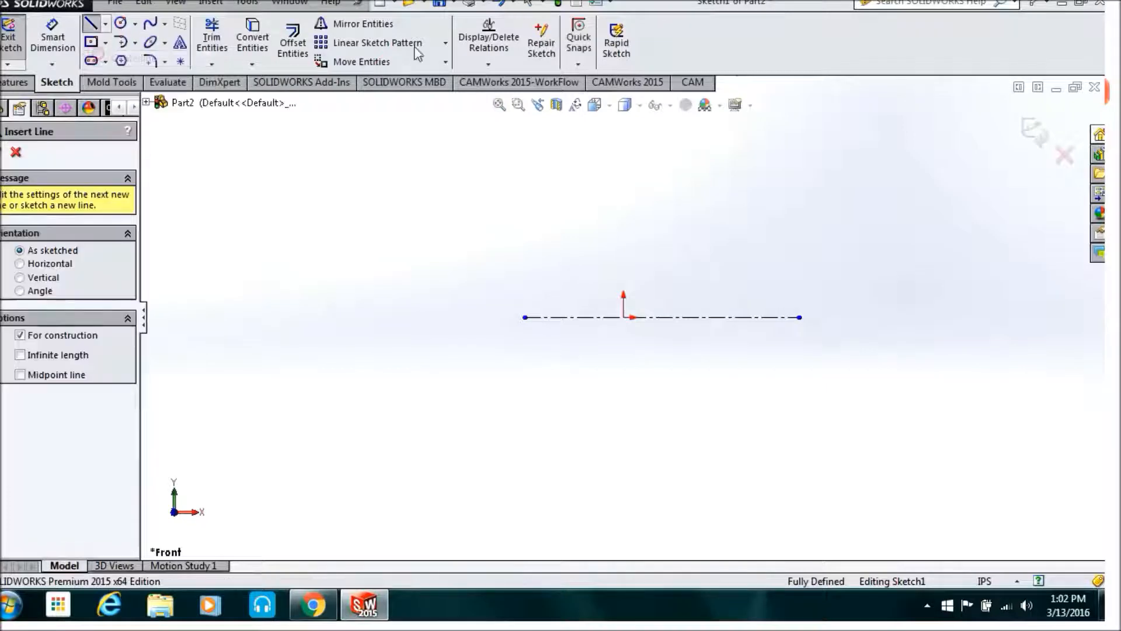
pyautogui.click(623, 176)
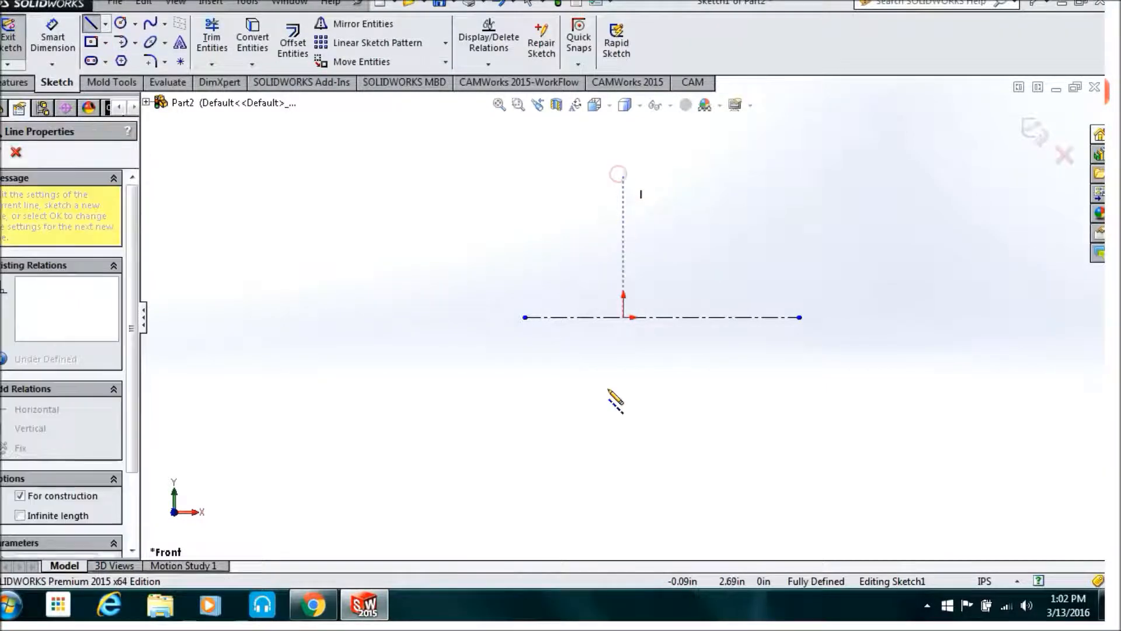
pyautogui.click(624, 426)
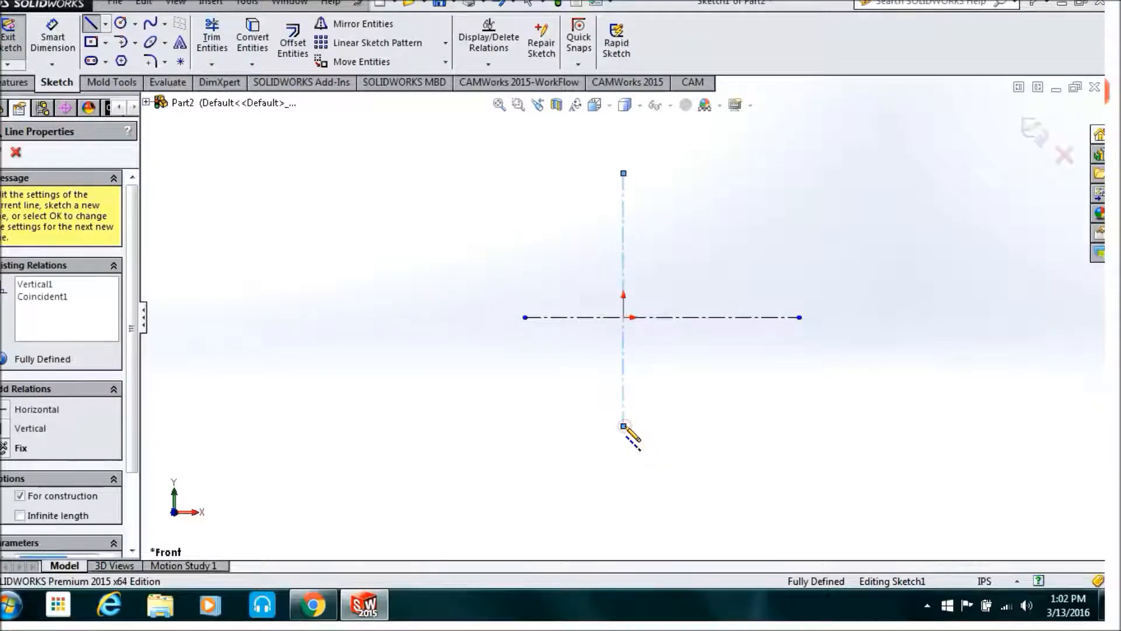
pyautogui.press('Escape')
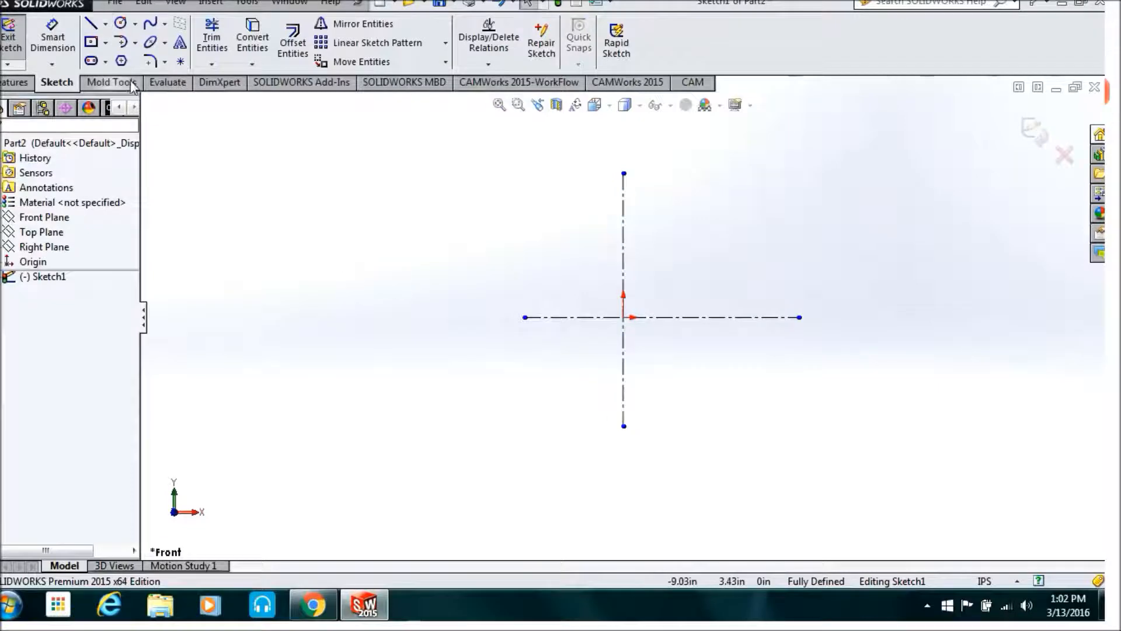
# Sketch a circle centered on the origin with a radius of about 2.64 in.
pyautogui.click(121, 23)
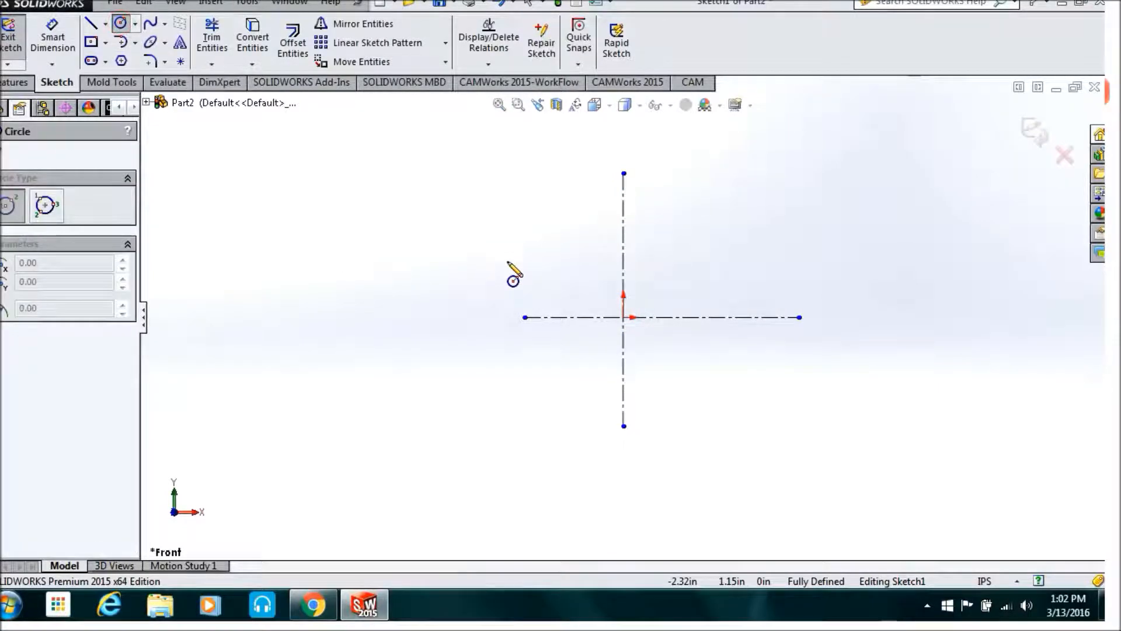
pyautogui.click(624, 317)
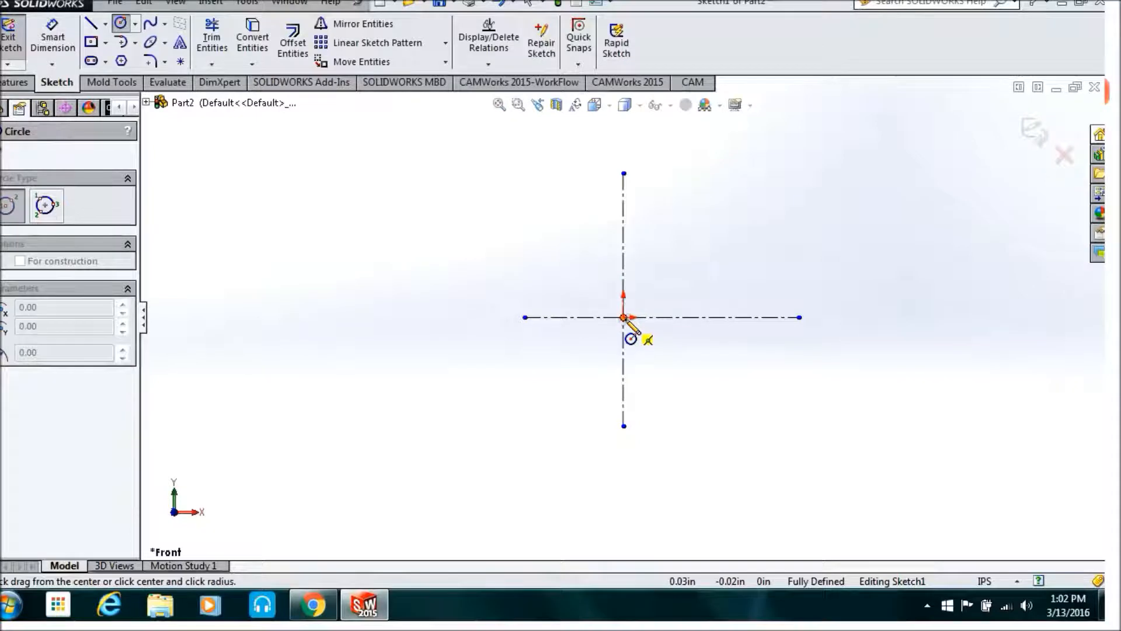
pyautogui.click(684, 444)
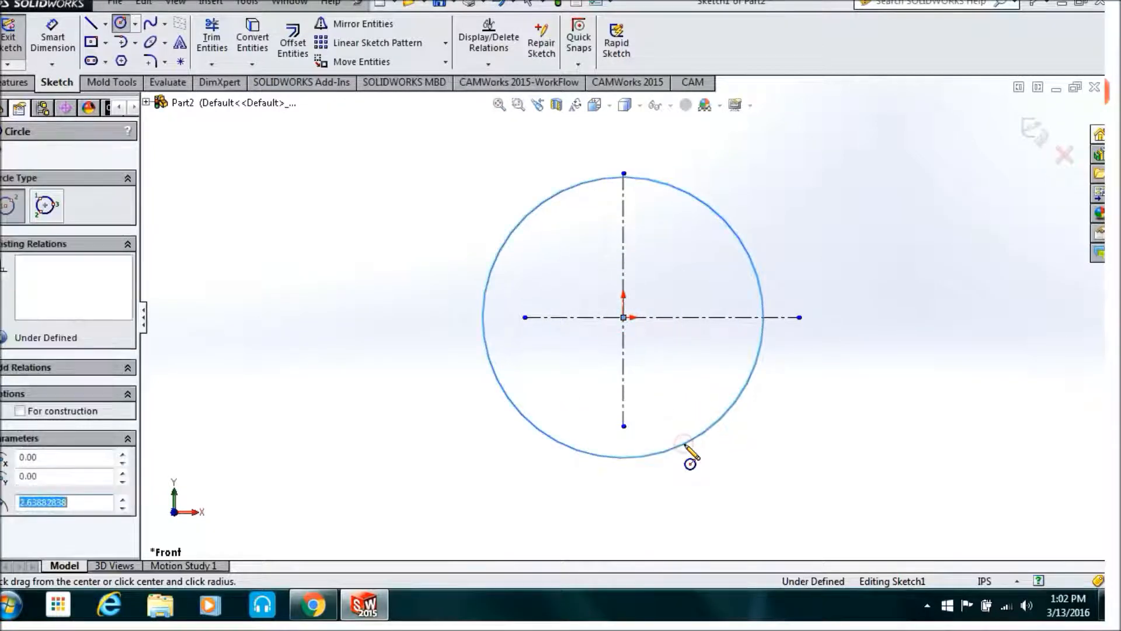
pyautogui.press('Escape')
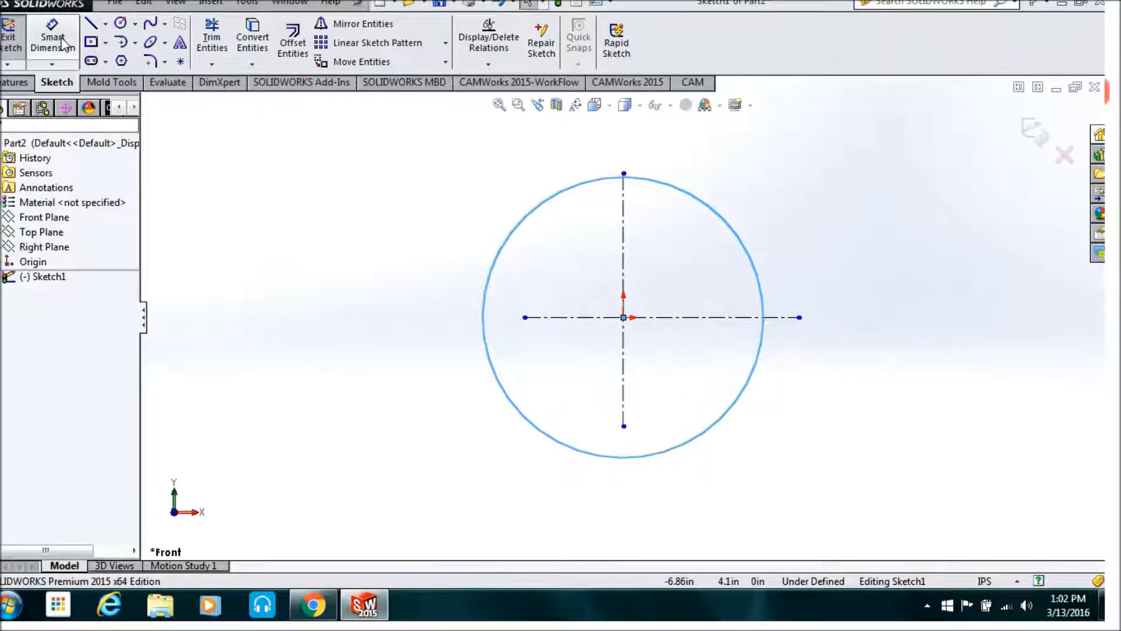
# Dimension the circle's diameter as 7 in.
pyautogui.click(57, 41)
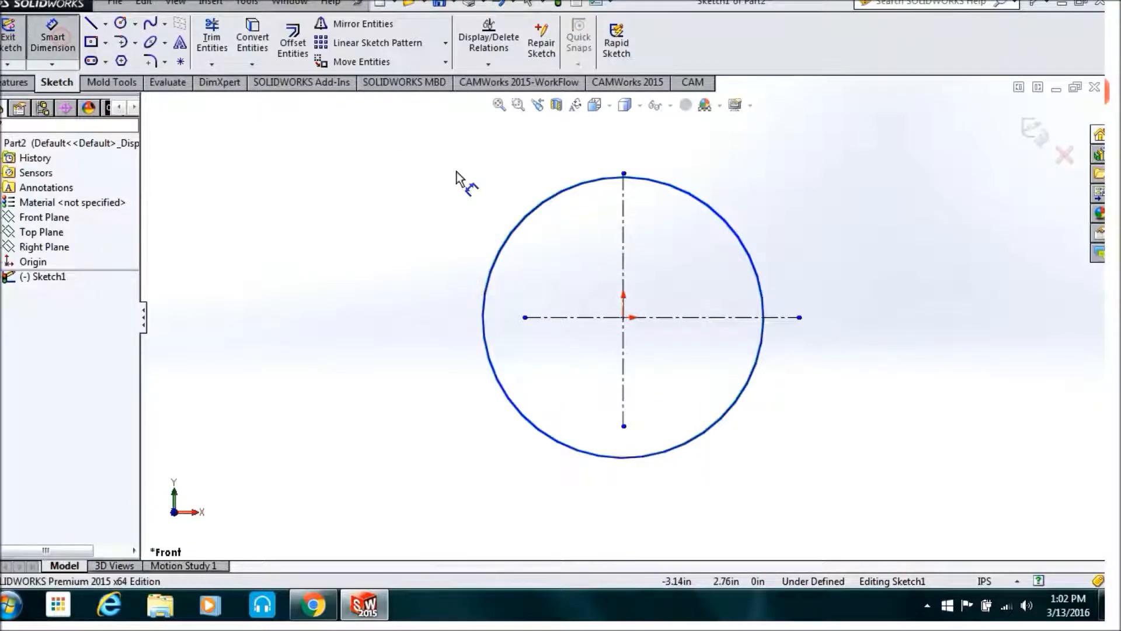
pyautogui.click(509, 232)
pyautogui.click(439, 257)
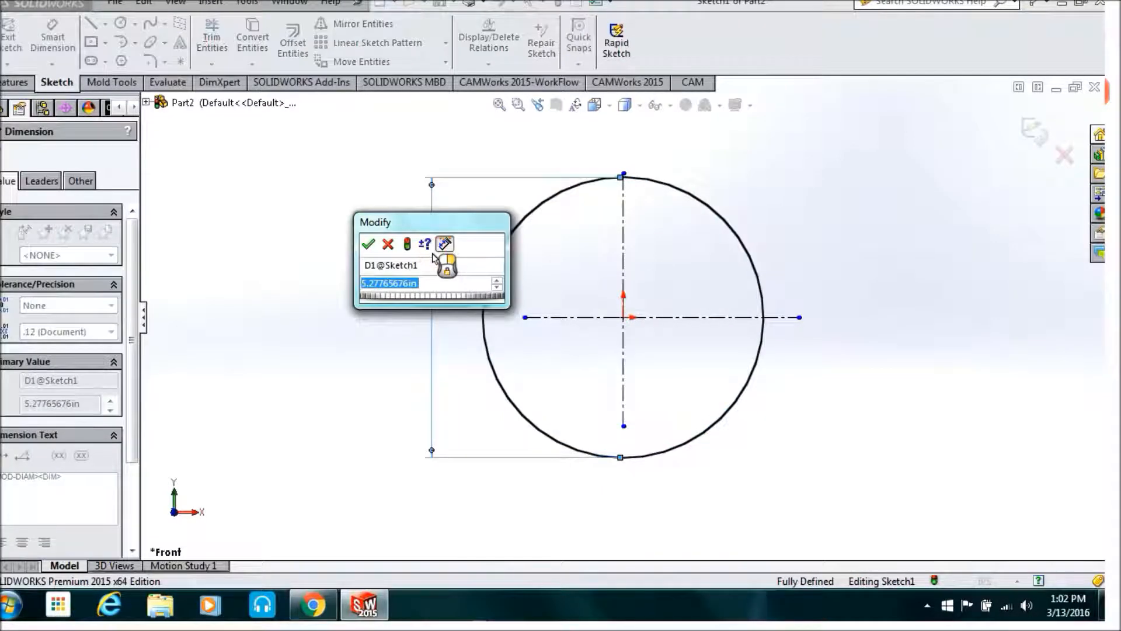
pyautogui.write('7')
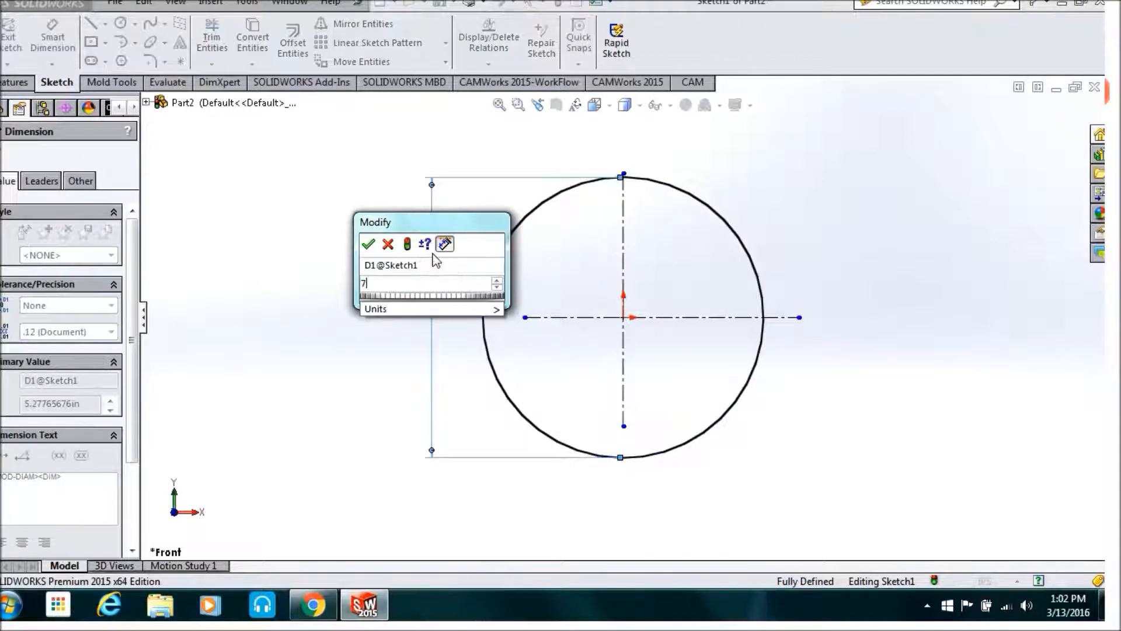
pyautogui.click(374, 245)
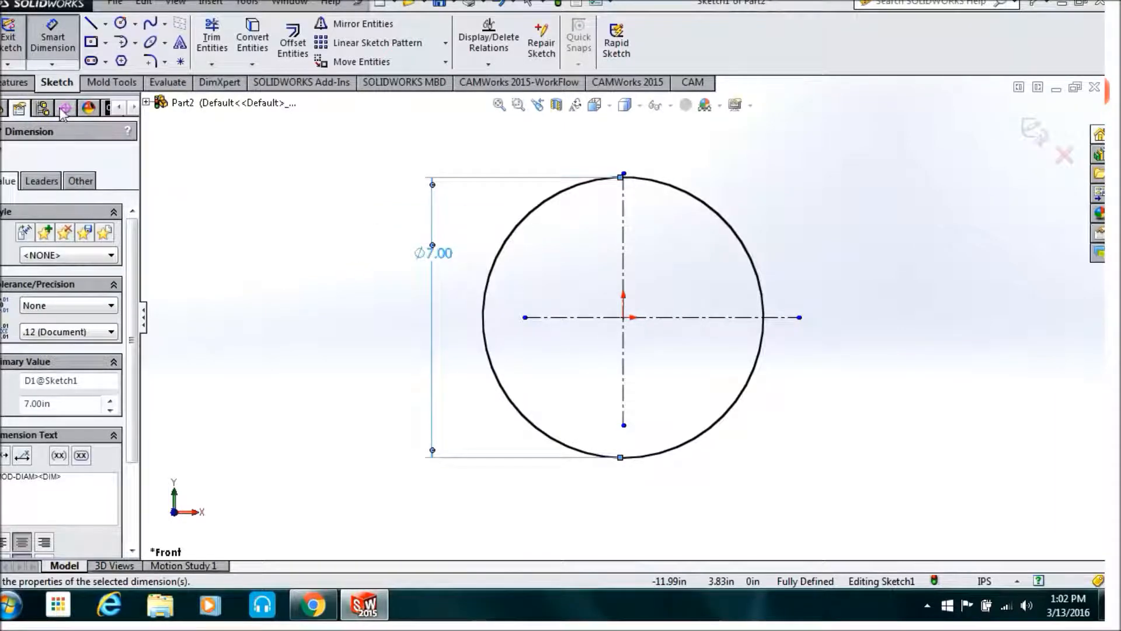
# Extrude the circle 0.65 in as a solid disc using the Mid Plane end condition.
pyautogui.click(24, 84)
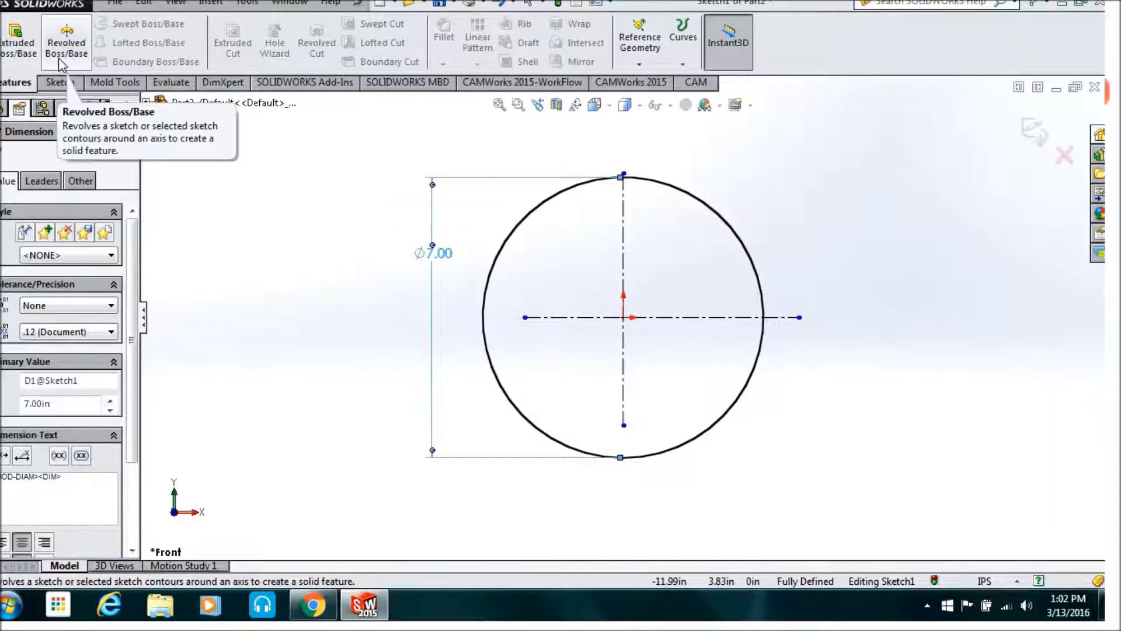
pyautogui.click(12, 53)
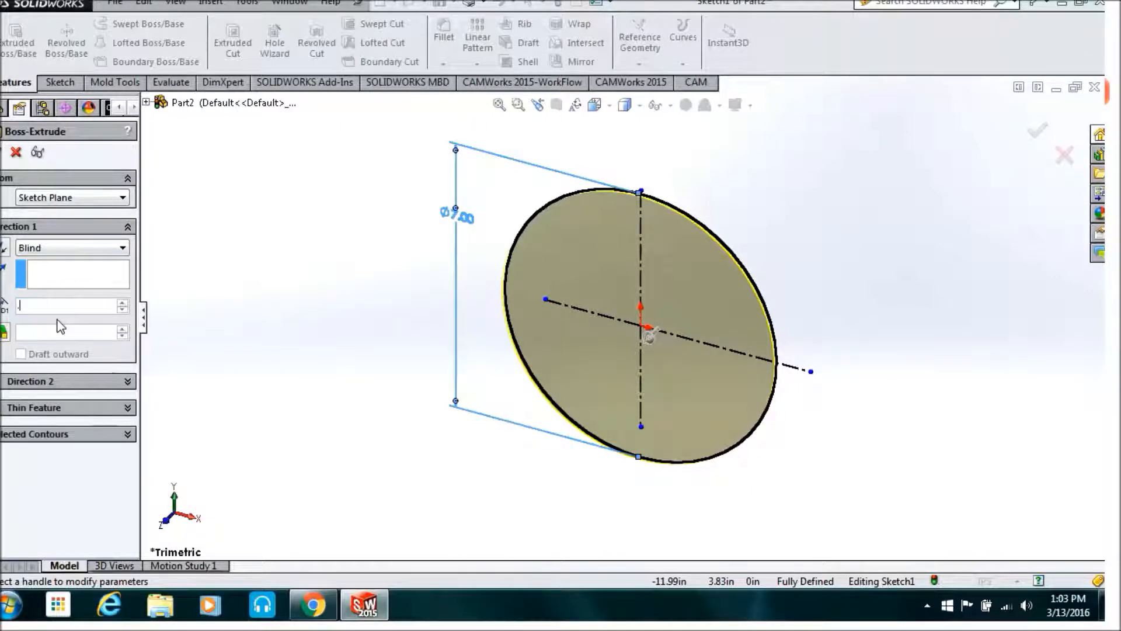
pyautogui.write('65')
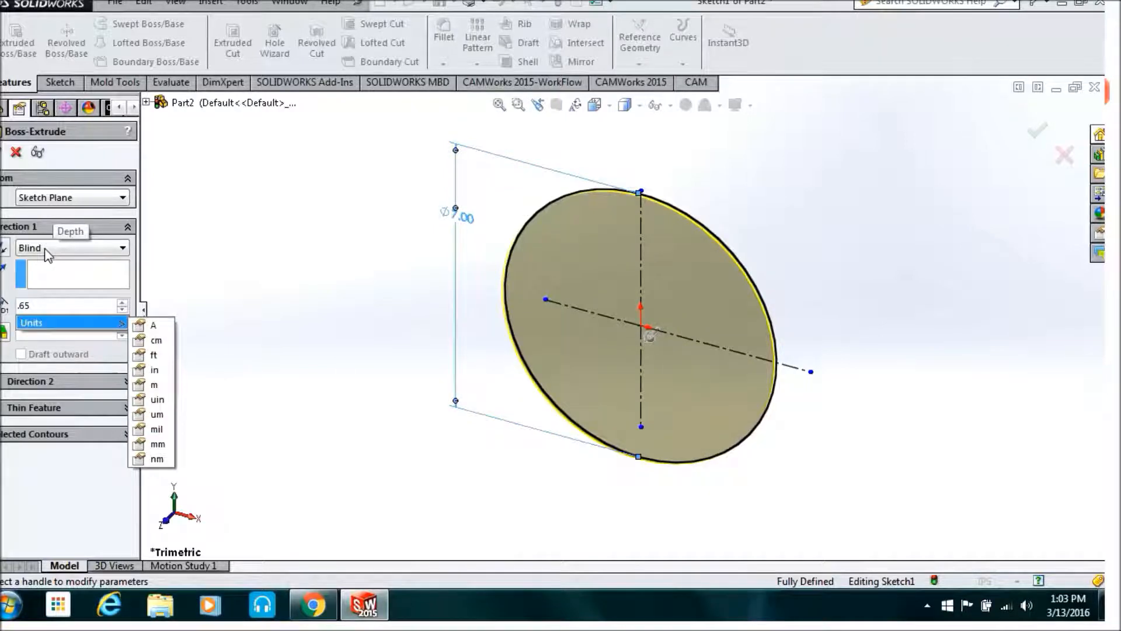
pyautogui.click(46, 251)
pyautogui.click(44, 319)
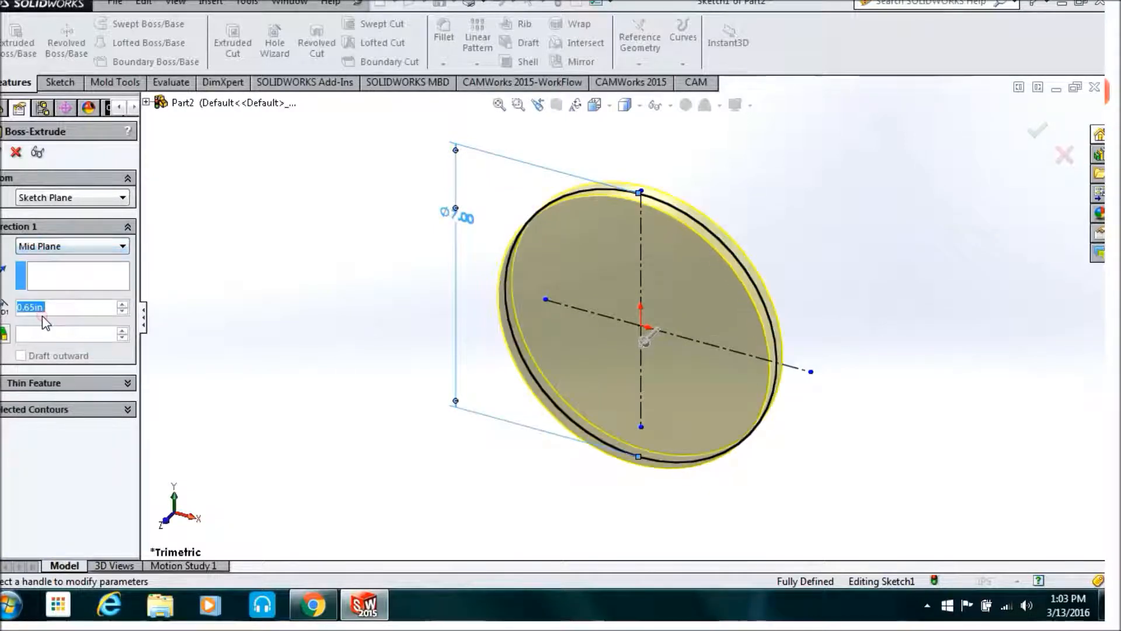
pyautogui.click(2, 152)
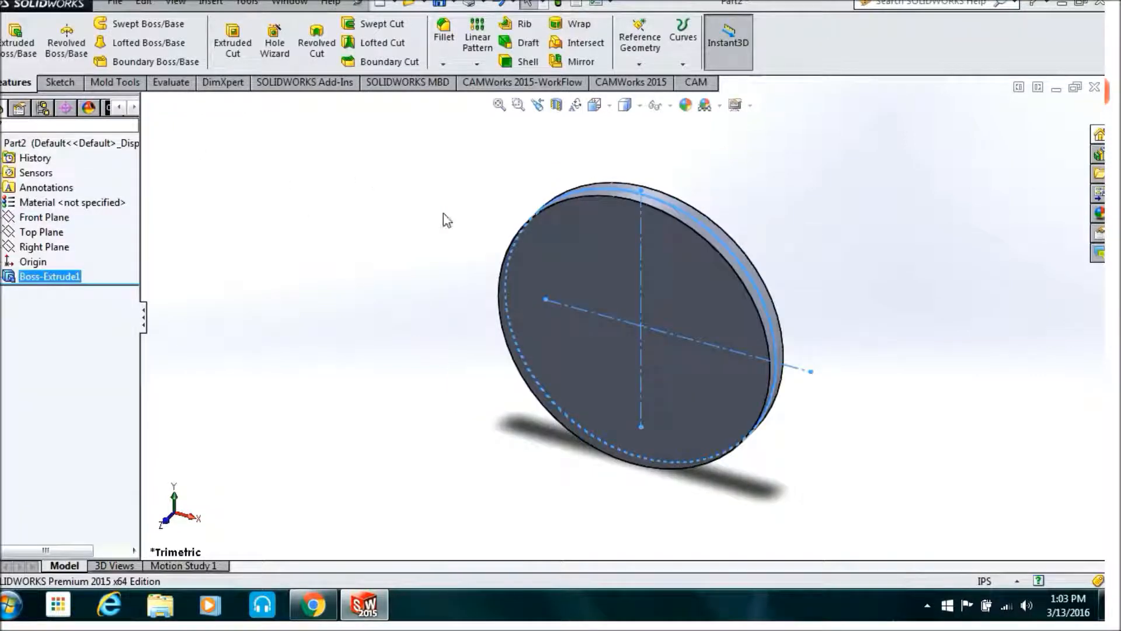
# Sketch a center rectangle about 2.86 in wide and 3.36 in high on the disc's front face, centered on the origin.
pyautogui.click(526, 244)
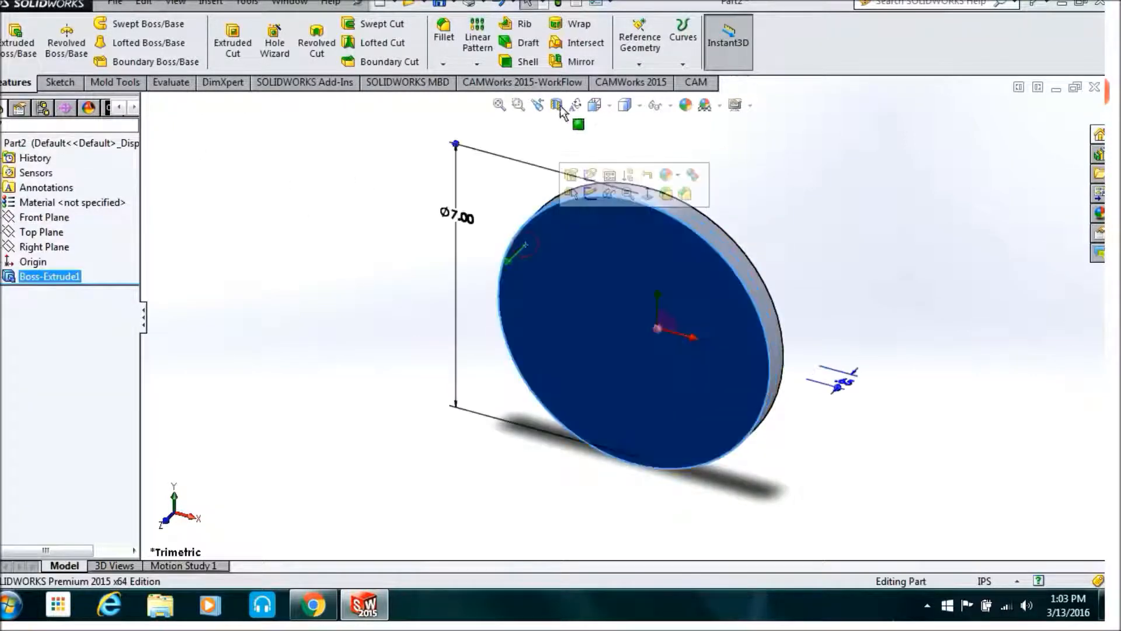
pyautogui.click(609, 110)
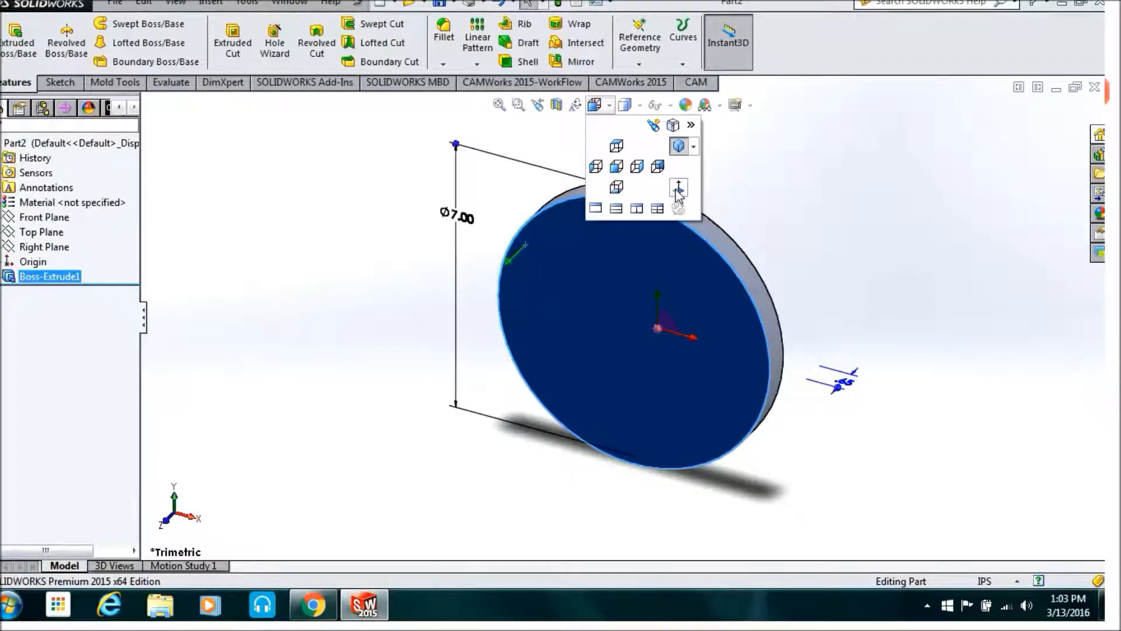
pyautogui.click(674, 188)
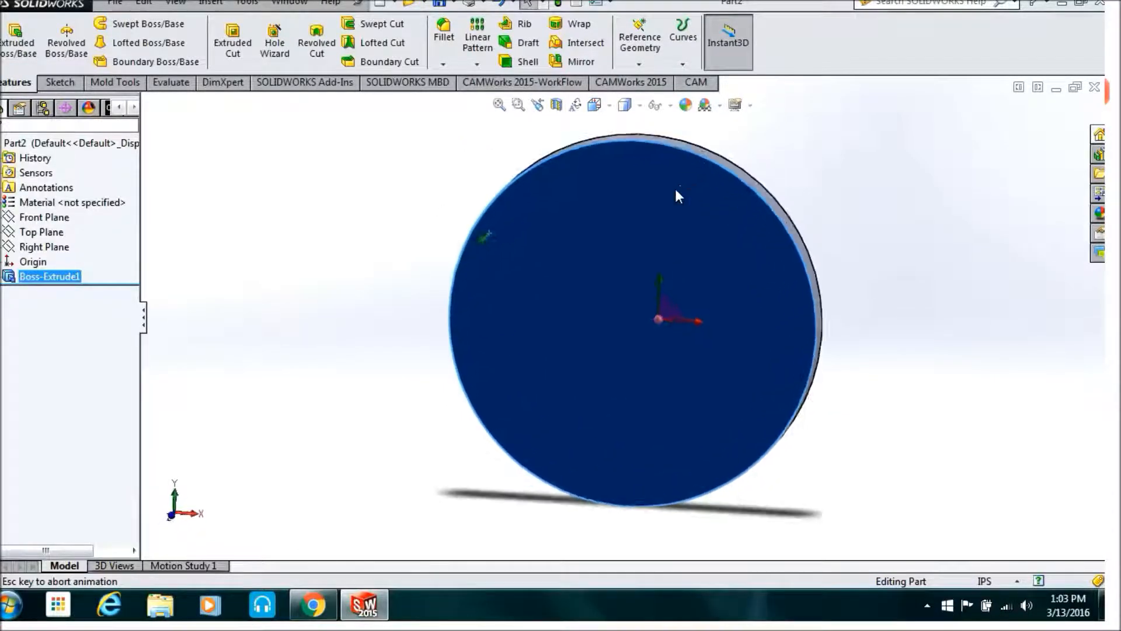
pyautogui.click(318, 276)
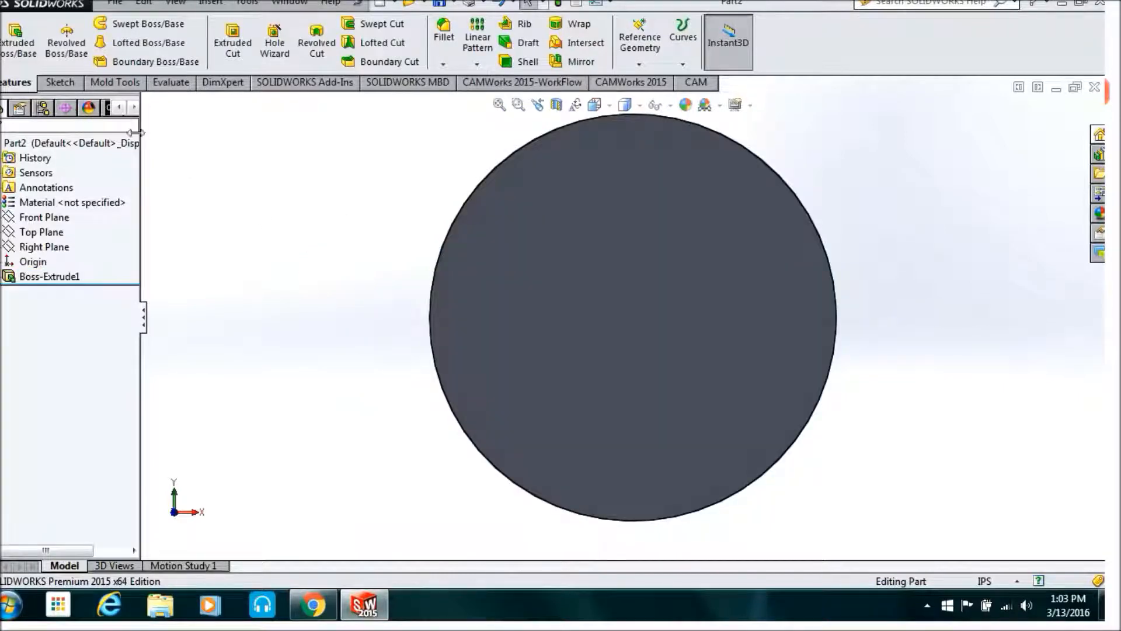
pyautogui.click(57, 85)
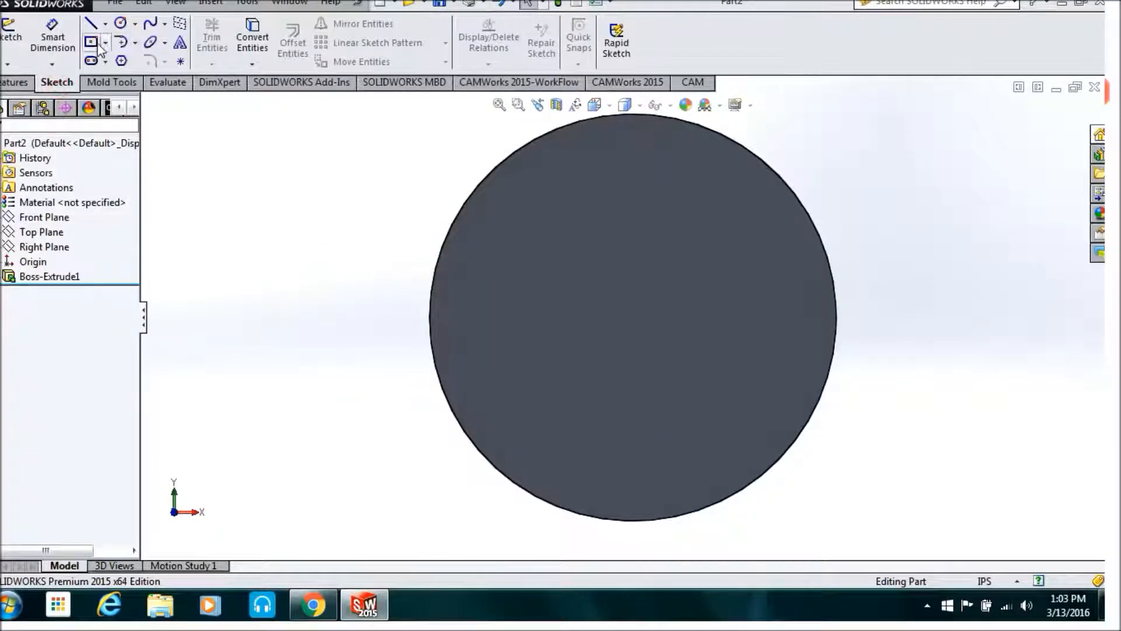
pyautogui.click(91, 47)
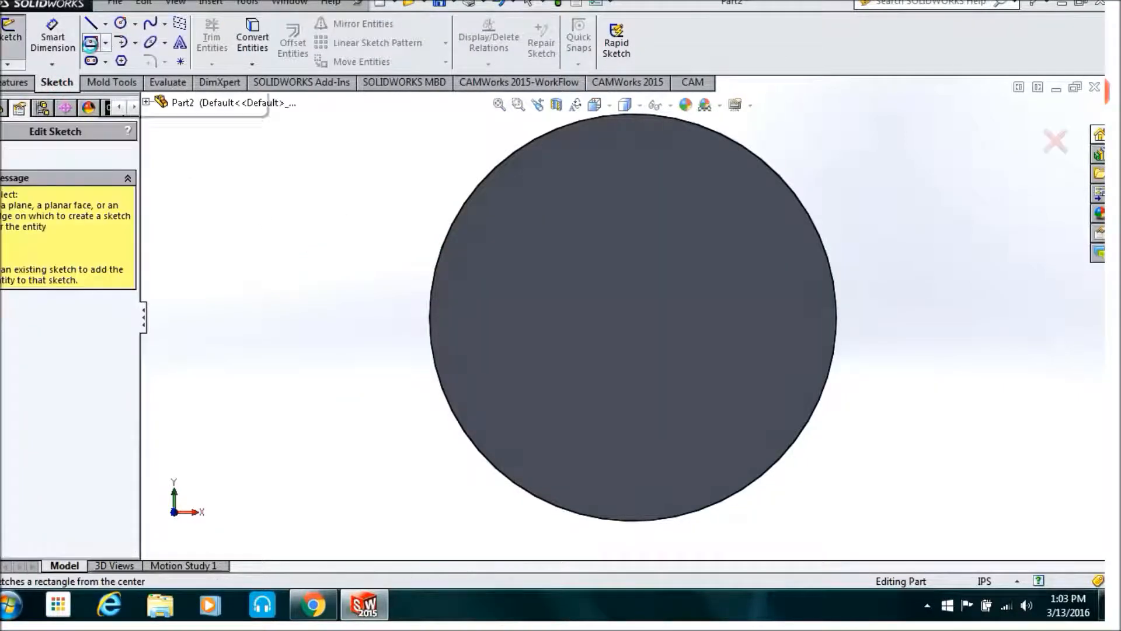
pyautogui.click(507, 312)
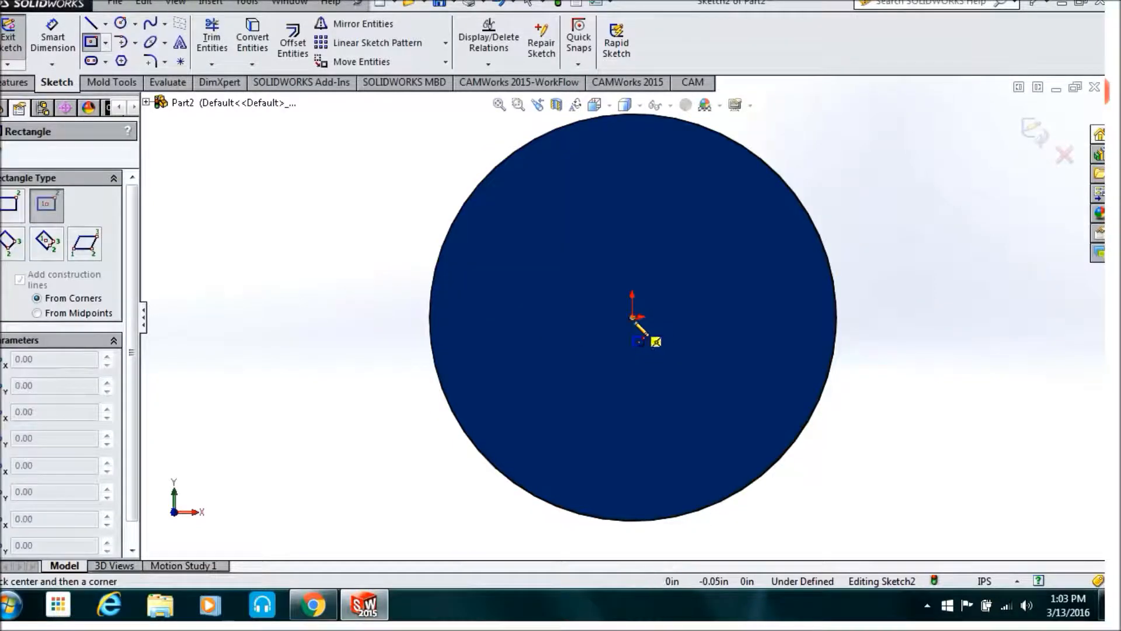
pyautogui.click(633, 318)
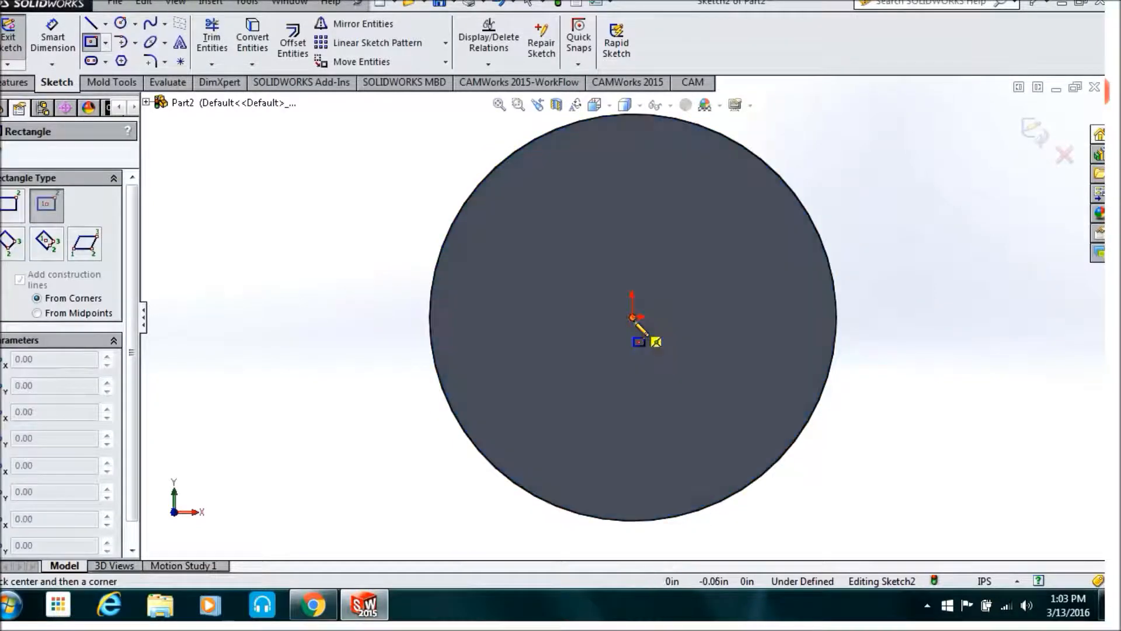
pyautogui.click(717, 415)
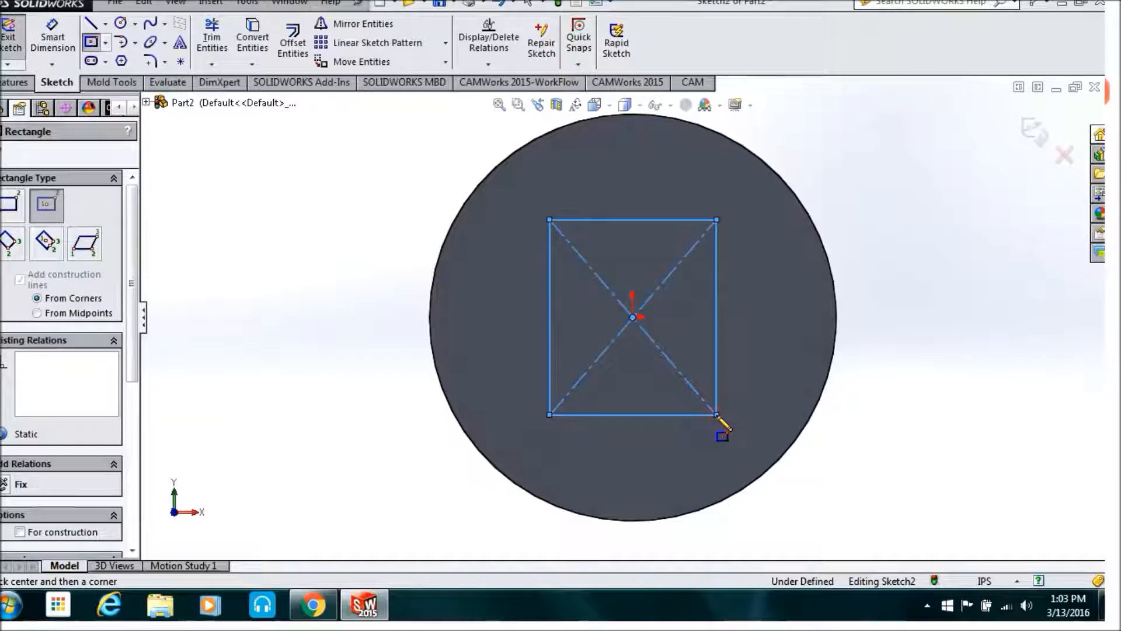
pyautogui.press('Escape')
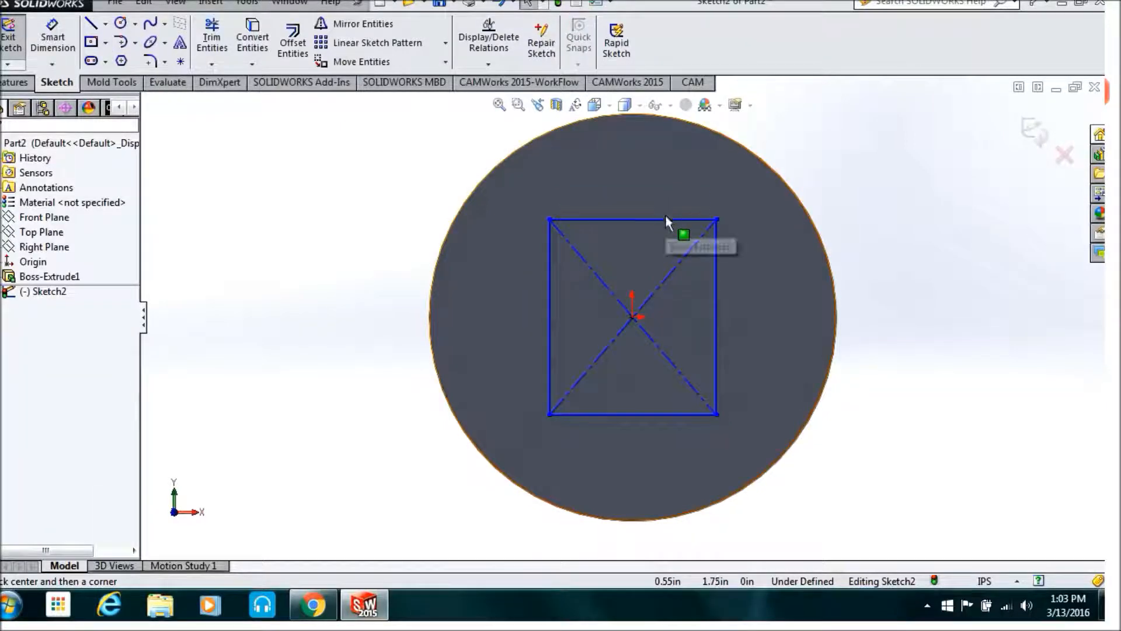
# Add an Equal relation to all four sides of the rectangle.
pyautogui.click(668, 219)
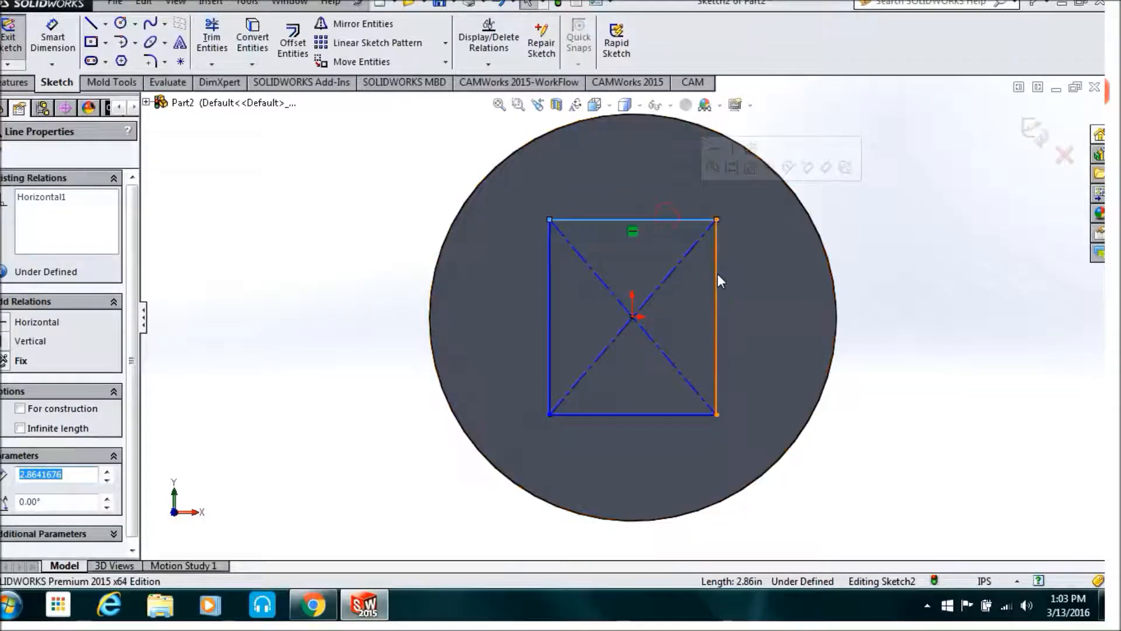
pyautogui.click(717, 274)
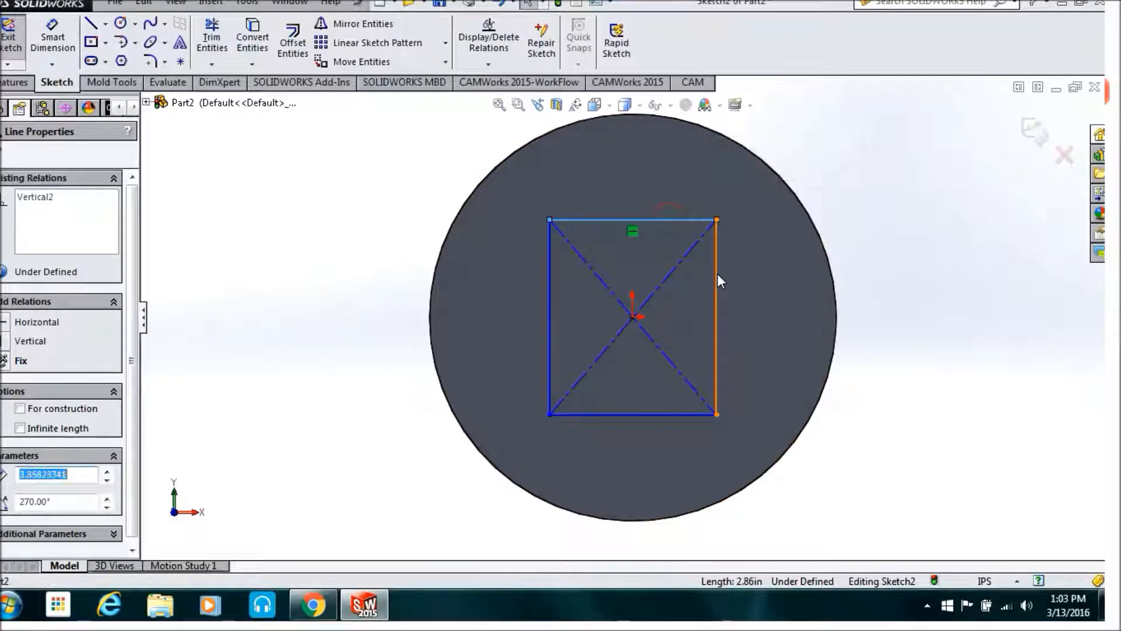
pyautogui.keyDown('ctrl'); pyautogui.click(660, 414); pyautogui.keyUp('ctrl')
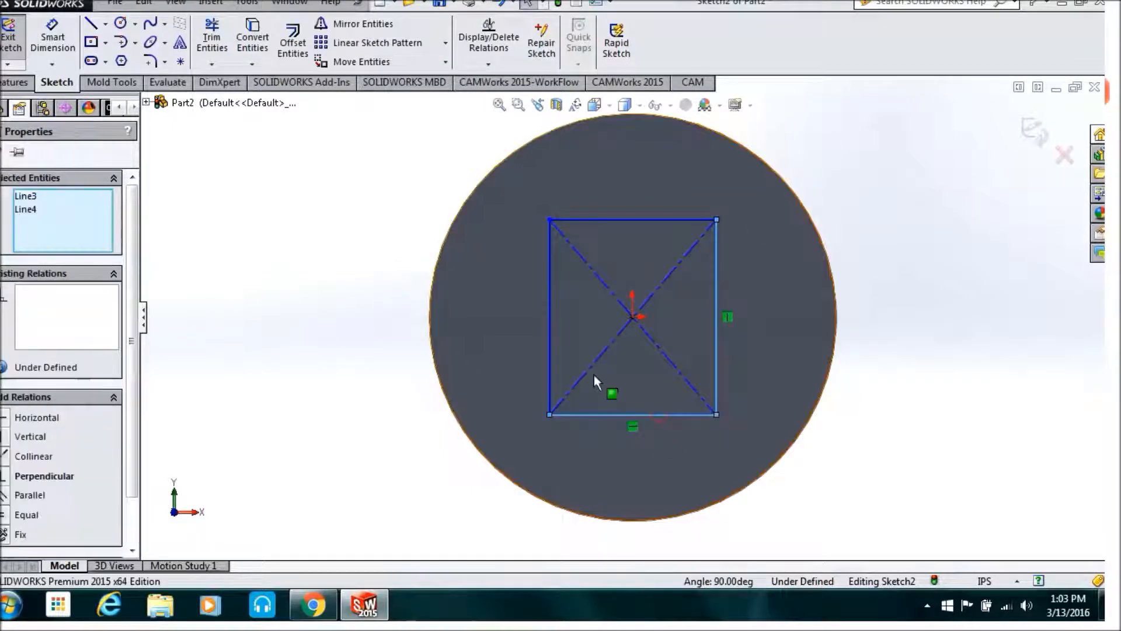
pyautogui.keyDown('ctrl'); pyautogui.click(549, 368); pyautogui.keyUp('ctrl')
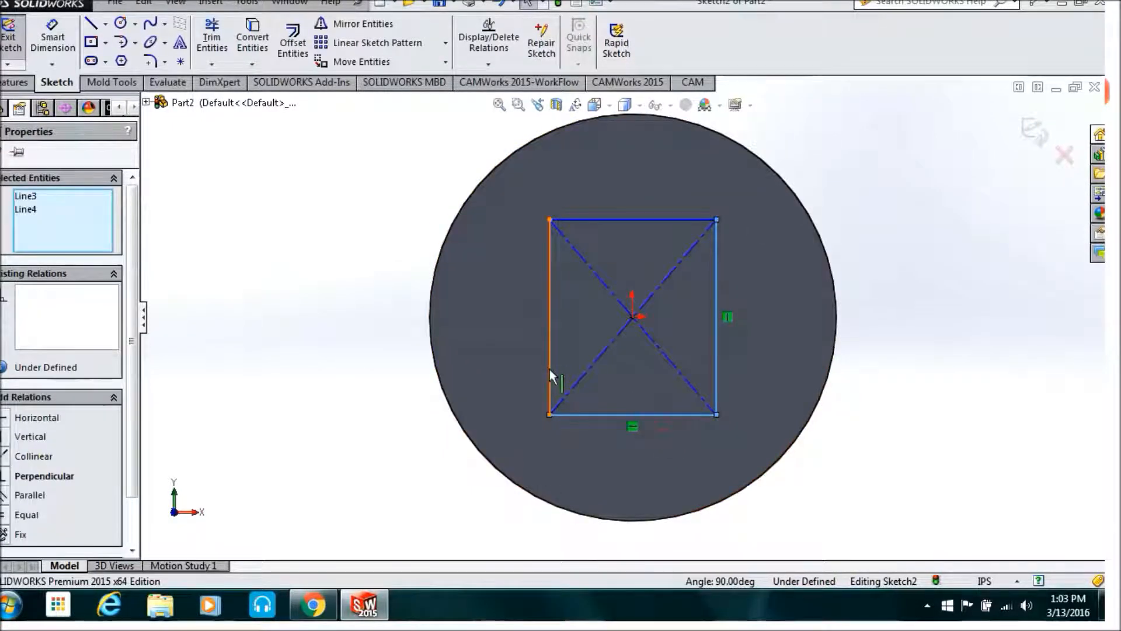
pyautogui.keyDown('ctrl'); pyautogui.click(615, 220); pyautogui.keyUp('ctrl')
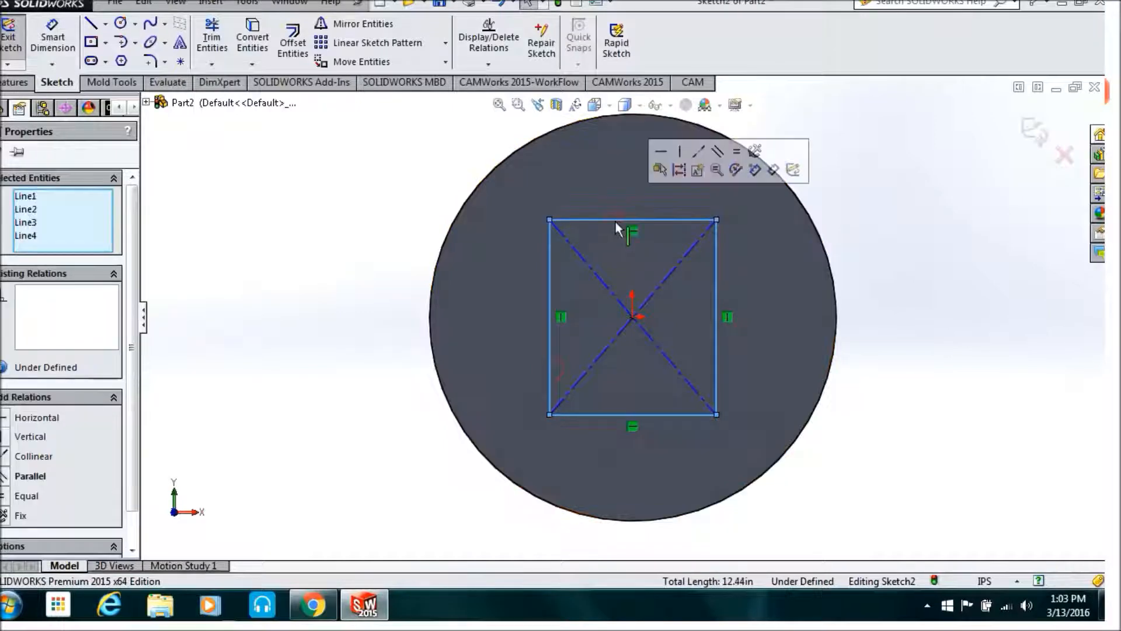
pyautogui.click(733, 150)
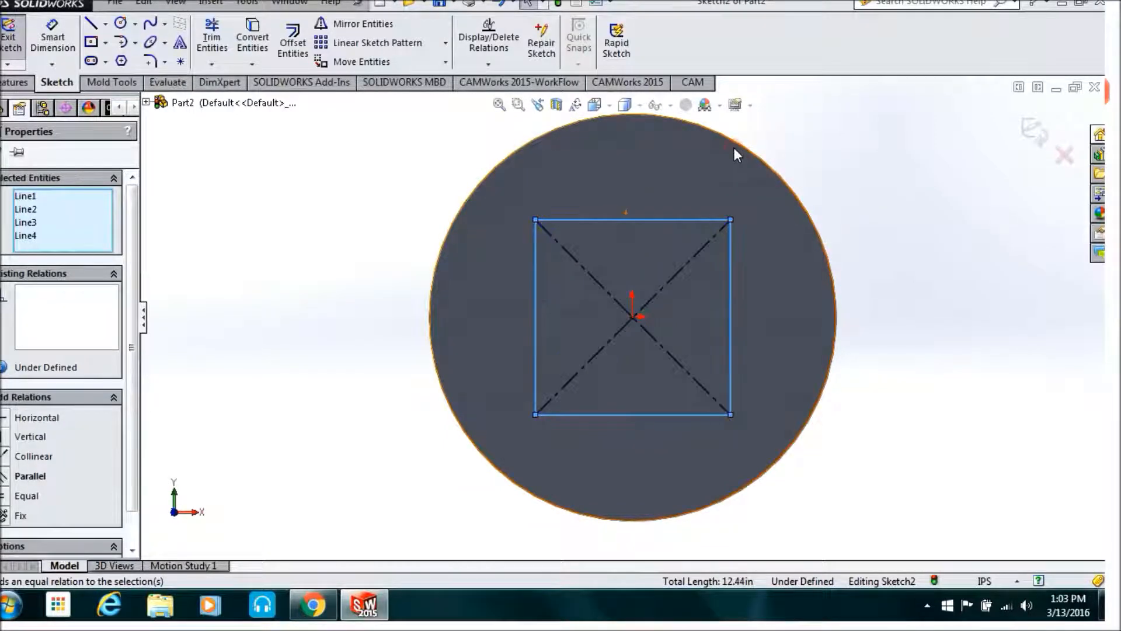
# Add a Perpendicular relation between the top and right sides of the square.
pyautogui.click(680, 251)
pyautogui.click(689, 219)
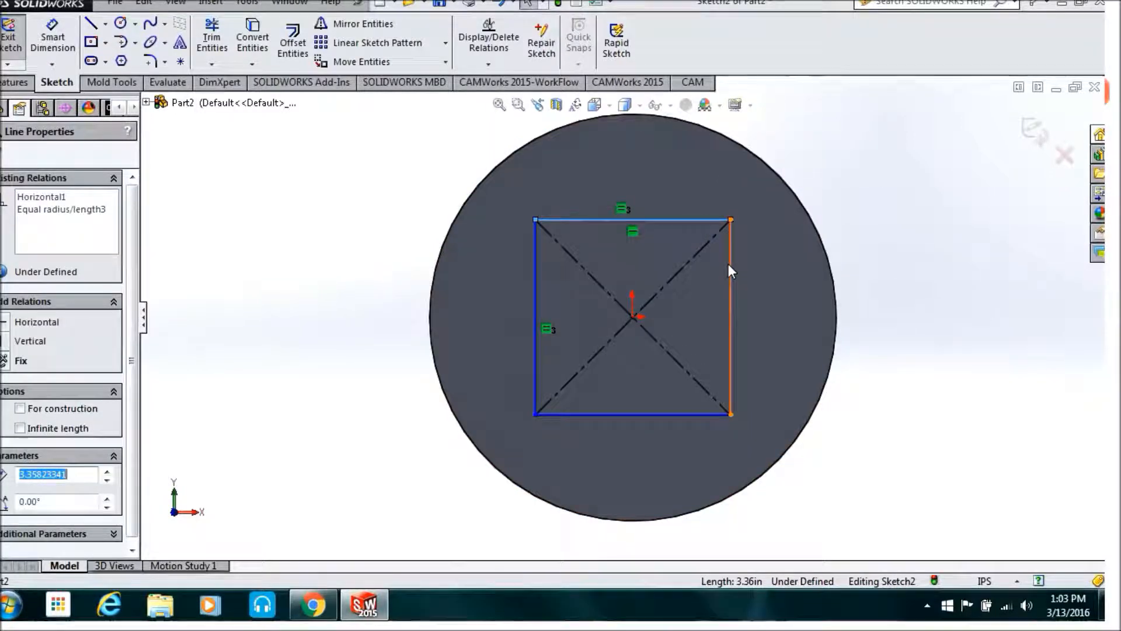
pyautogui.click(893, 216)
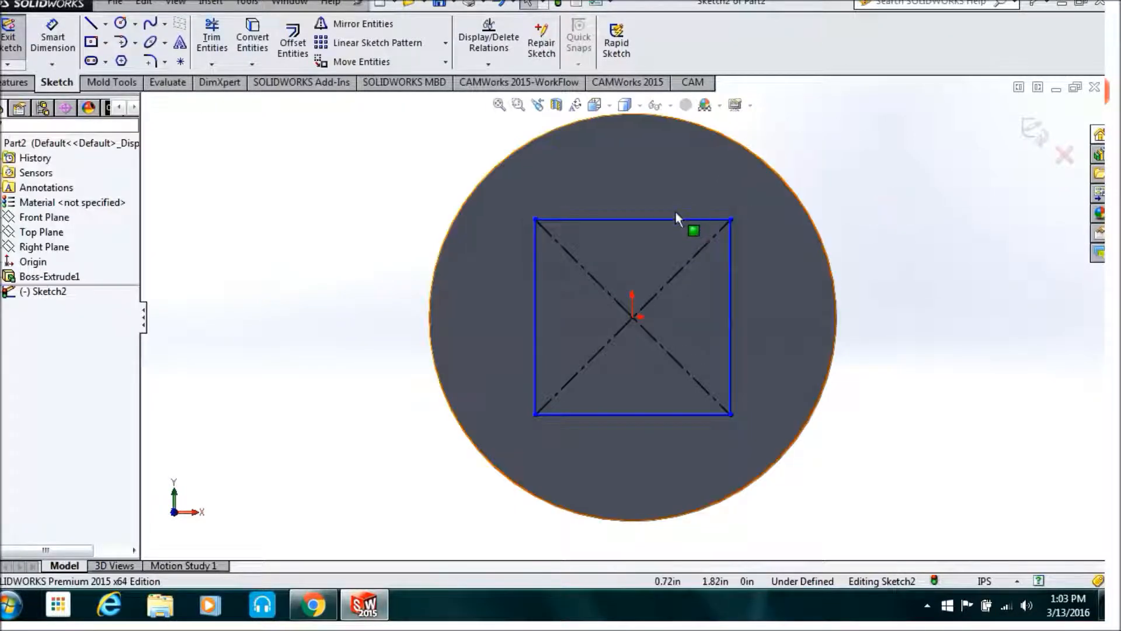
pyautogui.click(731, 264)
pyautogui.keyDown('ctrl'); pyautogui.click(730, 258); pyautogui.keyUp('ctrl')
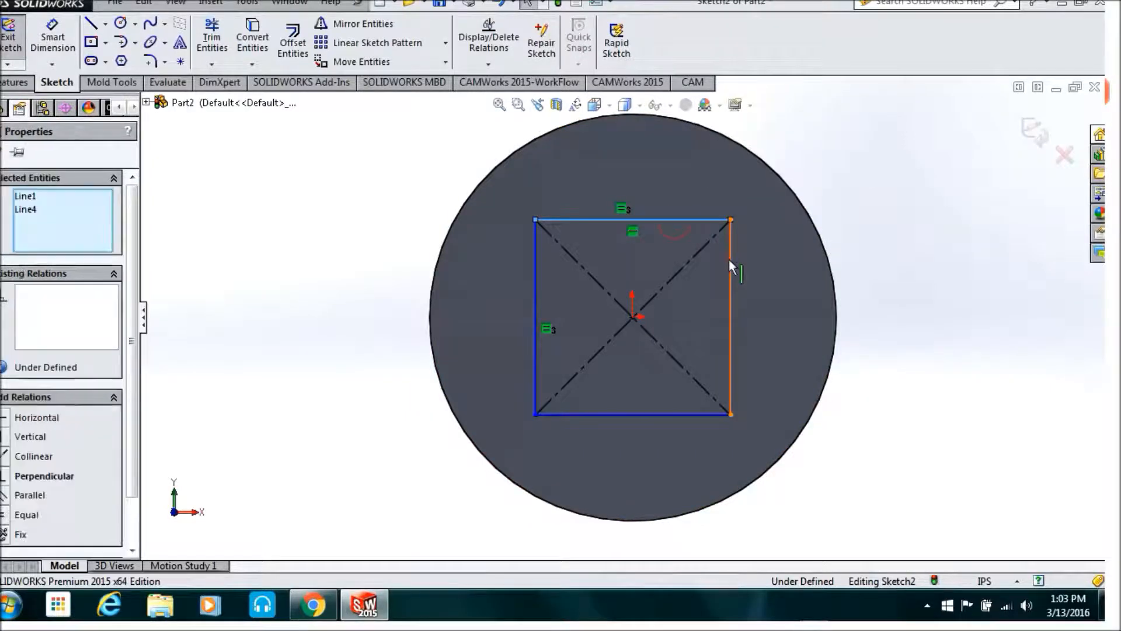
pyautogui.click(829, 190)
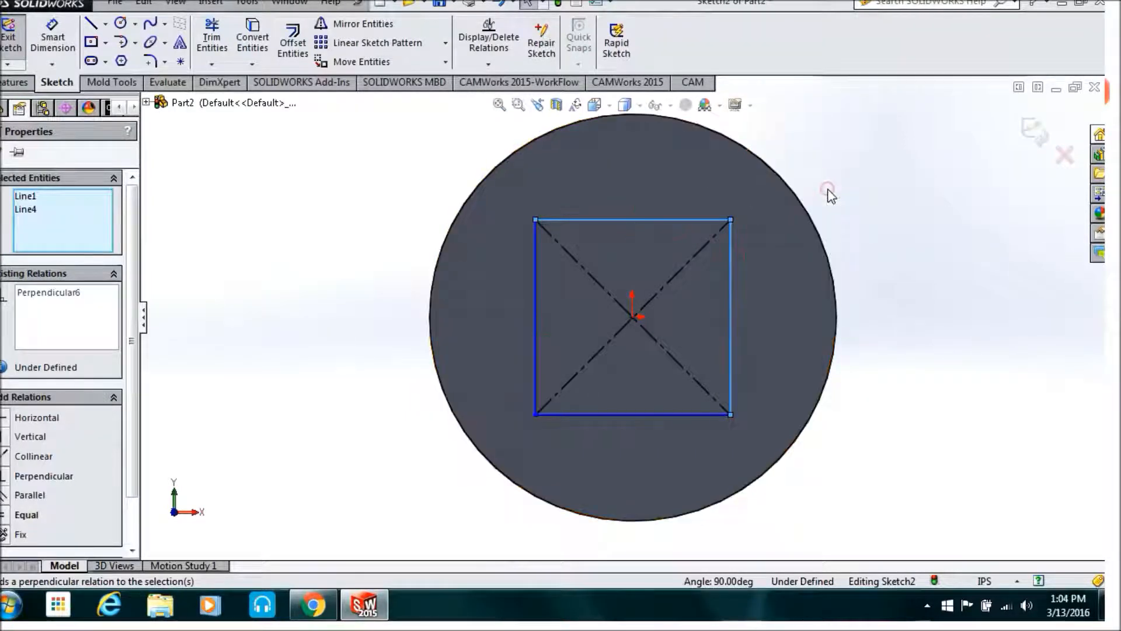
# Add a Perpendicular relation between the square's left and bottom sides, and stretch the square to about 3.52 in per side.
pyautogui.click(533, 373)
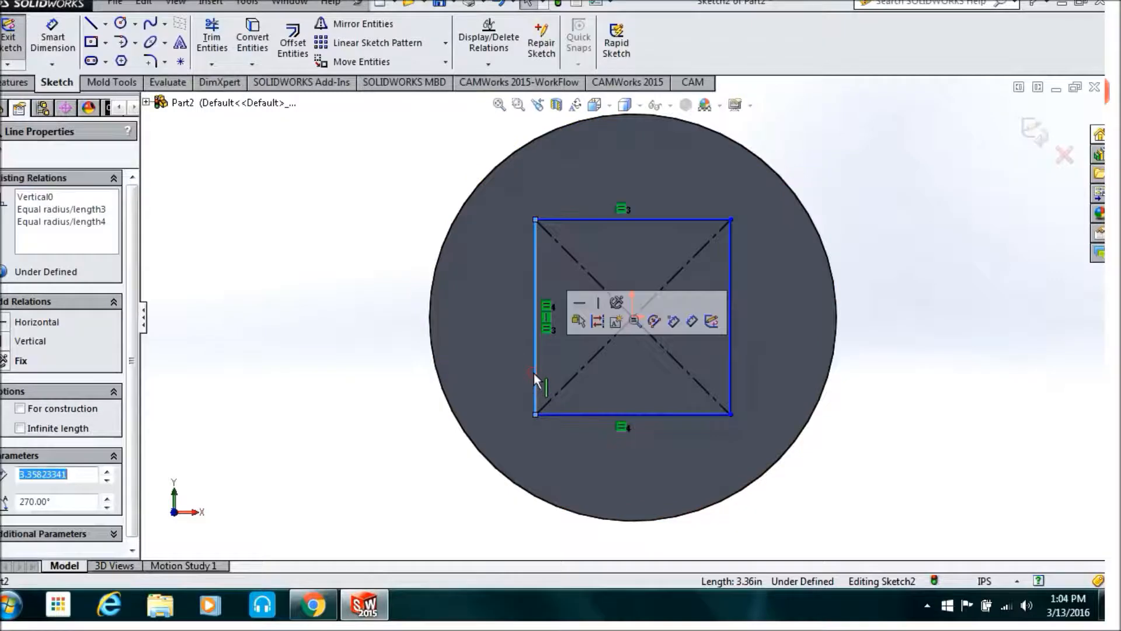
pyautogui.keyDown('ctrl'); pyautogui.click(551, 415); pyautogui.keyUp('ctrl')
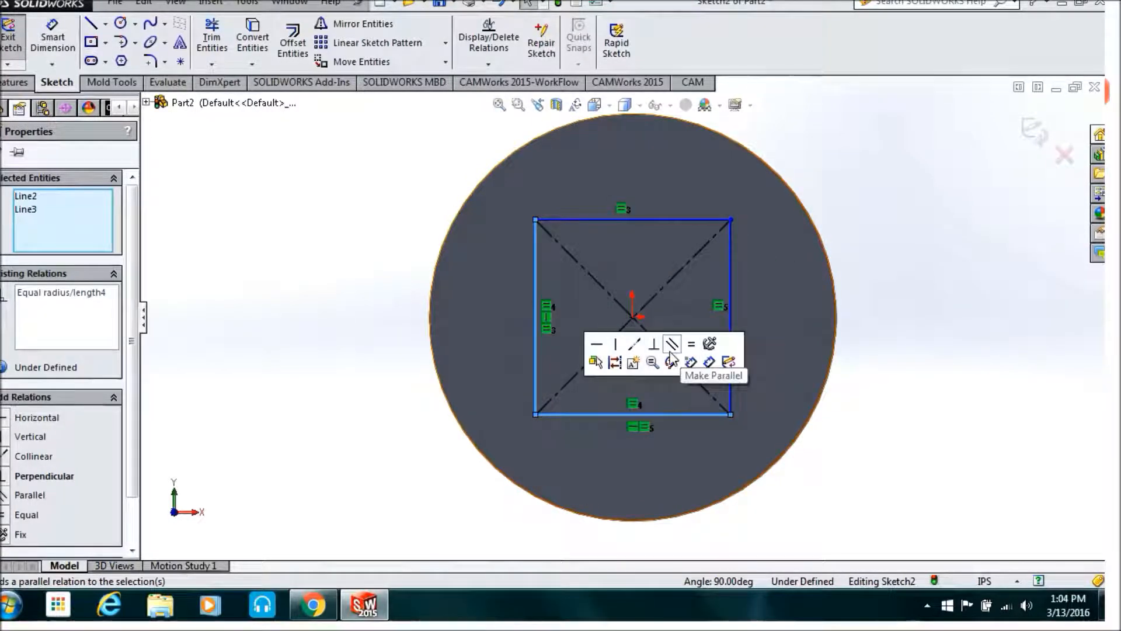
pyautogui.click(653, 344)
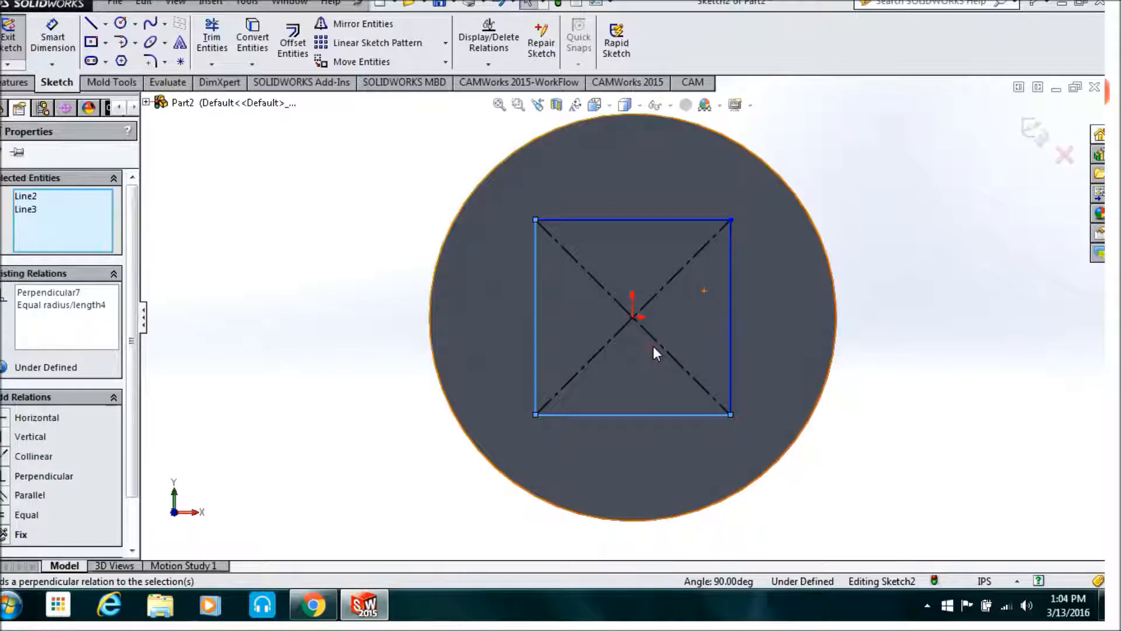
pyautogui.click(902, 283)
pyautogui.moveTo(730, 275)
pyautogui.mouseDown()
pyautogui.moveTo(766, 274)
pyautogui.moveTo(760, 259)
pyautogui.moveTo(683, 299)
pyautogui.moveTo(720, 300)
pyautogui.moveTo(683, 244)
pyautogui.moveTo(718, 288)
pyautogui.moveTo(735, 289)
pyautogui.mouseUp()
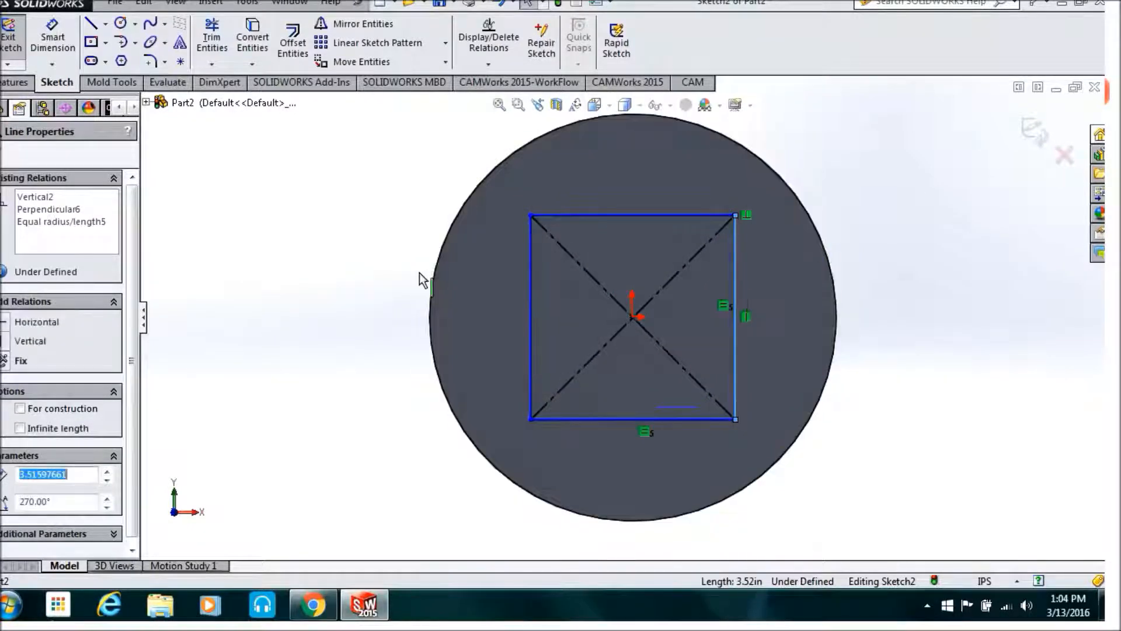
# Dimension the square's left side at 3.25 in and close the sketch.
pyautogui.click(53, 37)
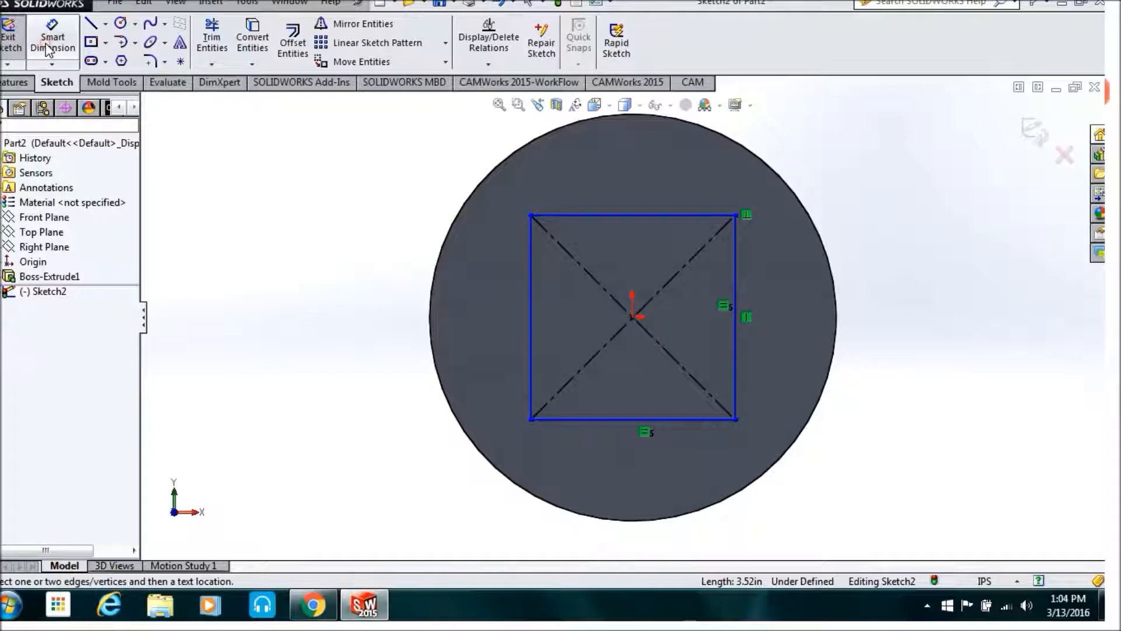
pyautogui.click(528, 284)
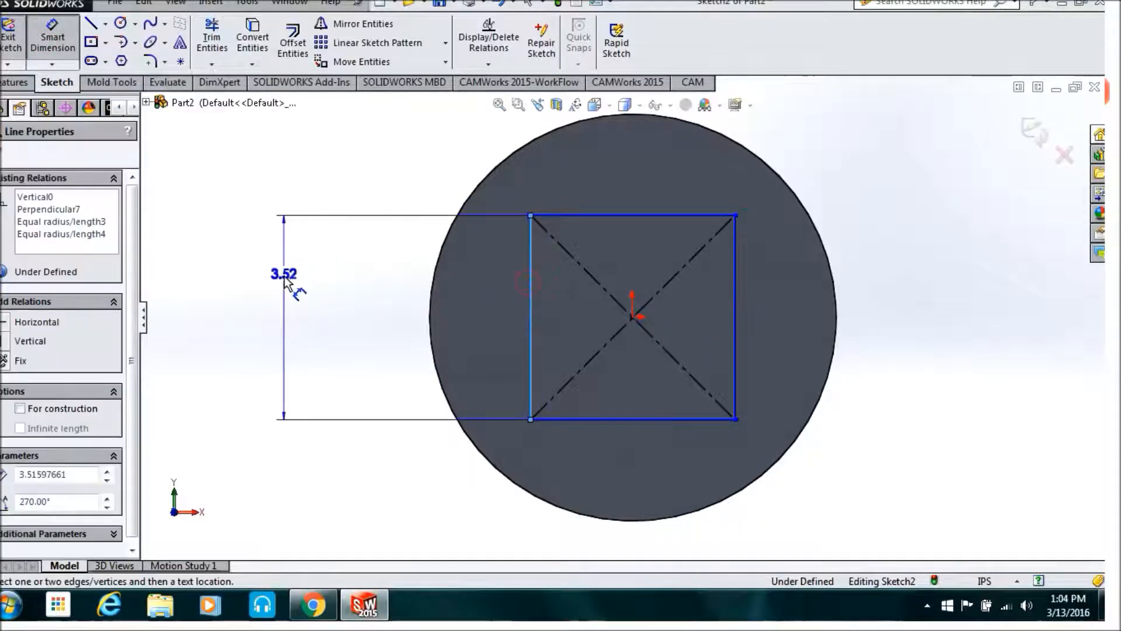
pyautogui.click(284, 274)
pyautogui.write('3')
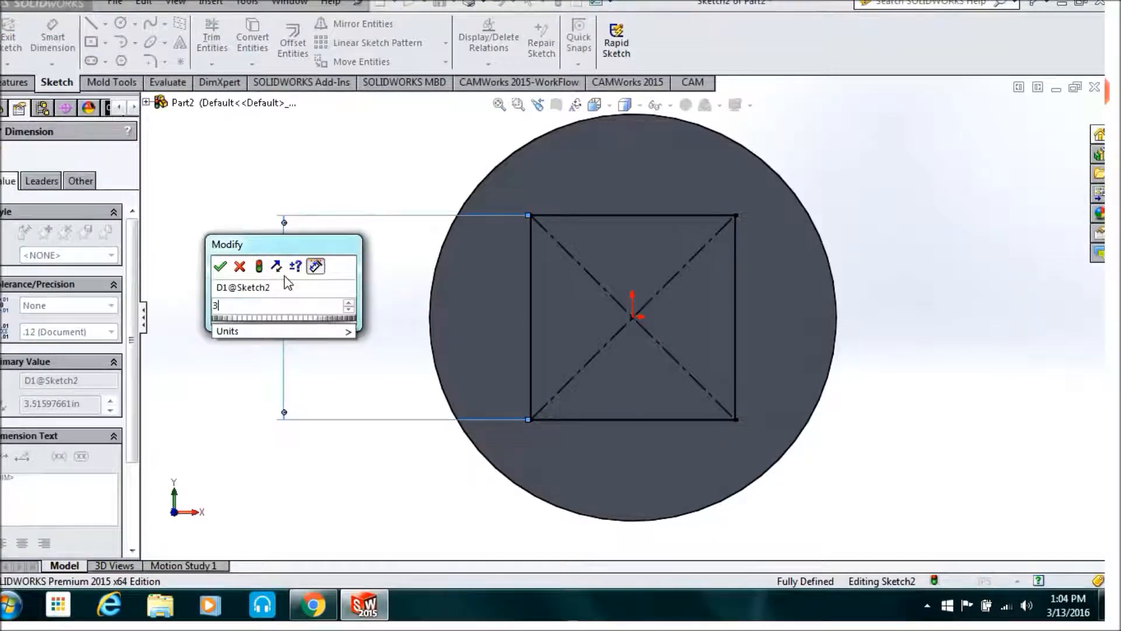
pyautogui.write('.25')
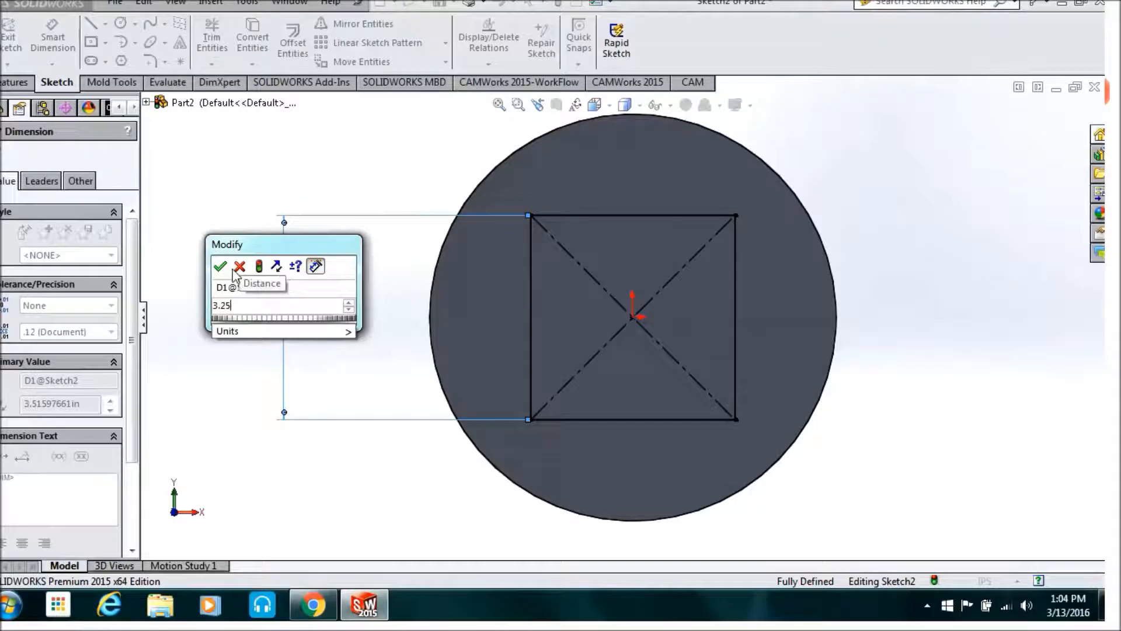
pyautogui.click(220, 268)
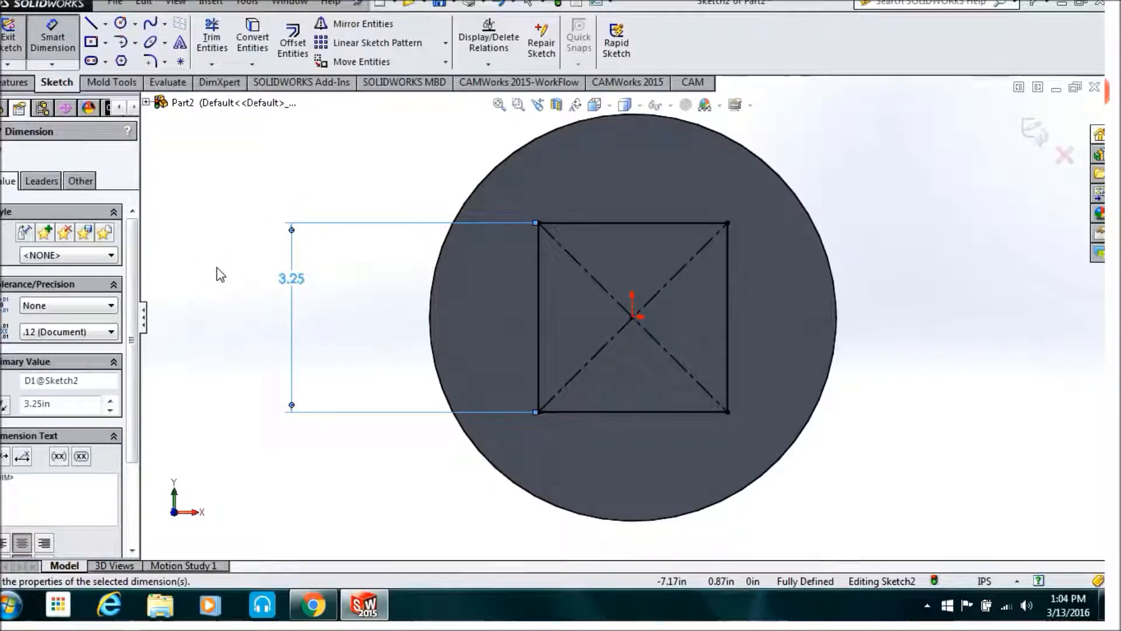
pyautogui.scroll(-2, 133, 335)
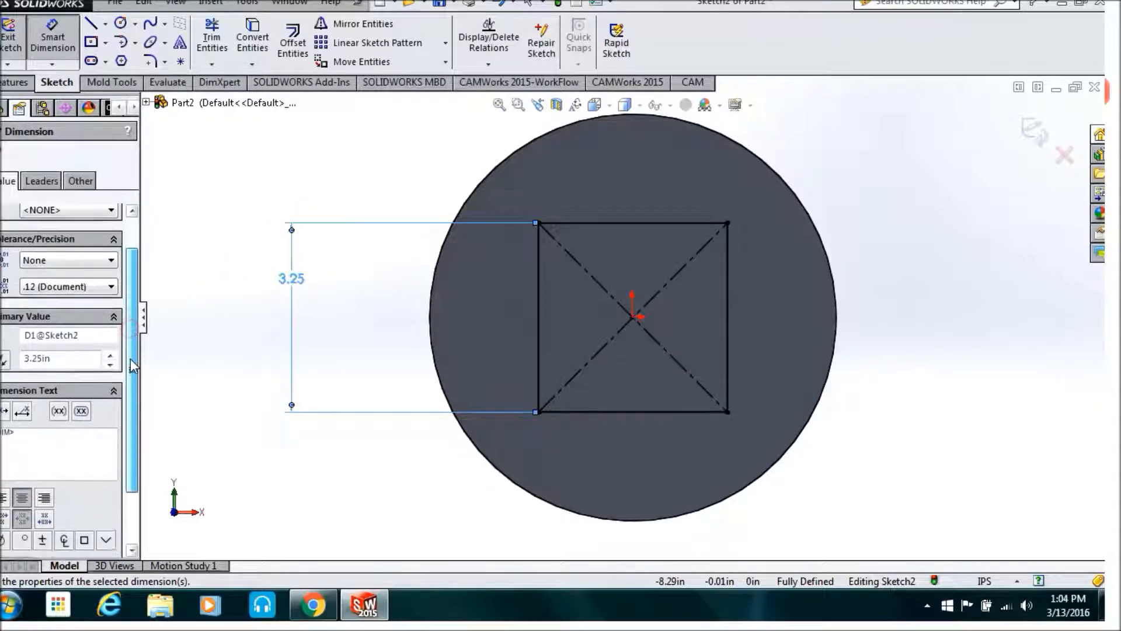
pyautogui.press('Escape')
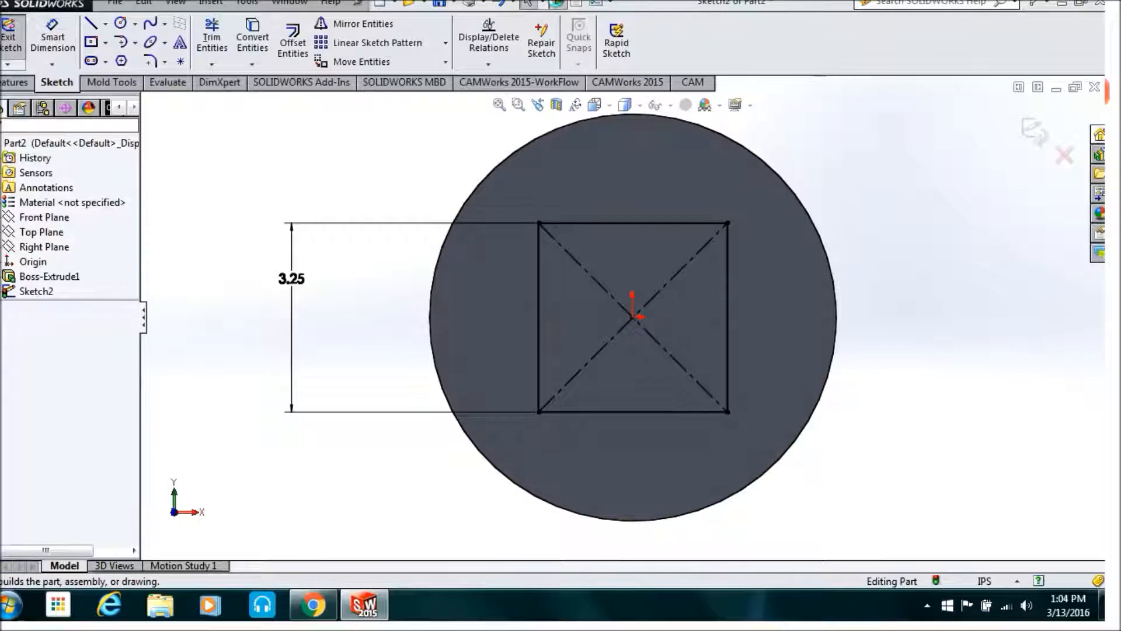
pyautogui.click(559, 4)
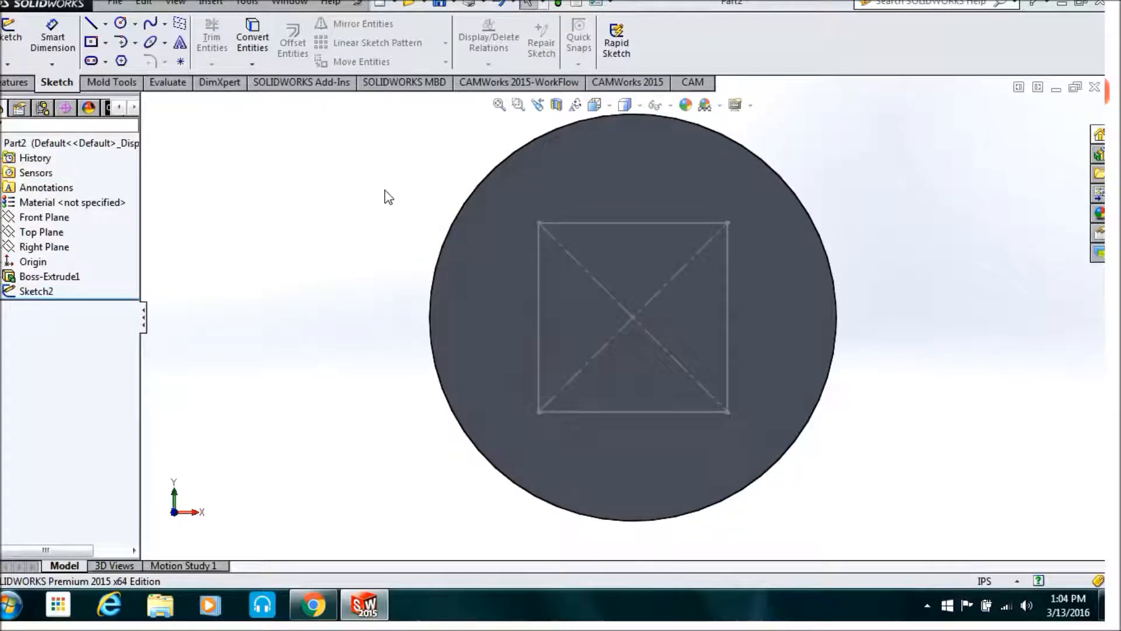
# Sketch a smaller center rectangle about 1.5 in wide and 1.88 in high on the disc's front face, centered on the origin.
pyautogui.click(91, 42)
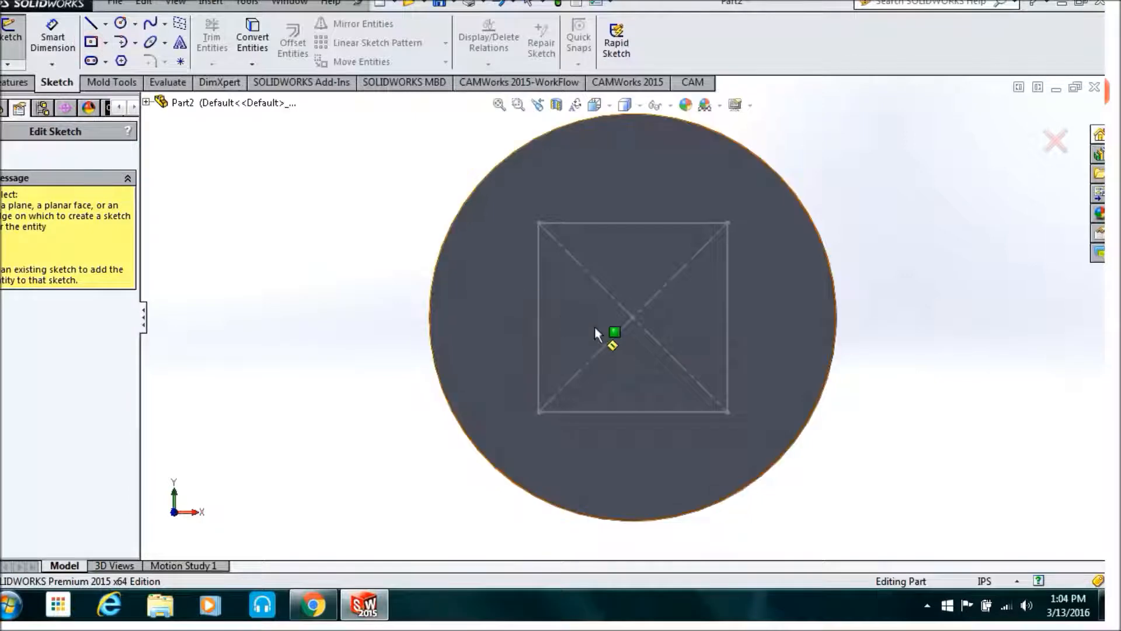
pyautogui.click(634, 354)
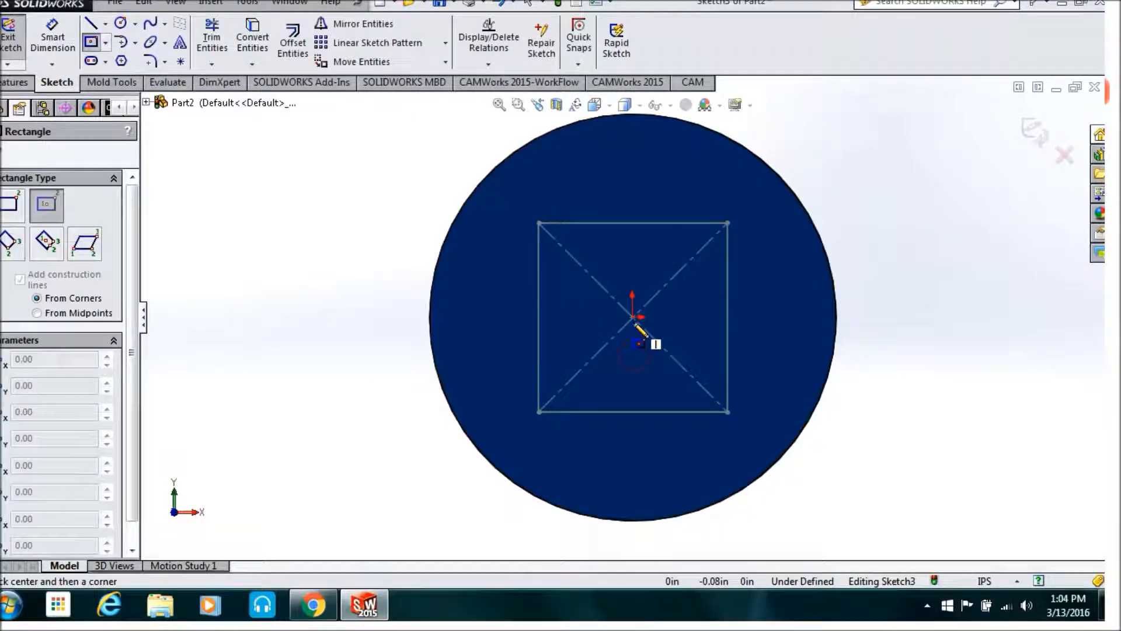
pyautogui.click(632, 317)
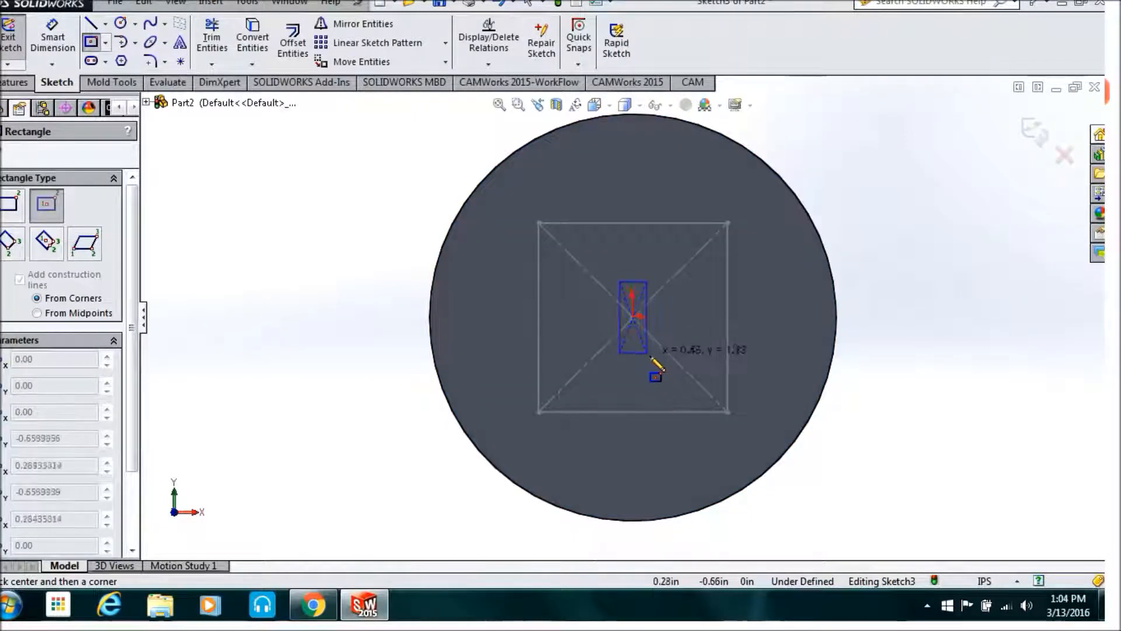
pyautogui.click(682, 393)
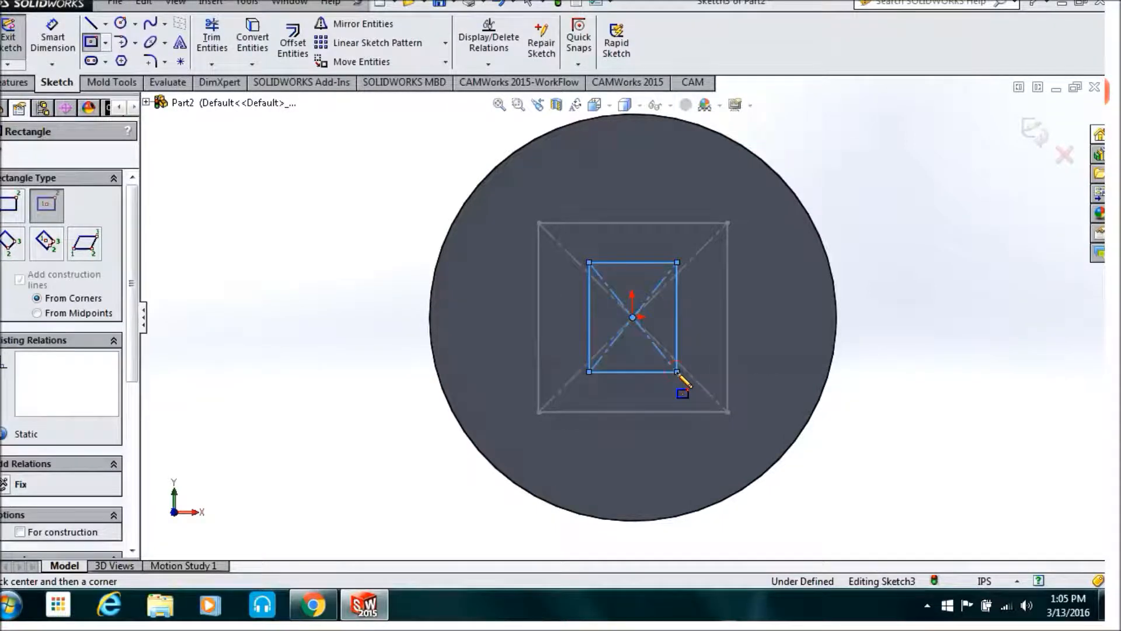
pyautogui.press('Escape')
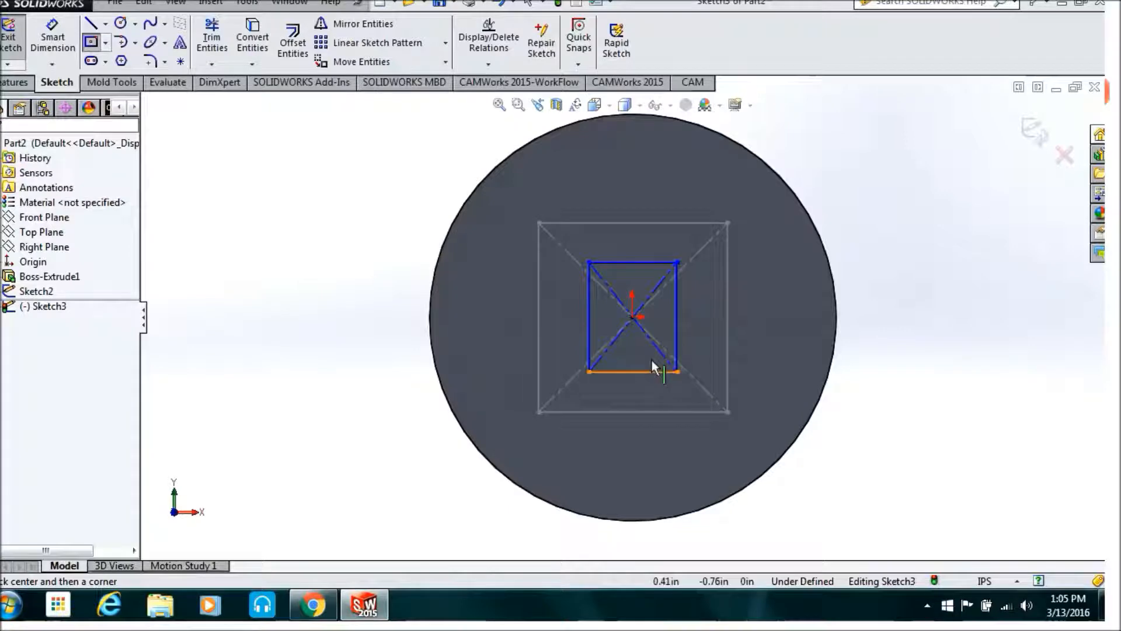
# Add an Equal relation to all four sides of the smaller rectangle.
pyautogui.click(591, 324)
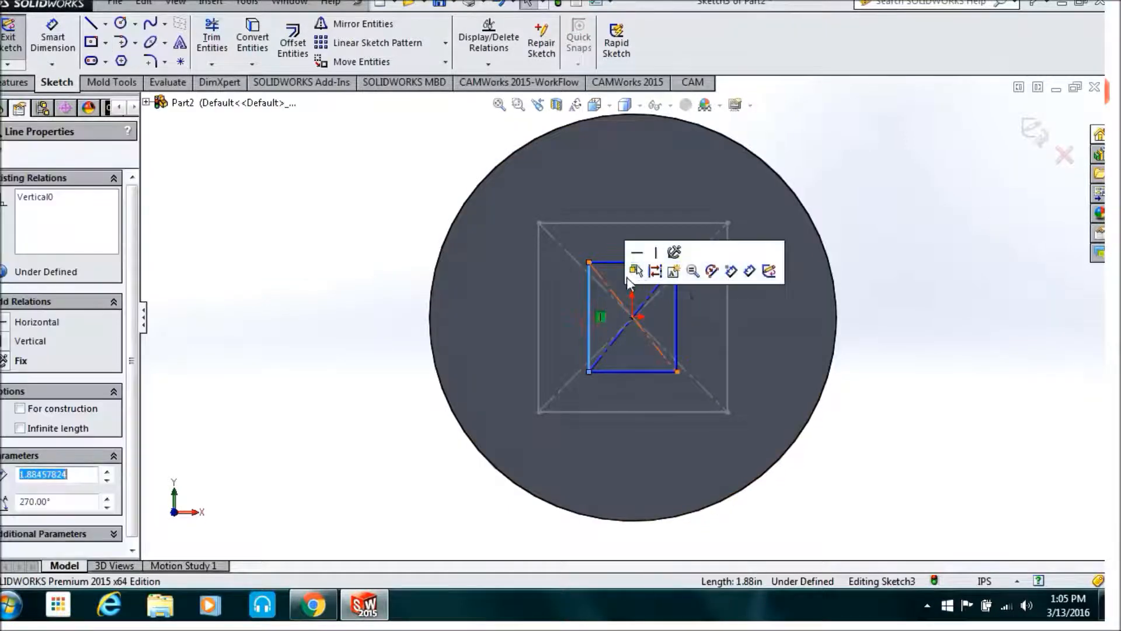
pyautogui.keyDown('ctrl'); pyautogui.click(624, 263); pyautogui.keyUp('ctrl')
pyautogui.keyDown('ctrl'); pyautogui.click(673, 296); pyautogui.keyUp('ctrl')
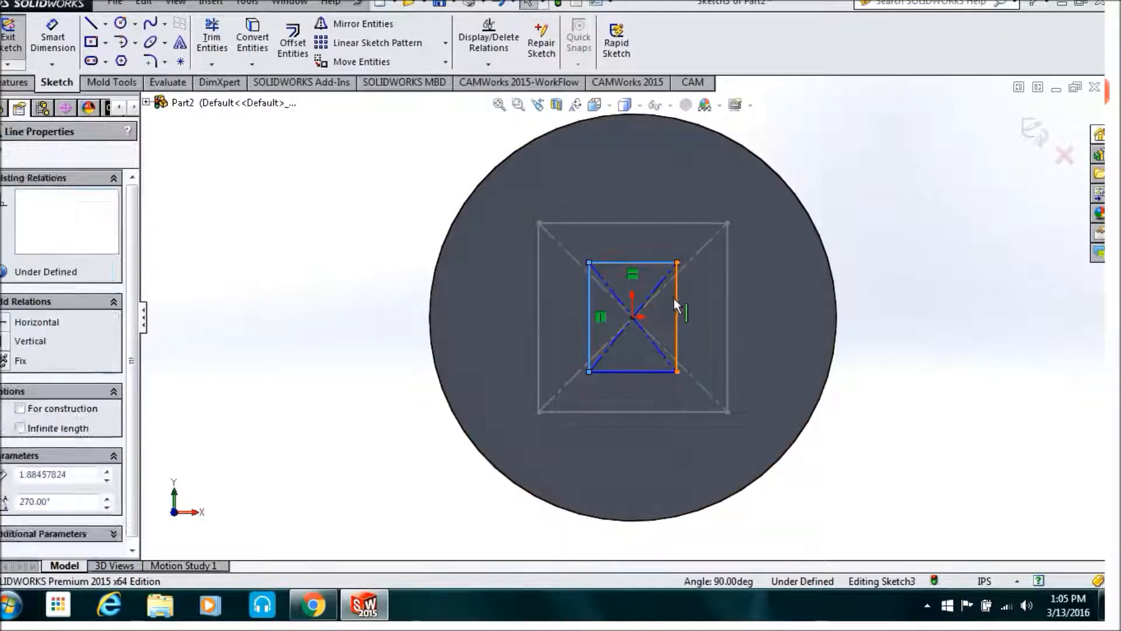
pyautogui.keyDown('ctrl'); pyautogui.click(642, 373); pyautogui.keyUp('ctrl')
pyautogui.click(764, 302)
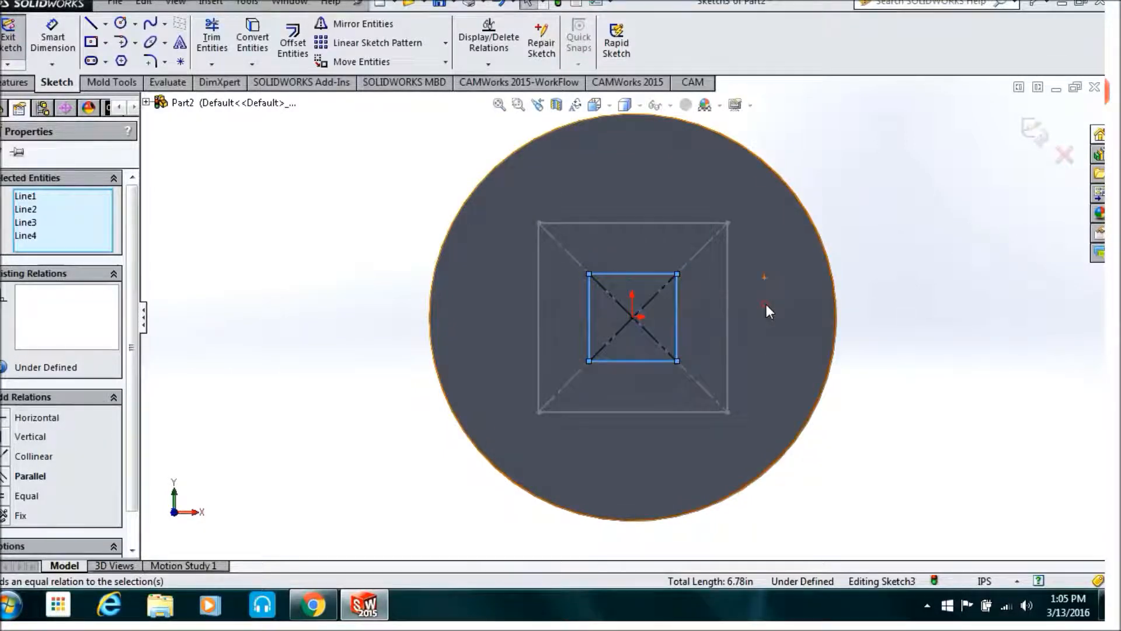
pyautogui.click(930, 173)
# Add a Perpendicular relation between the top and right sides of the small square.
pyautogui.click(645, 274)
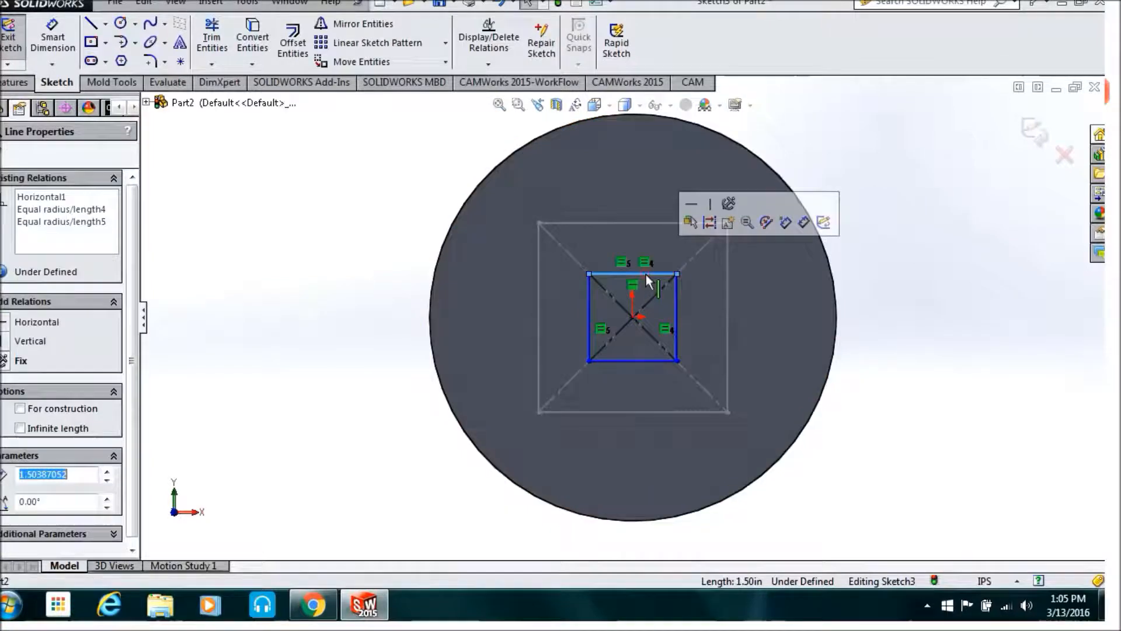
pyautogui.keyDown('ctrl'); pyautogui.click(674, 296); pyautogui.keyUp('ctrl')
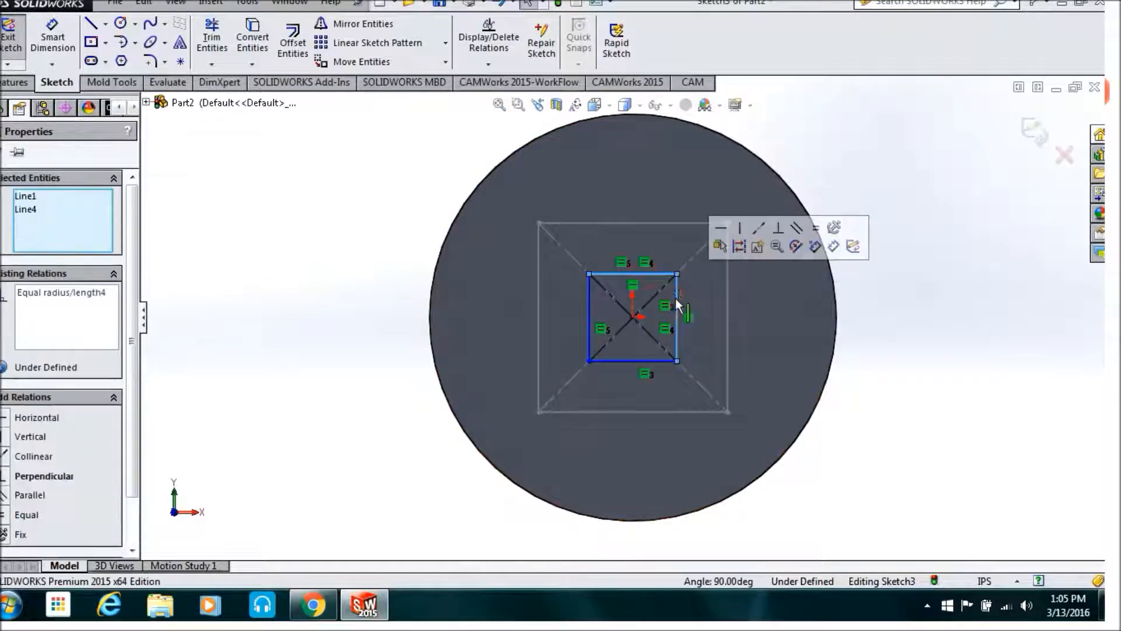
pyautogui.click(777, 230)
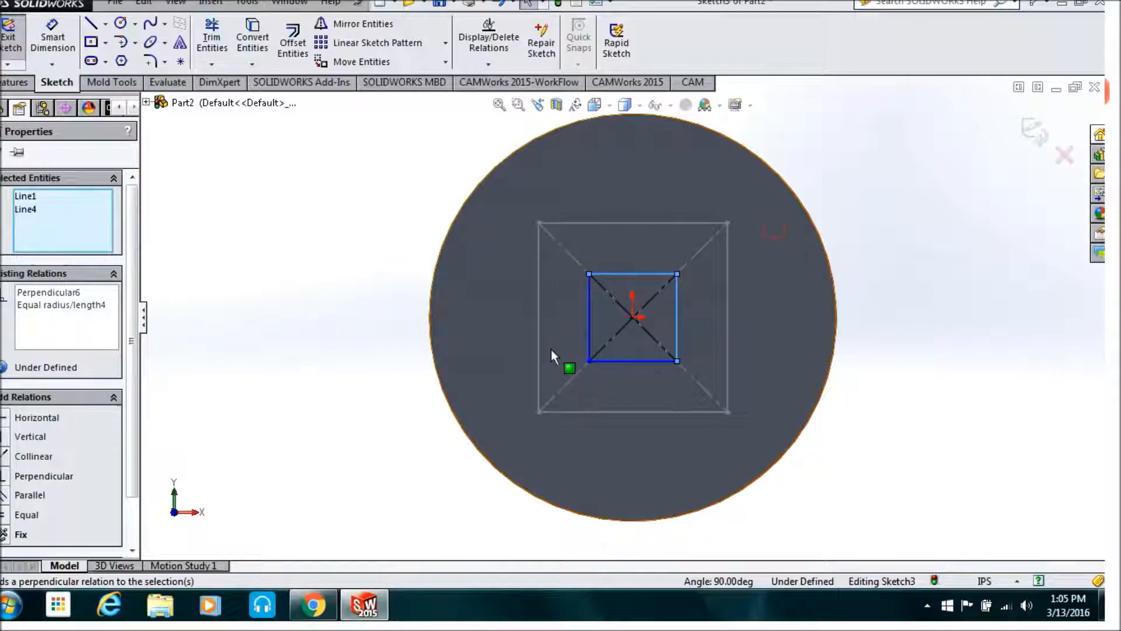
pyautogui.click(381, 411)
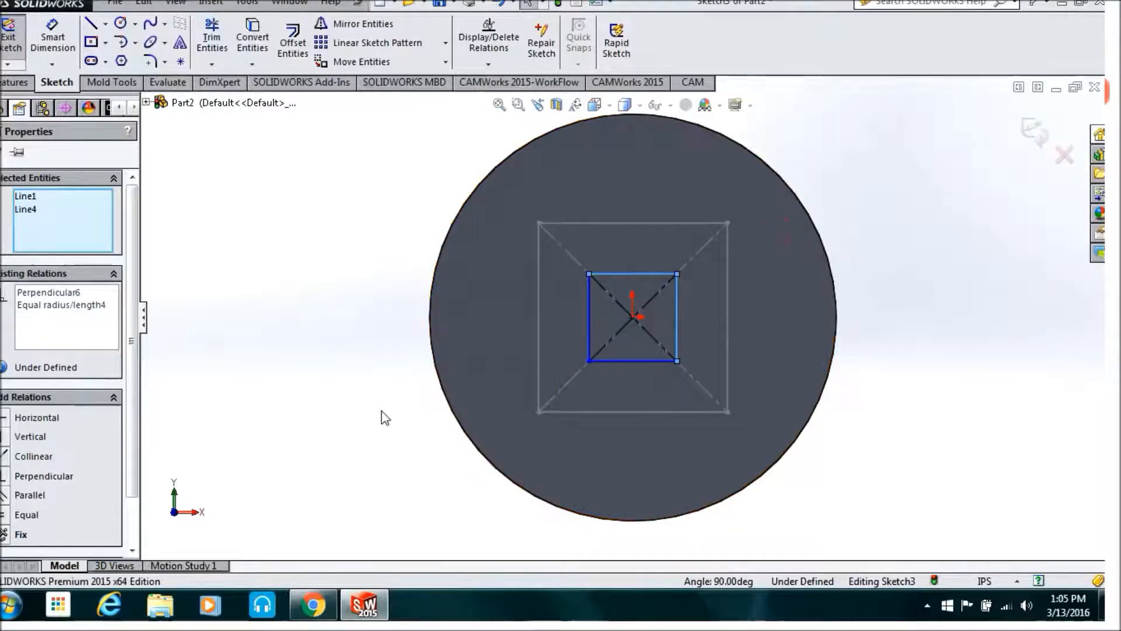
# Add a Perpendicular relation between the small square's left and bottom sides, and shrink the square to about 1.36 in per side.
pyautogui.click(590, 337)
pyautogui.keyDown('ctrl'); pyautogui.click(606, 362); pyautogui.keyUp('ctrl')
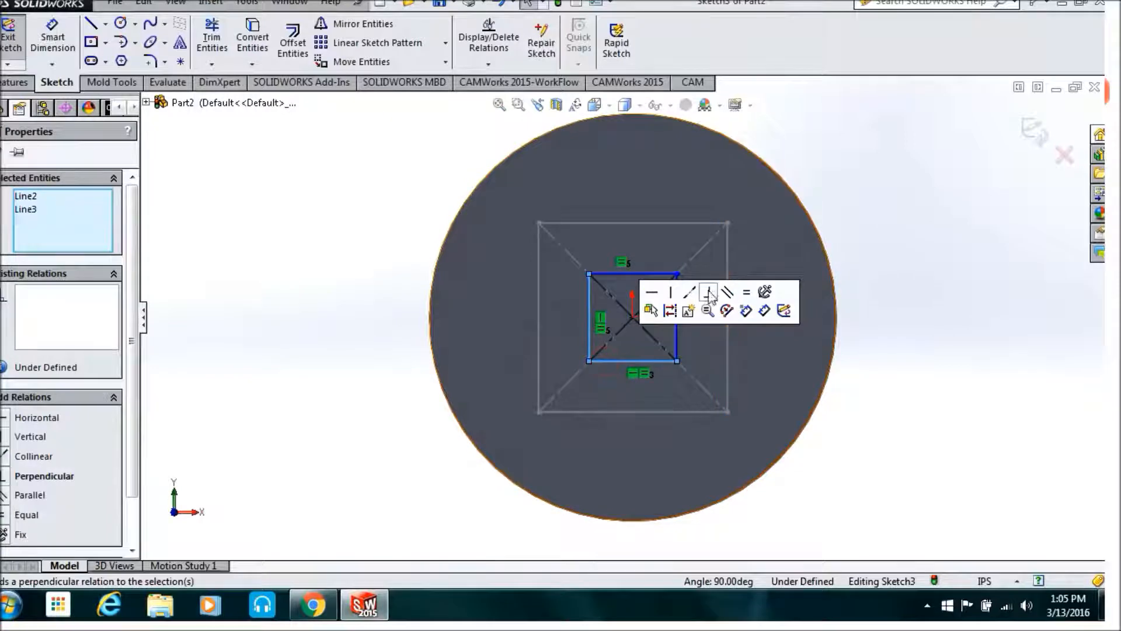
pyautogui.click(708, 294)
pyautogui.click(871, 213)
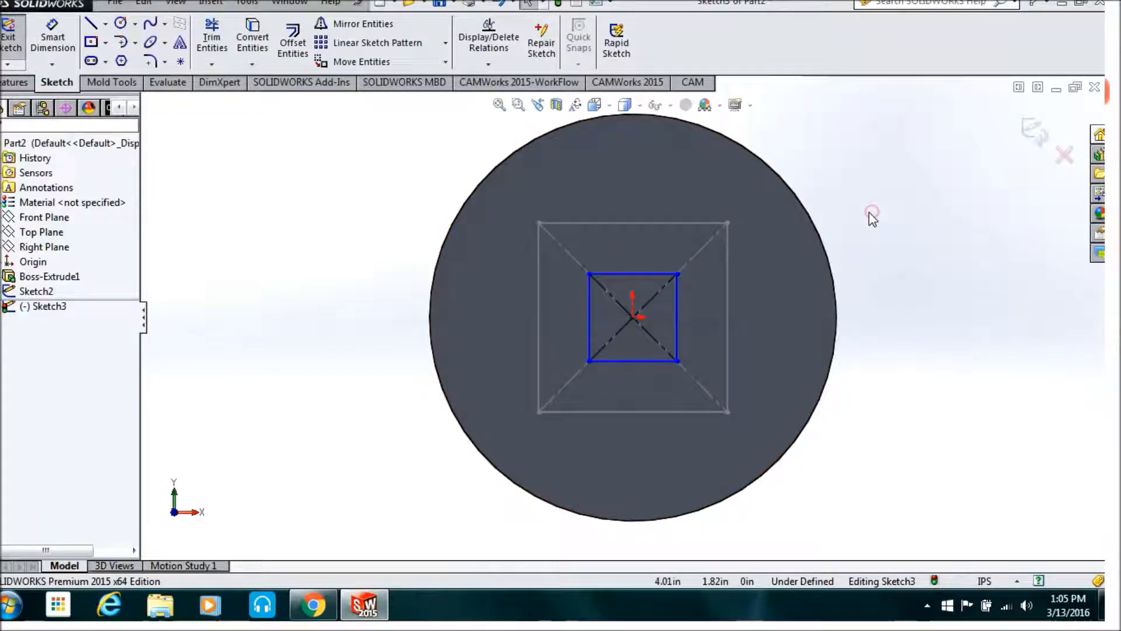
pyautogui.moveTo(677, 310)
pyautogui.mouseDown()
pyautogui.moveTo(702, 309)
pyautogui.moveTo(683, 317)
pyautogui.moveTo(681, 297)
pyautogui.moveTo(687, 321)
pyautogui.moveTo(674, 327)
pyautogui.mouseUp()
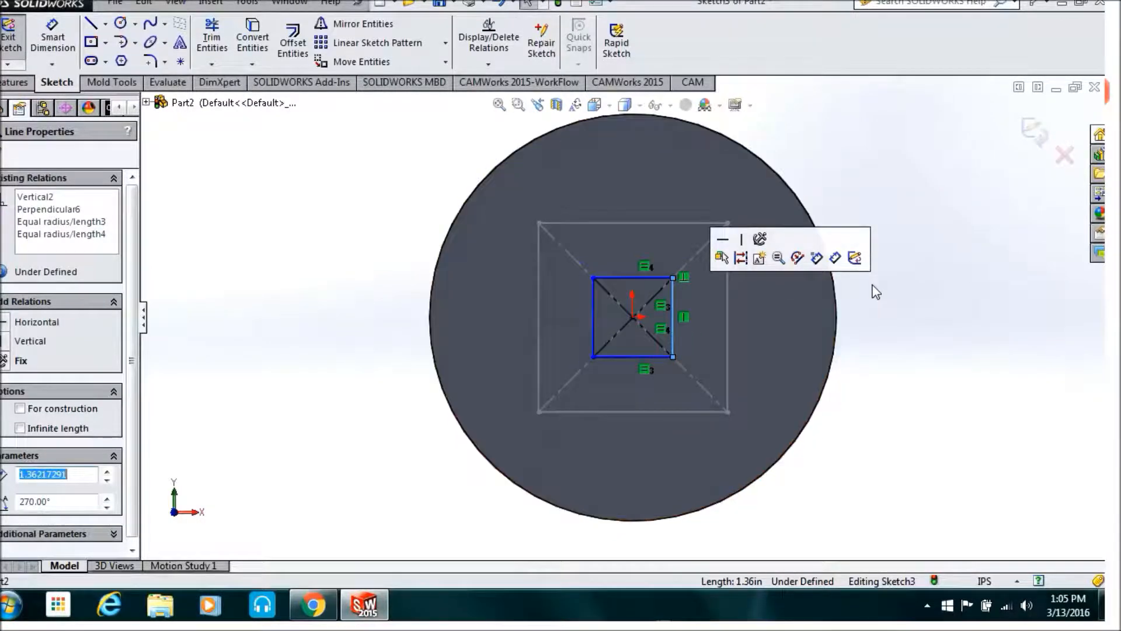
pyautogui.click(890, 334)
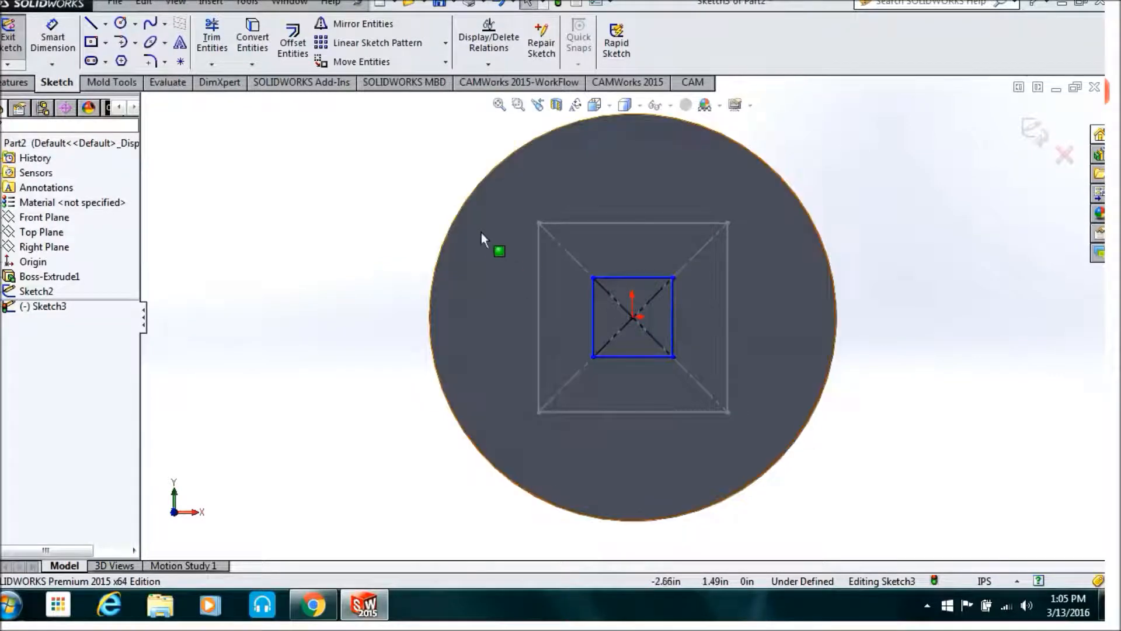
# Rotate the whole small square 45° about its center at the origin, without keeping relations.
pyautogui.click(444, 65)
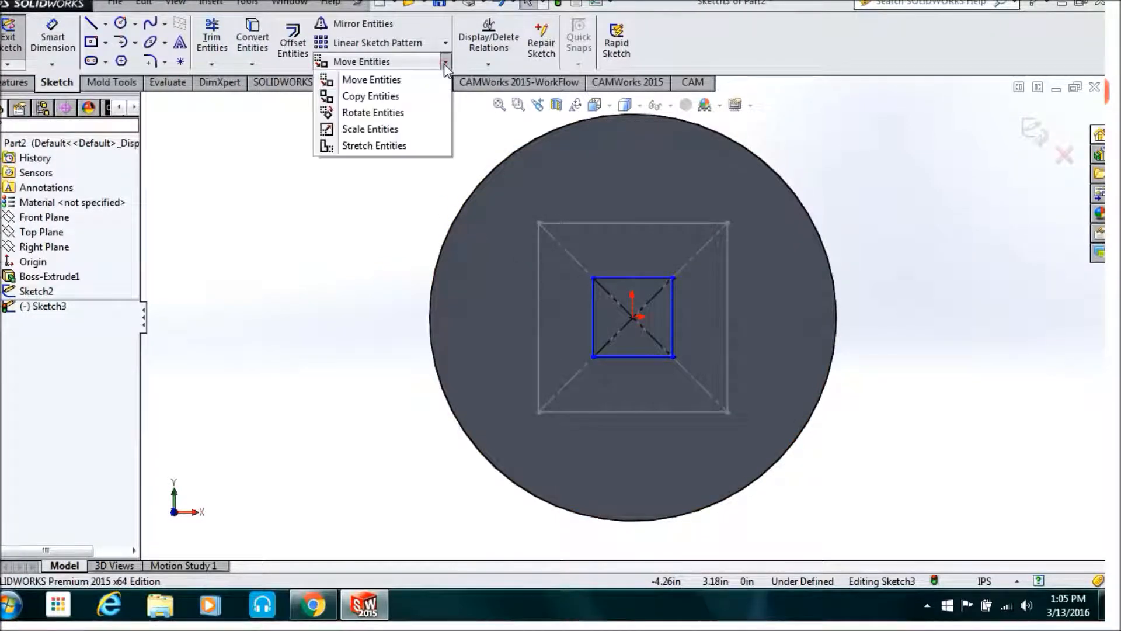
pyautogui.click(380, 113)
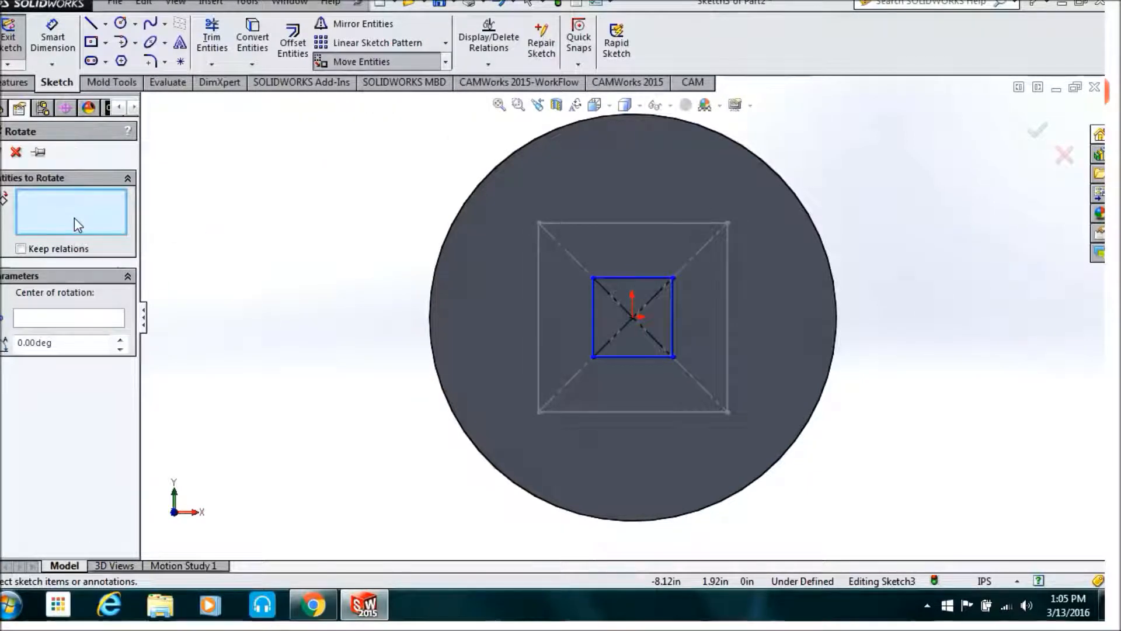
pyautogui.moveTo(577, 268); pyautogui.dragTo(687, 363)
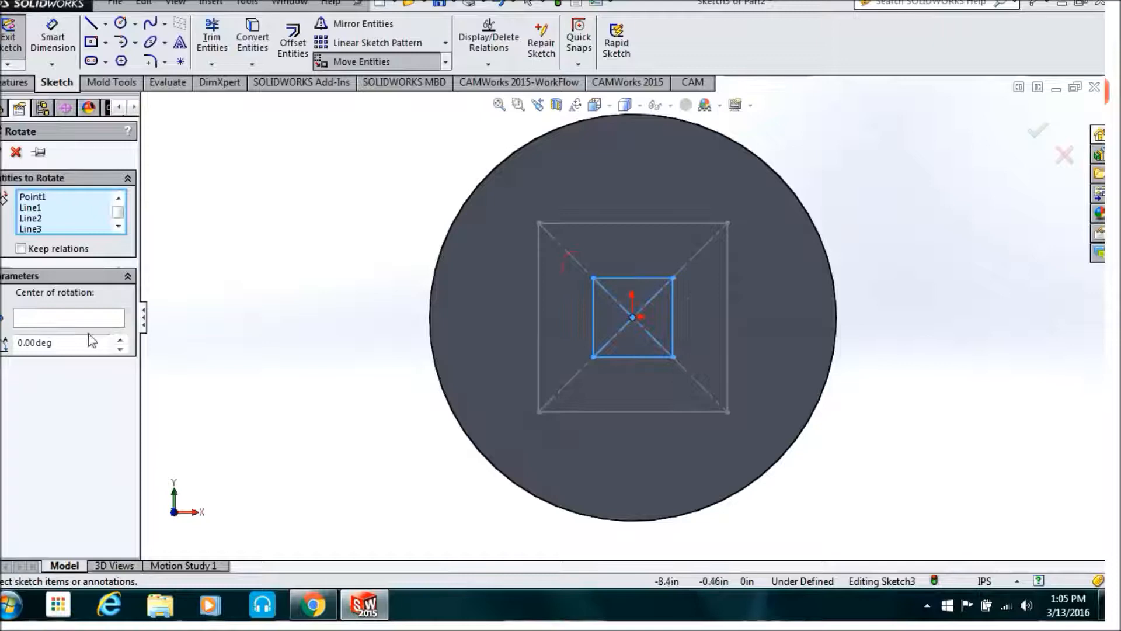
pyautogui.click(96, 318)
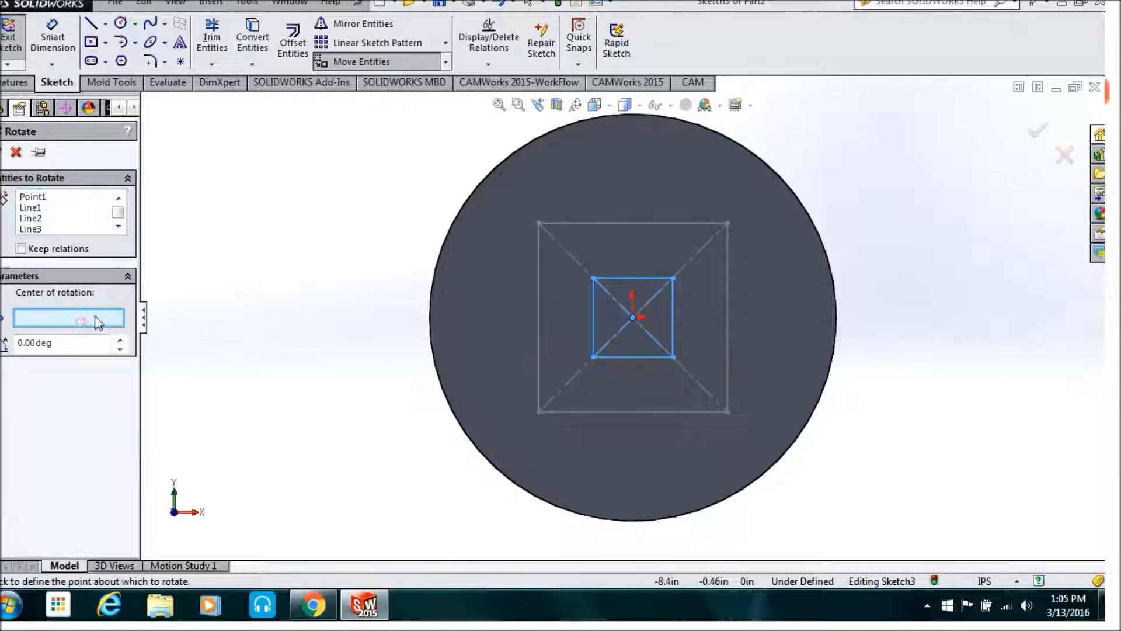
pyautogui.click(633, 317)
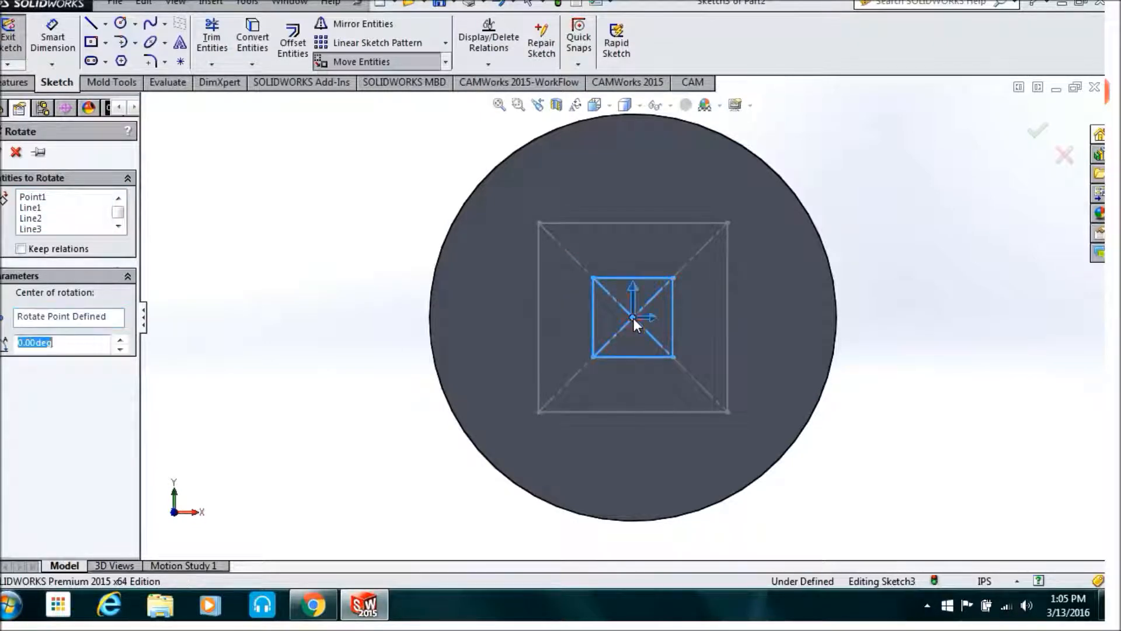
pyautogui.write('45')
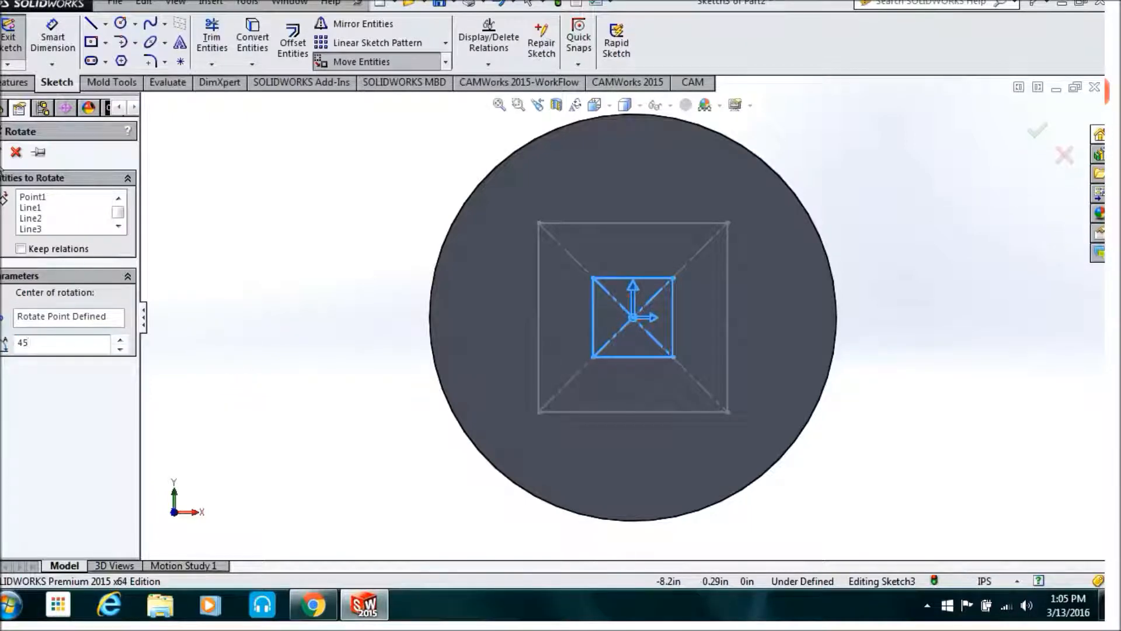
pyautogui.press('Return')
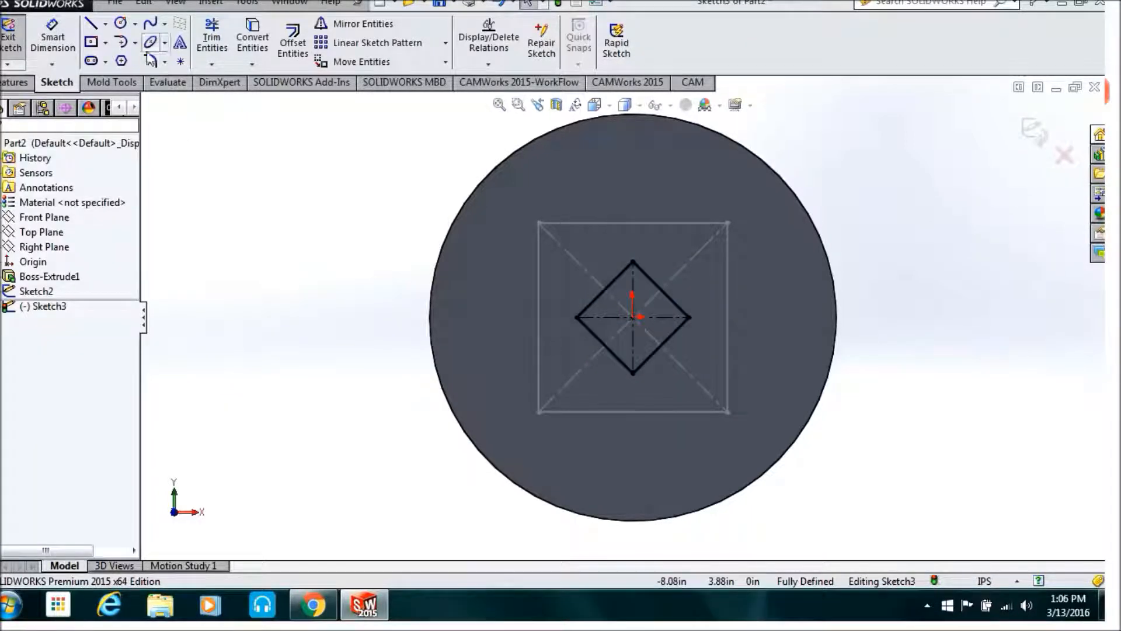
# Sketch a horizontal construction centerline through the origin, extending past both side corners of the rotated square.
pyautogui.click(106, 26)
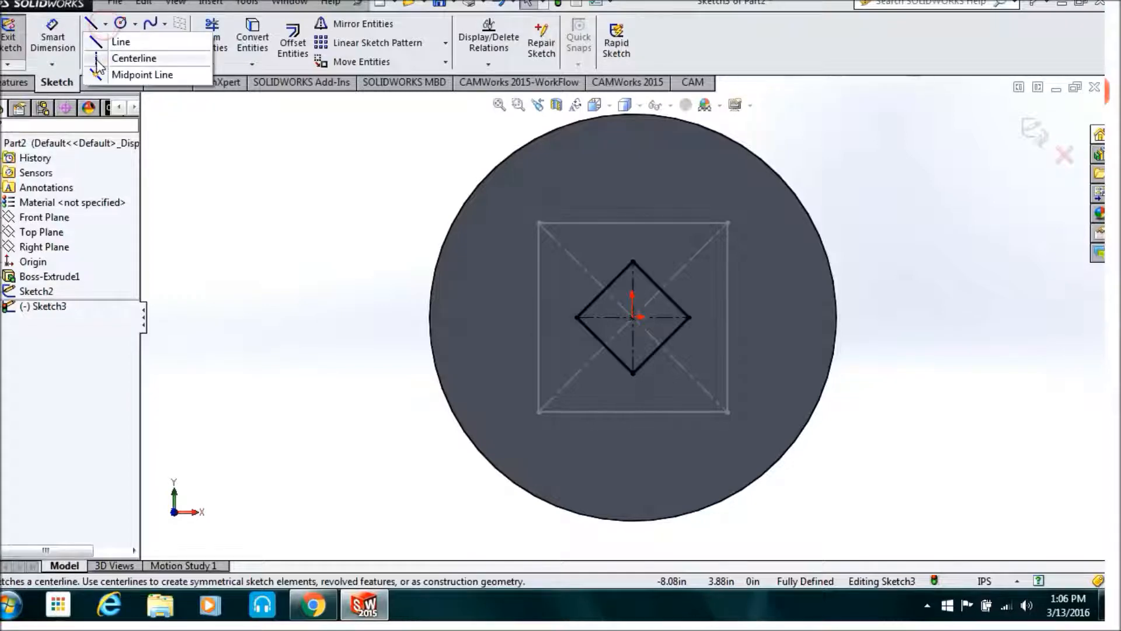
pyautogui.click(122, 55)
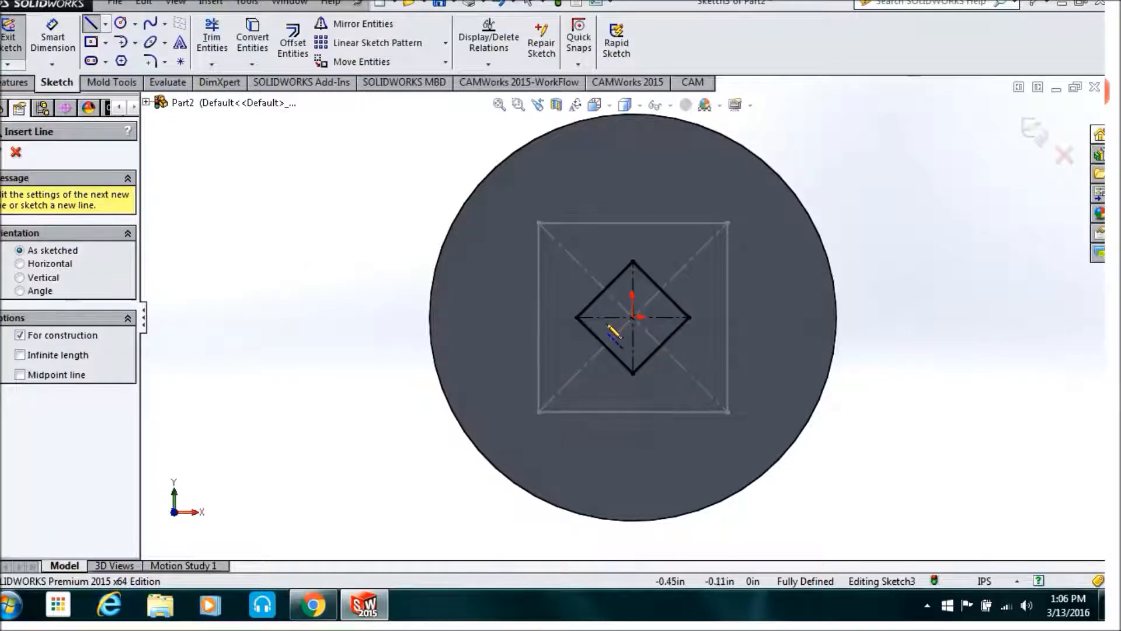
pyautogui.click(554, 317)
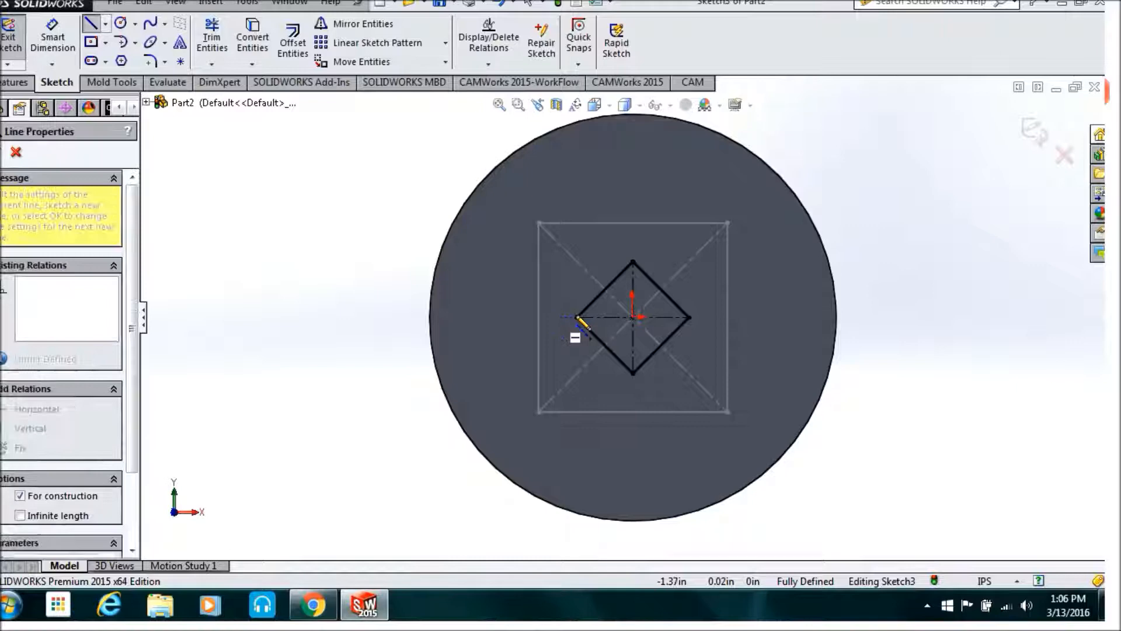
pyautogui.click(741, 317)
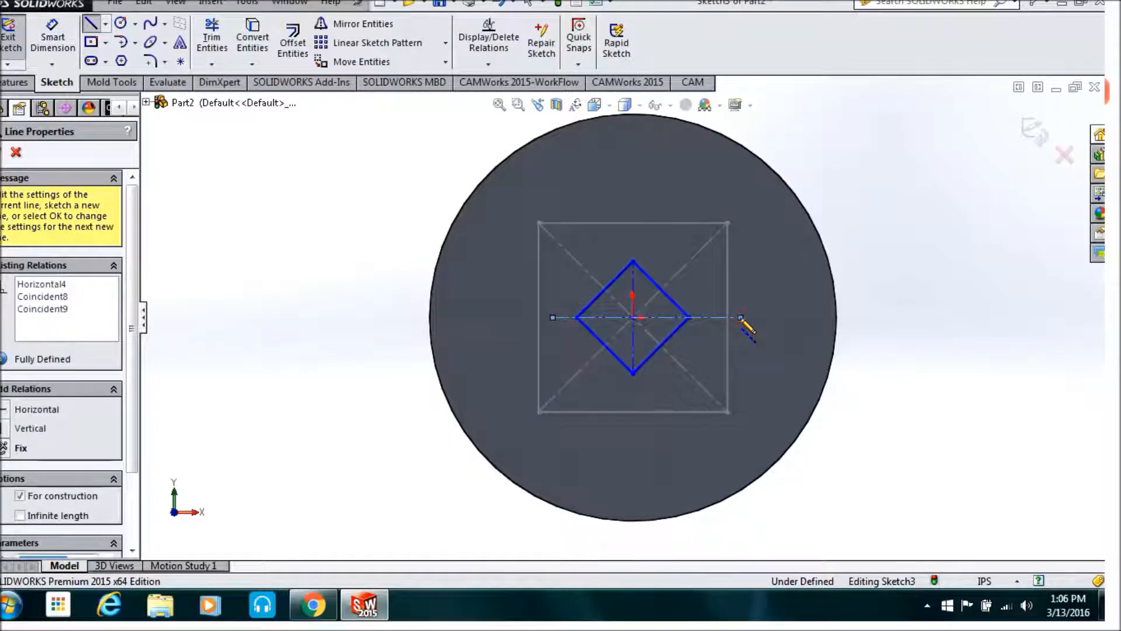
pyautogui.press('Escape')
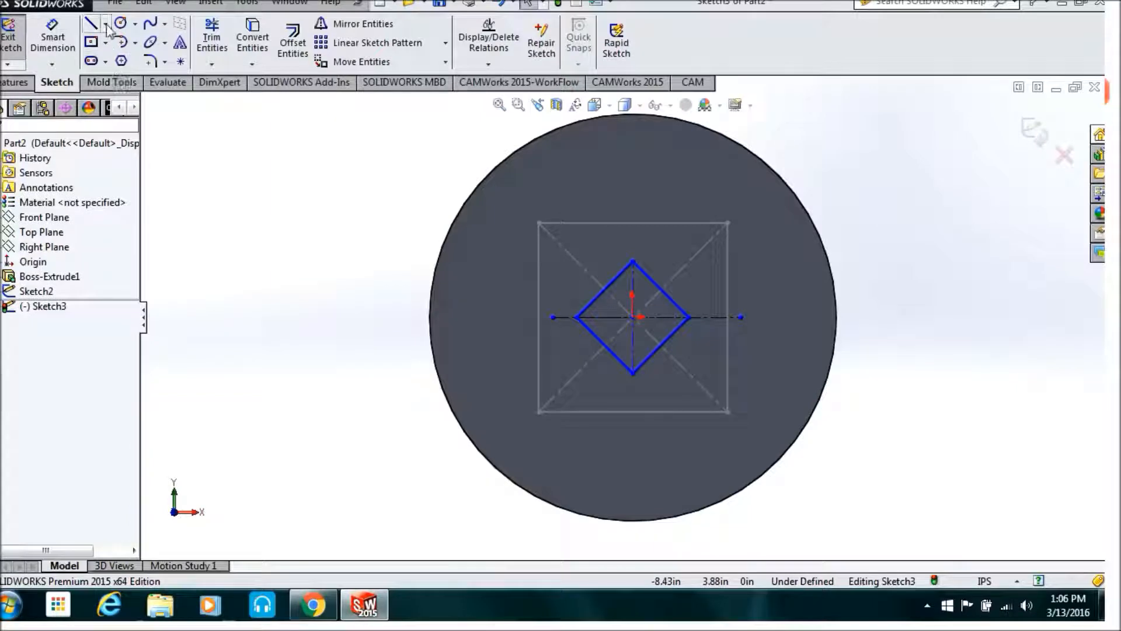
# Sketch a vertical construction centerline about 2.8 in long through the origin, extending past the rotated square's top and bottom corners.
pyautogui.click(106, 25)
pyautogui.click(99, 59)
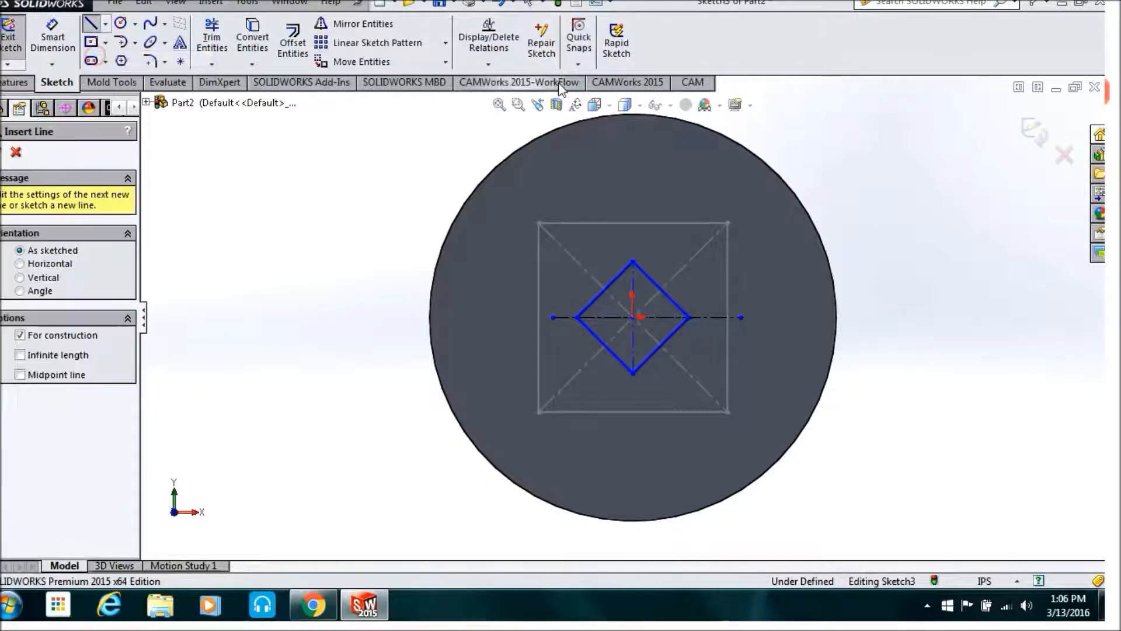
pyautogui.click(633, 235)
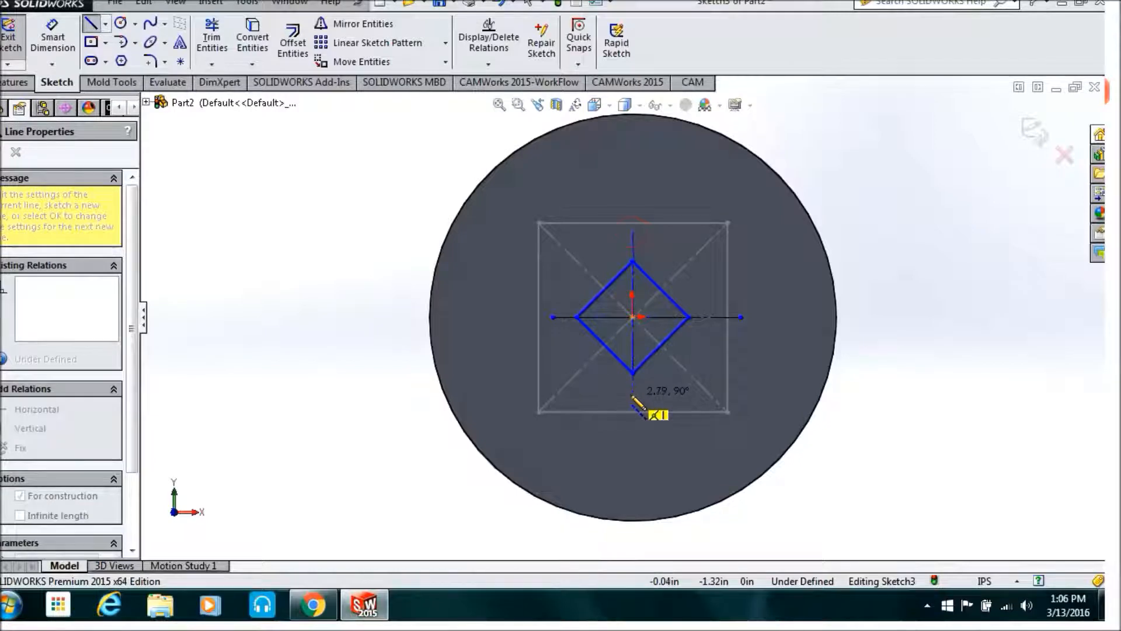
pyautogui.click(633, 395)
pyautogui.press('Escape')
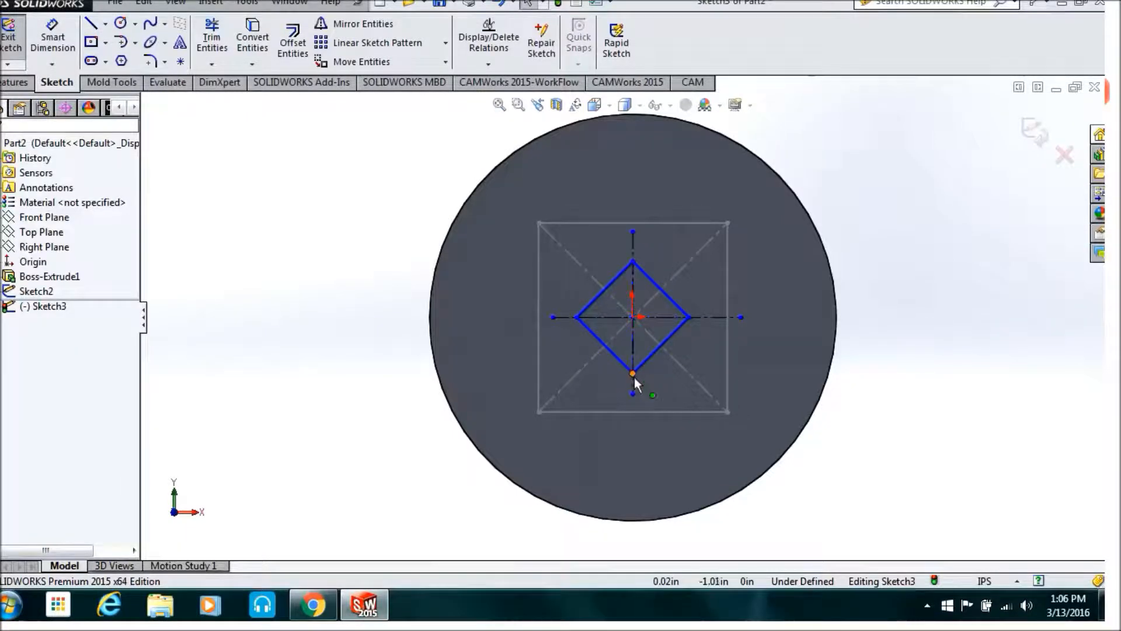
# Try to relate the rotated square's bottom and top corners to the vertical construction line with a Coincident relation.
pyautogui.click(633, 374)
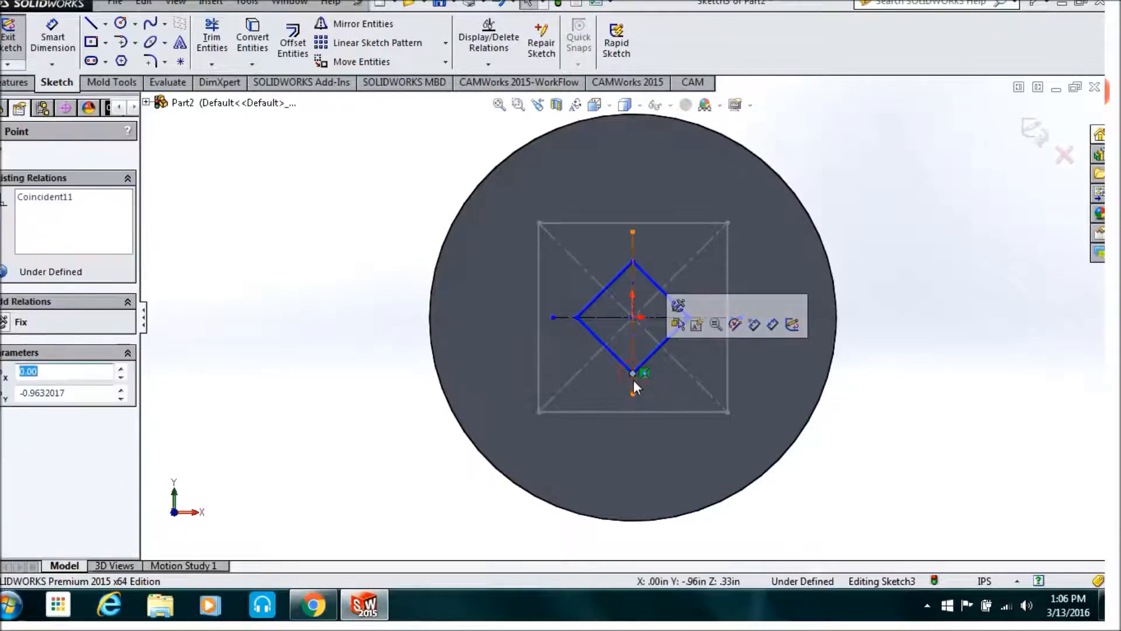
pyautogui.keyDown('ctrl'); pyautogui.click(633, 379); pyautogui.keyUp('ctrl')
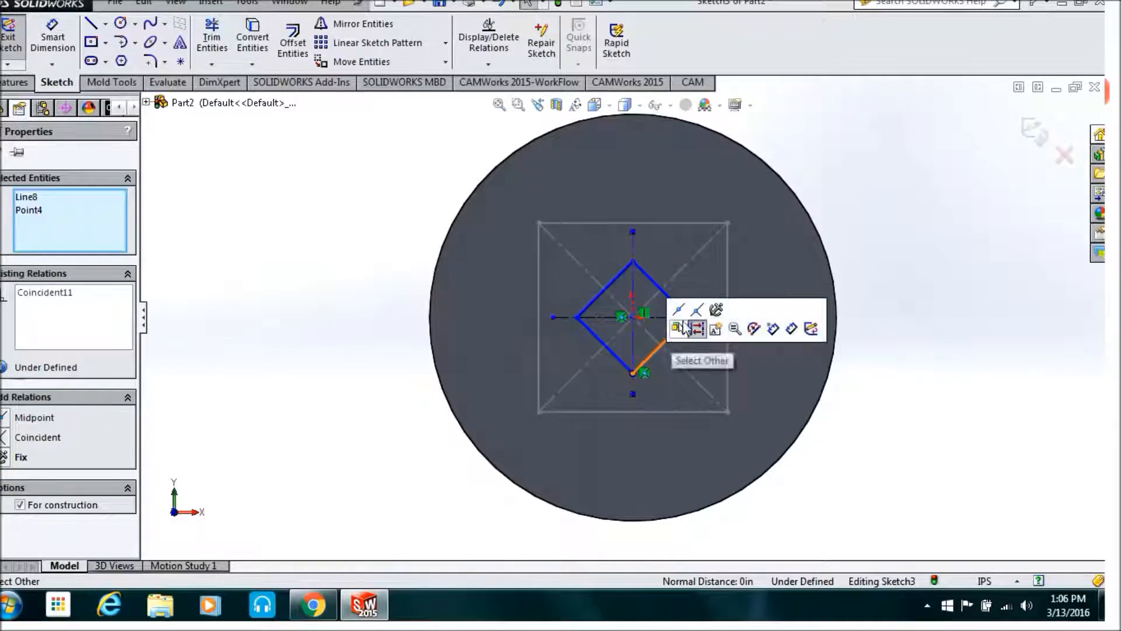
pyautogui.click(696, 309)
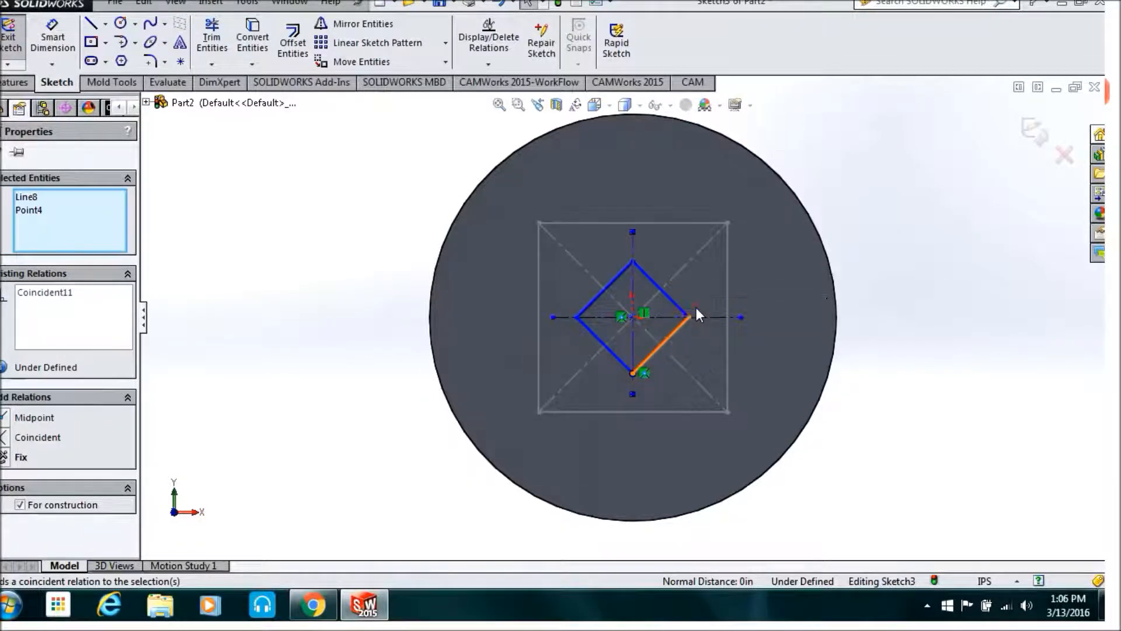
pyautogui.keyDown('ctrl'); pyautogui.click(633, 261); pyautogui.keyUp('ctrl')
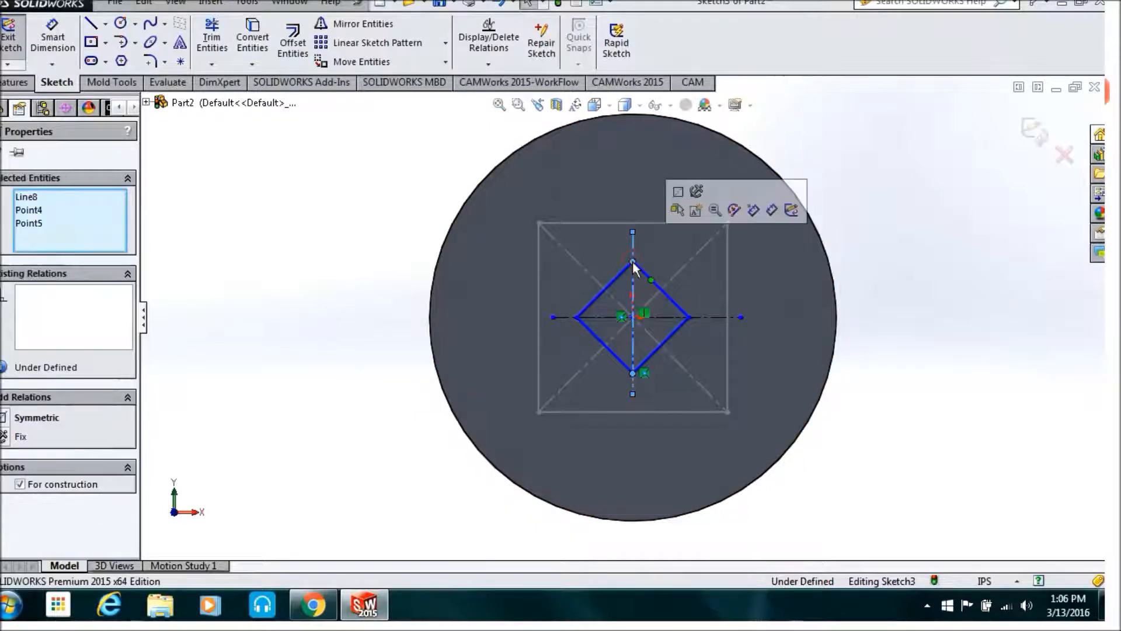
pyautogui.click(375, 356)
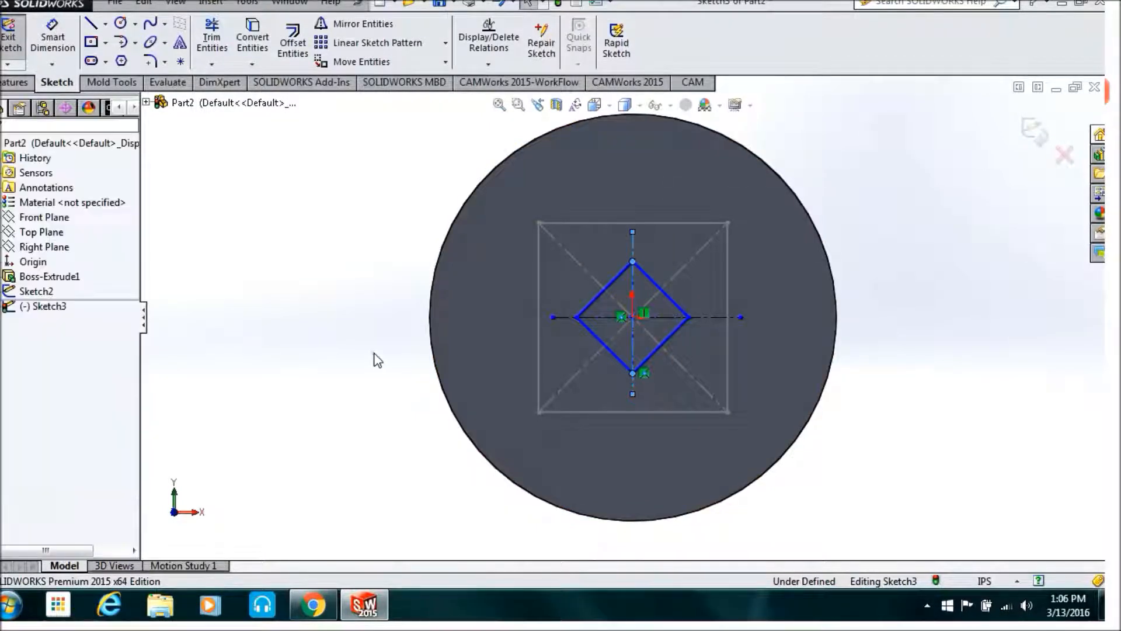
pyautogui.click(633, 261)
pyautogui.keyDown('ctrl'); pyautogui.click(633, 274); pyautogui.keyUp('ctrl')
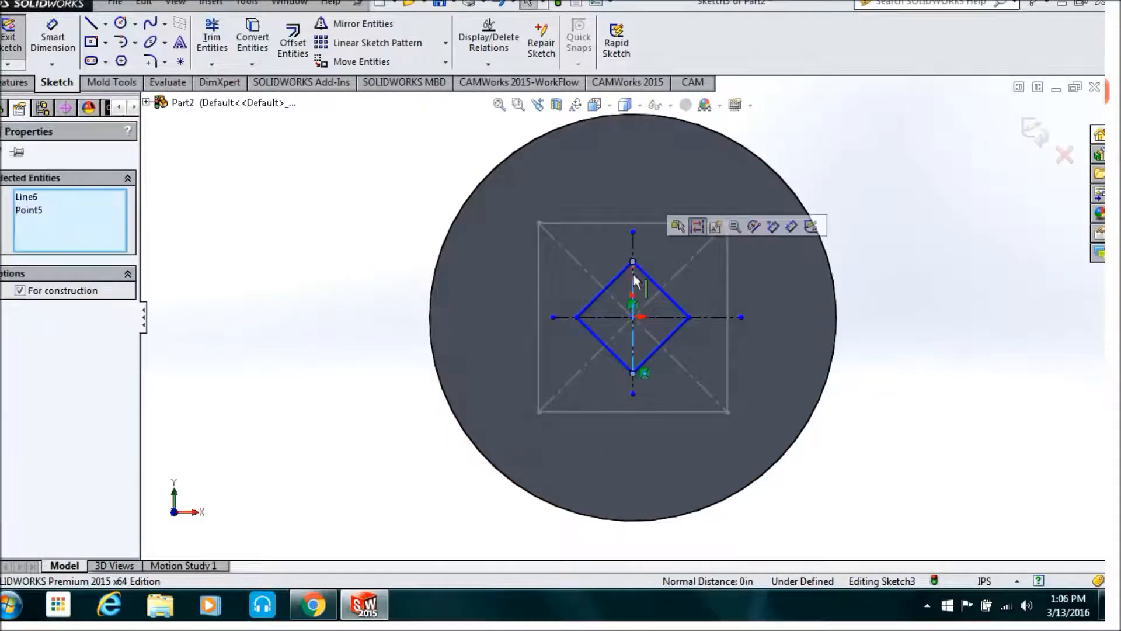
pyautogui.click(353, 413)
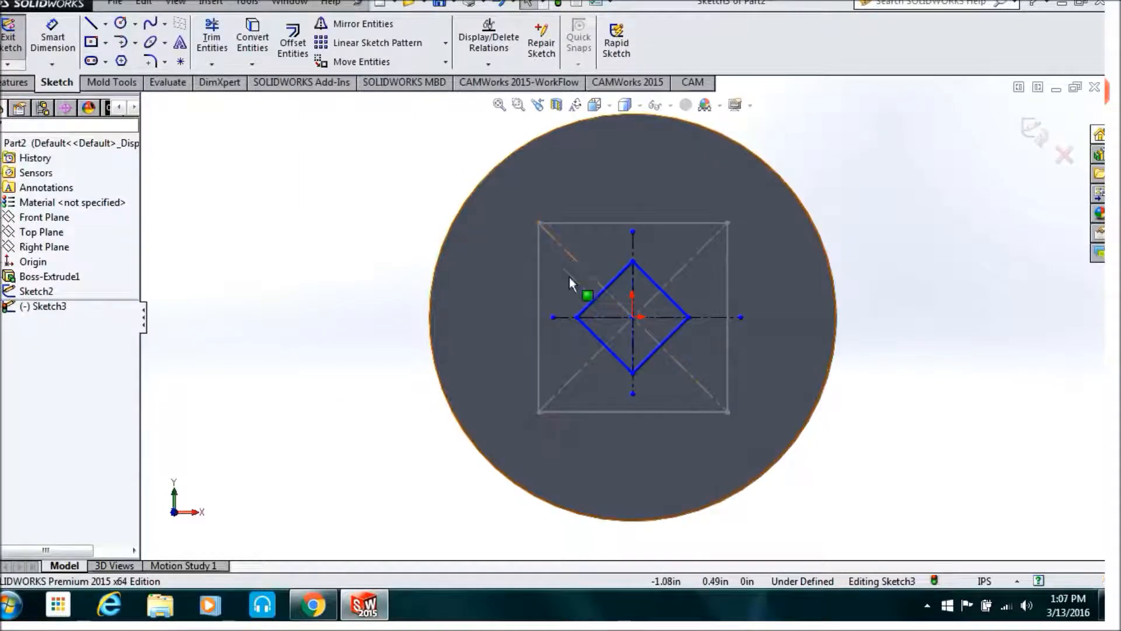
# Make the rotated square's left and right corners symmetric about the vertical construction line.
pyautogui.click(576, 317)
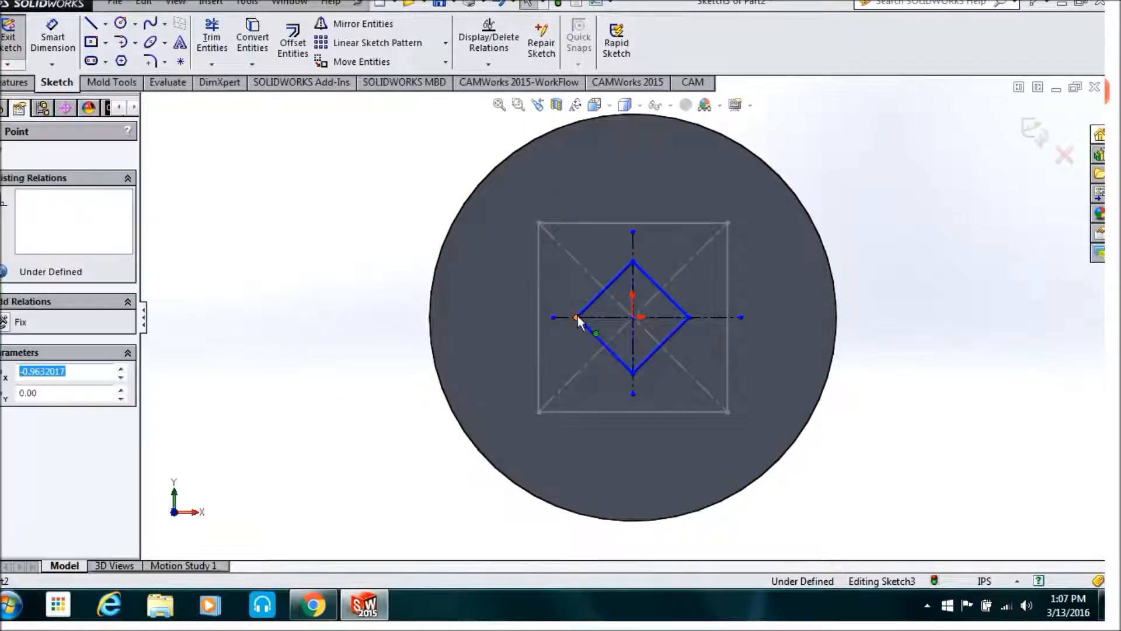
pyautogui.keyDown('ctrl'); pyautogui.click(632, 342); pyautogui.keyUp('ctrl')
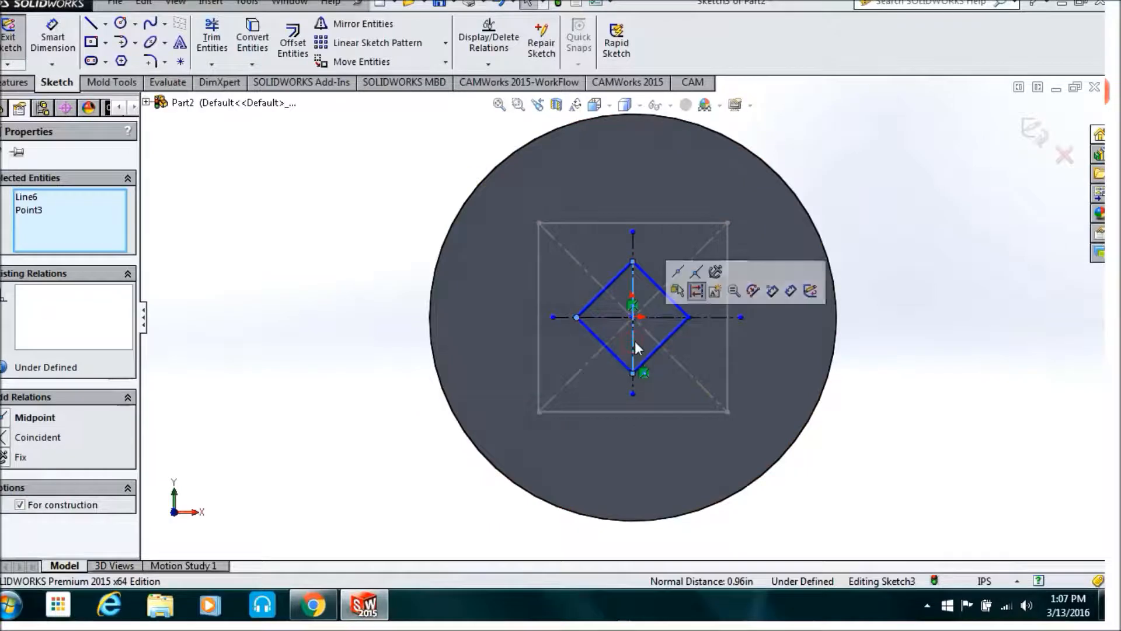
pyautogui.keyDown('ctrl'); pyautogui.click(688, 317); pyautogui.keyUp('ctrl')
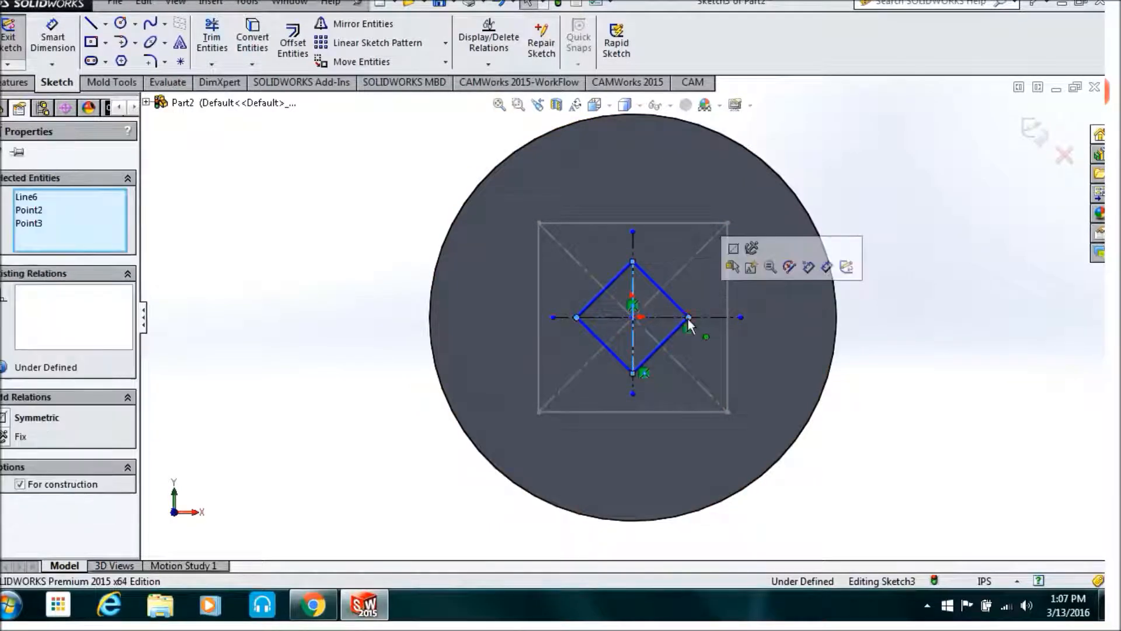
pyautogui.click(733, 251)
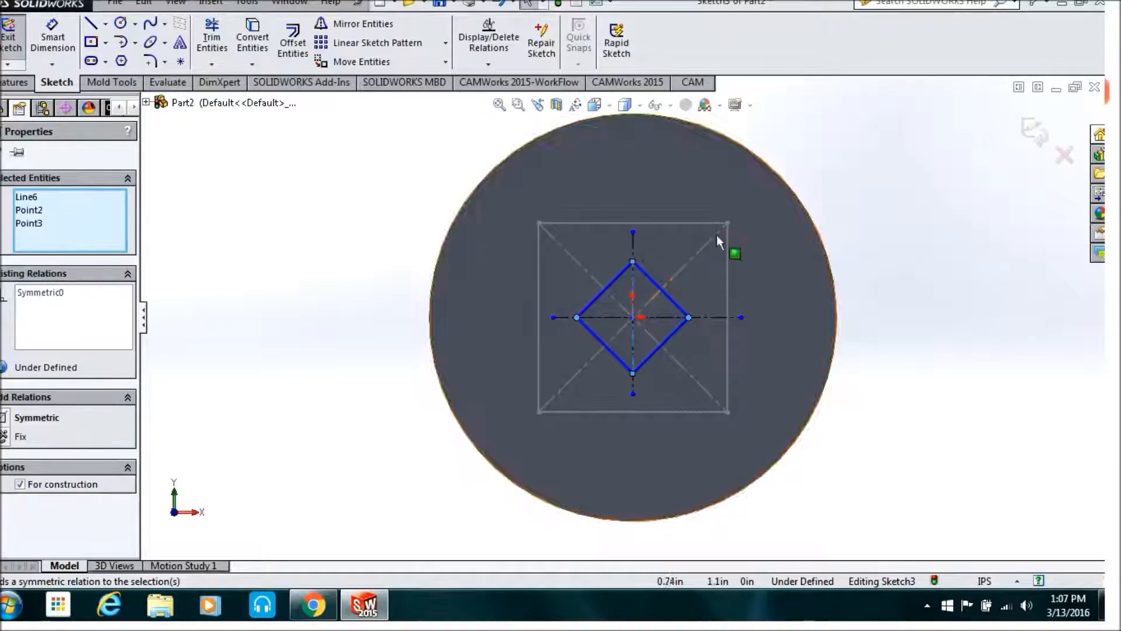
pyautogui.click(923, 211)
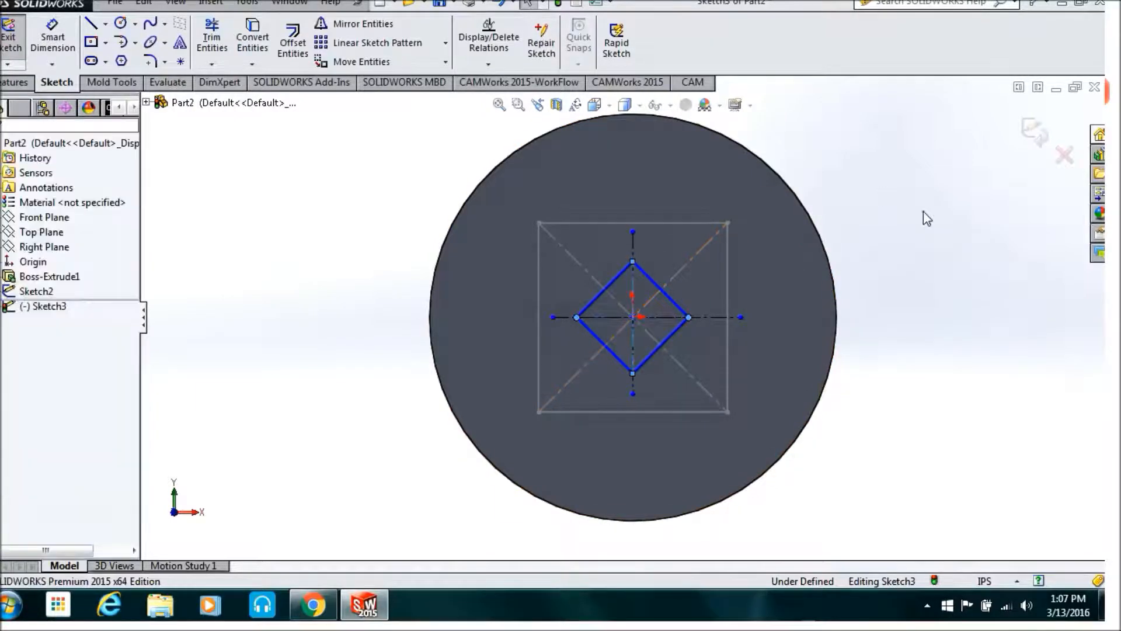
# Make the rotated square's top and bottom corners symmetric about the horizontal centerline.
pyautogui.click(633, 264)
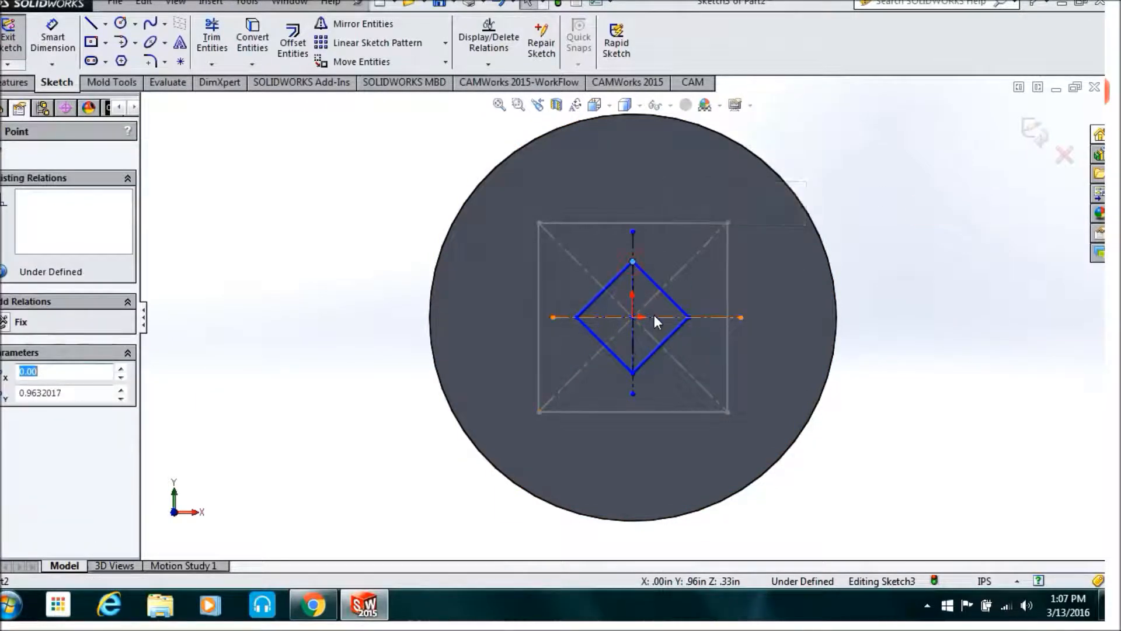
pyautogui.keyDown('ctrl'); pyautogui.click(654, 315); pyautogui.keyUp('ctrl')
pyautogui.keyDown('ctrl'); pyautogui.click(632, 373); pyautogui.keyUp('ctrl')
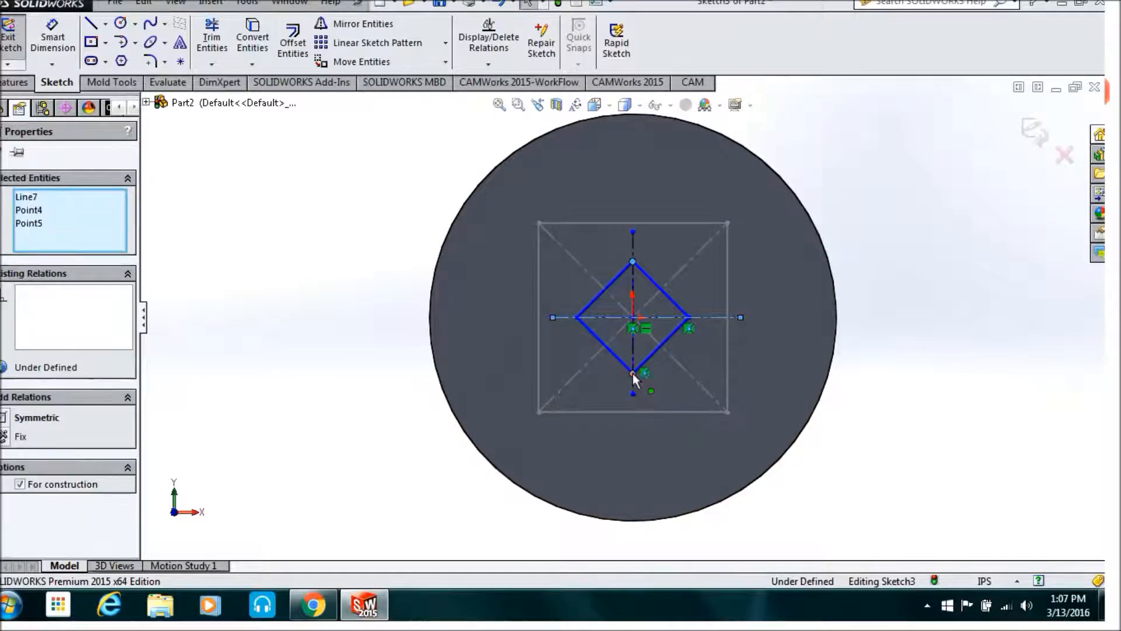
pyautogui.click(677, 303)
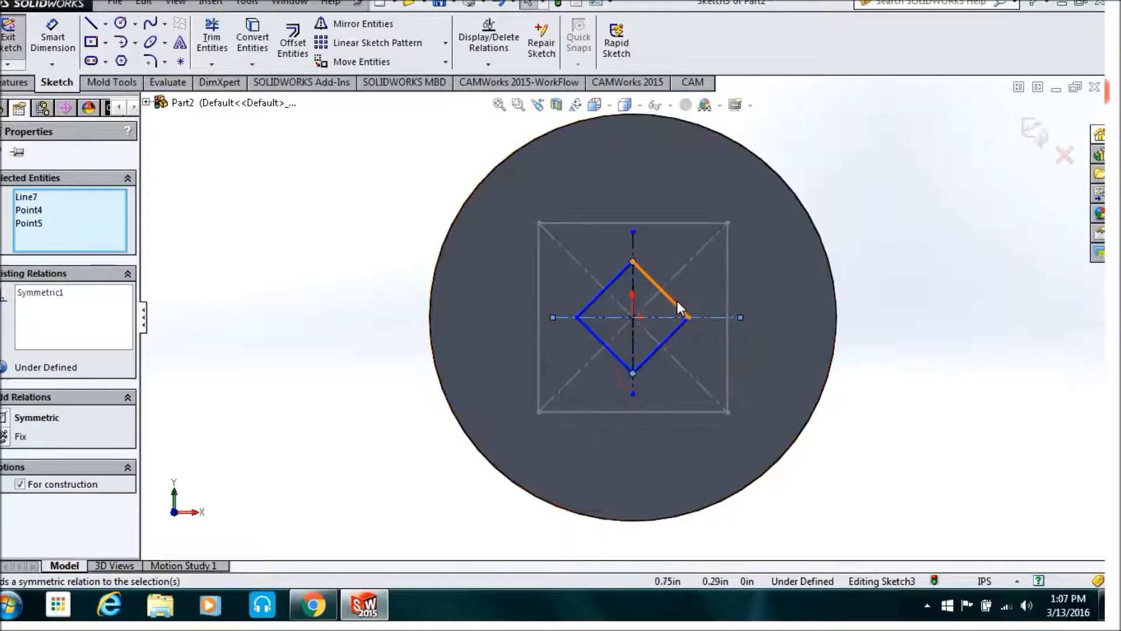
pyautogui.click(346, 327)
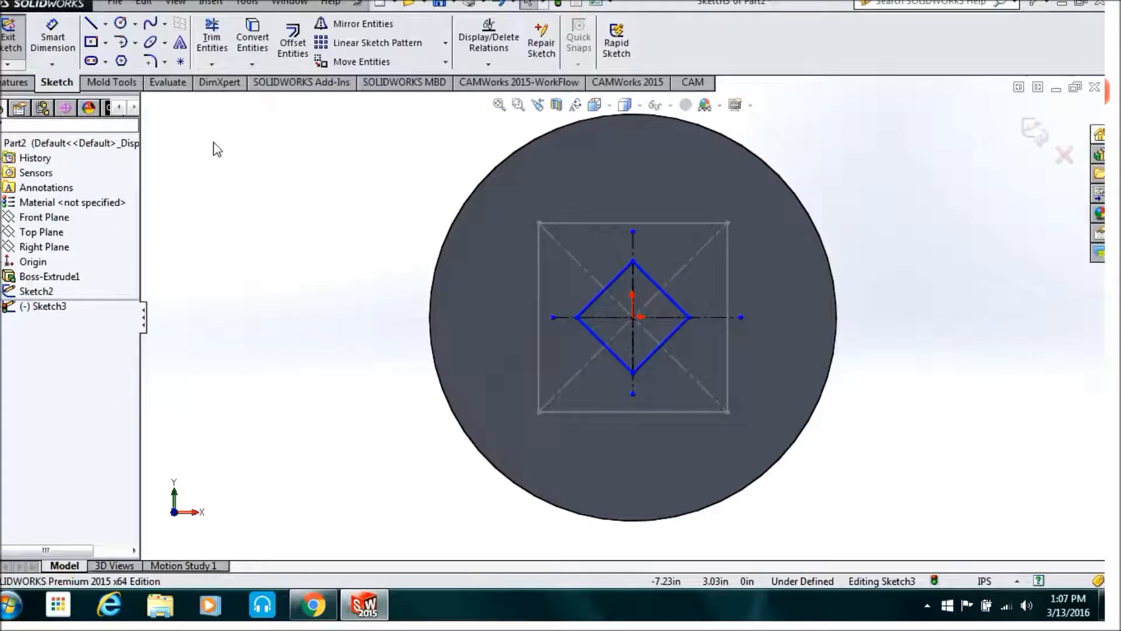
# Dimension the rotated square's upper-left side to 2.75 in.
pyautogui.click(55, 35)
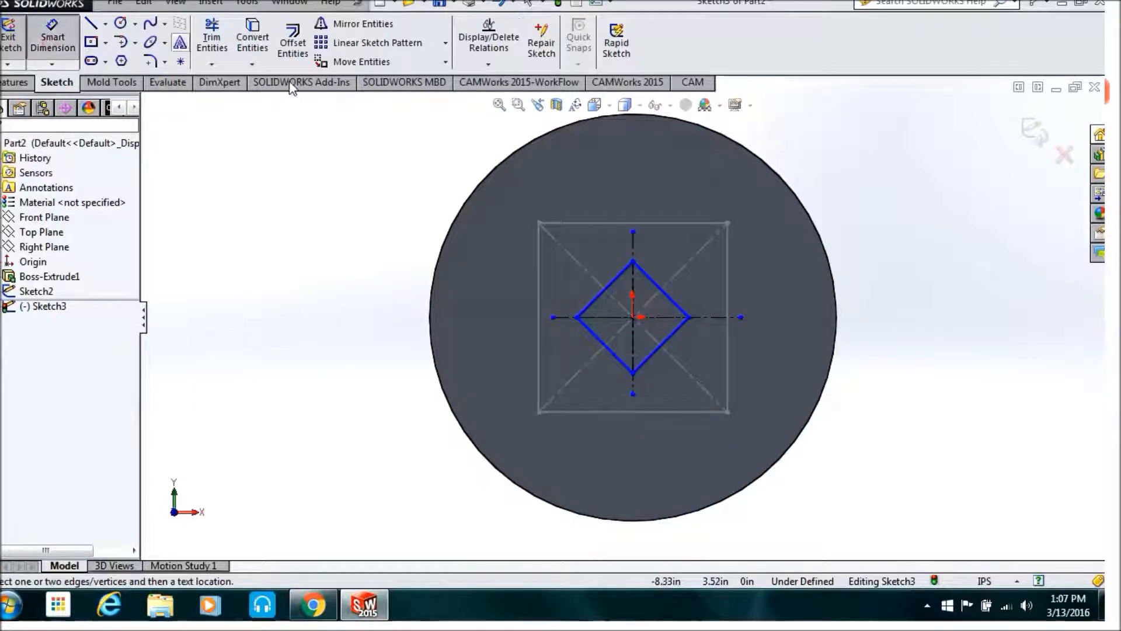
pyautogui.click(601, 304)
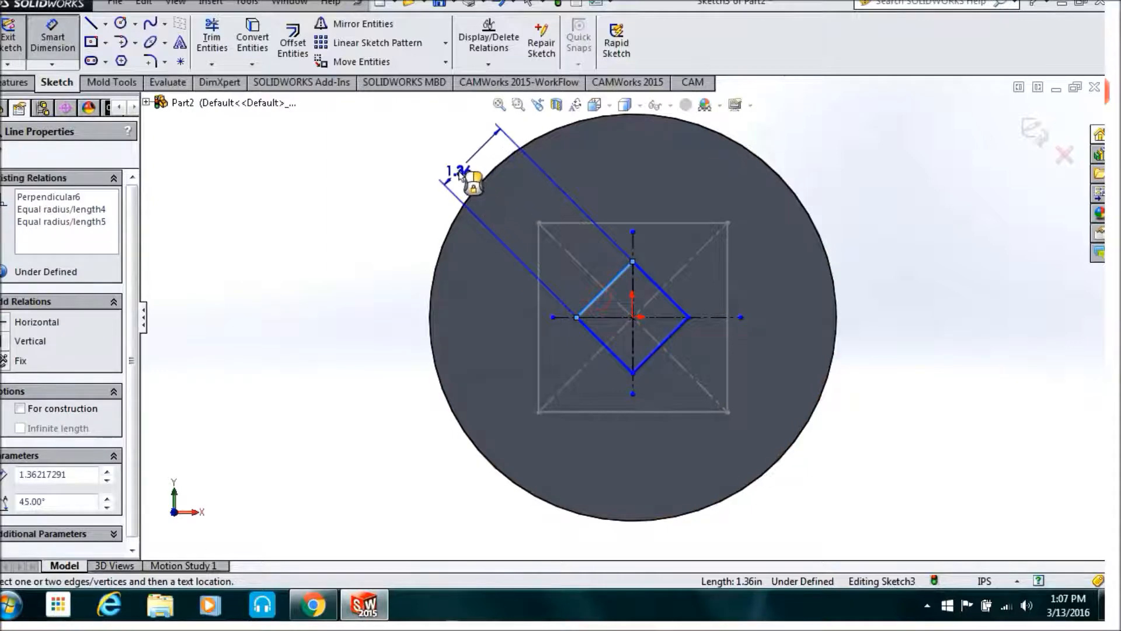
pyautogui.click(460, 174)
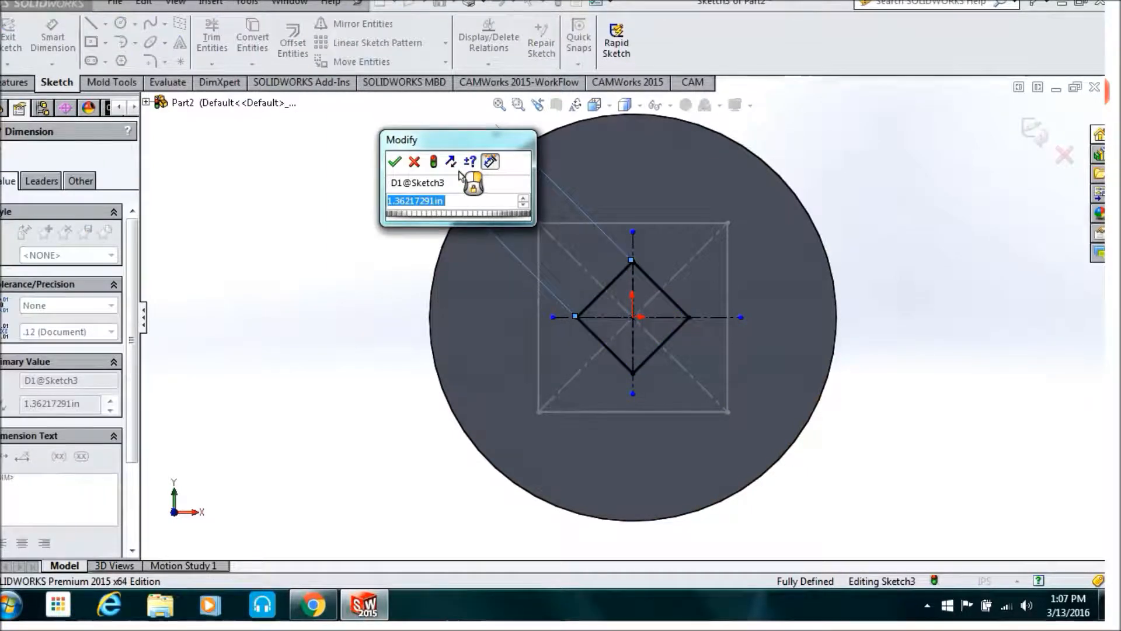
pyautogui.write('2.75')
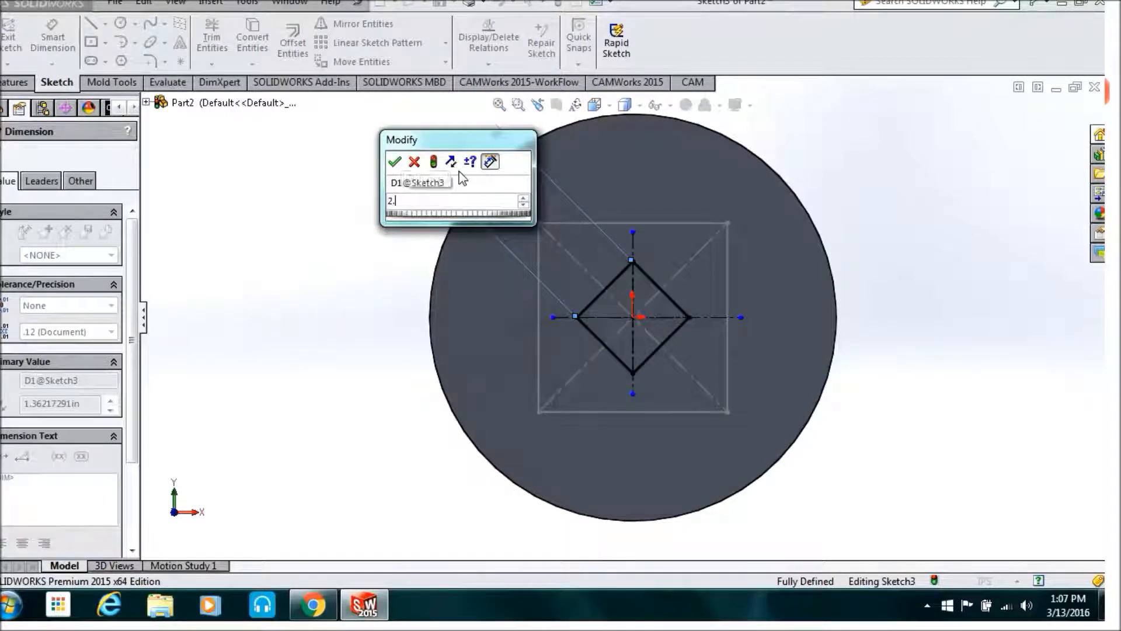
pyautogui.click(395, 164)
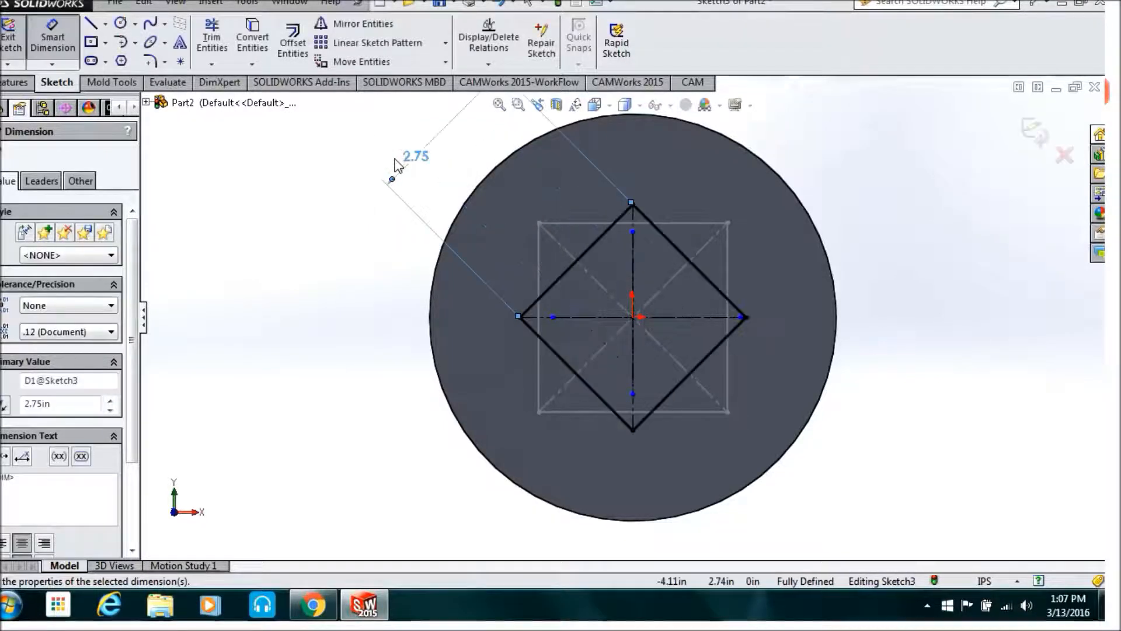
pyautogui.press('space')
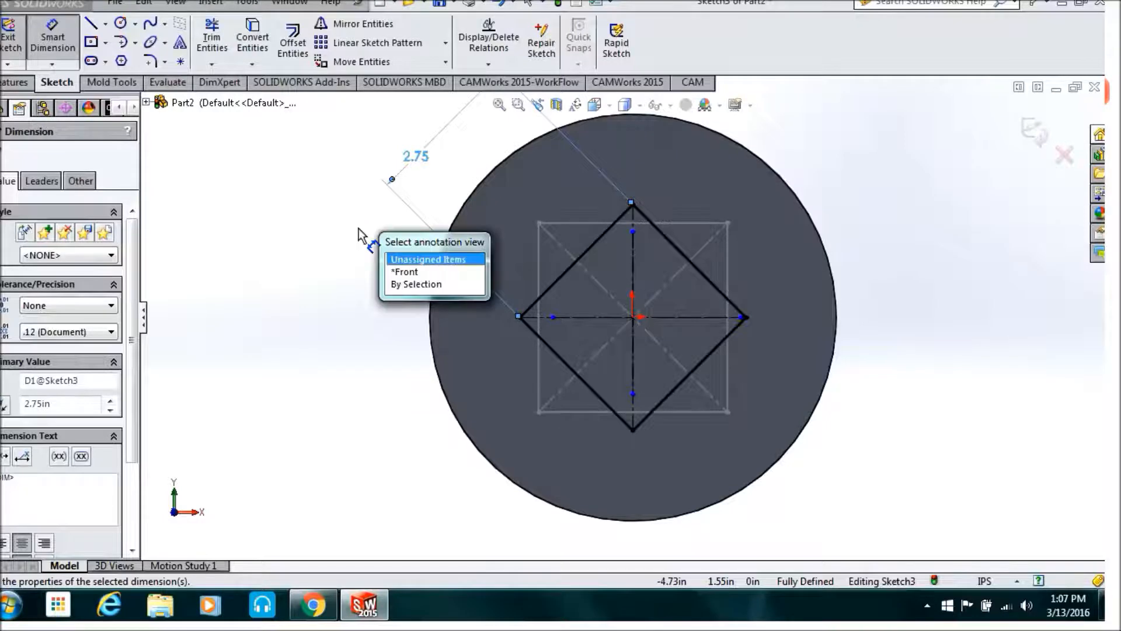
pyautogui.press('Escape')
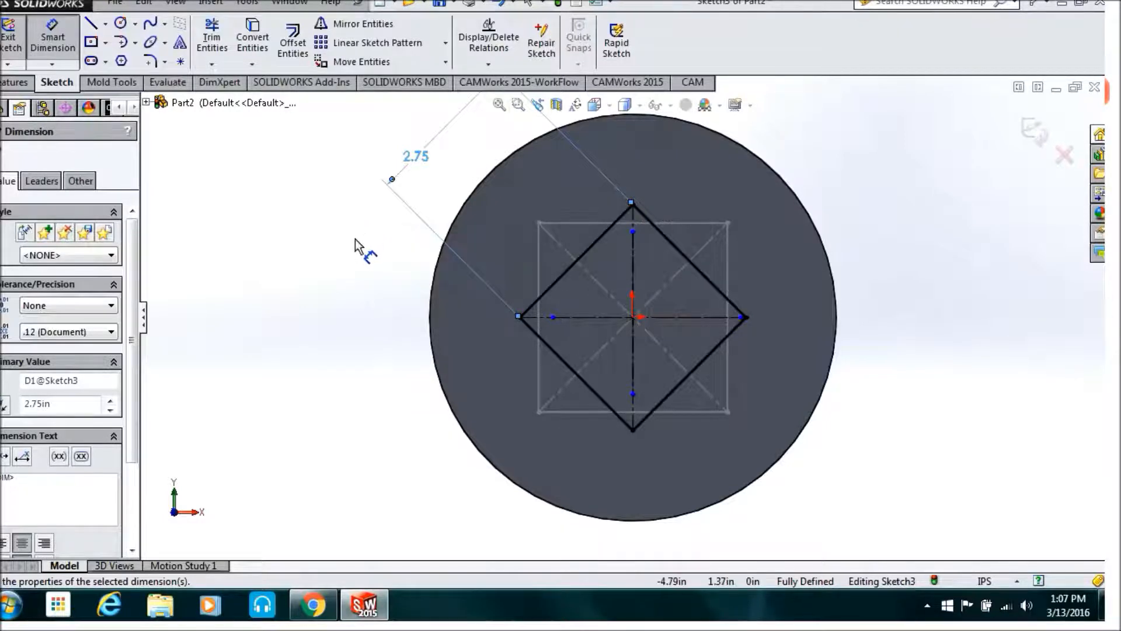
pyautogui.press('Escape')
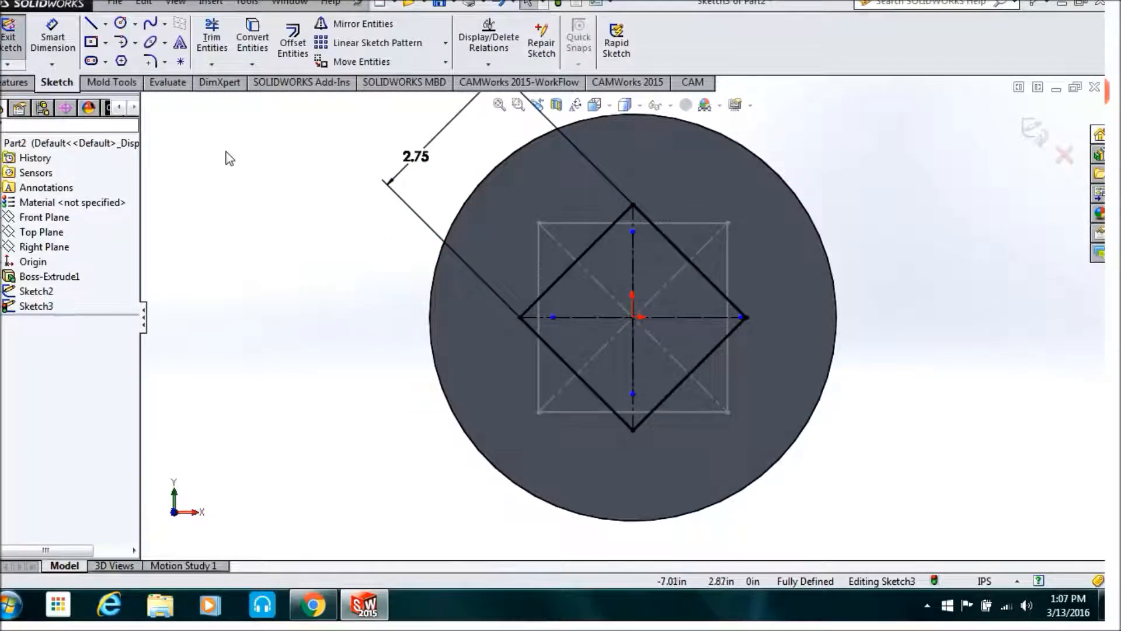
# Finish the rotated square's sketch and set up a 1/2 in fractional-drill-size Hole Wizard hole with a Through All end condition.
pyautogui.click(23, 85)
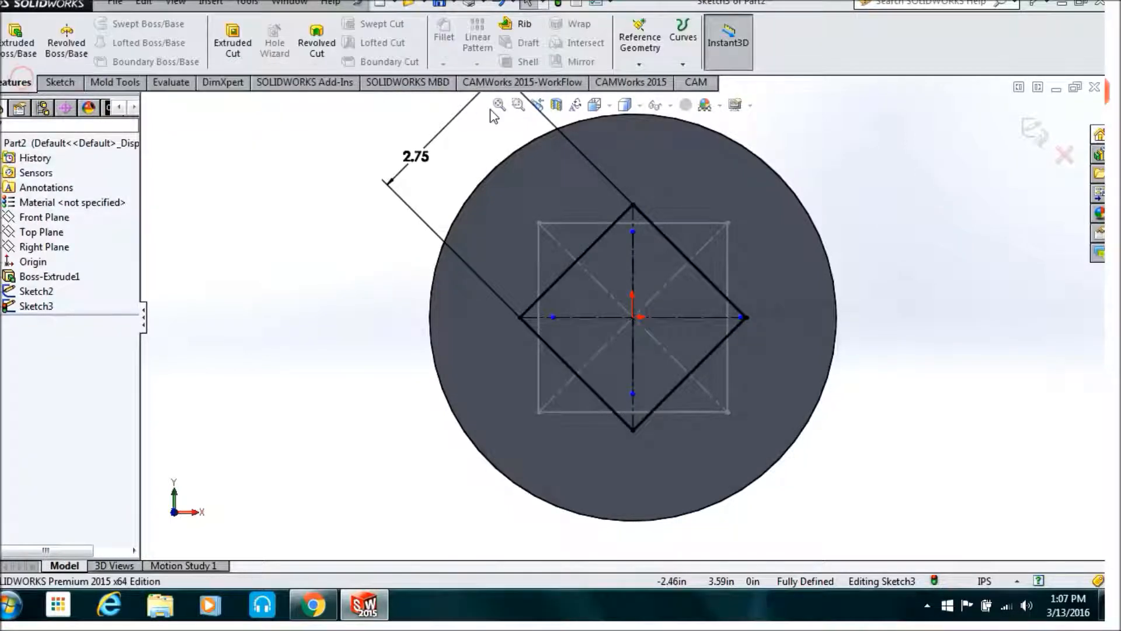
pyautogui.click(1030, 132)
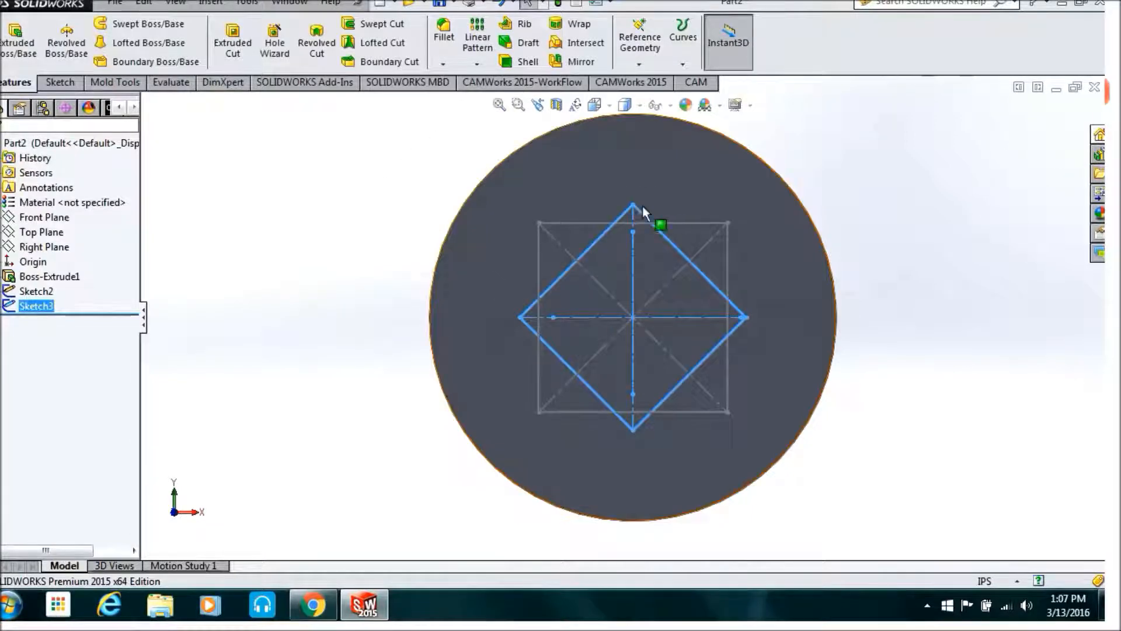
pyautogui.click(274, 44)
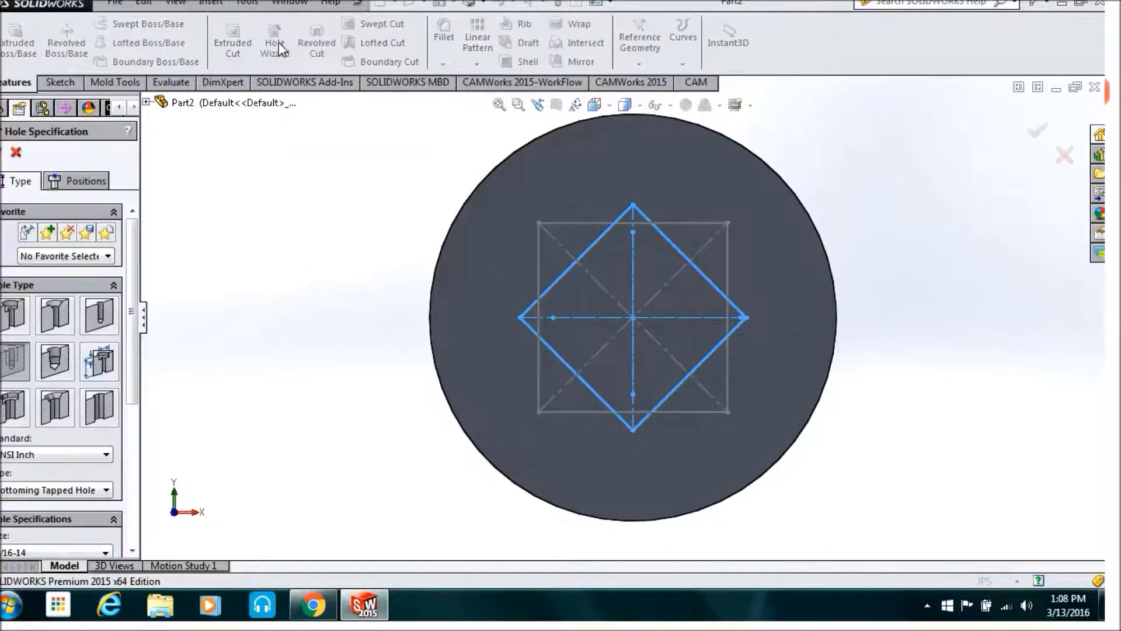
pyautogui.click(104, 316)
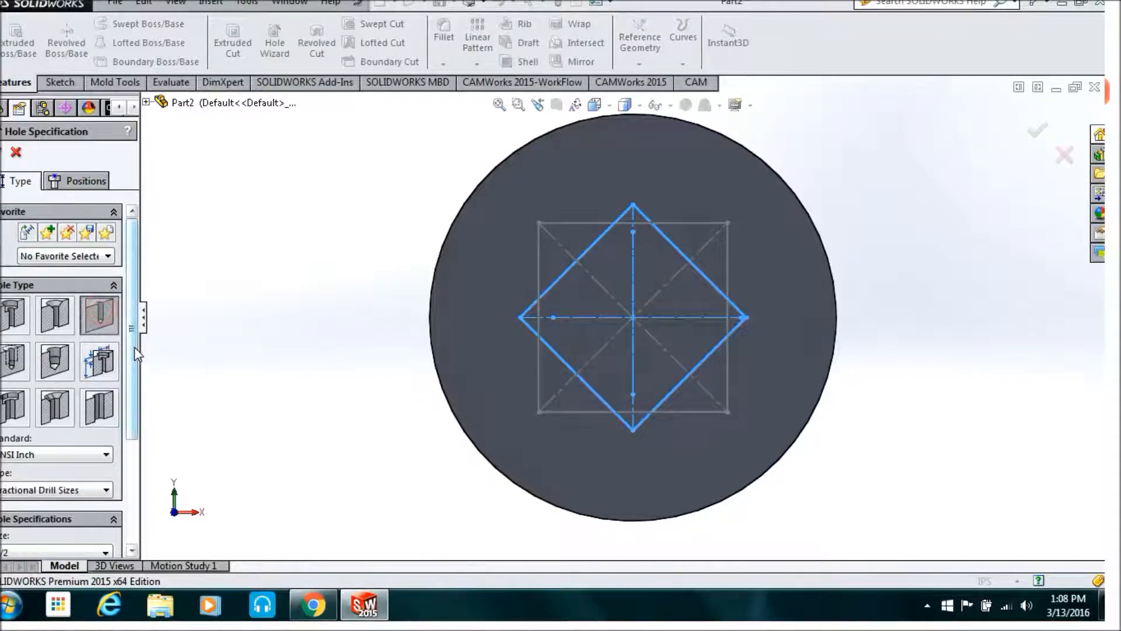
pyautogui.moveTo(131, 347); pyautogui.dragTo(128, 425)
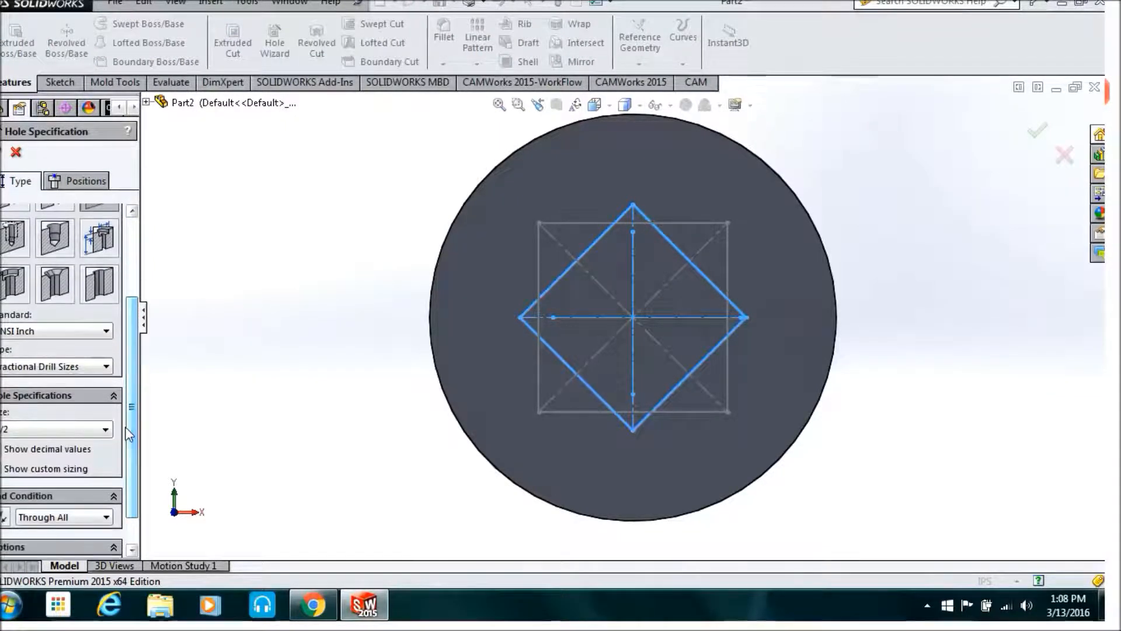
pyautogui.click(65, 180)
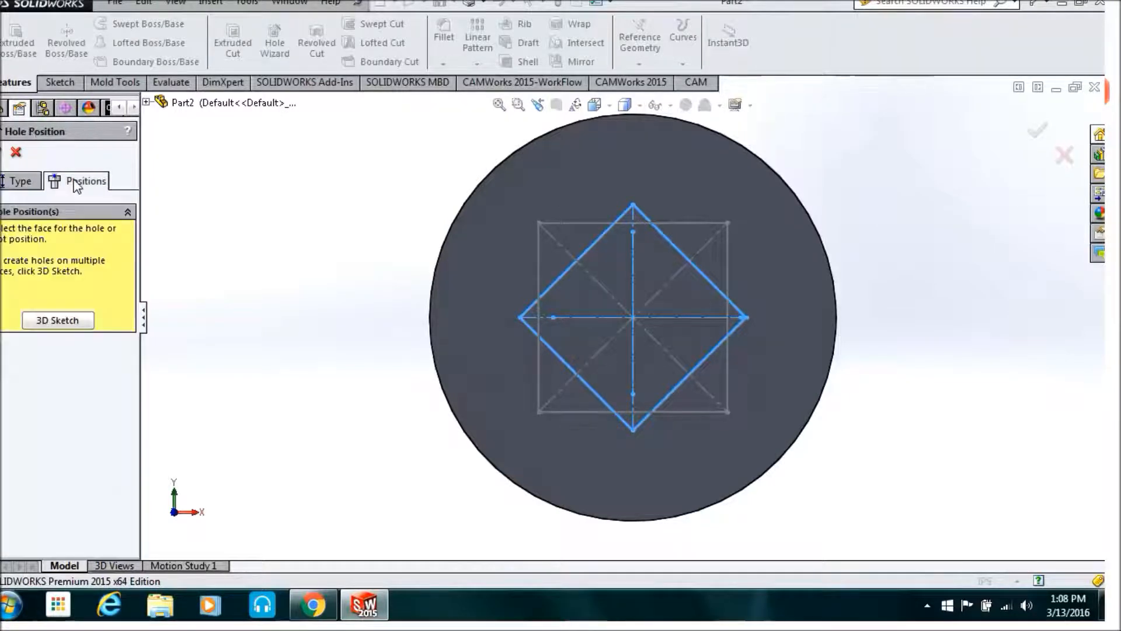
# Place the drilled holes on the disc face at all eight corners of the two overlapping squares and create them.
pyautogui.click(499, 338)
pyautogui.click(519, 317)
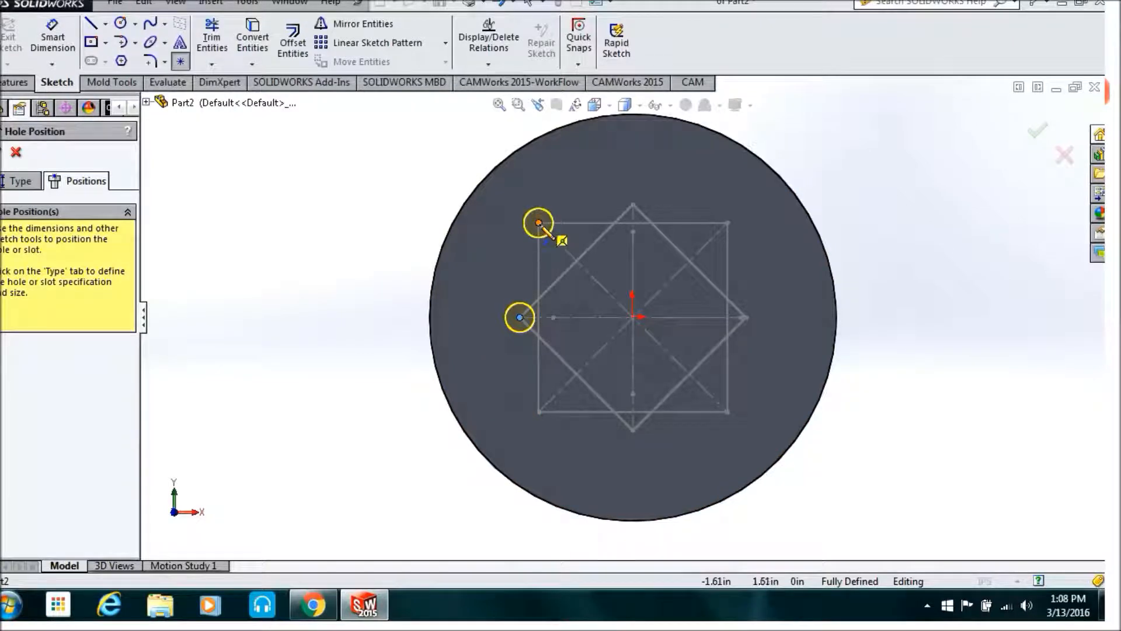
pyautogui.click(632, 204)
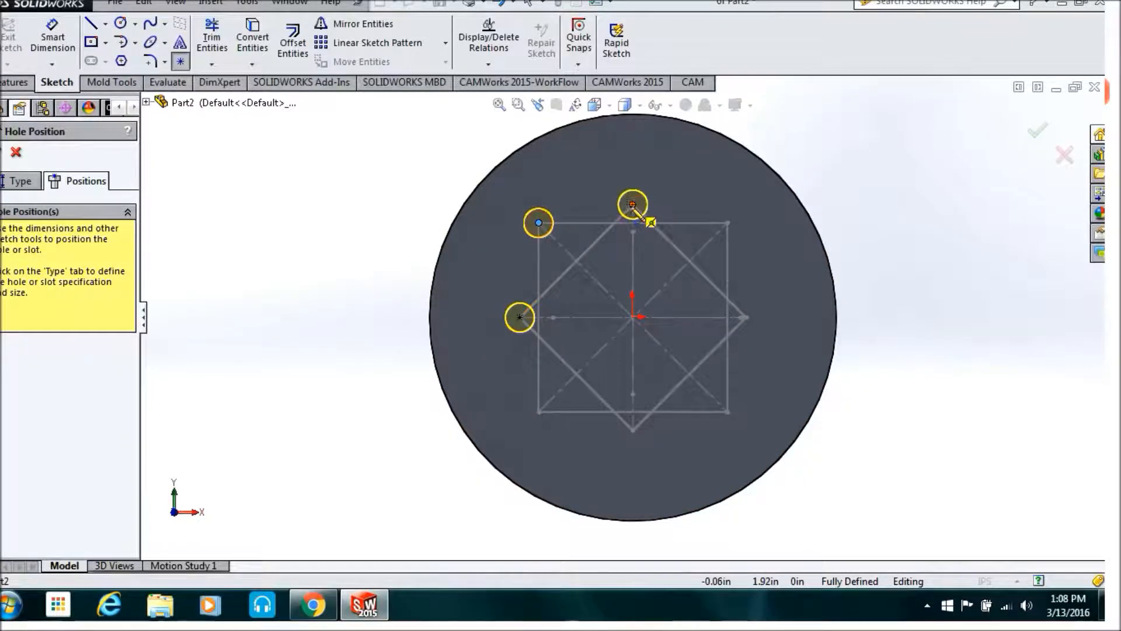
pyautogui.click(726, 222)
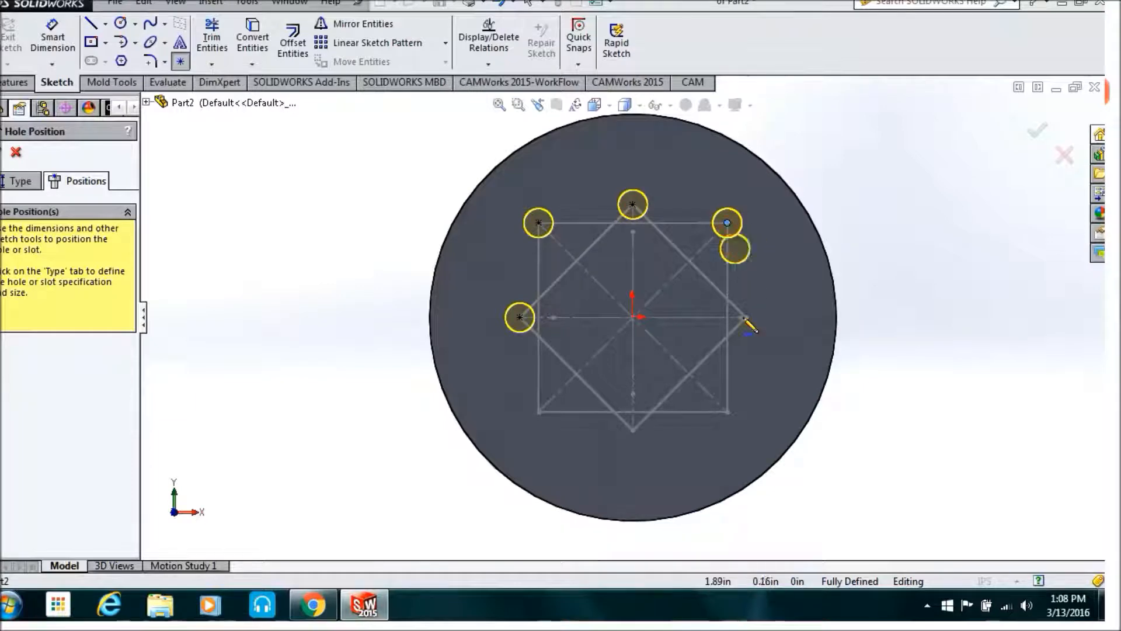
pyautogui.click(746, 317)
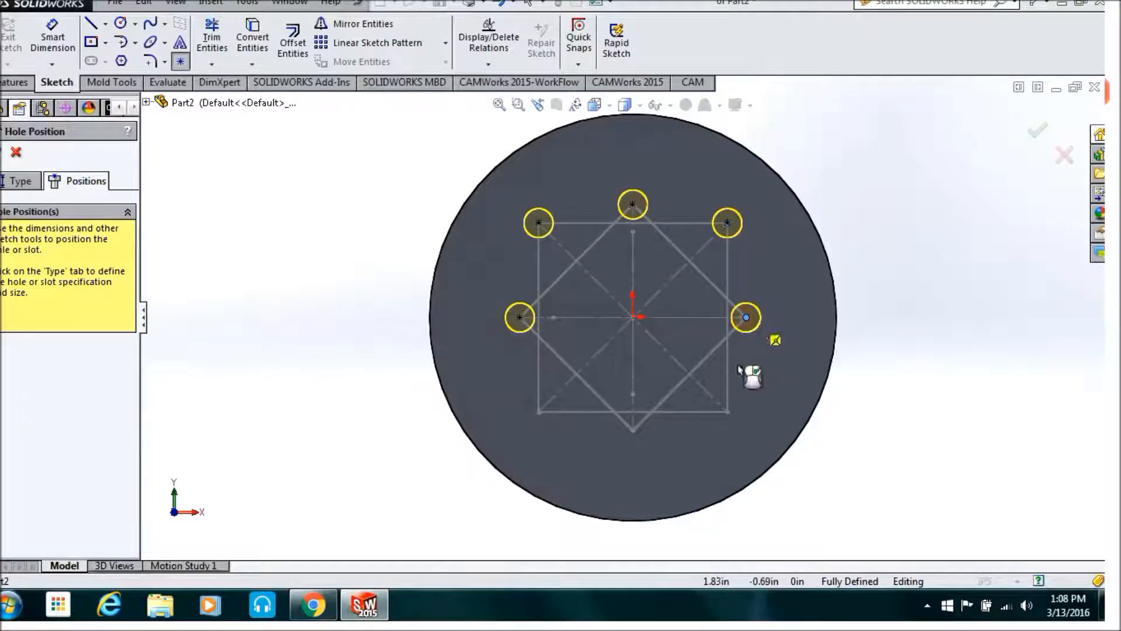
pyautogui.click(727, 411)
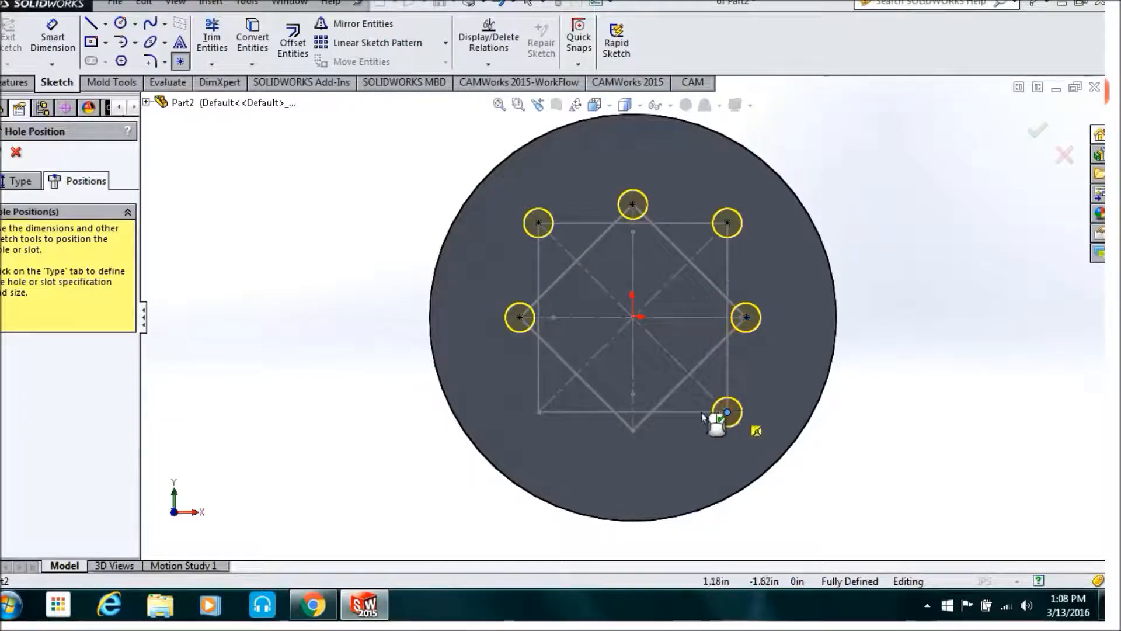
pyautogui.click(632, 431)
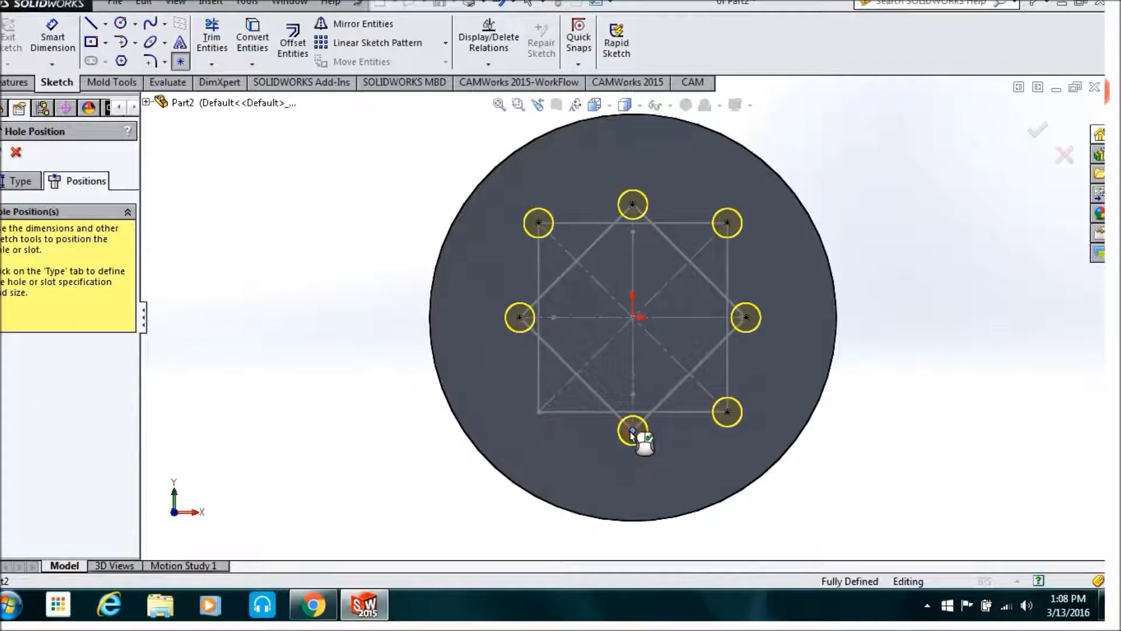
pyautogui.click(538, 412)
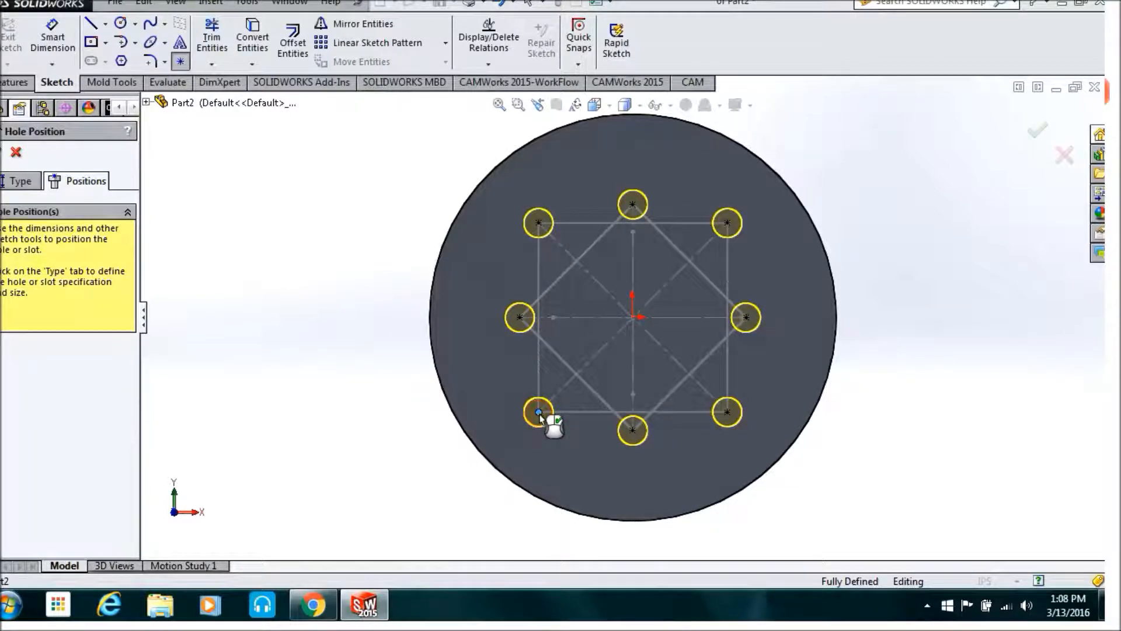
pyautogui.press('Escape')
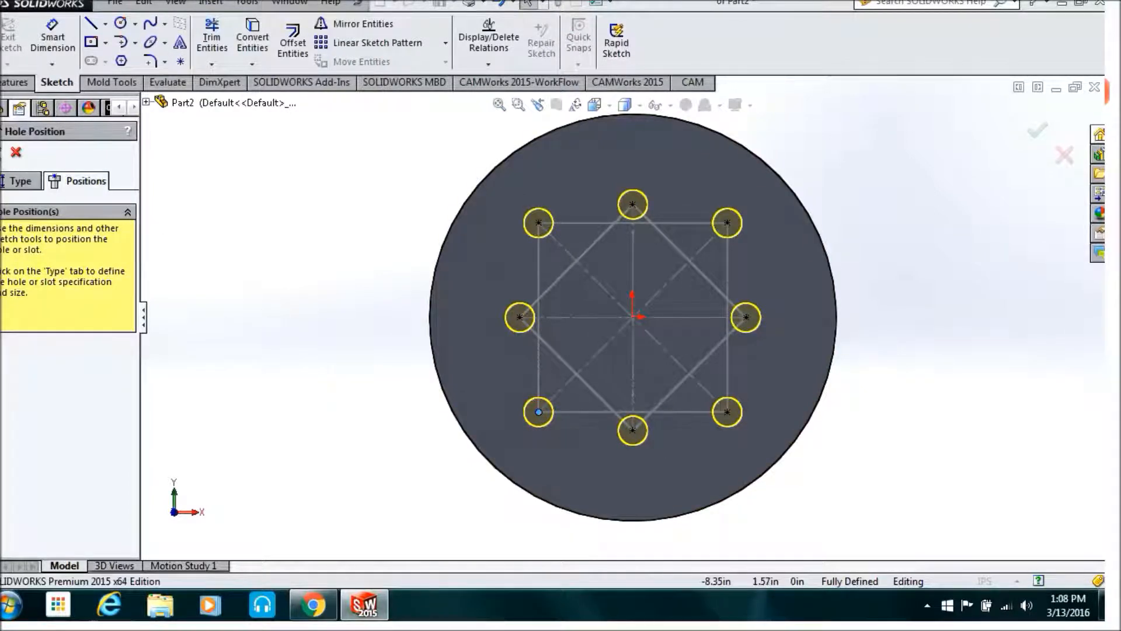
pyautogui.click(1, 152)
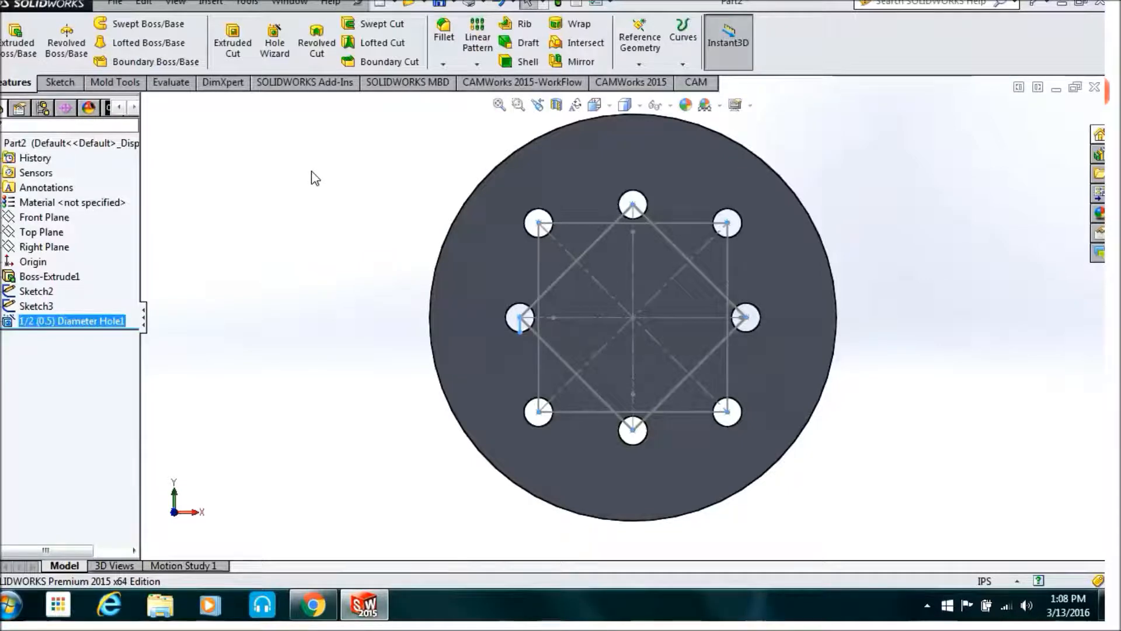
# Sketch a center rectangle about 1.05 in wide and 1.6 in high at the origin, inside the 3.25 in square's sketch.
pyautogui.click(61, 82)
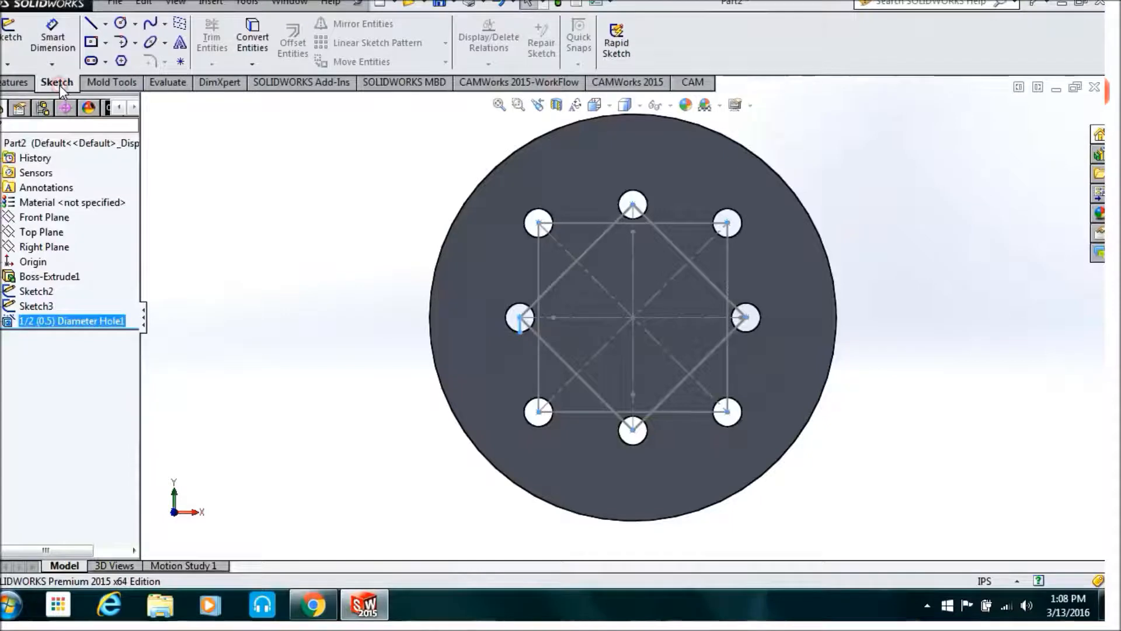
pyautogui.click(91, 42)
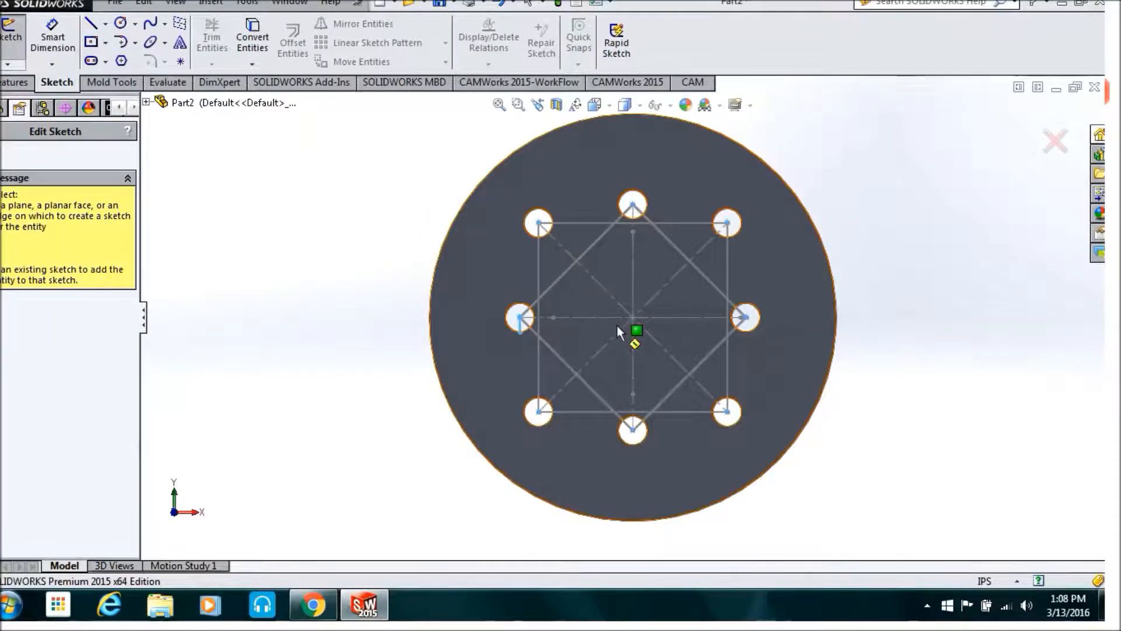
pyautogui.click(629, 321)
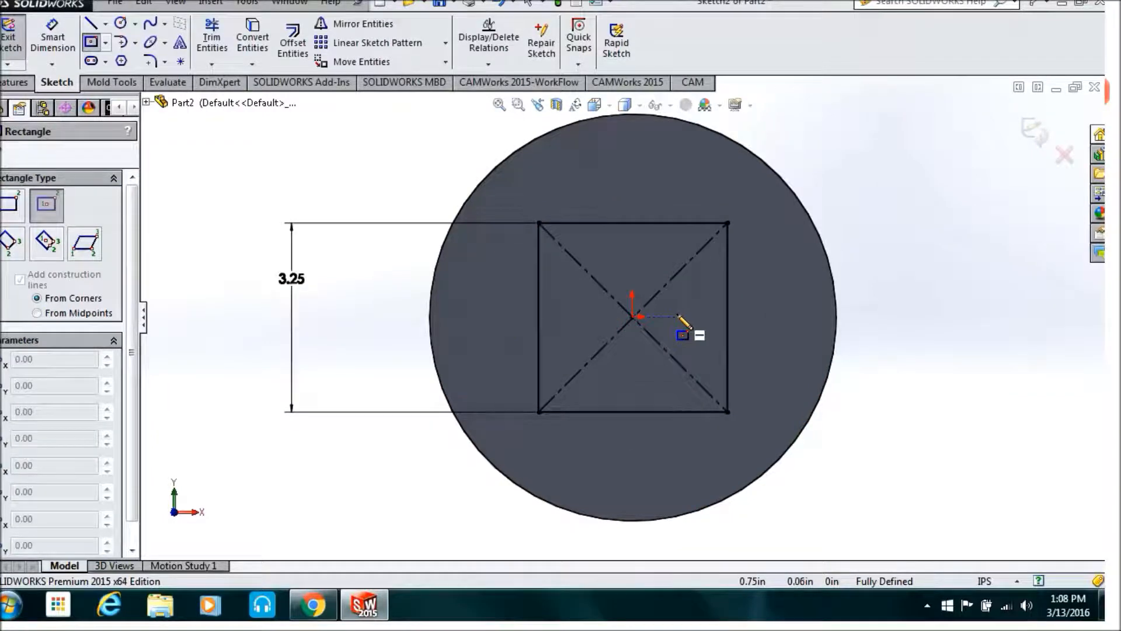
pyautogui.click(632, 317)
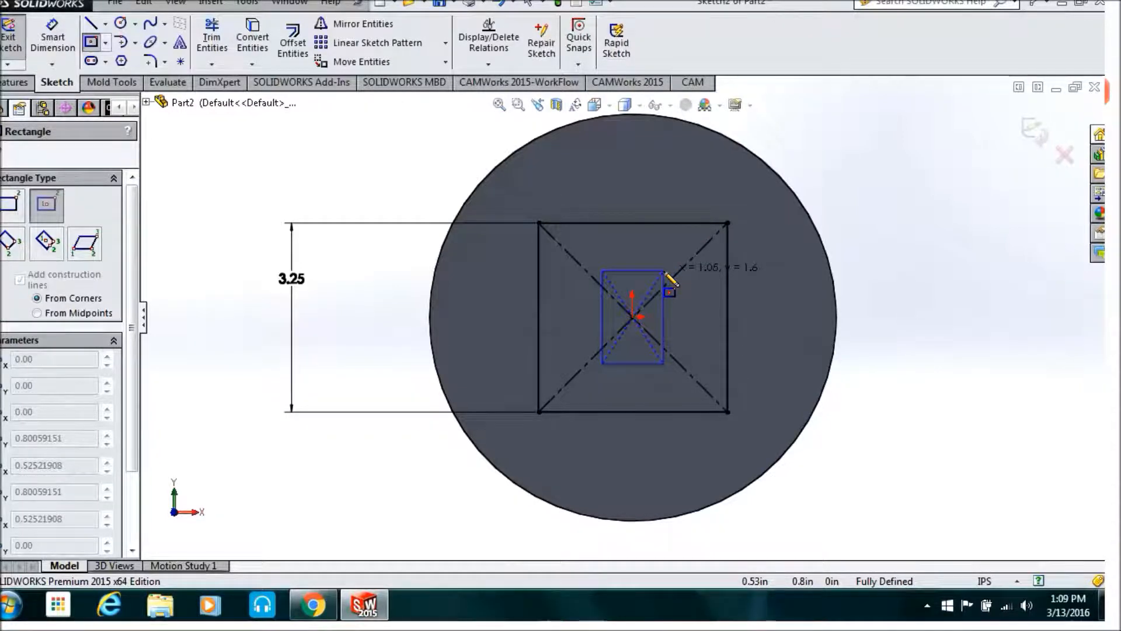
pyautogui.click(665, 271)
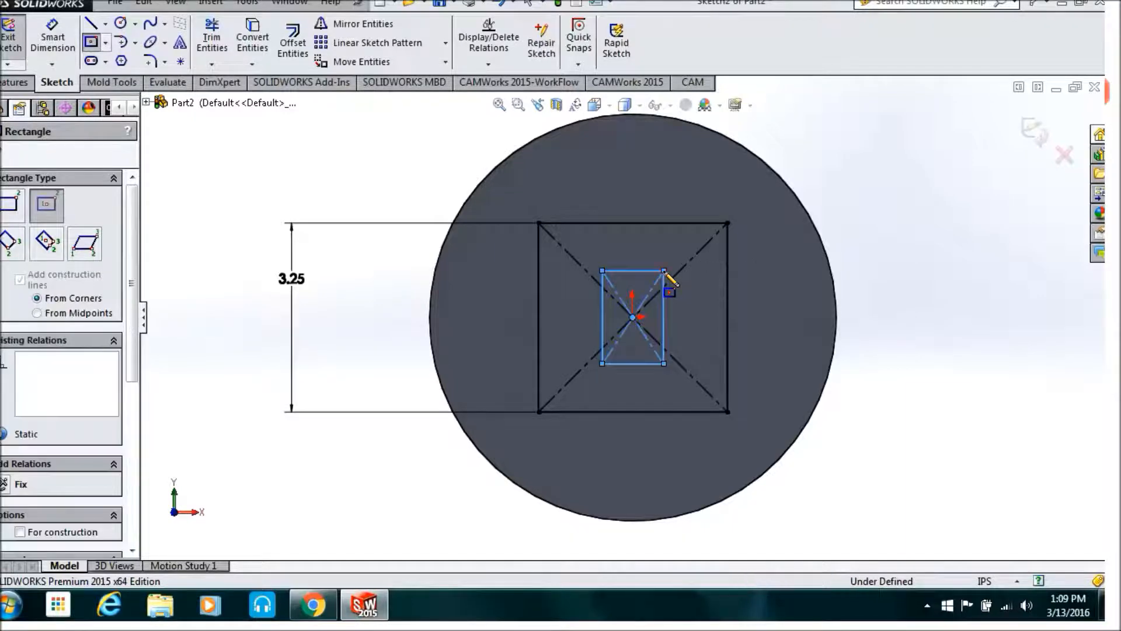
pyautogui.press('Escape')
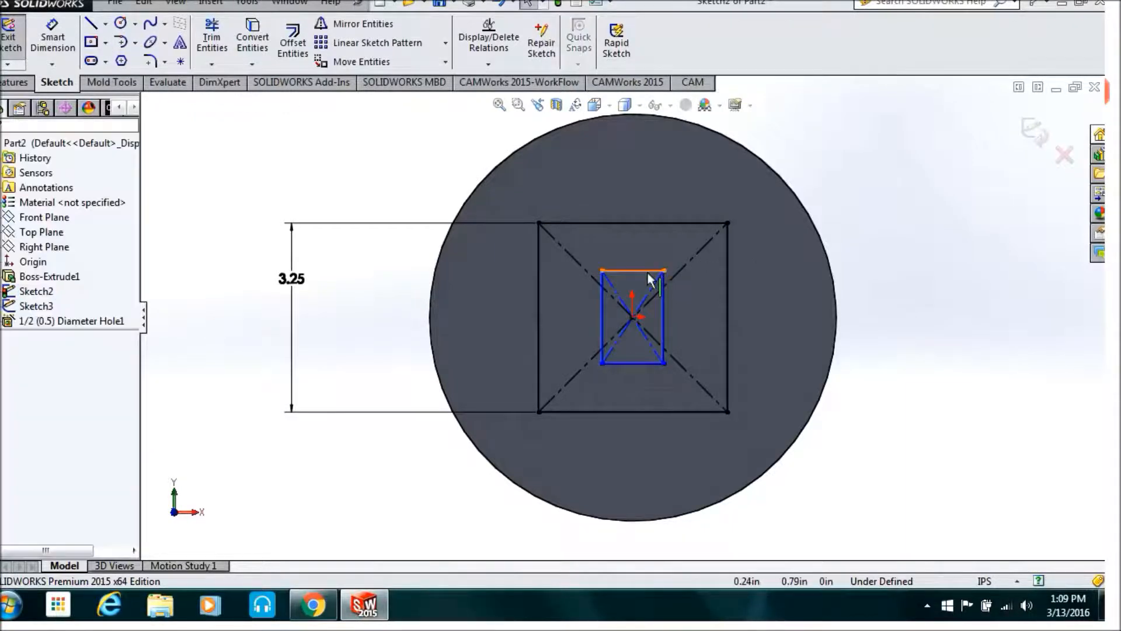
# Make all four sides of the small center rectangle equal in length.
pyautogui.click(664, 284)
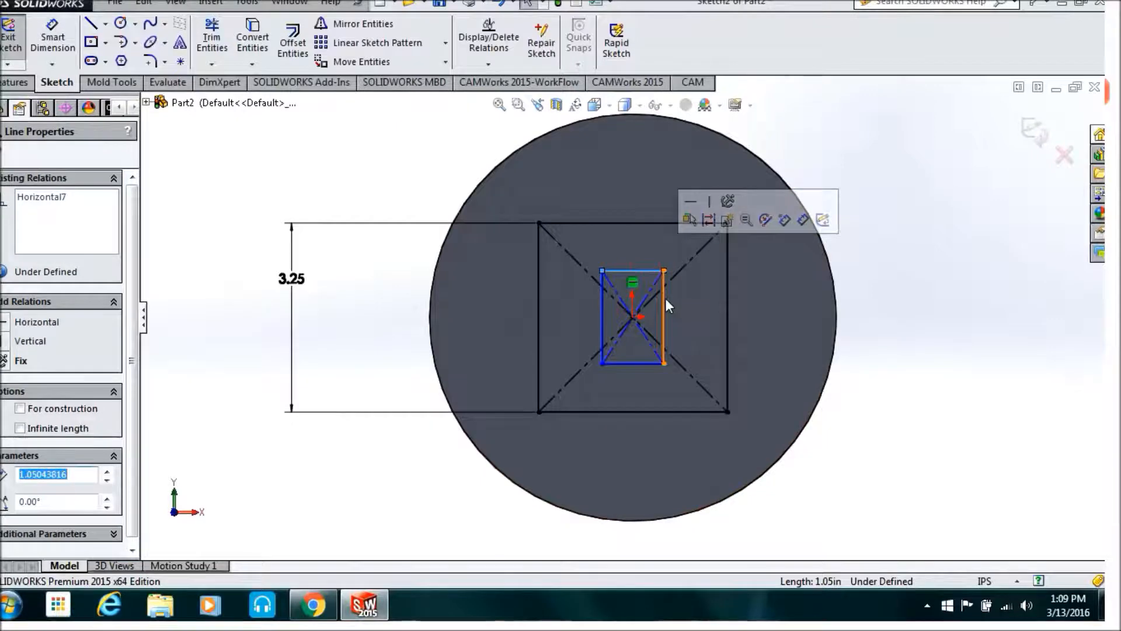
pyautogui.keyDown('ctrl'); pyautogui.click(649, 334); pyautogui.keyUp('ctrl')
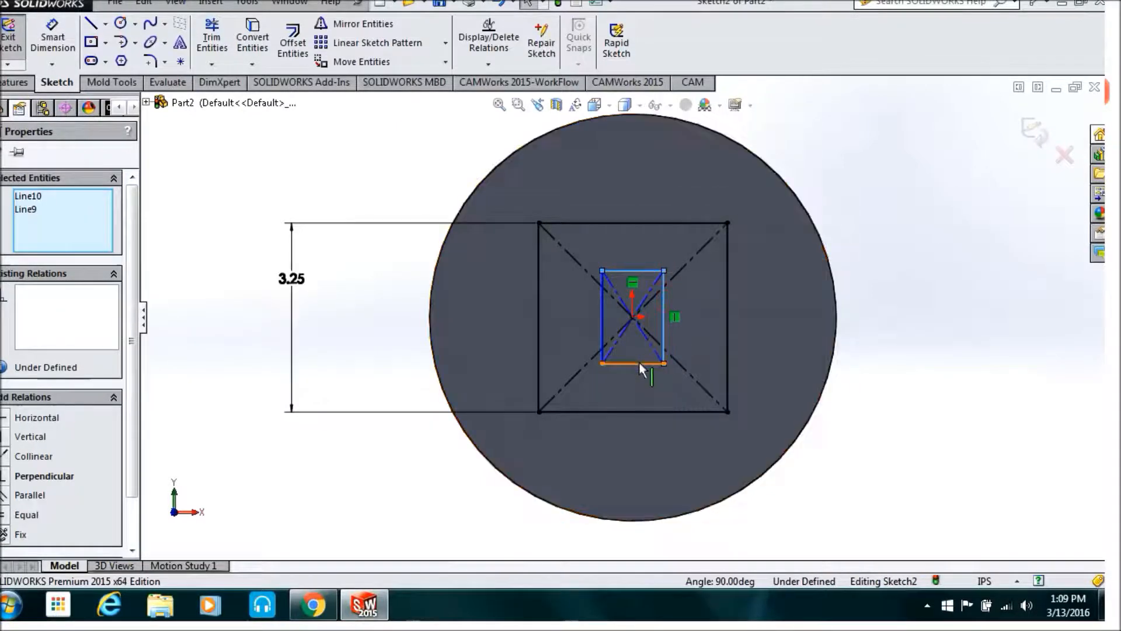
pyautogui.keyDown('ctrl'); pyautogui.click(602, 334); pyautogui.keyUp('ctrl')
pyautogui.keyDown('ctrl'); pyautogui.click(604, 329); pyautogui.keyUp('ctrl')
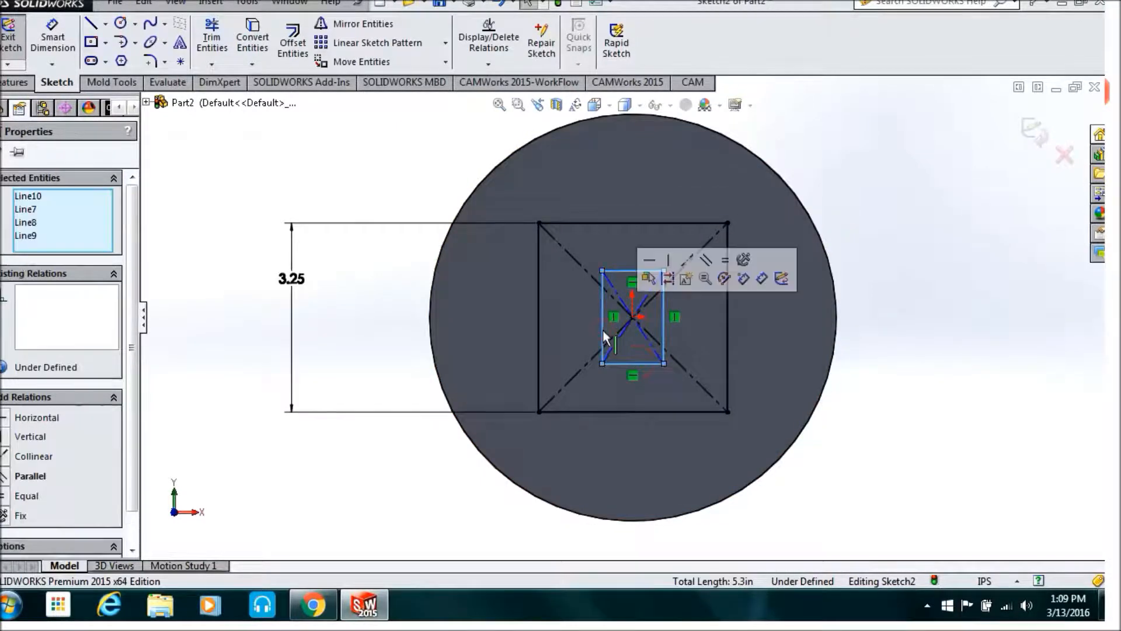
pyautogui.click(724, 258)
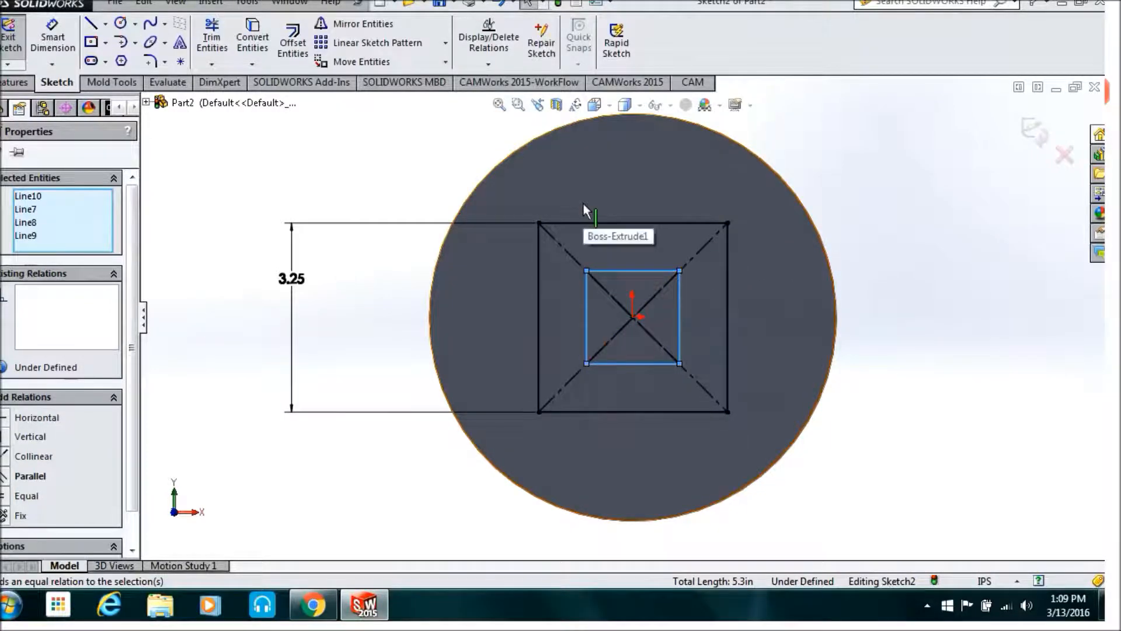
pyautogui.click(385, 182)
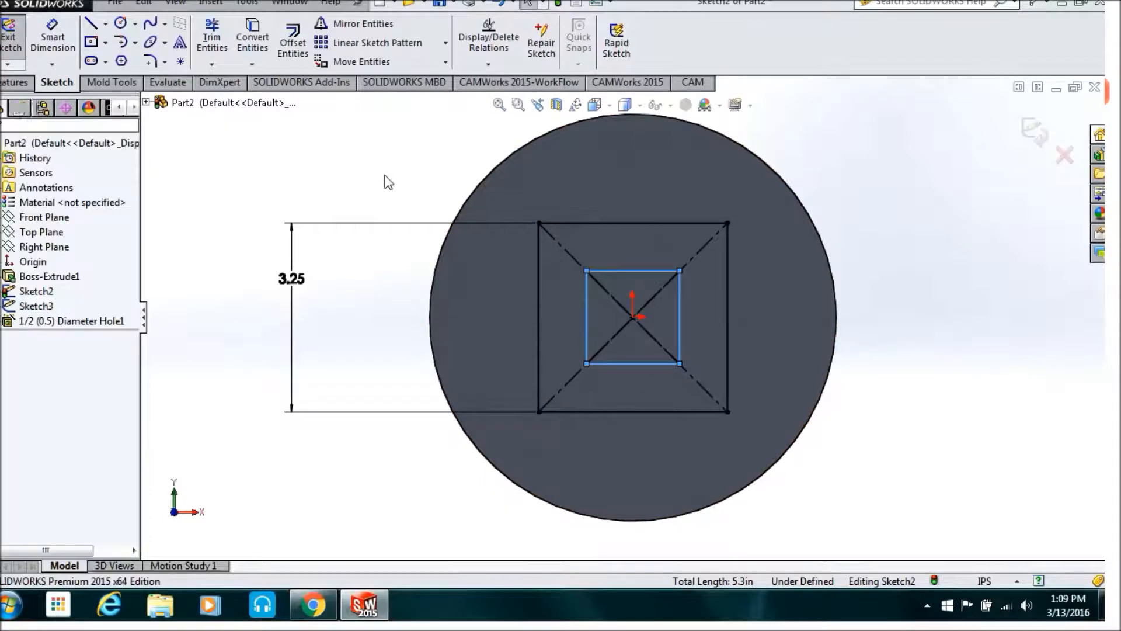
pyautogui.click(587, 271)
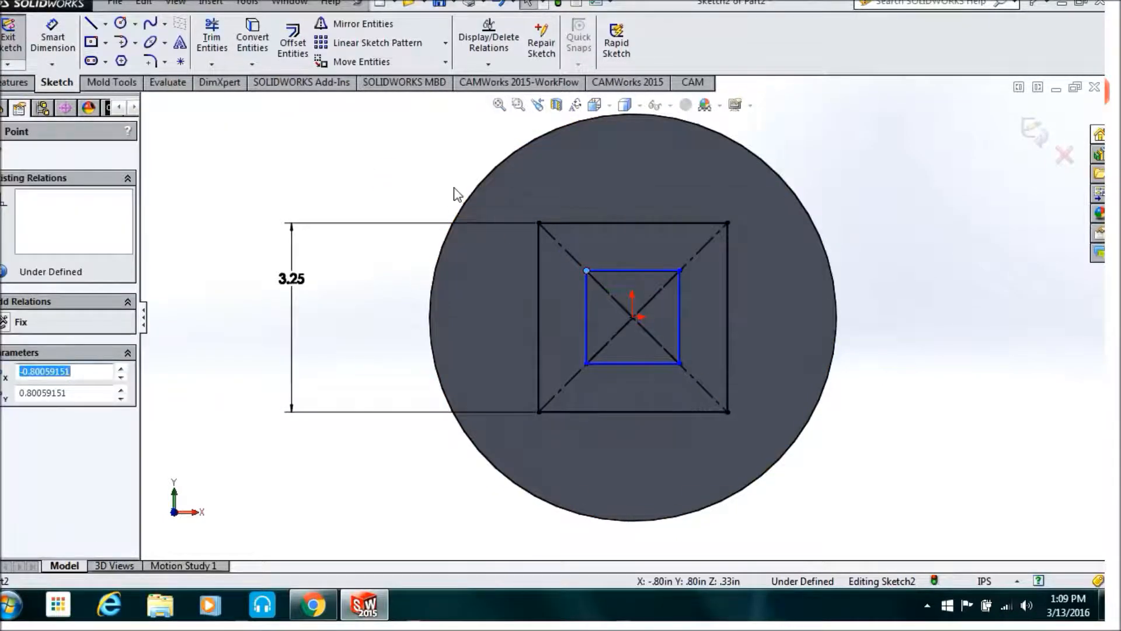
pyautogui.keyDown('ctrl'); pyautogui.click(634, 318); pyautogui.keyUp('ctrl')
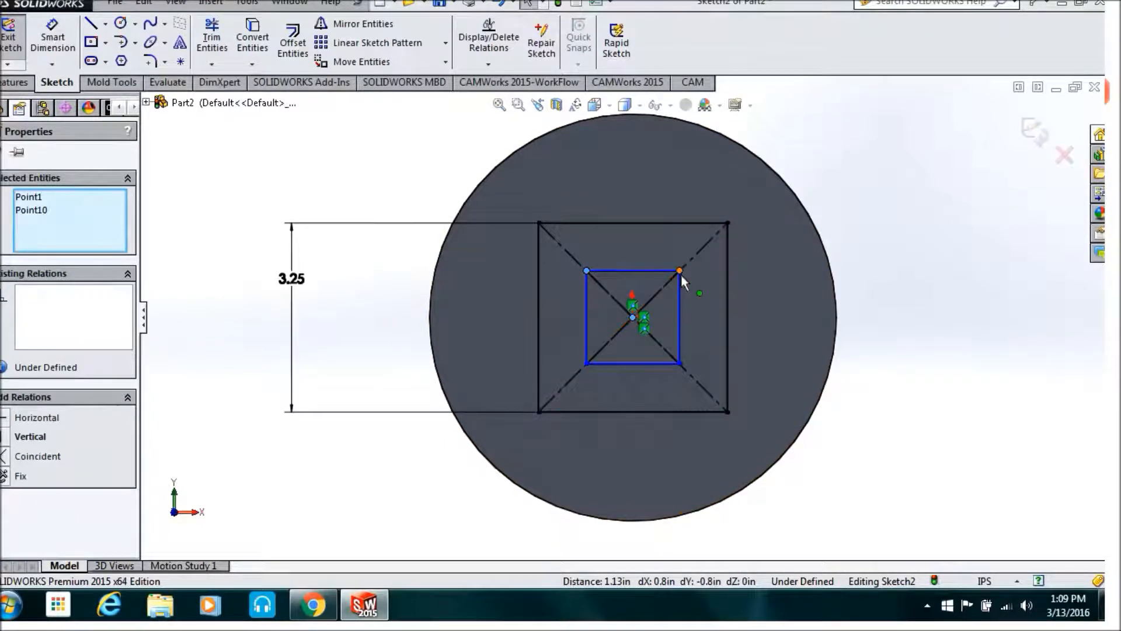
pyautogui.keyDown('ctrl'); pyautogui.click(679, 271); pyautogui.keyUp('ctrl')
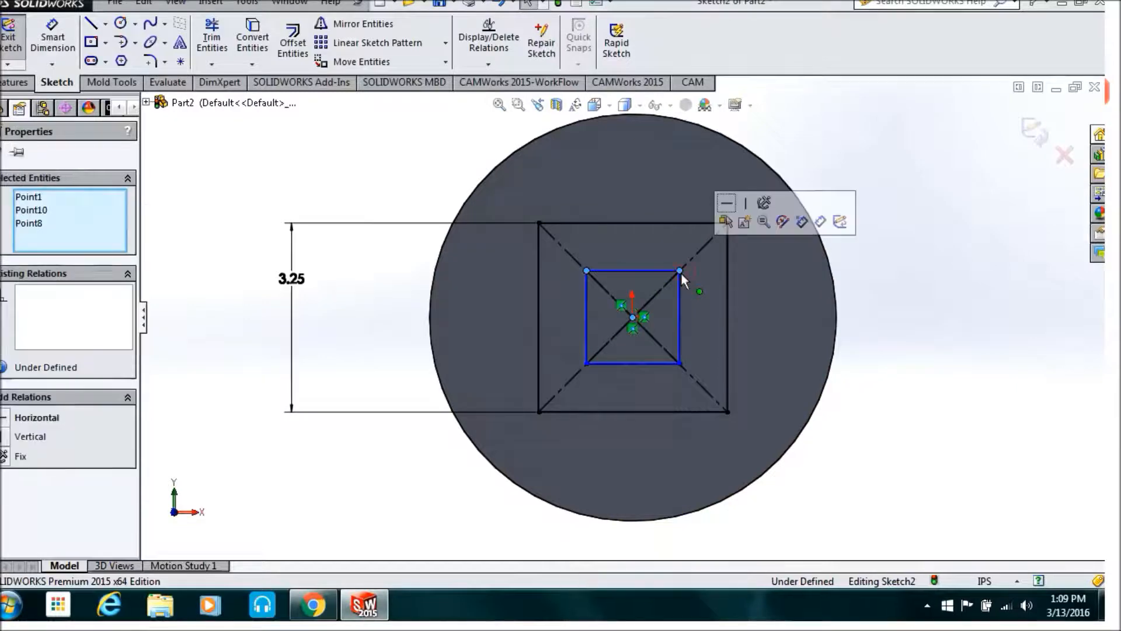
pyautogui.click(873, 304)
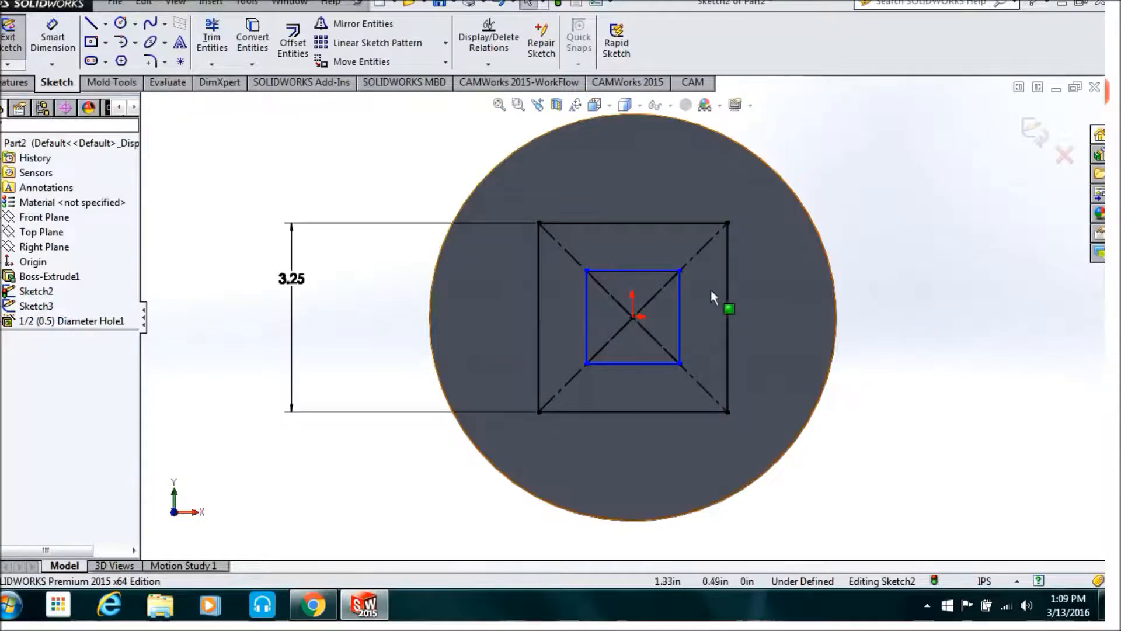
# Add Perpendicular relations between the small square's top and right sides and between its left and bottom sides.
pyautogui.click(665, 270)
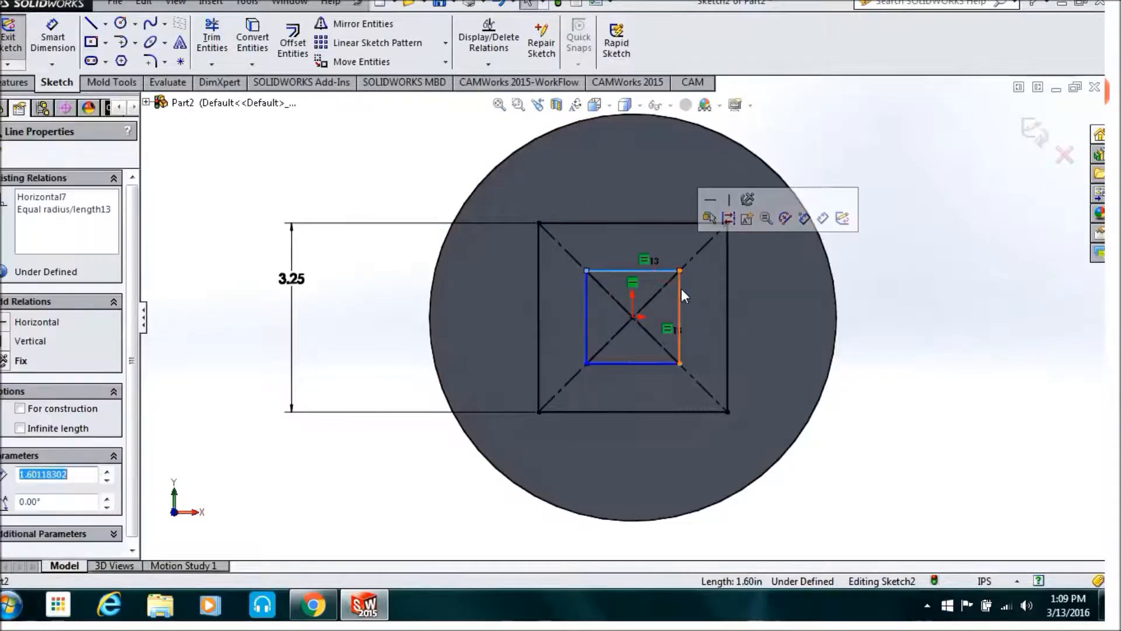
pyautogui.click(680, 291)
pyautogui.click(785, 222)
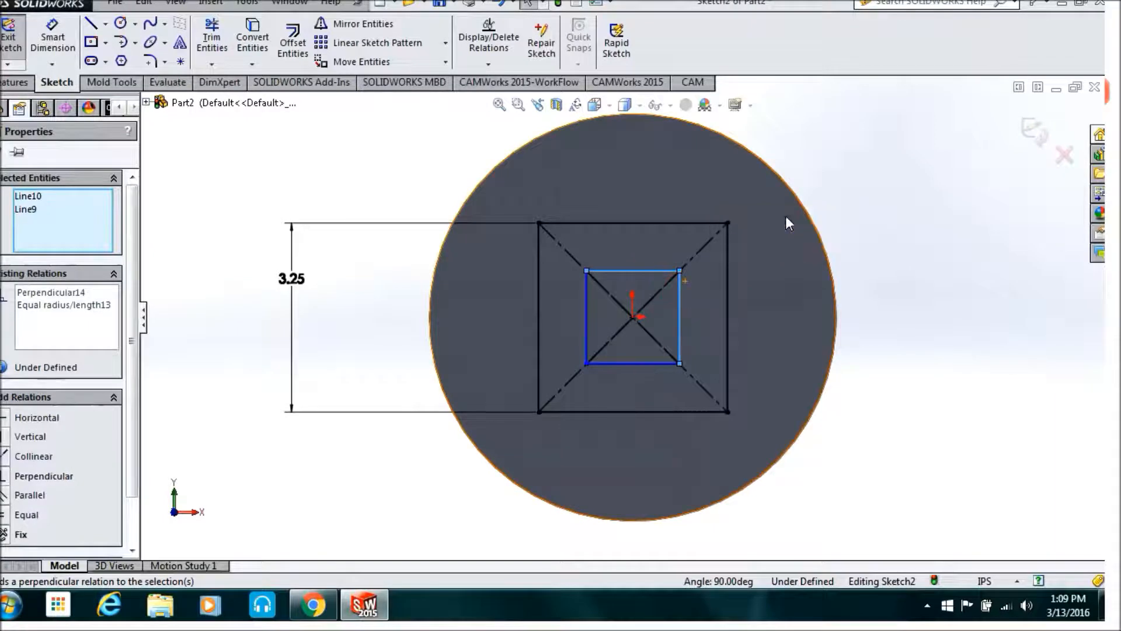
pyautogui.click(586, 331)
pyautogui.keyDown('ctrl'); pyautogui.click(604, 362); pyautogui.keyUp('ctrl')
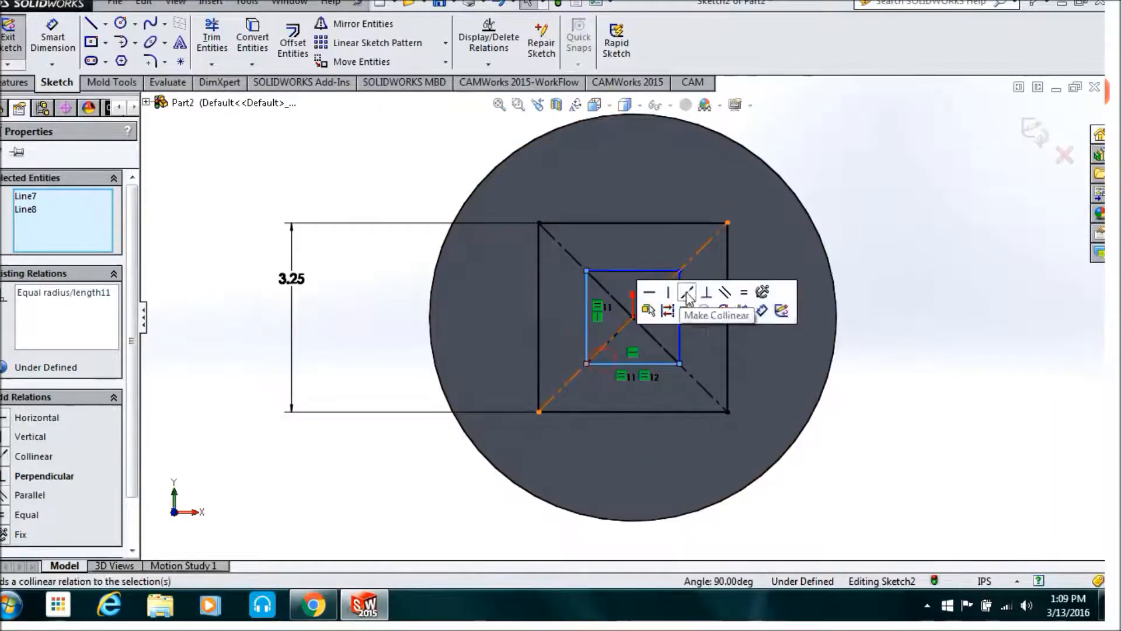
pyautogui.click(705, 291)
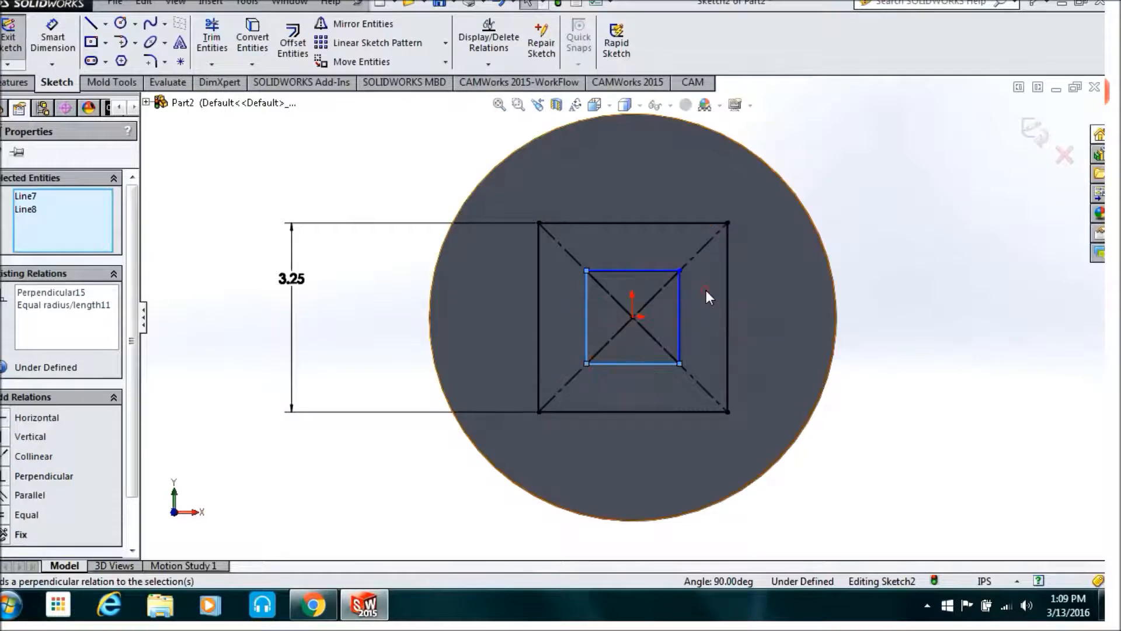
pyautogui.click(879, 257)
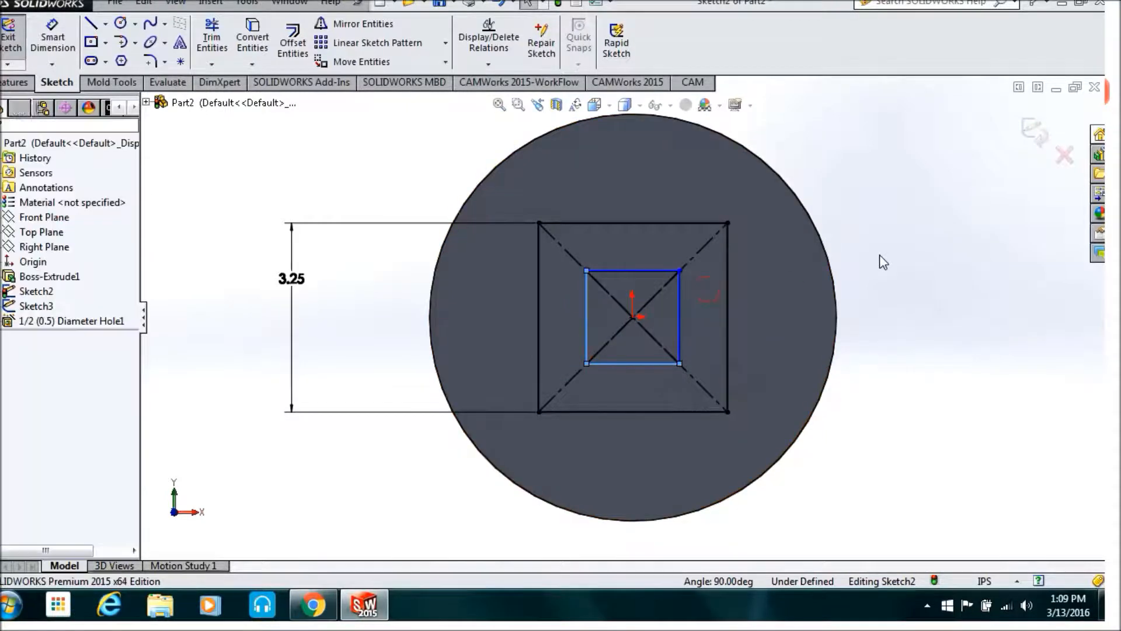
# Dimension the small central square's left side, set it to 2 in, and exit the sketch.
pyautogui.click(53, 38)
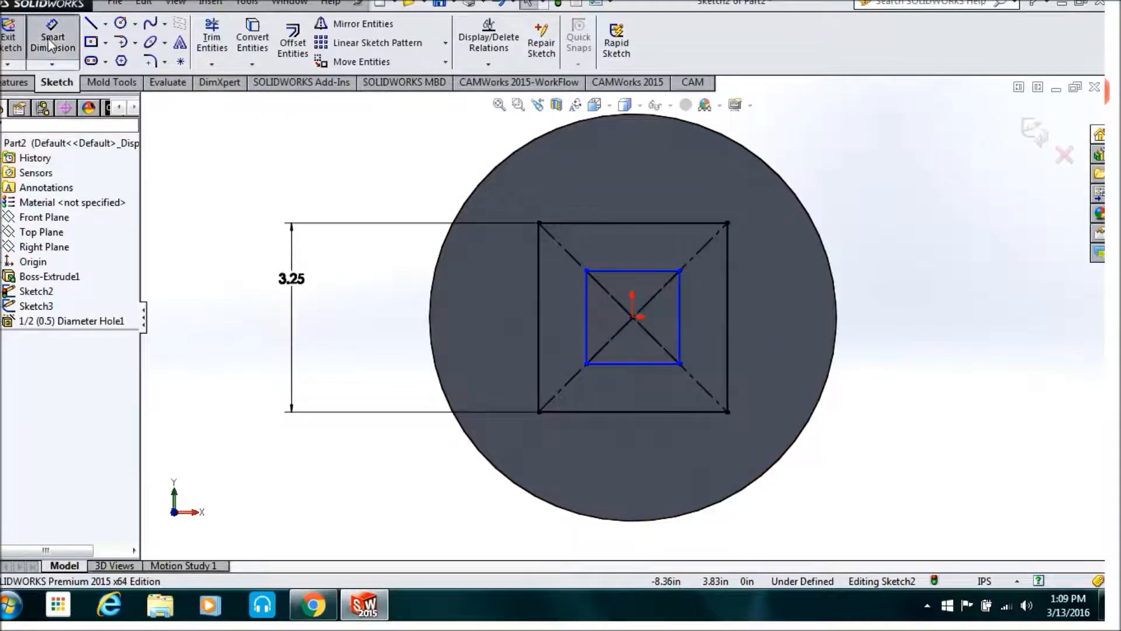
pyautogui.click(586, 324)
pyautogui.click(403, 316)
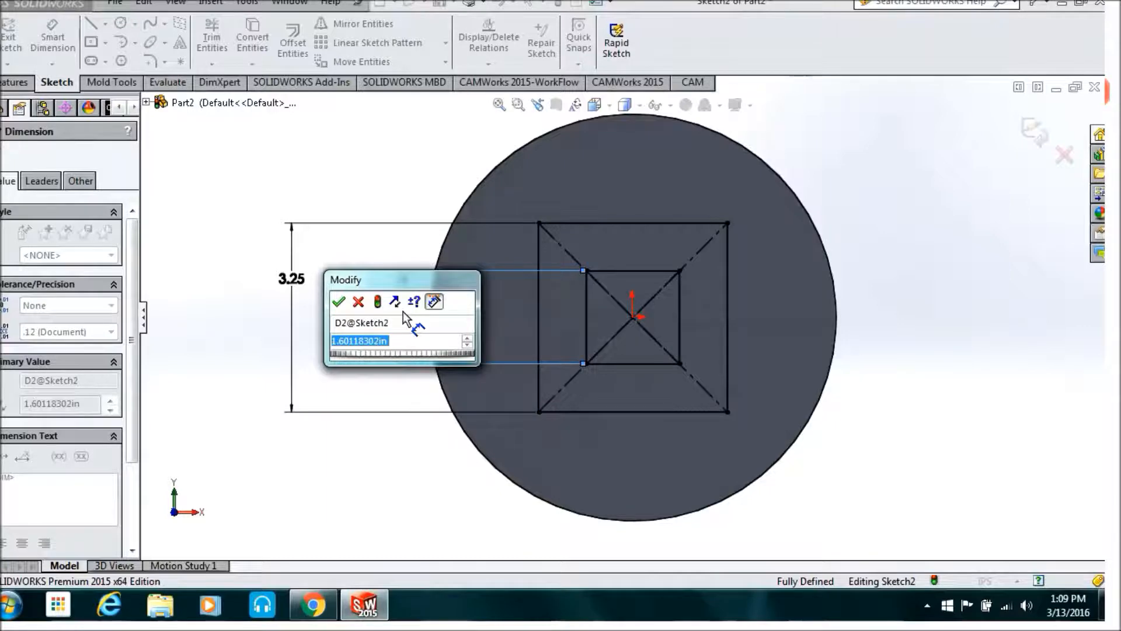
pyautogui.write('2')
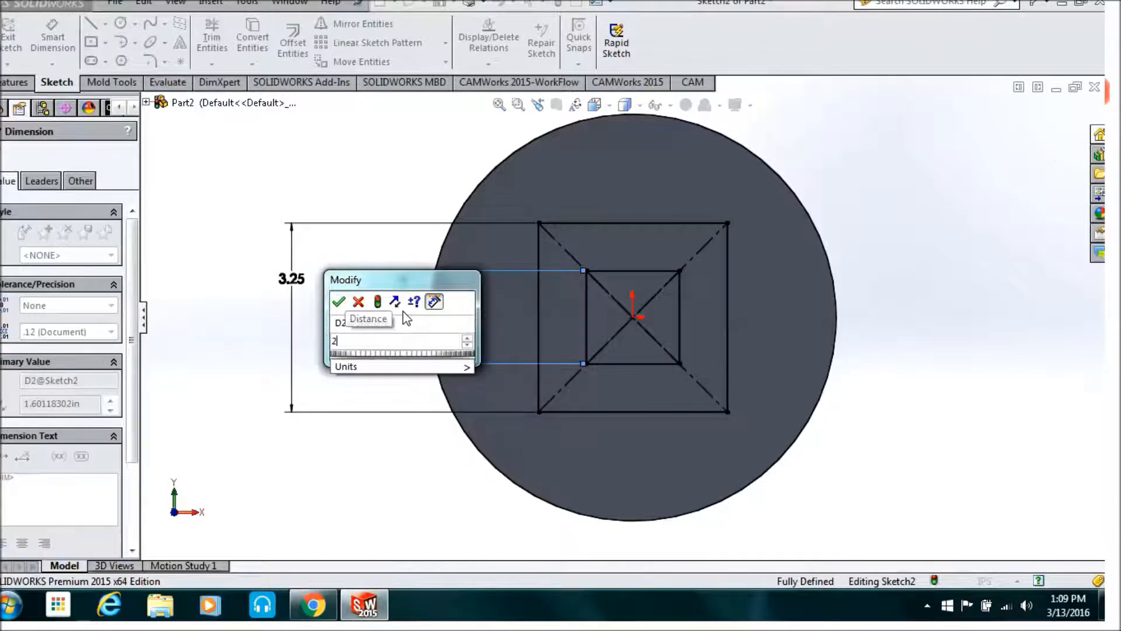
pyautogui.click(339, 301)
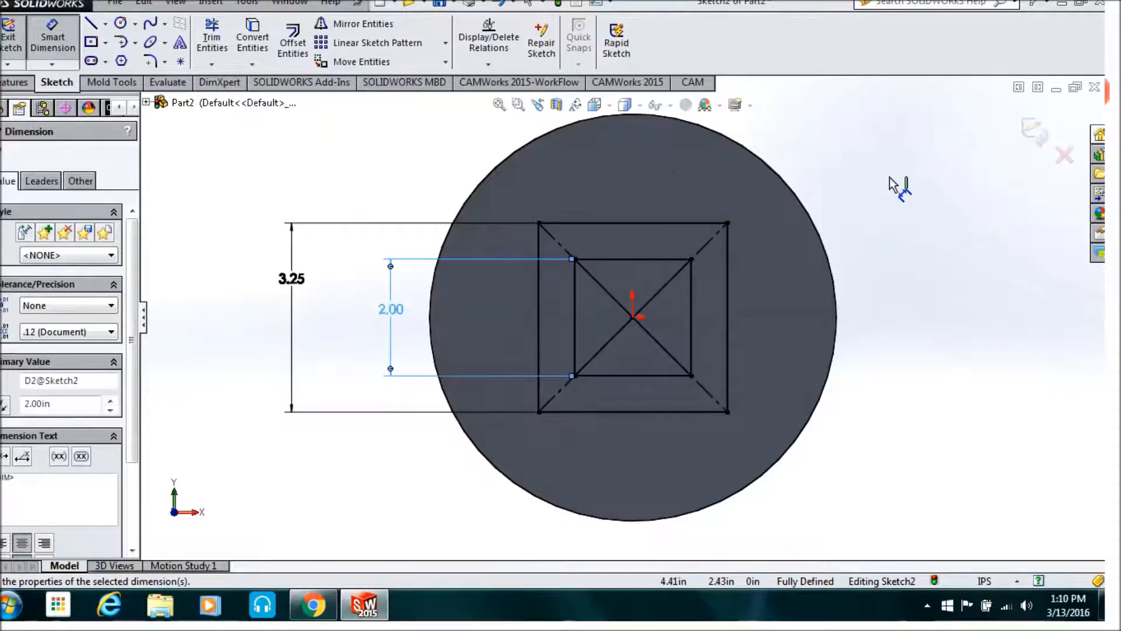
pyautogui.click(1028, 132)
pyautogui.click(1028, 129)
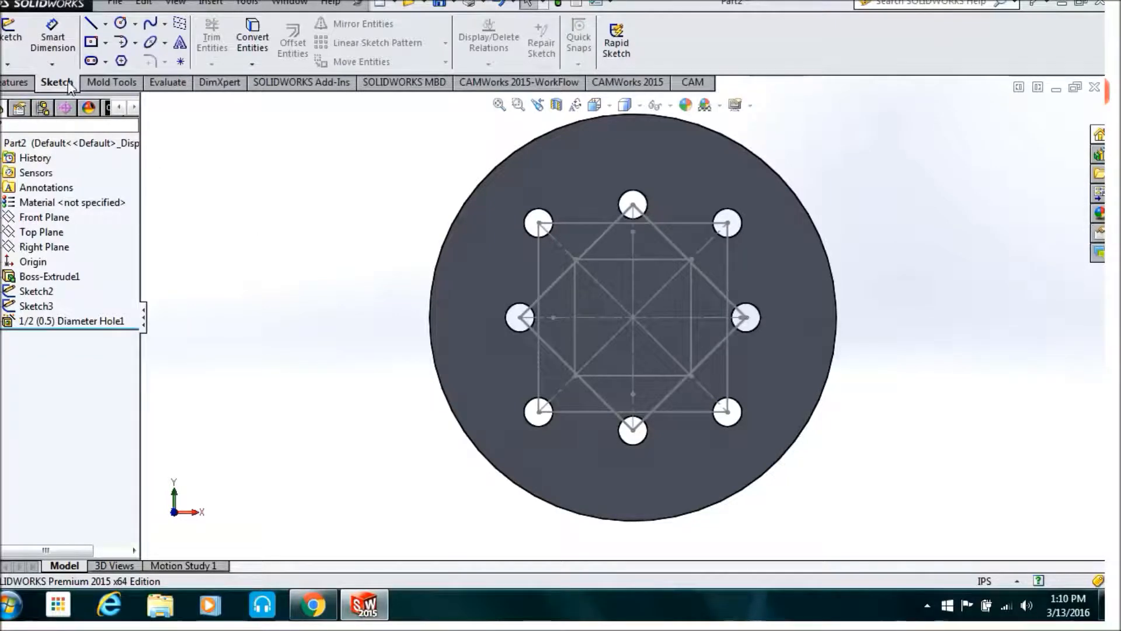
pyautogui.click(15, 85)
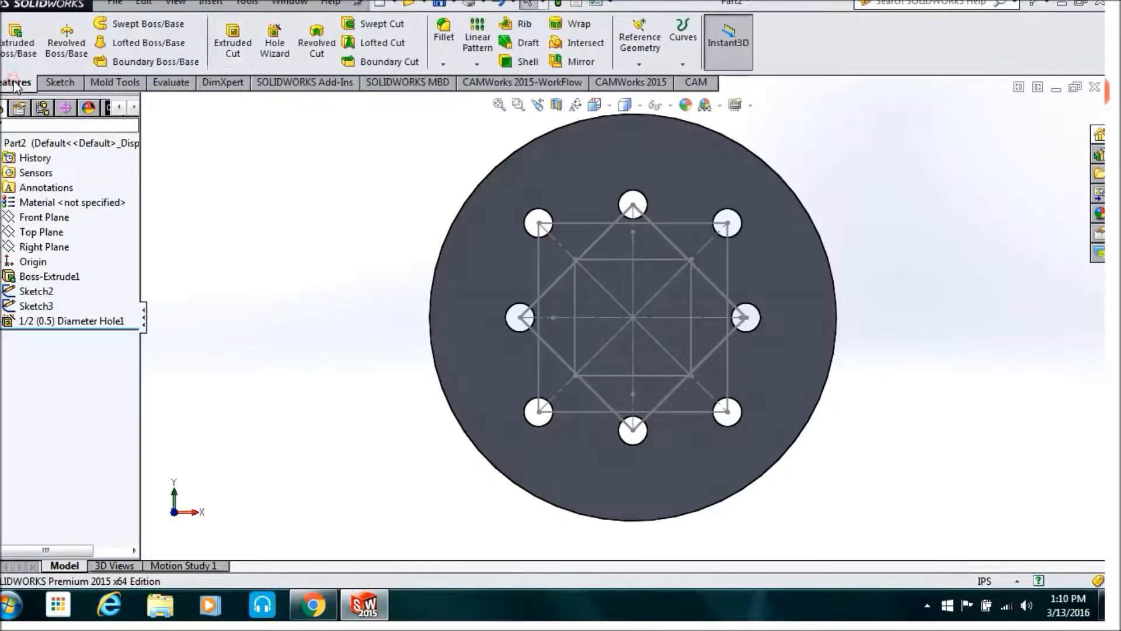
pyautogui.click(273, 44)
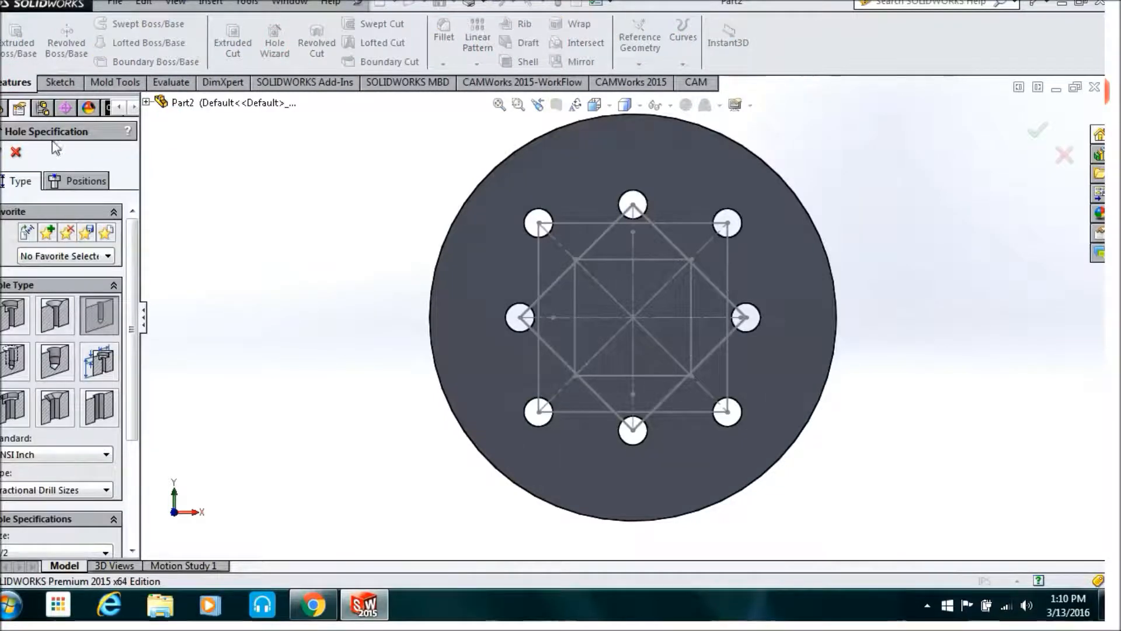
pyautogui.click(16, 152)
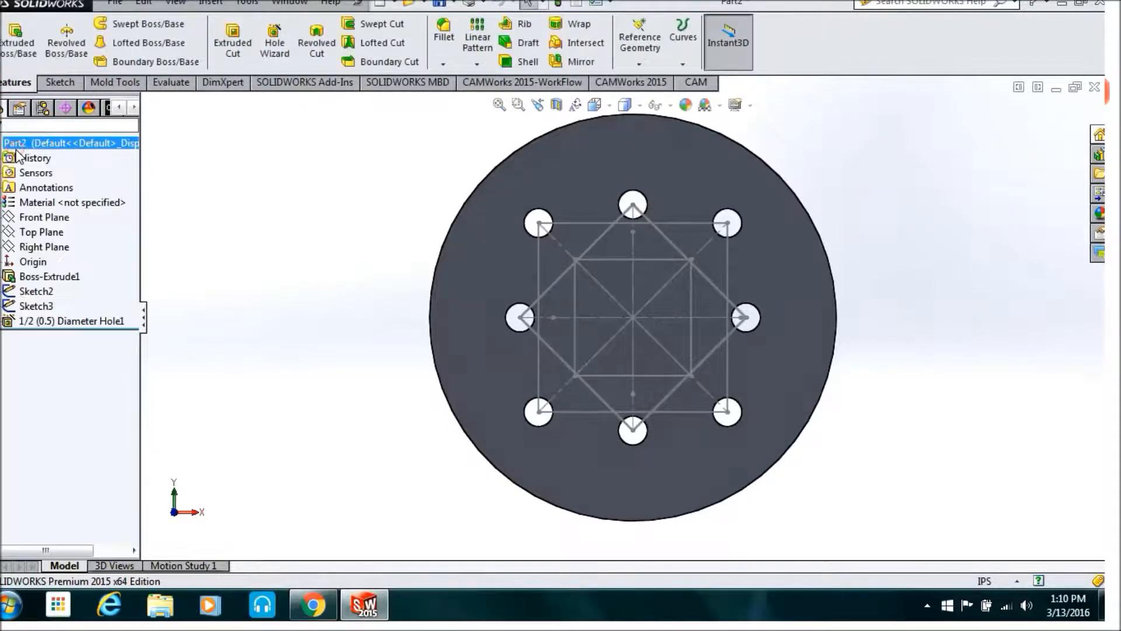
# Sketch an eight-sided polygon on the disc face, centered at the origin, with an inscribed circle about 5.64 in in diameter.
pyautogui.click(54, 83)
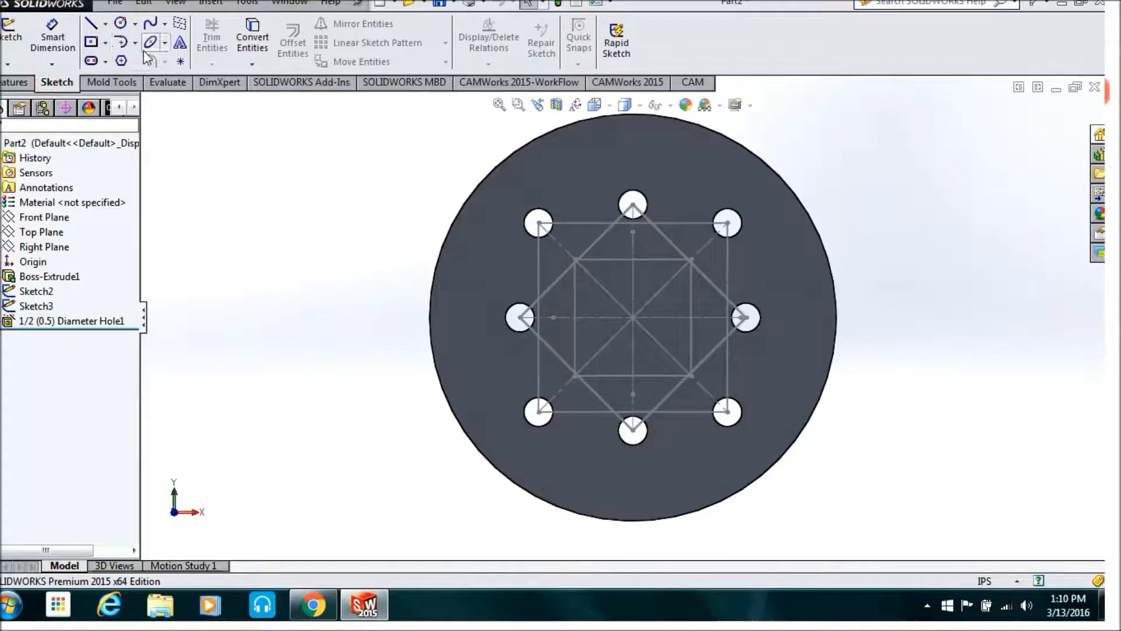
pyautogui.click(123, 62)
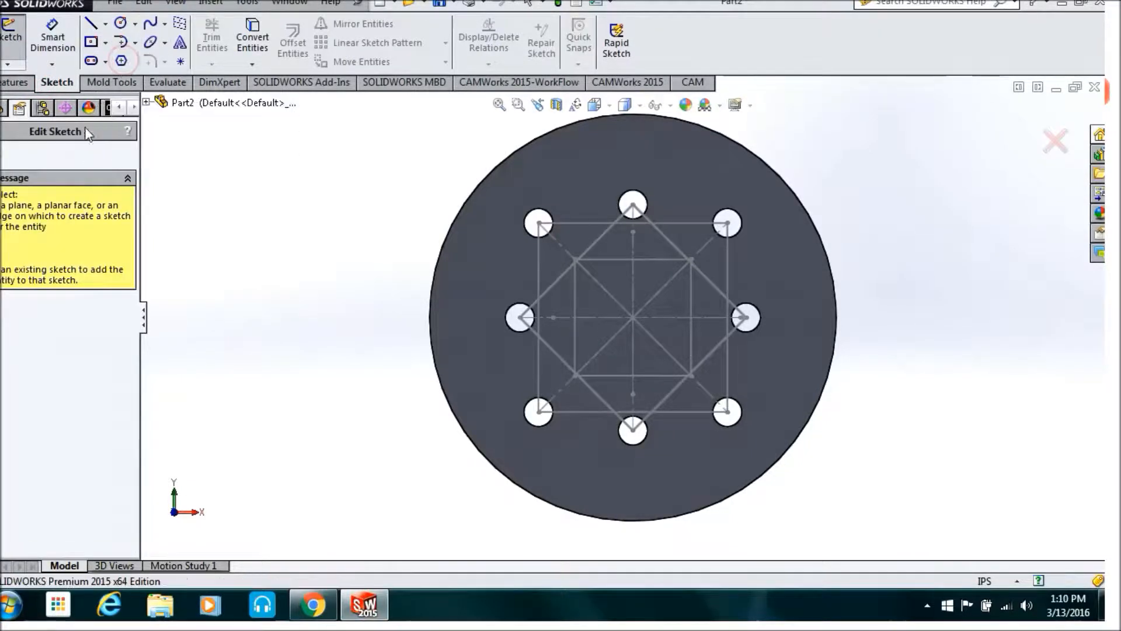
pyautogui.click(479, 356)
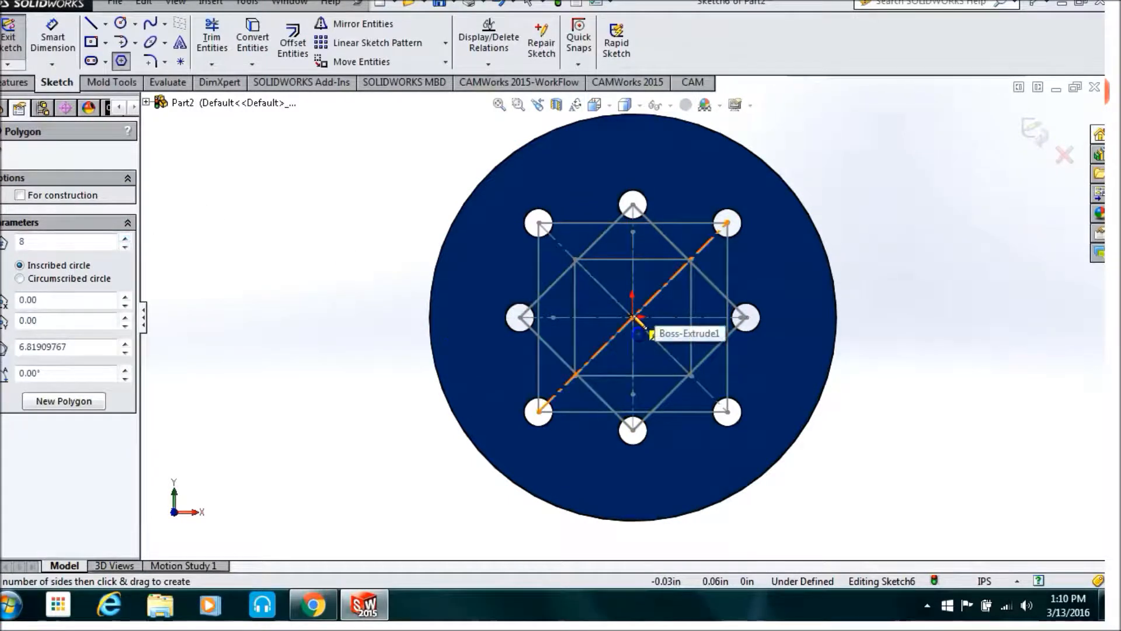
pyautogui.moveTo(633, 319); pyautogui.dragTo(759, 443)
pyautogui.press('Escape')
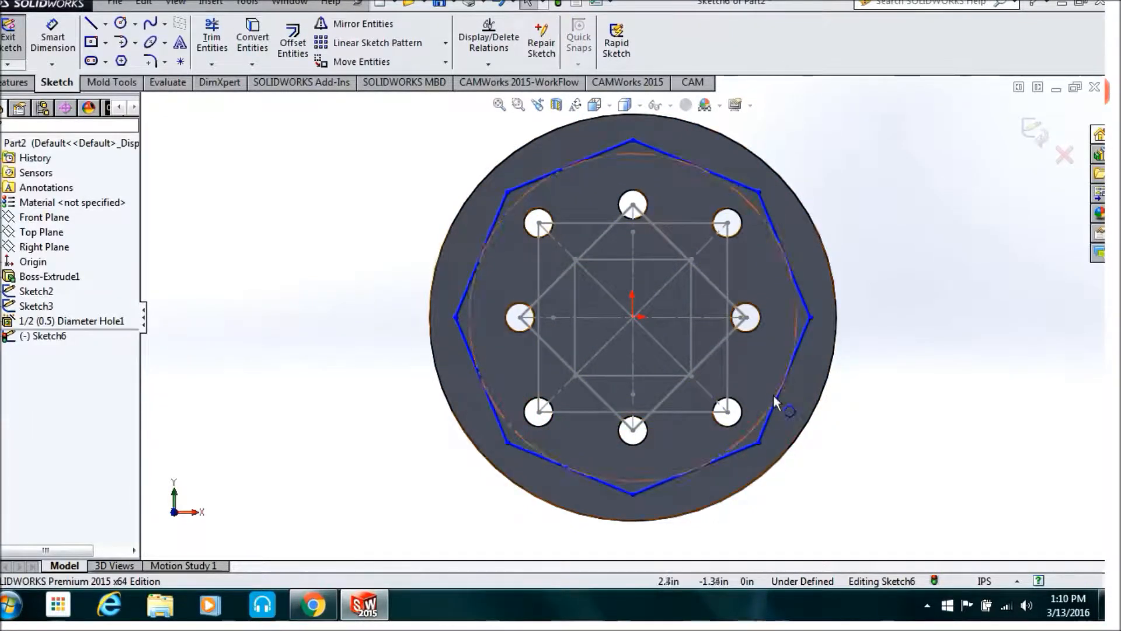
pyautogui.click(789, 369)
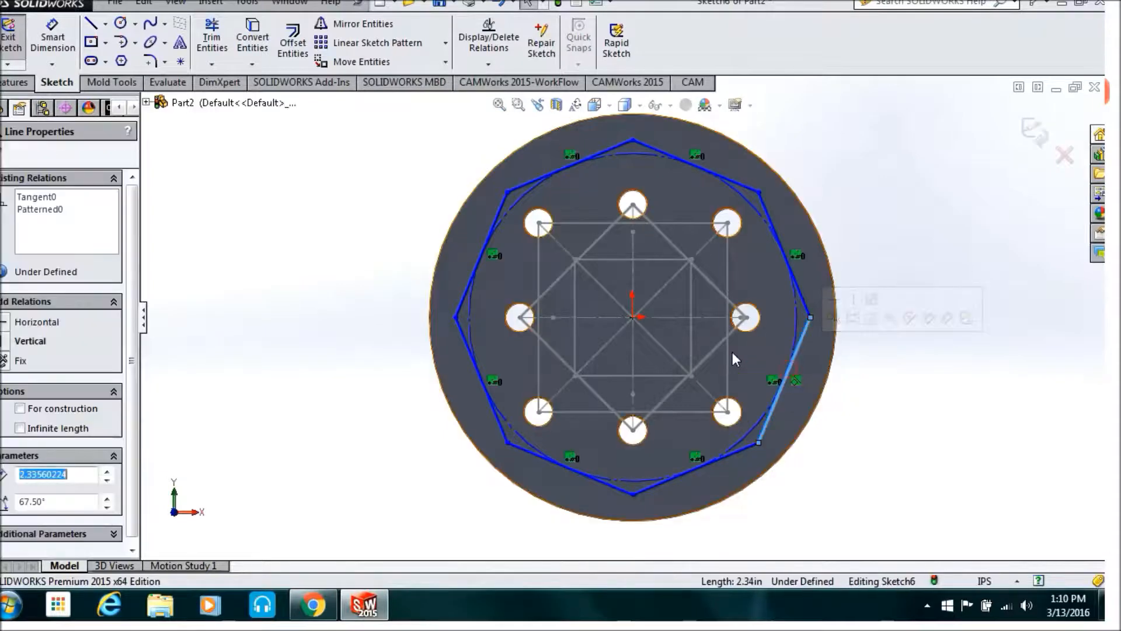
pyautogui.keyDown('ctrl'); pyautogui.click(728, 352); pyautogui.keyUp('ctrl')
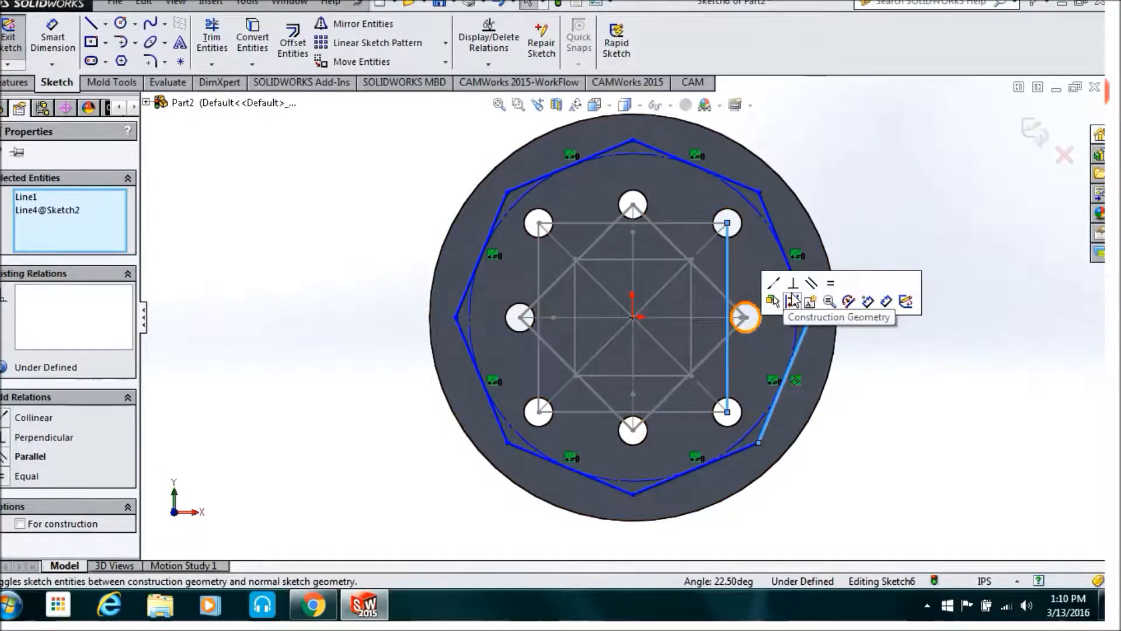
pyautogui.click(883, 384)
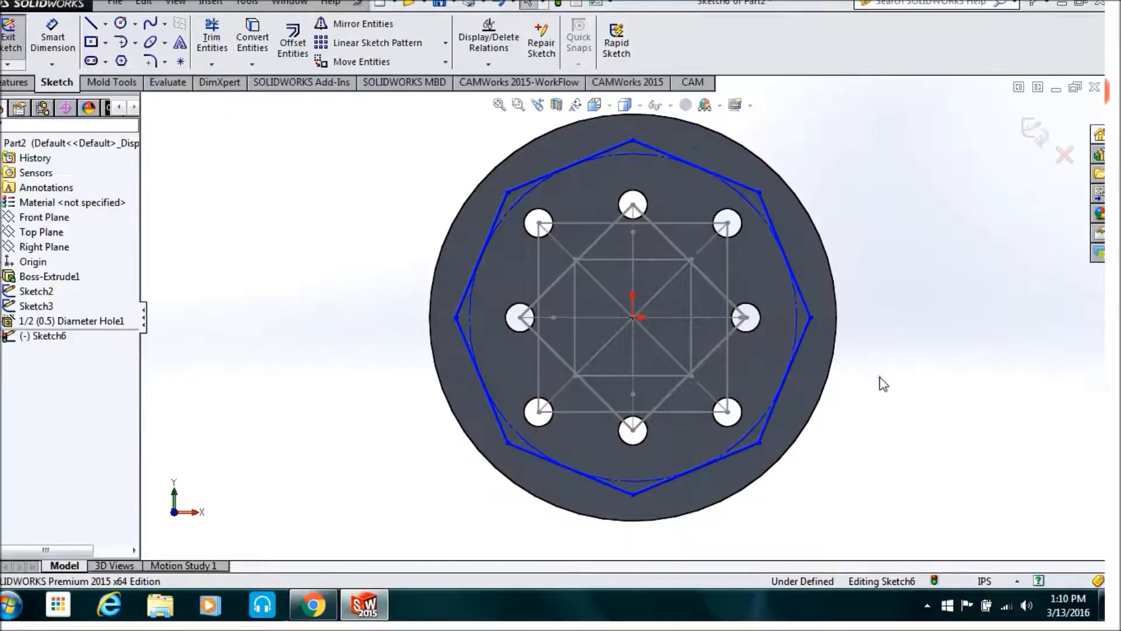
# Add a Perpendicular relation between the octagon's lower-right steep side and the bottom side of the 3.25 in square.
pyautogui.click(780, 378)
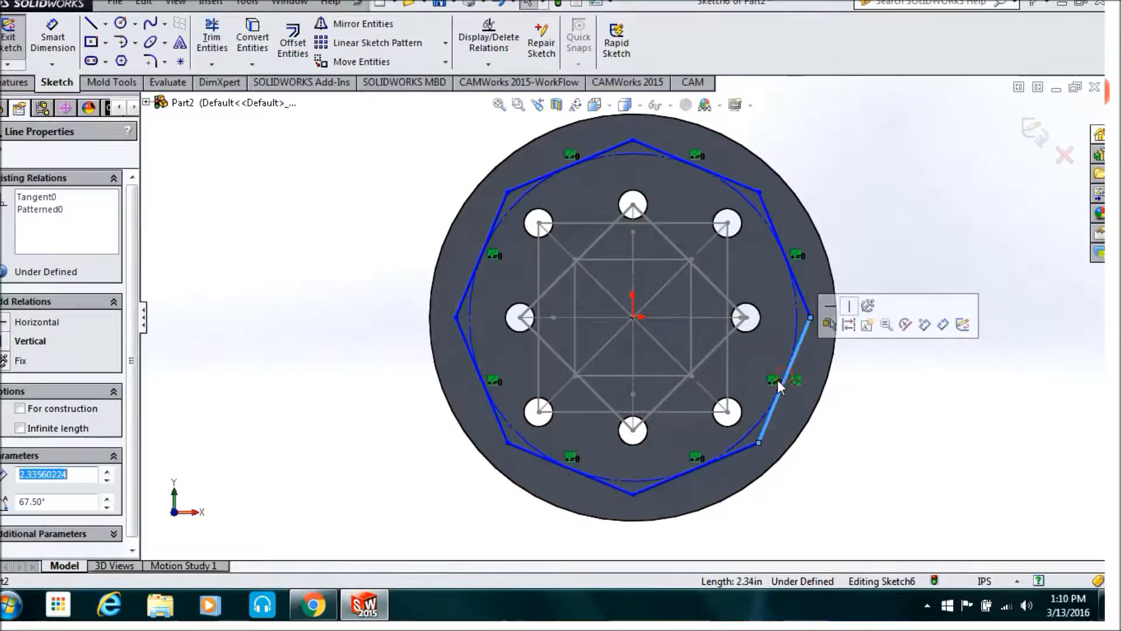
pyautogui.keyDown('ctrl'); pyautogui.click(684, 411); pyautogui.keyUp('ctrl')
pyautogui.click(747, 341)
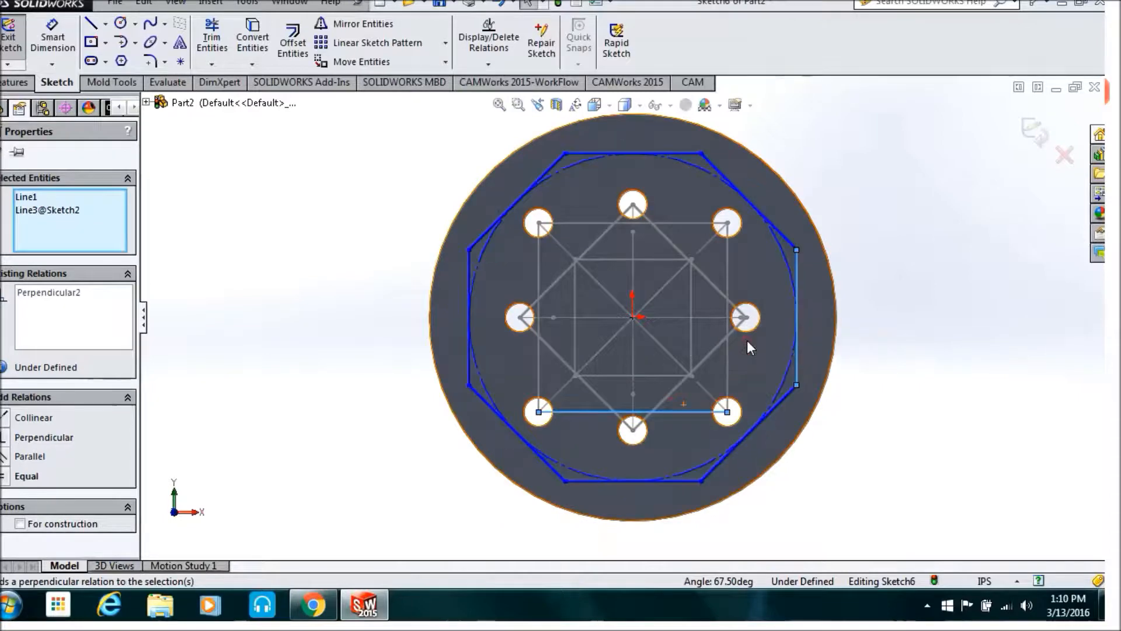
pyautogui.click(923, 416)
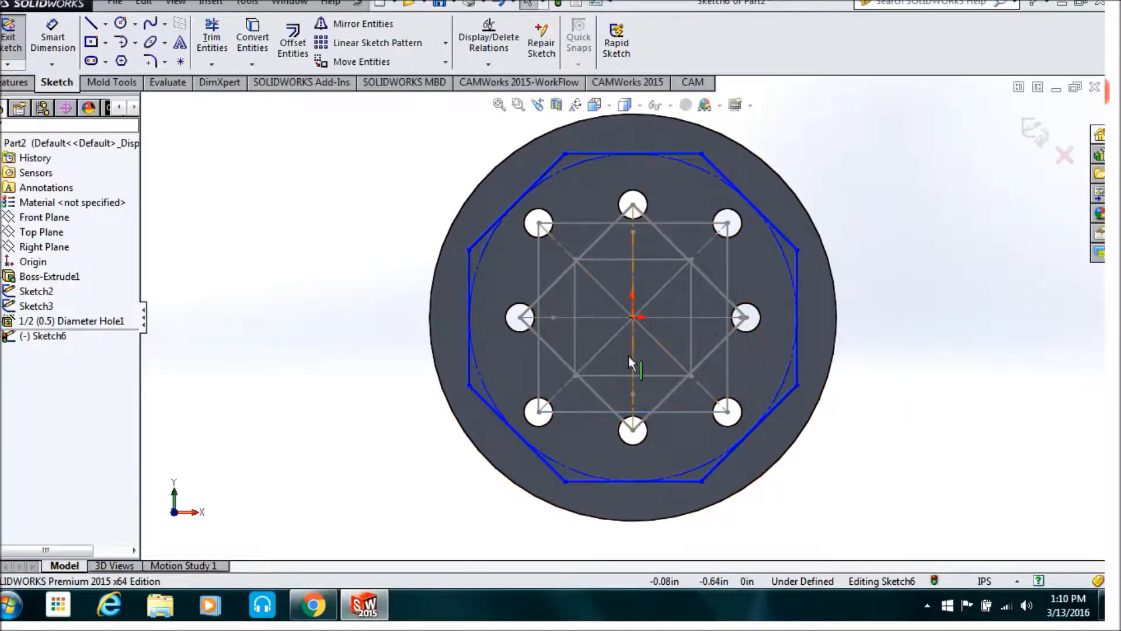
# Dimension the octagon's inscribed construction circle and set its diameter to 5 in.
pyautogui.click(52, 36)
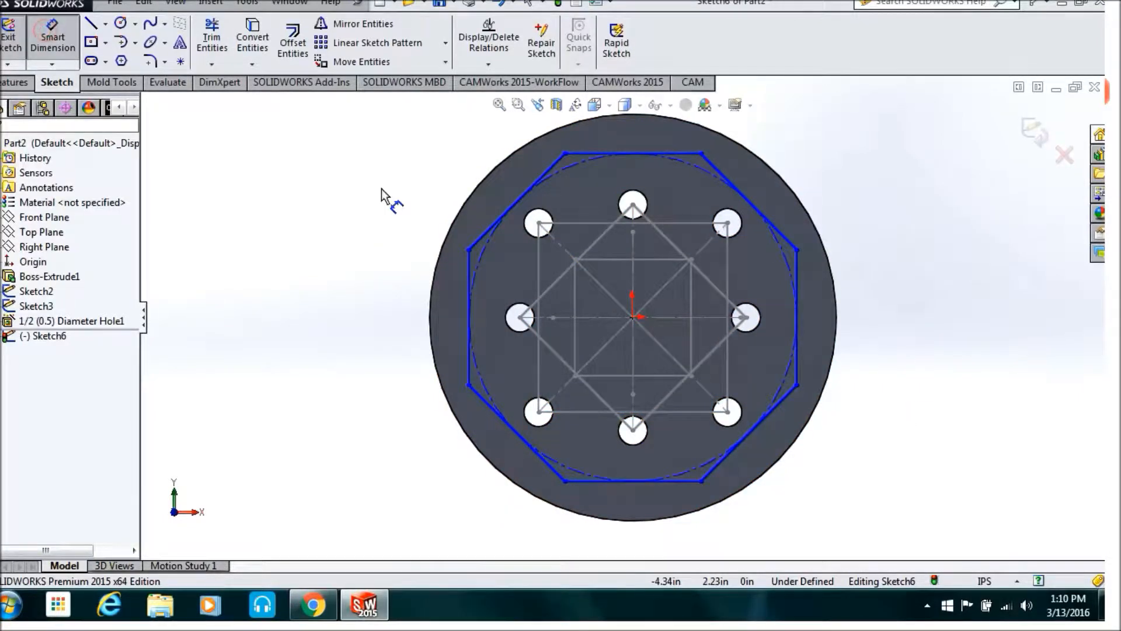
pyautogui.click(485, 251)
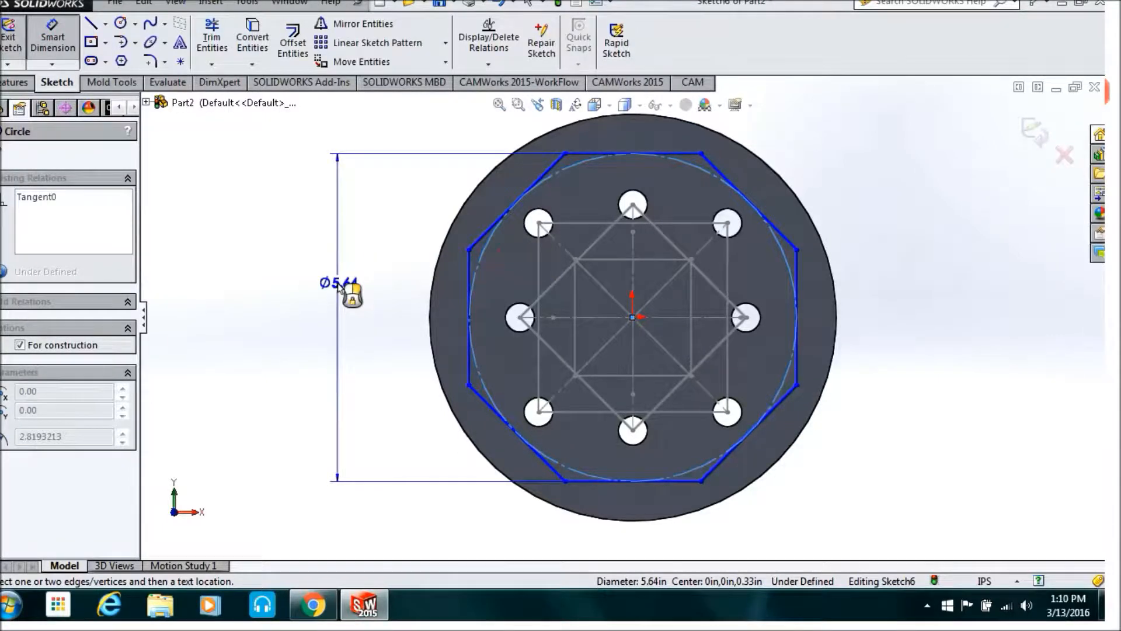
pyautogui.click(339, 284)
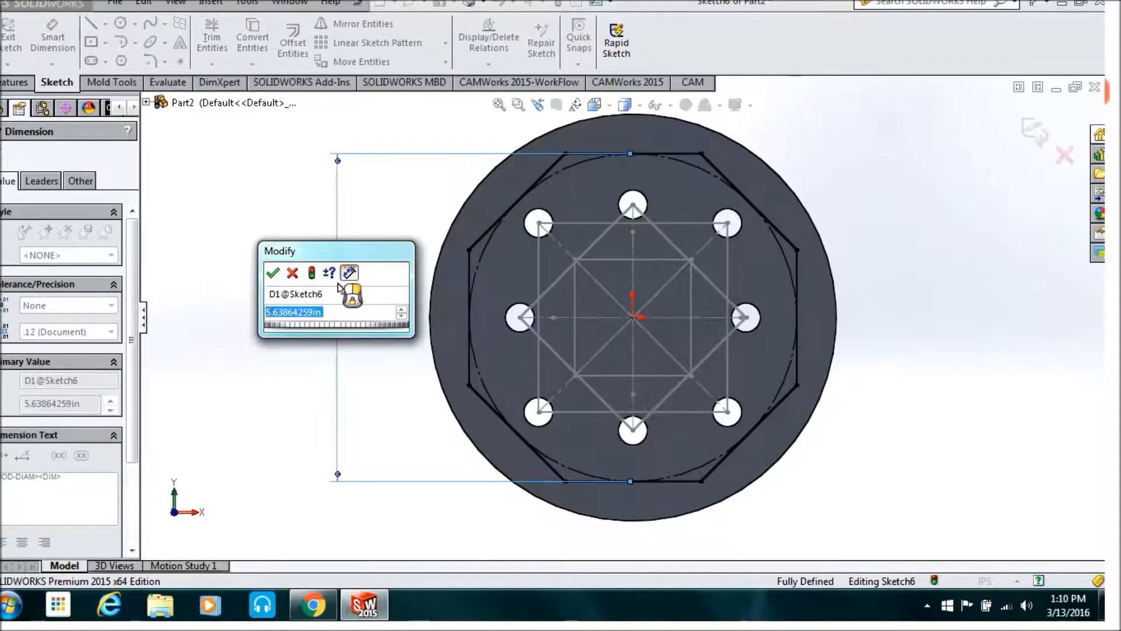
pyautogui.write('5')
pyautogui.click(273, 273)
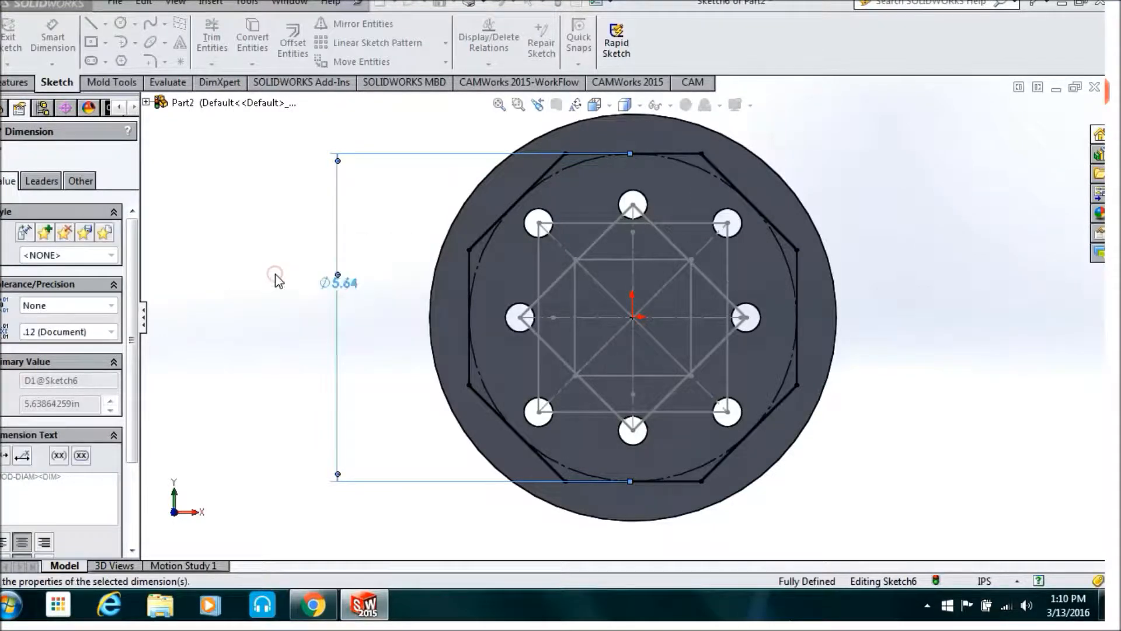
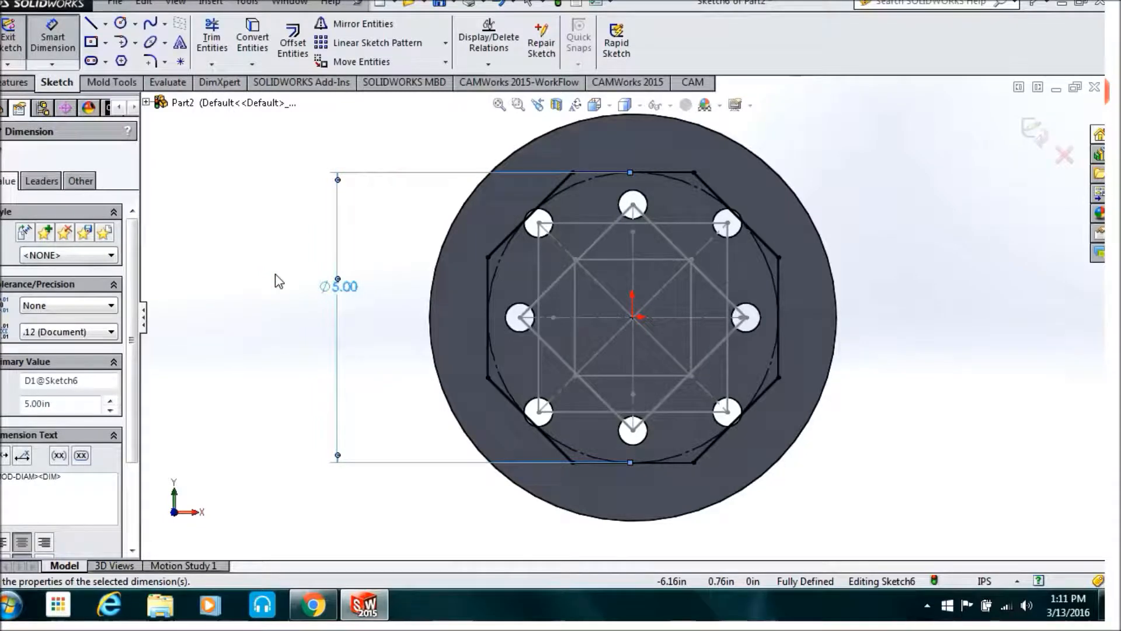
# Set the diameter of the octagon's inscribed circle to 5.5 in.
pyautogui.doubleClick(335, 289)
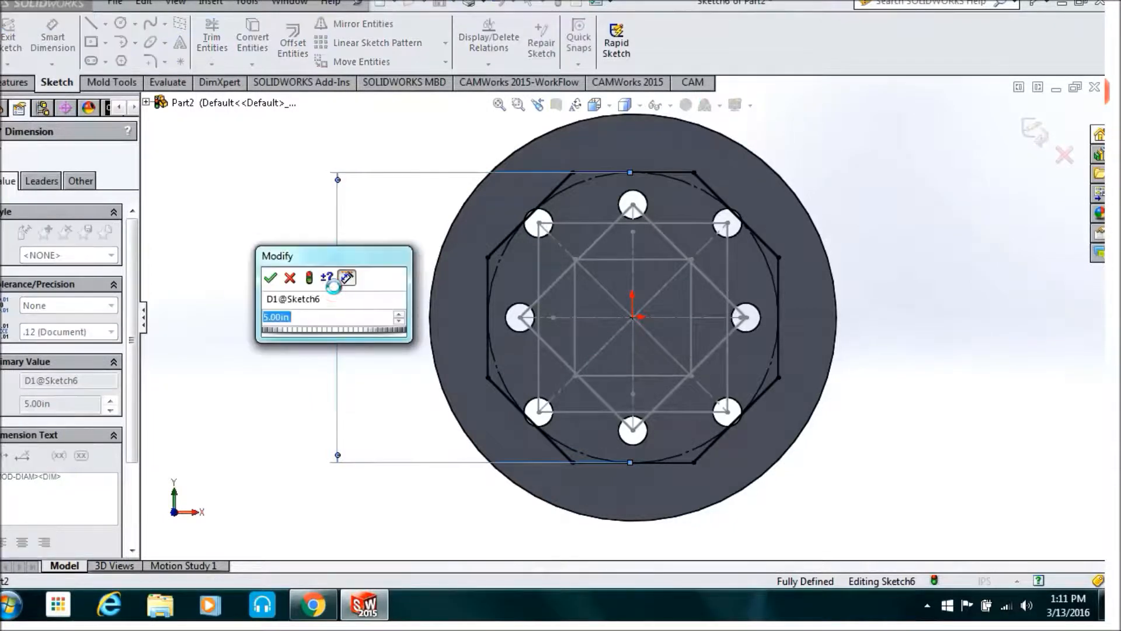
pyautogui.write('5.5')
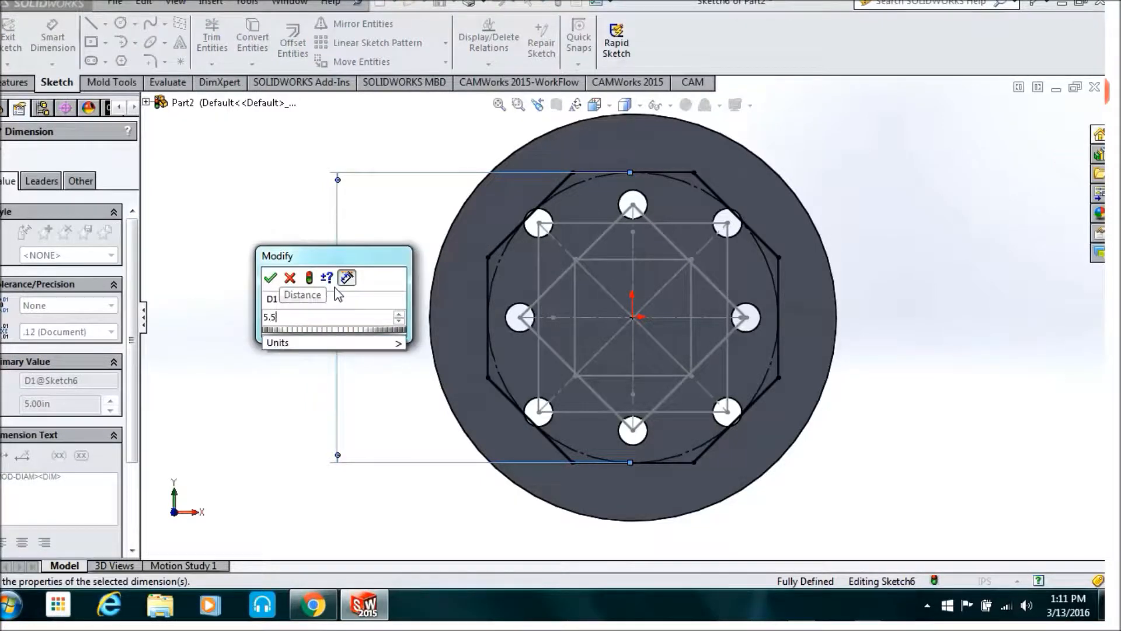
pyautogui.click(269, 278)
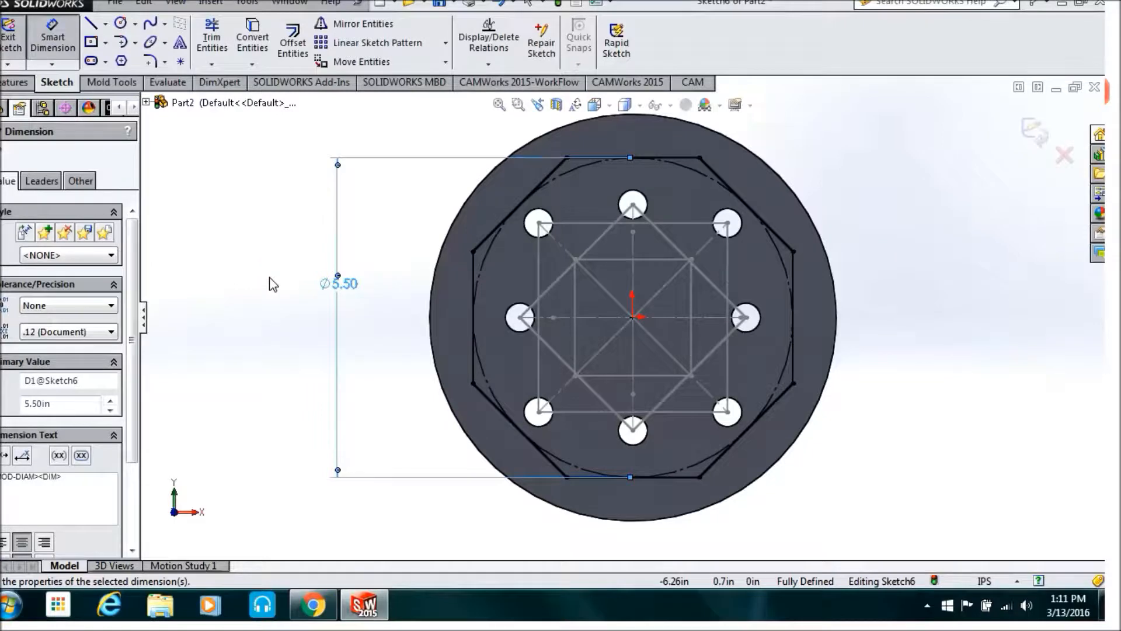
# Set the diameter of the octagon's inscribed circle to 5.25 in and exit the sketch.
pyautogui.doubleClick(334, 283)
pyautogui.write('5.25')
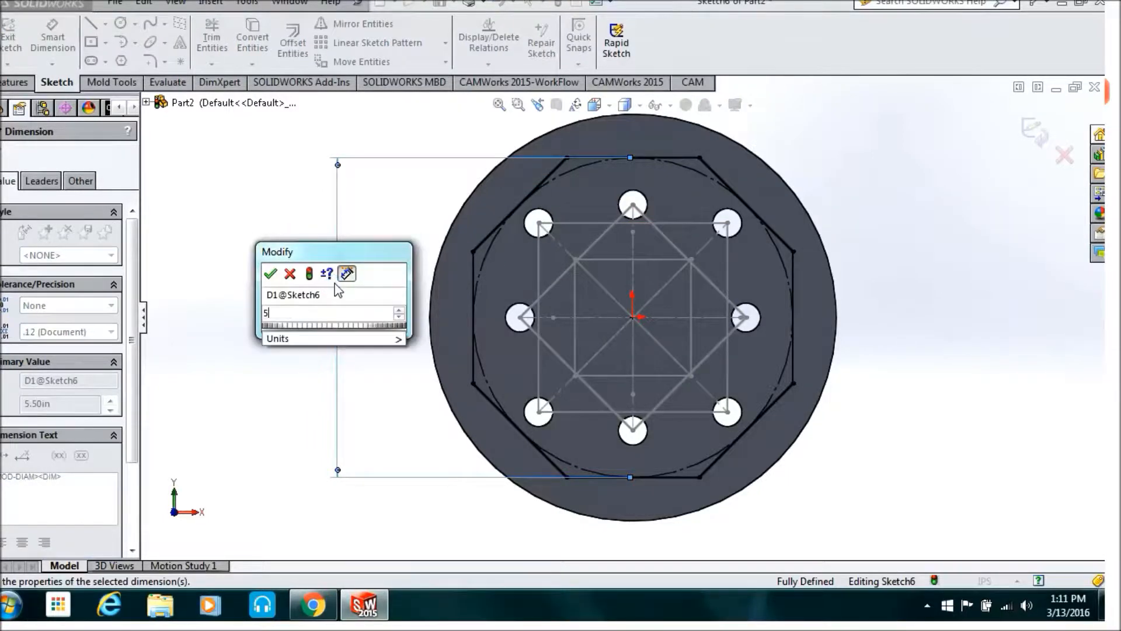
pyautogui.click(270, 273)
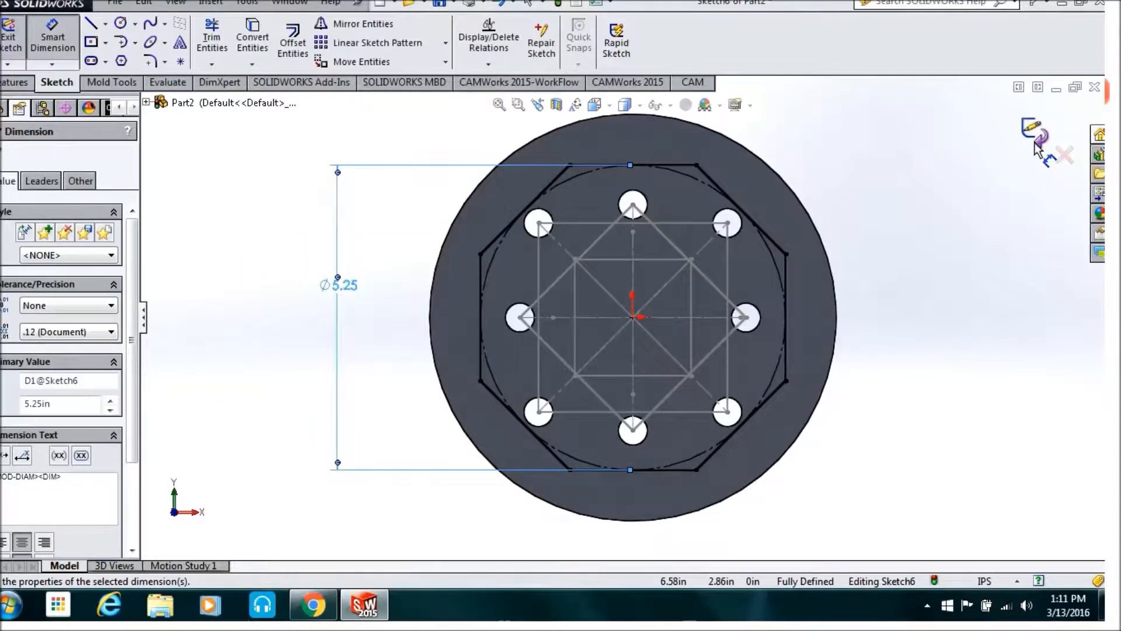
pyautogui.click(1035, 139)
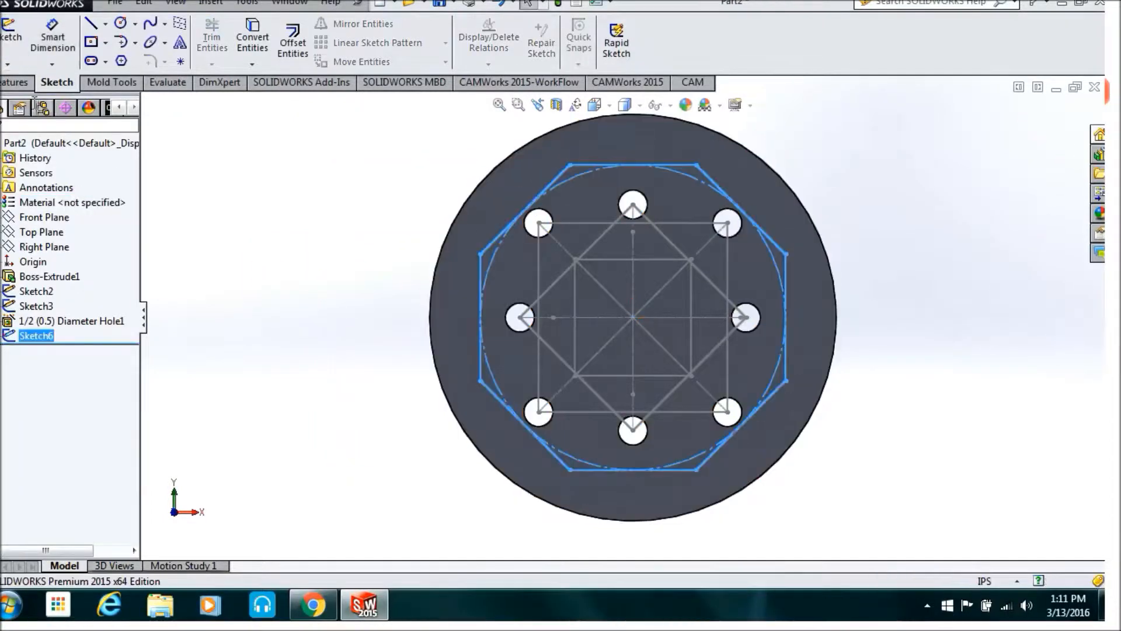
# Start a Hole Wizard straight tapped hole, ANSI Inch bottoming type, size 7/16-14, with hole and thread through all.
pyautogui.click(17, 83)
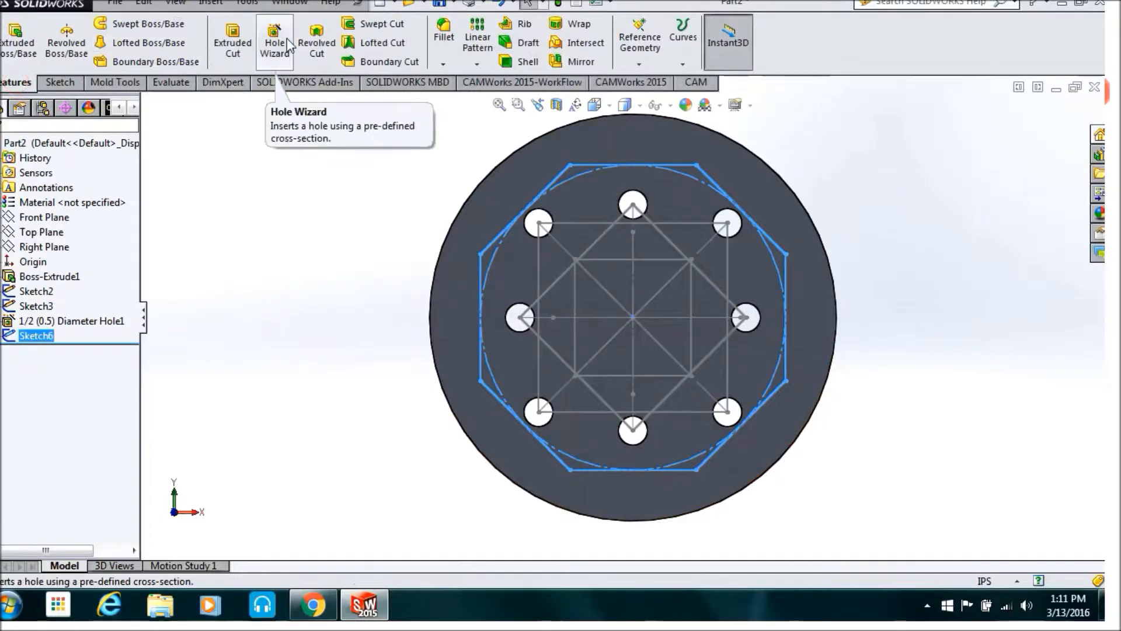
pyautogui.click(273, 46)
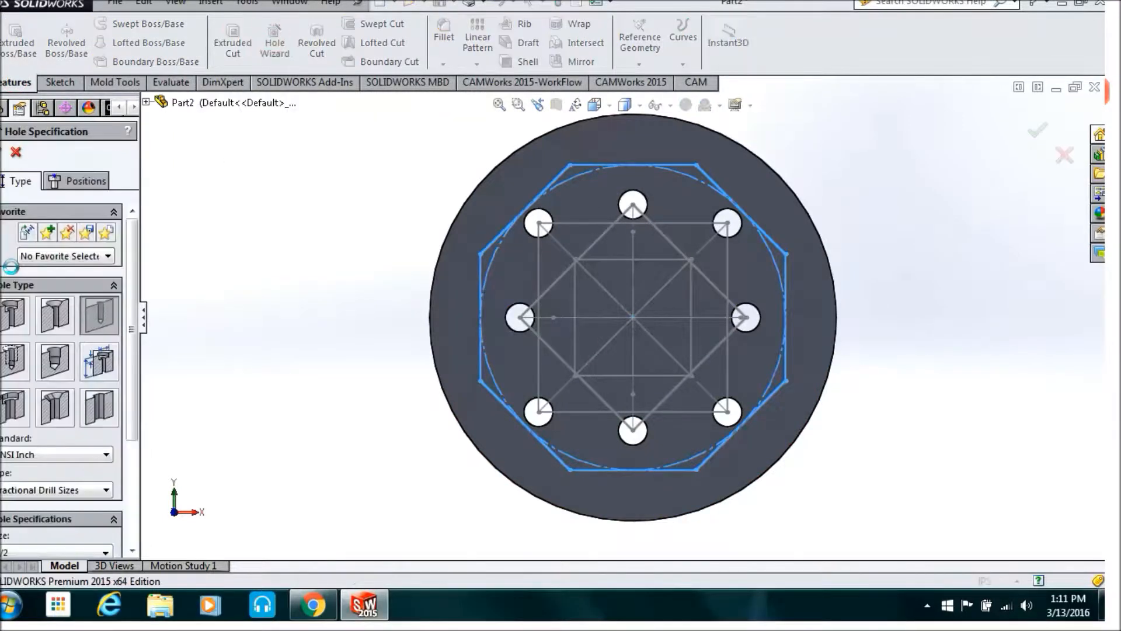
pyautogui.click(13, 362)
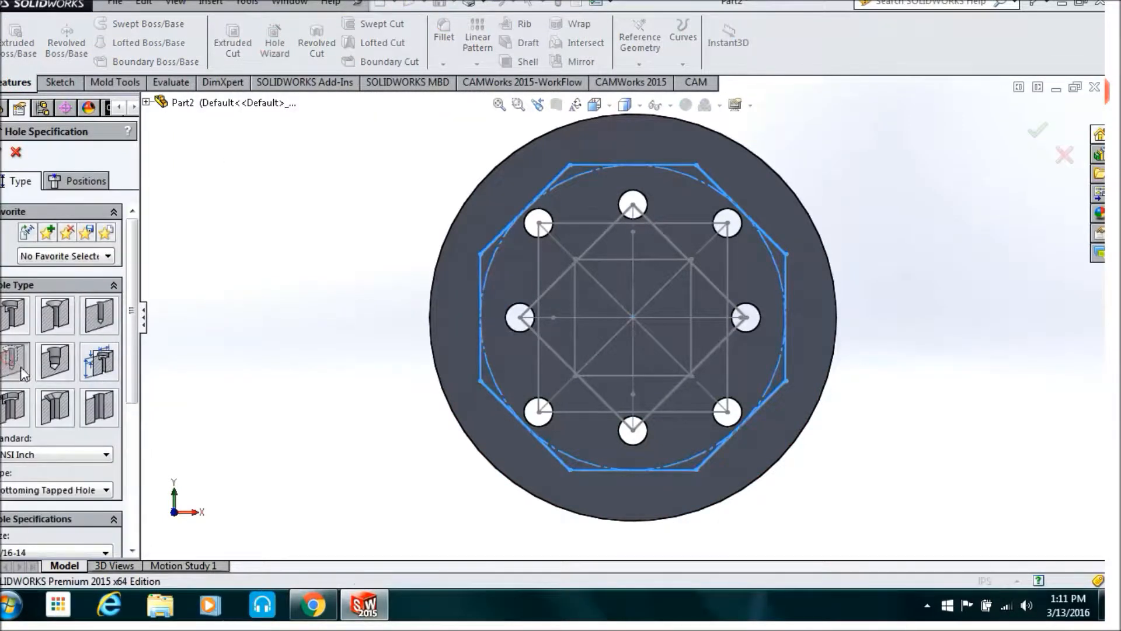
pyautogui.click(134, 459)
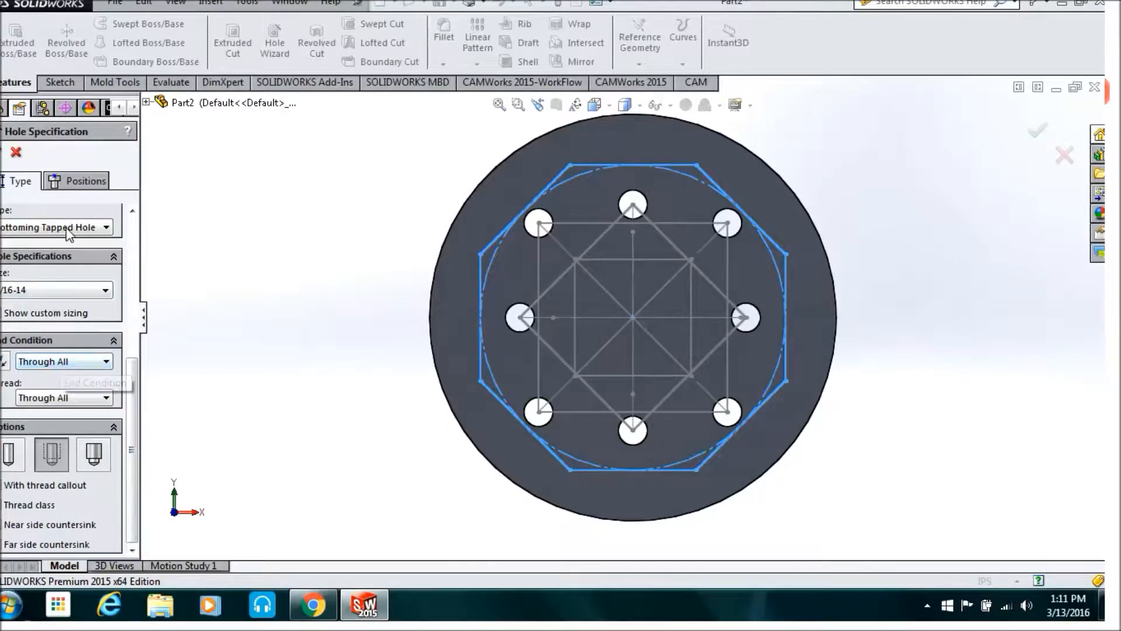
# Place tapped holes on the disc's front face at all eight corners of the octagon.
pyautogui.click(82, 183)
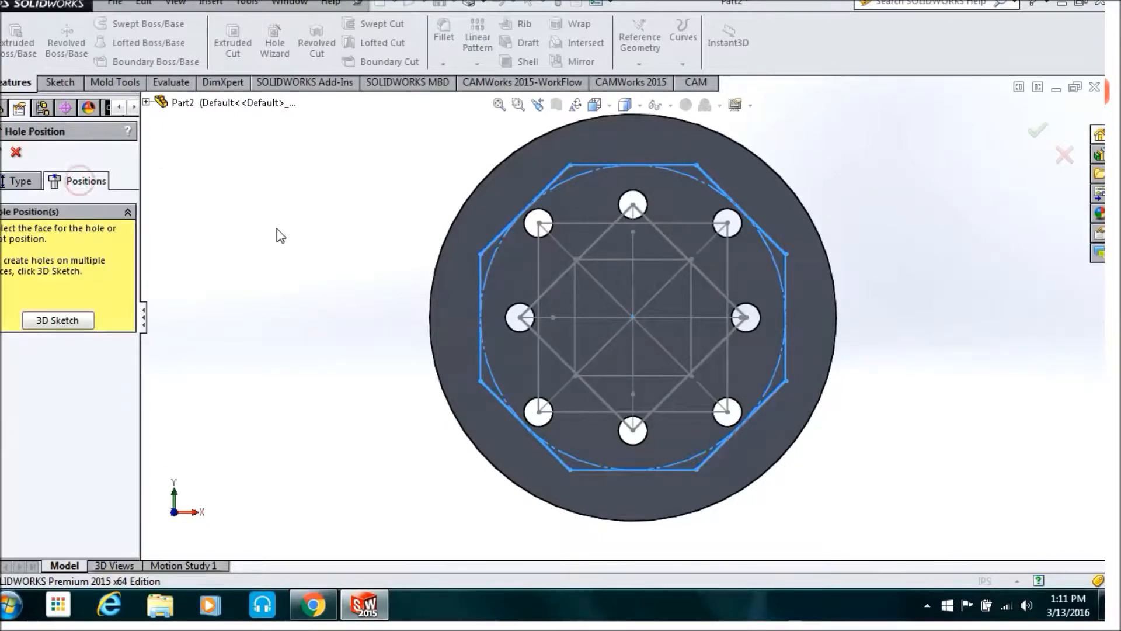
pyautogui.click(456, 273)
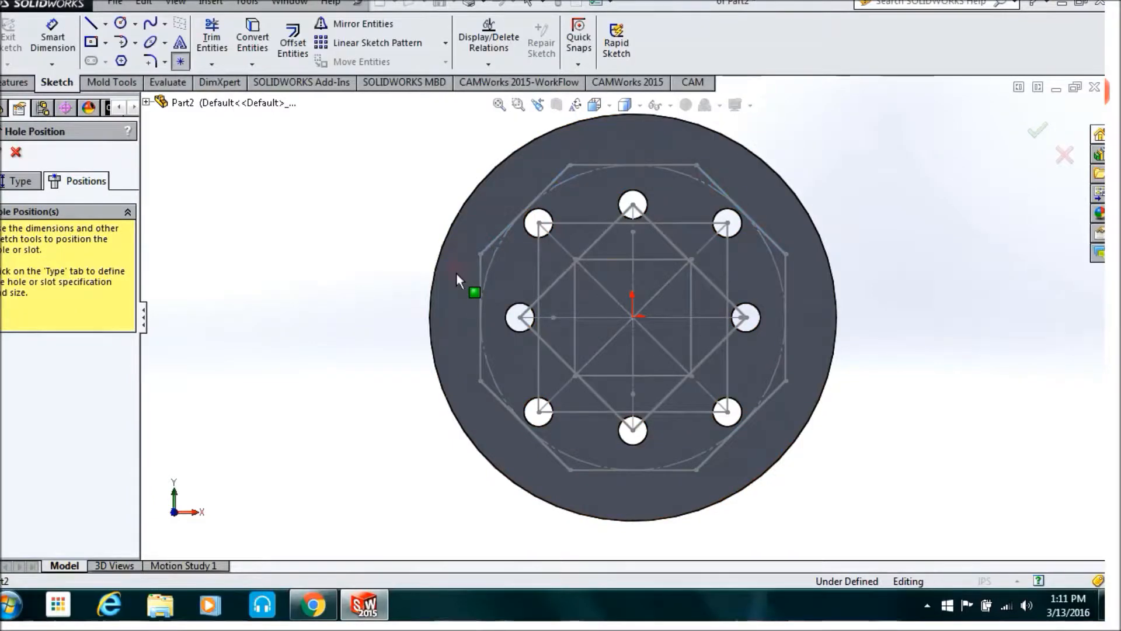
pyautogui.moveTo(480, 254); pyautogui.dragTo(480, 254)
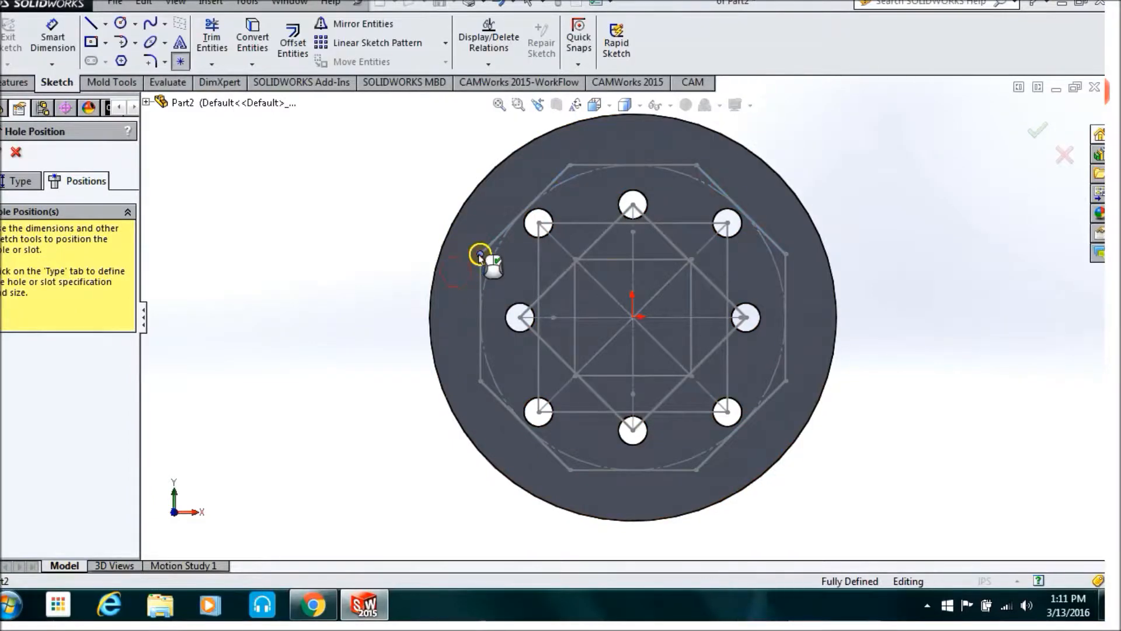
pyautogui.click(480, 381)
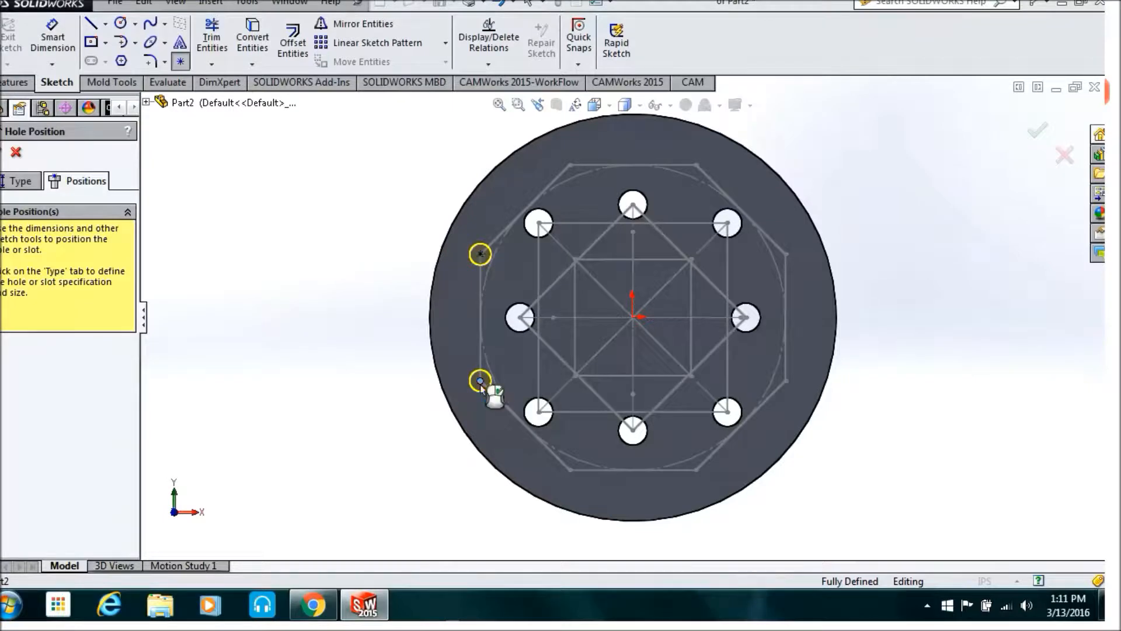
pyautogui.click(573, 170)
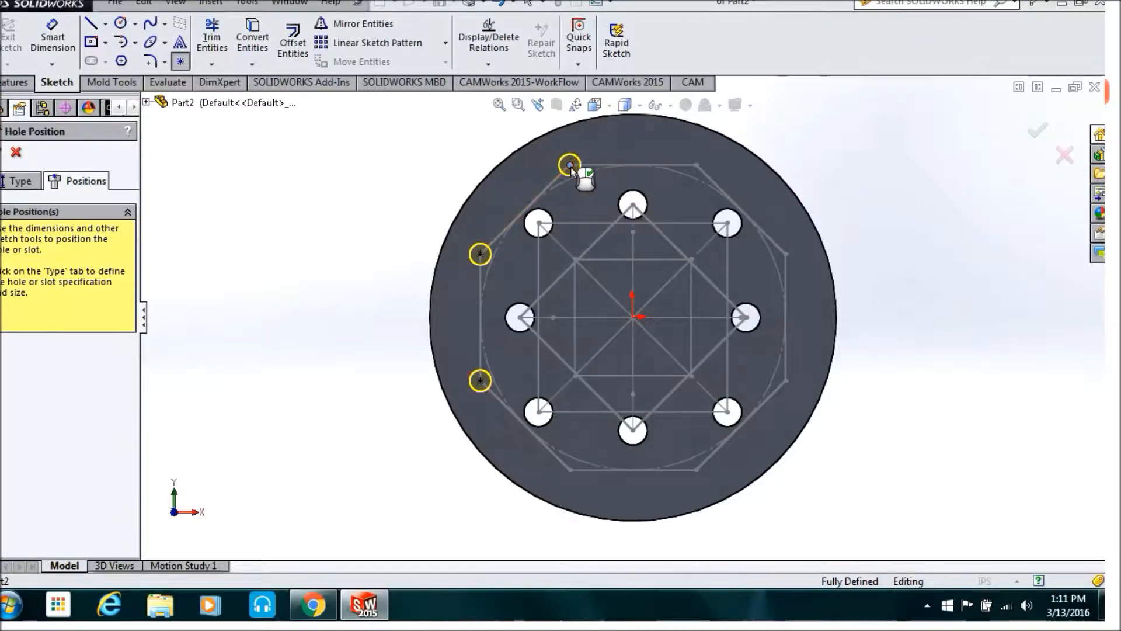
pyautogui.click(695, 165)
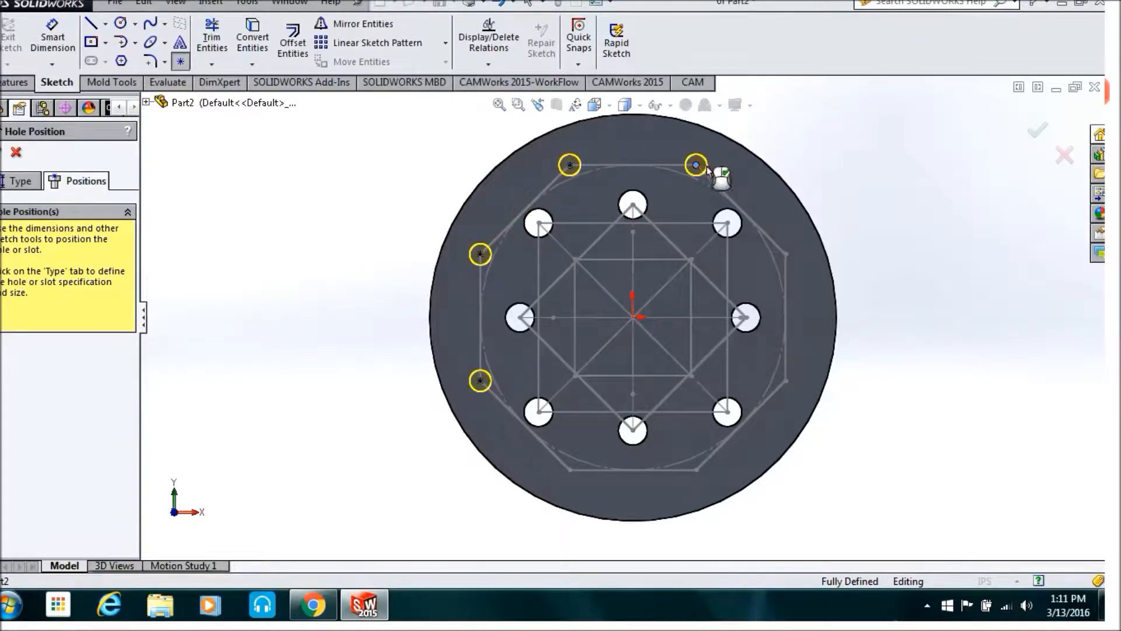
pyautogui.click(785, 254)
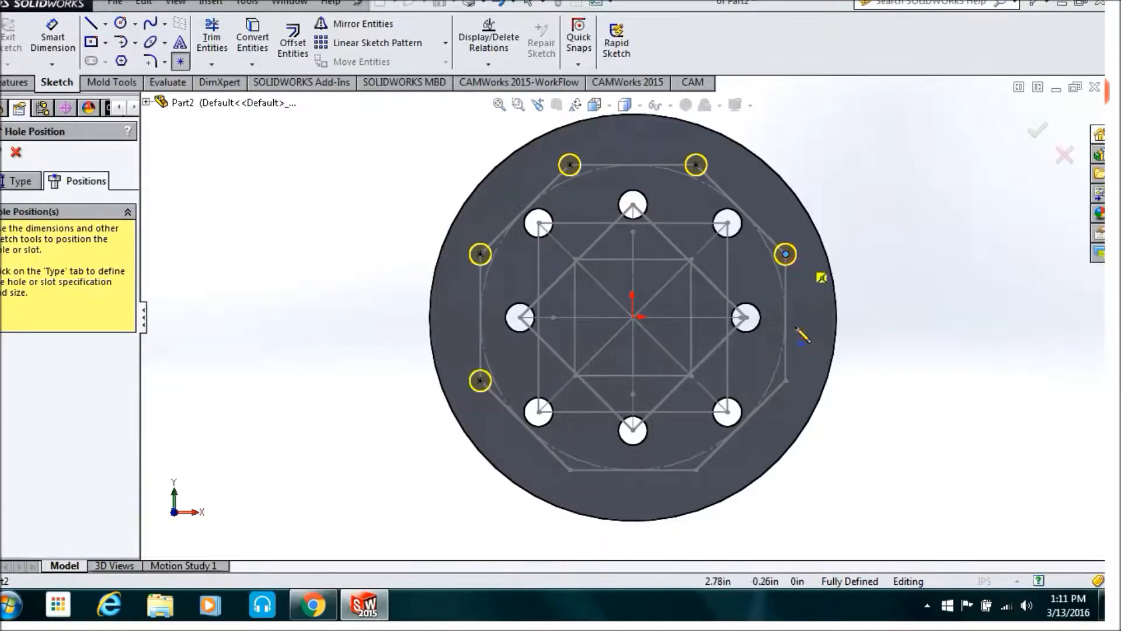
pyautogui.click(786, 381)
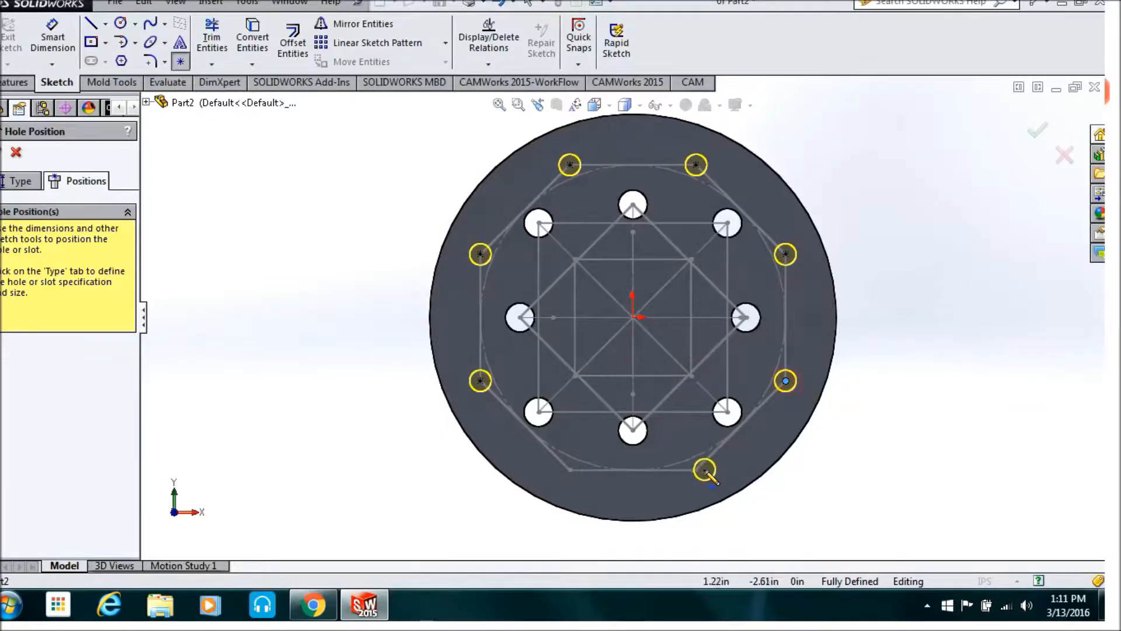
pyautogui.click(697, 470)
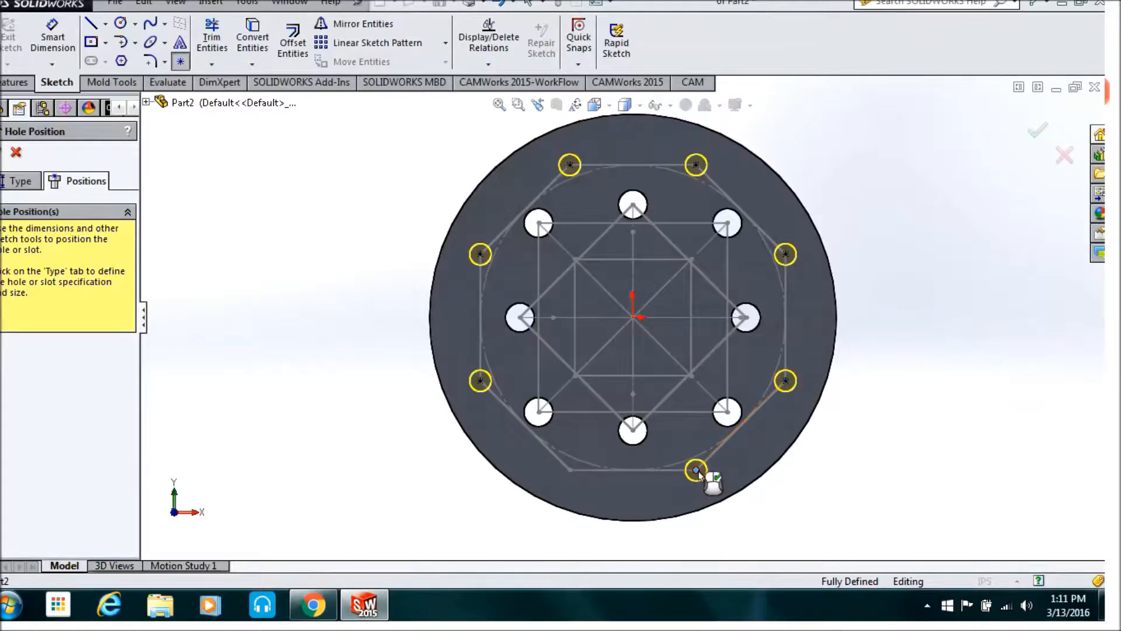
pyautogui.click(567, 472)
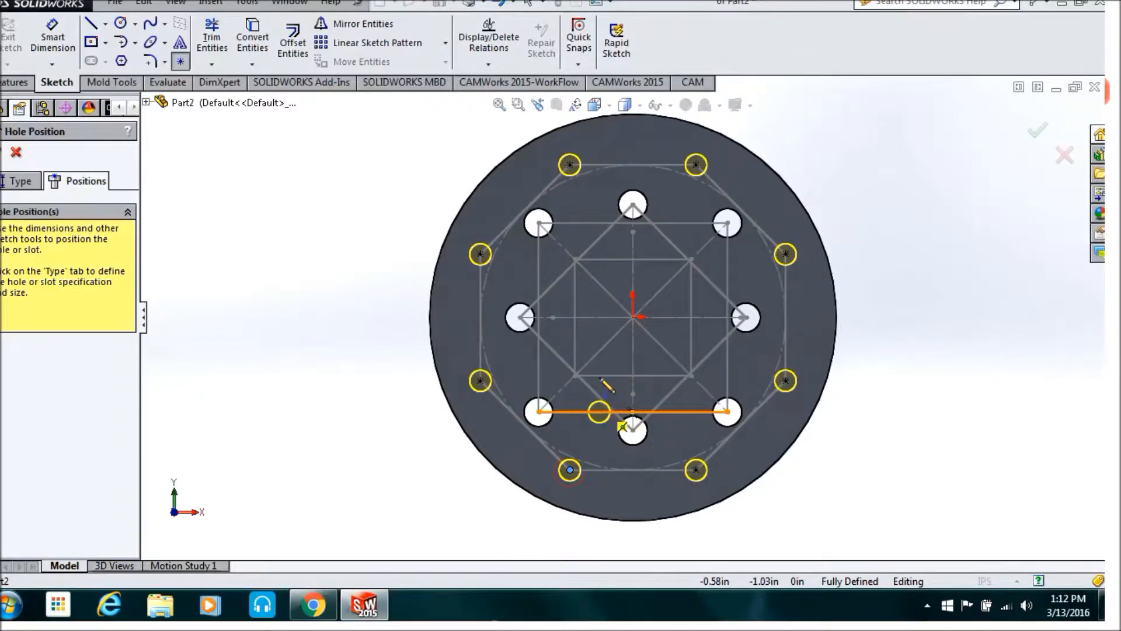
# Add tapped holes at the four corners of the central square and at the disc's centre, and finish the hole feature.
pyautogui.click(575, 375)
pyautogui.click(575, 259)
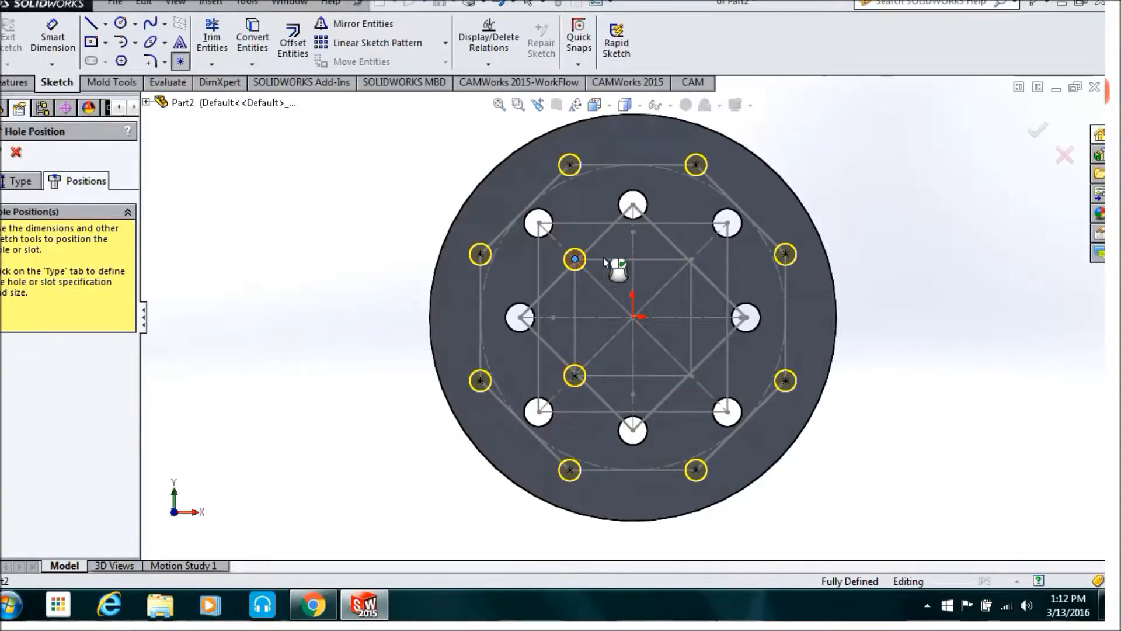
pyautogui.click(691, 259)
pyautogui.click(691, 375)
pyautogui.click(635, 320)
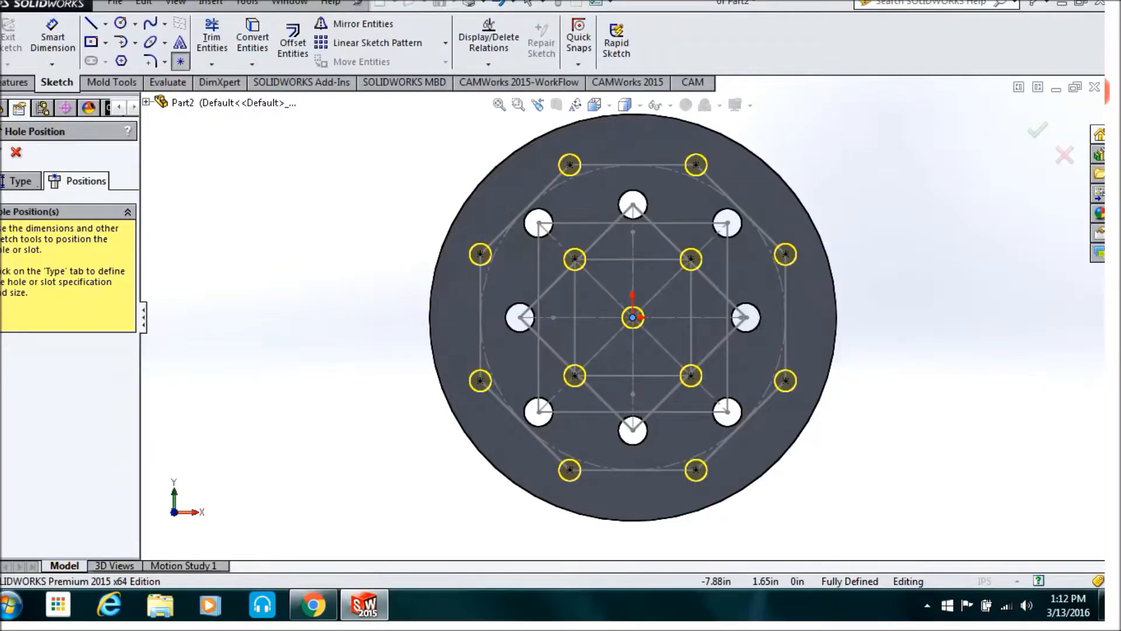
pyautogui.click(2, 153)
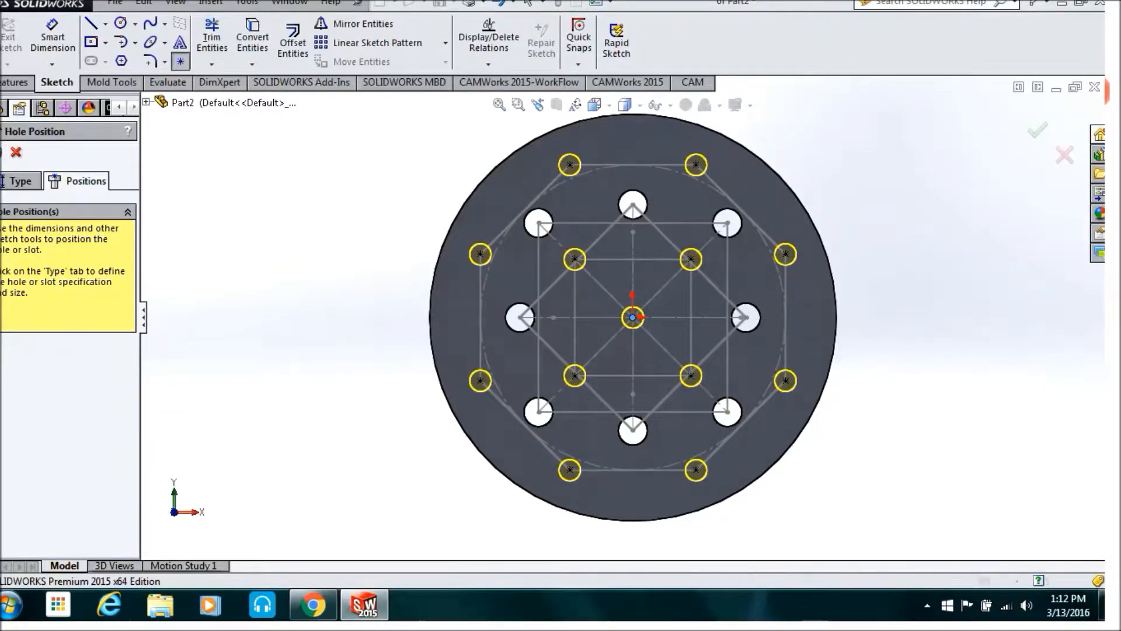
pyautogui.click(188, 232)
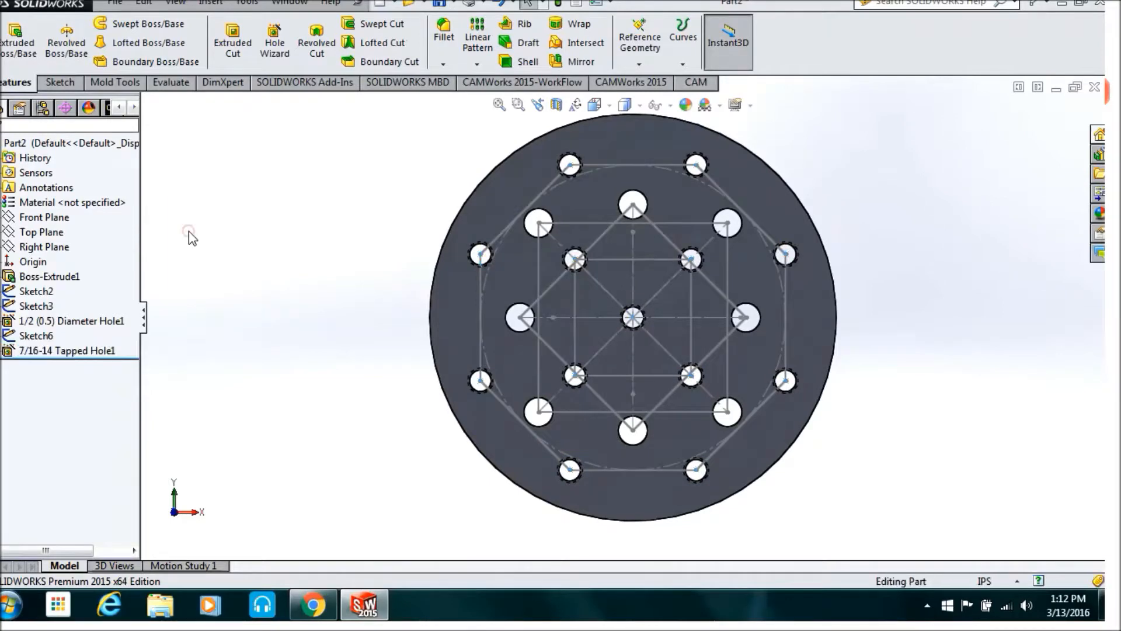
# Hide all sketches in the graphics area.
pyautogui.click(671, 105)
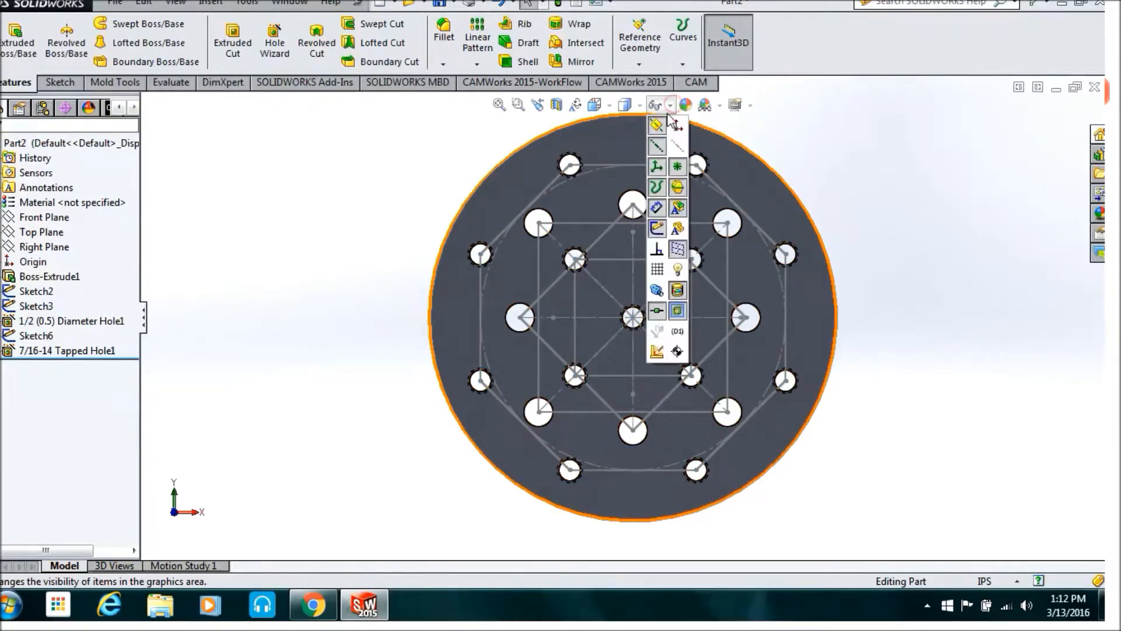
pyautogui.click(657, 229)
pyautogui.click(321, 267)
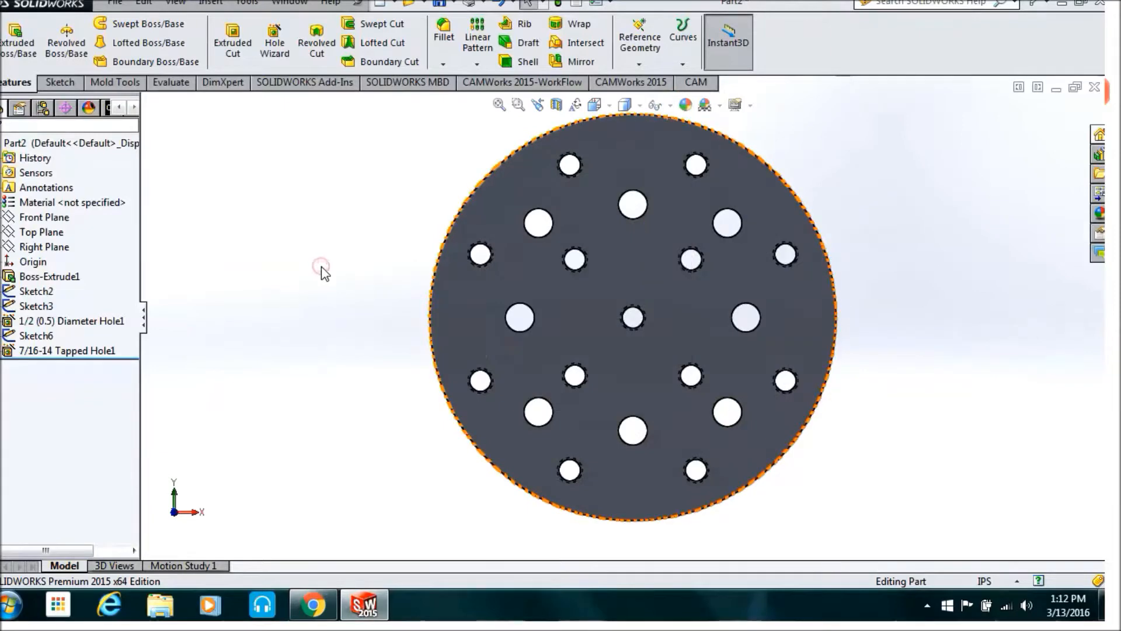
# Chamfer the disc's whole front face, including its rim and hole edges, by 0.025 in at 45 degrees.
pyautogui.click(443, 65)
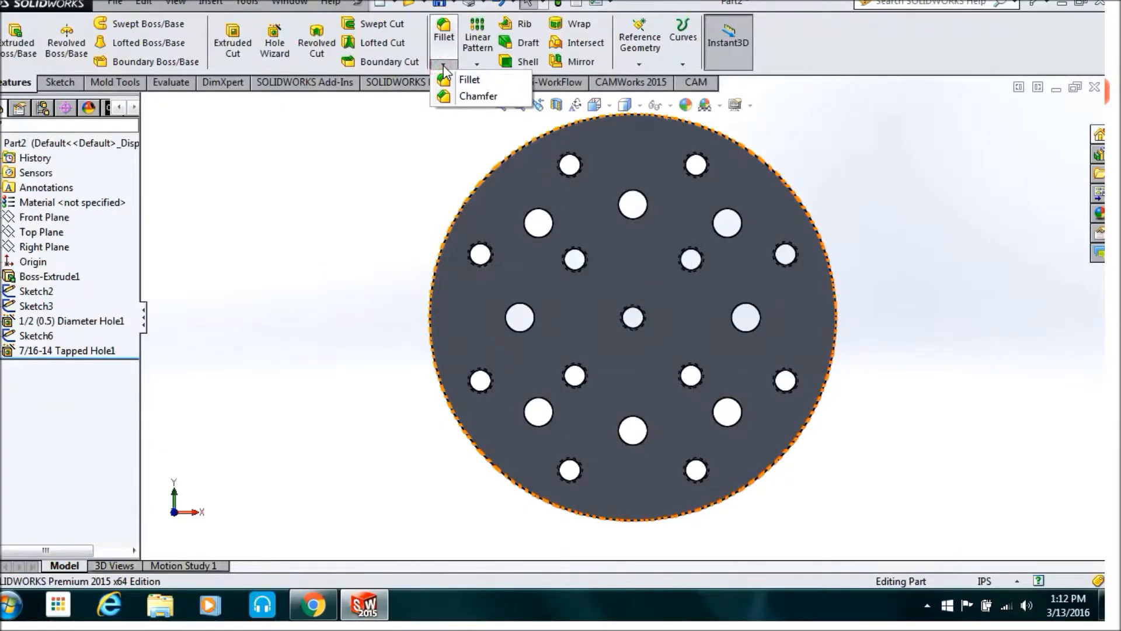
pyautogui.click(477, 96)
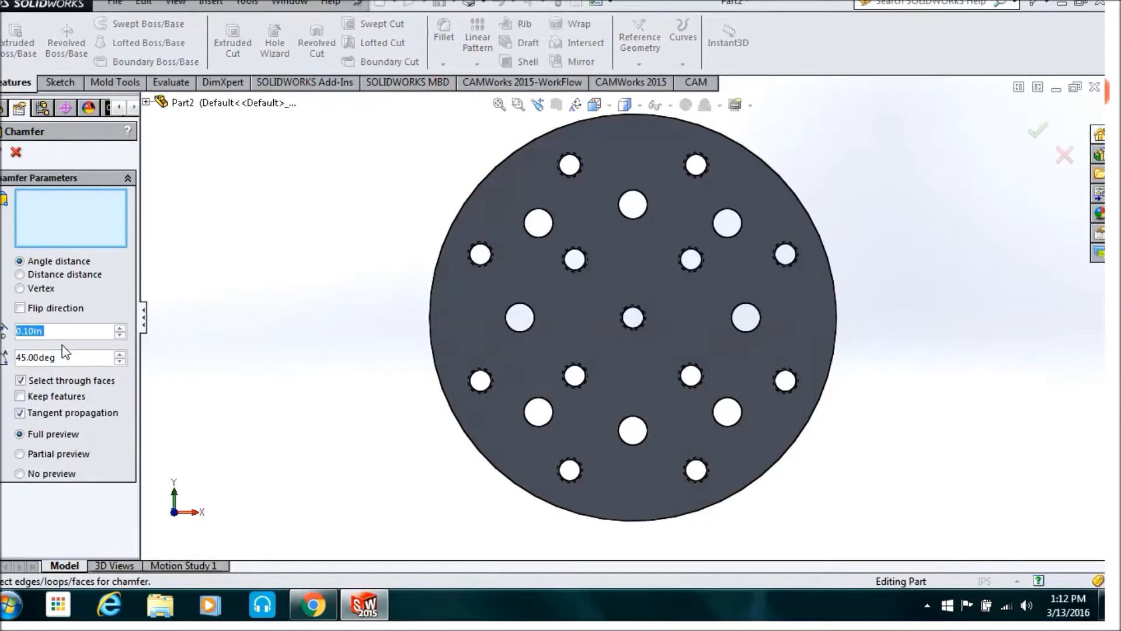
pyautogui.write('.')
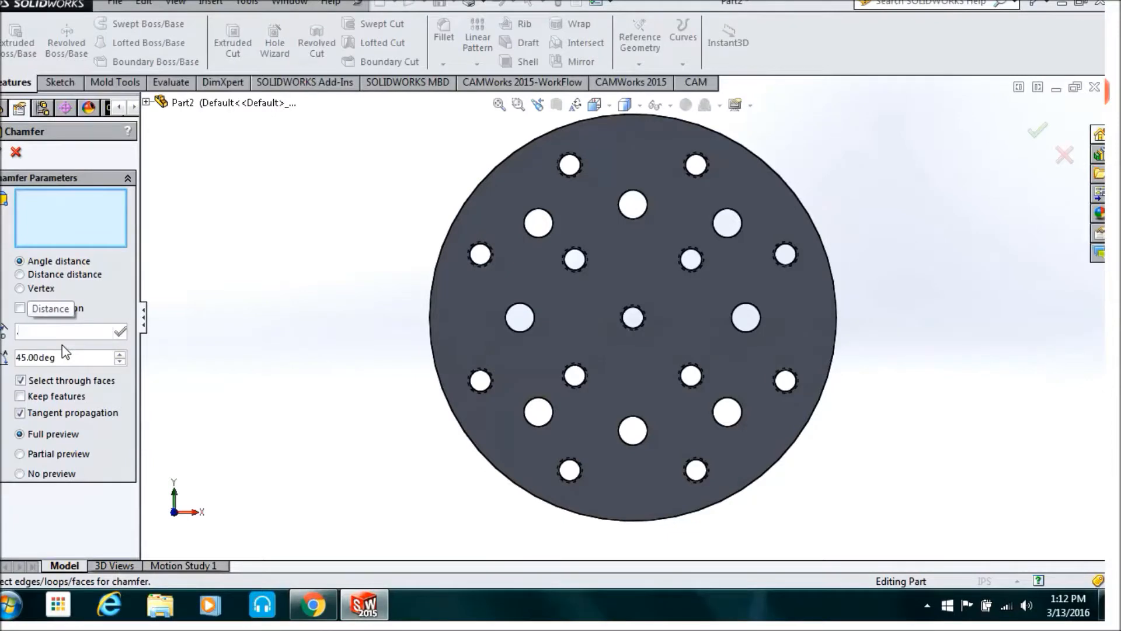
pyautogui.write('025')
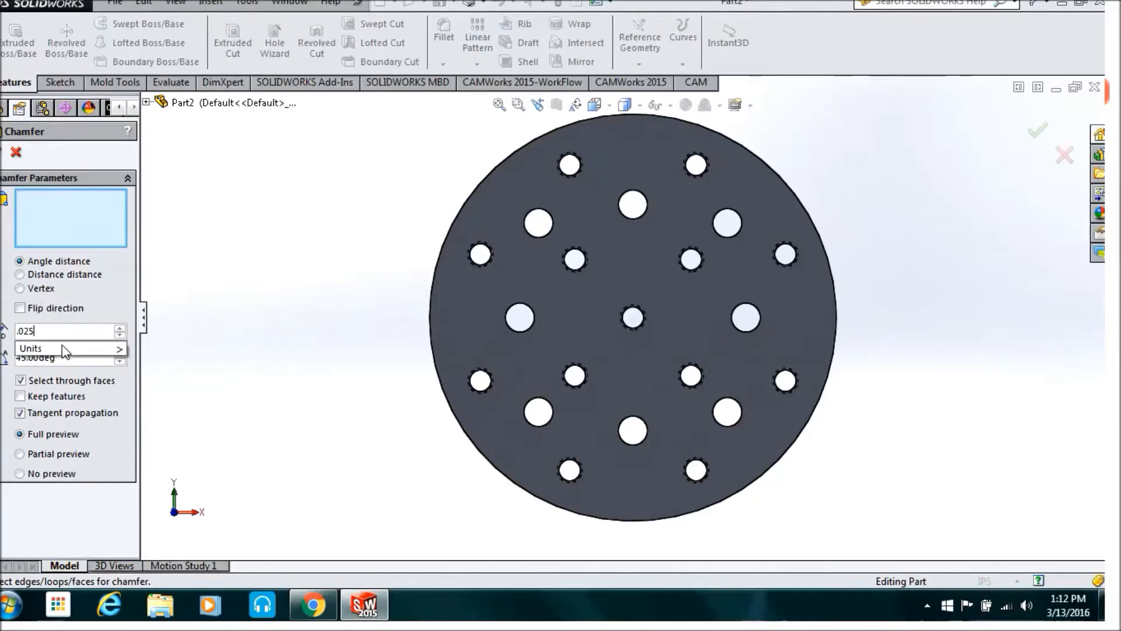
pyautogui.click(30, 240)
pyautogui.click(146, 102)
pyautogui.doubleClick(196, 281)
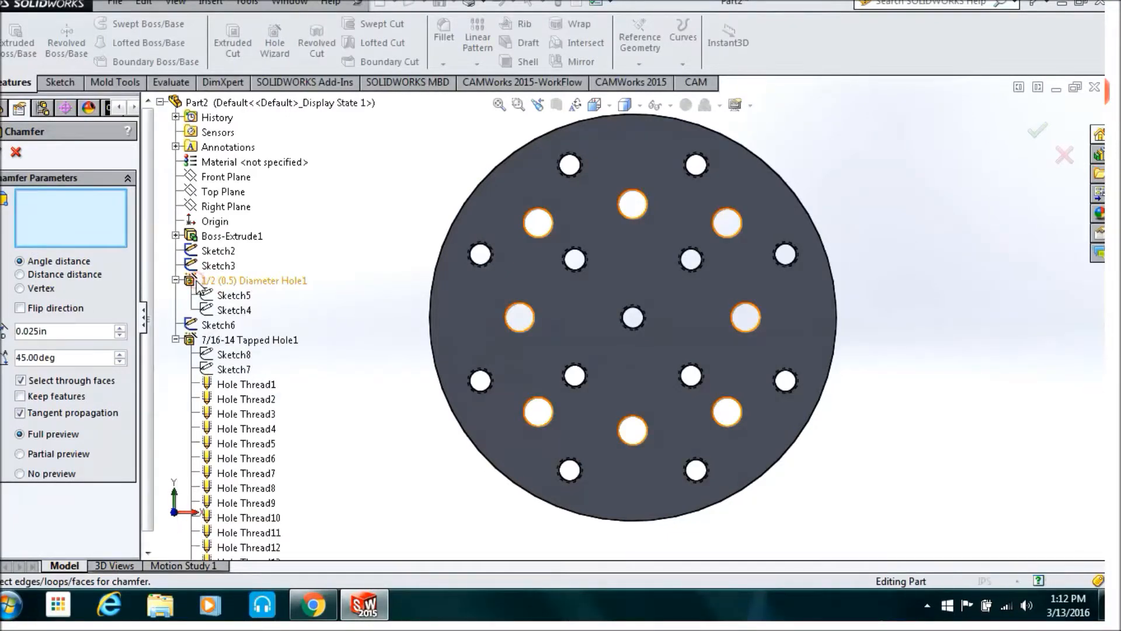
pyautogui.click(486, 267)
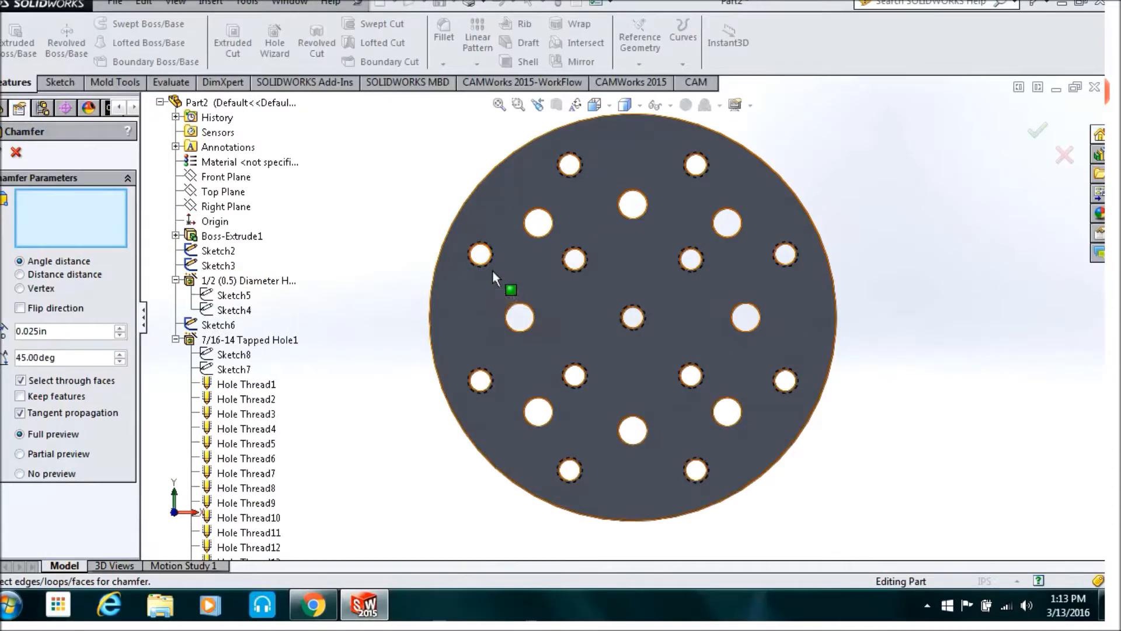
pyautogui.click(492, 271)
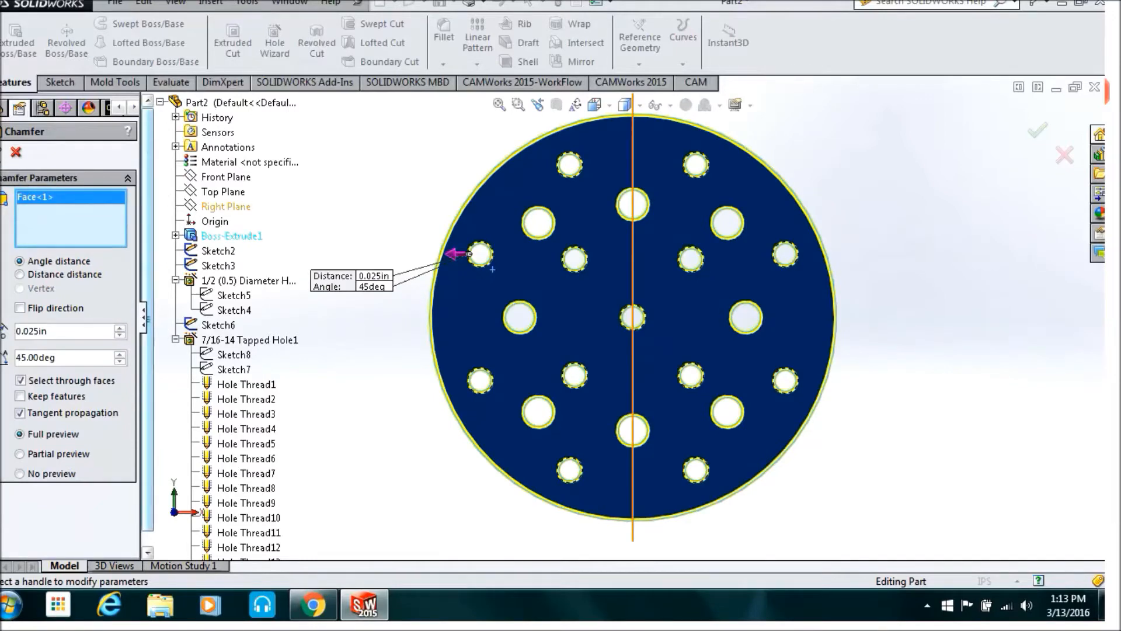
pyautogui.click(1, 151)
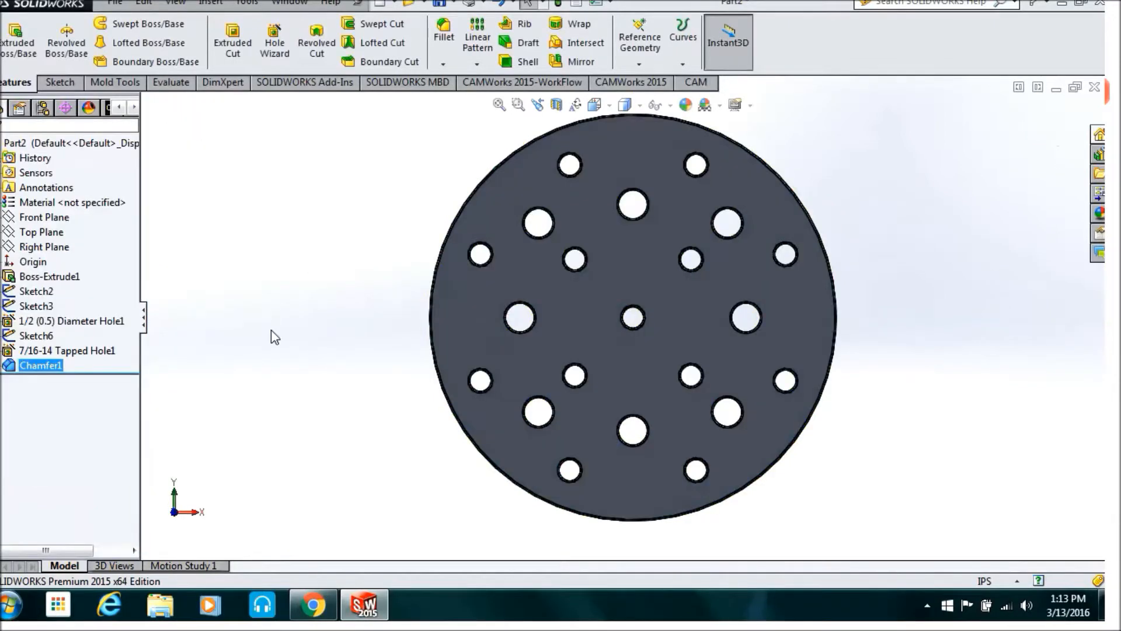
pyautogui.click(300, 330)
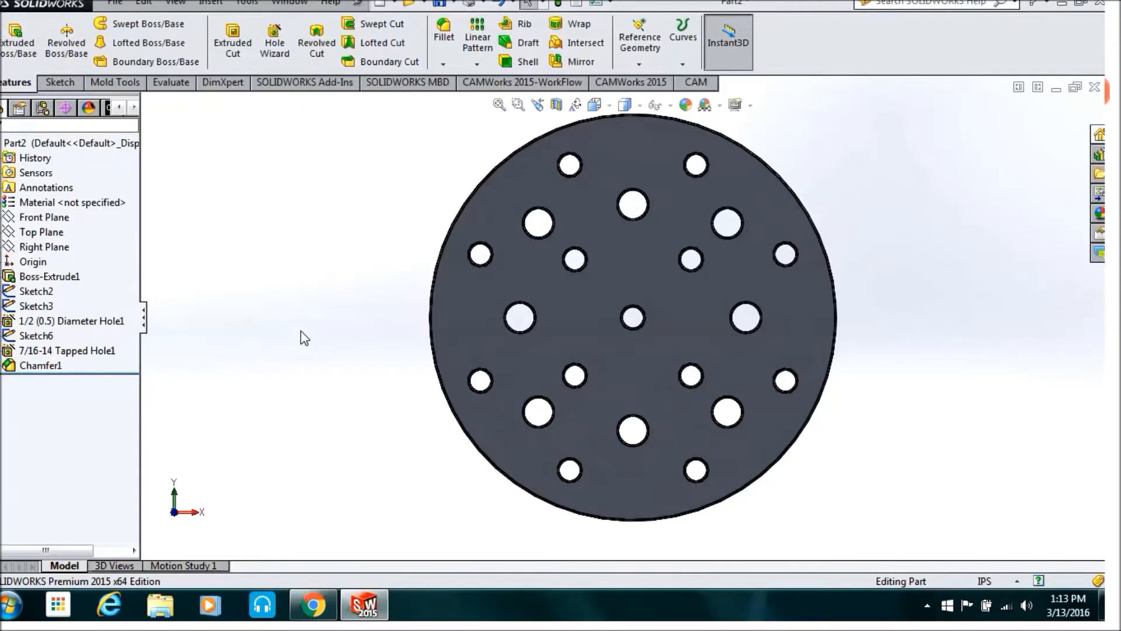
# Examine the disc's thickness, chamfered rim and through holes from tilted views.
pyautogui.press('Up')
pyautogui.press('Up')
pyautogui.press('Up')
pyautogui.press('Up')
pyautogui.press('Up')
pyautogui.press('Up')
pyautogui.press('Down')
pyautogui.press('Down')
pyautogui.press('Down')
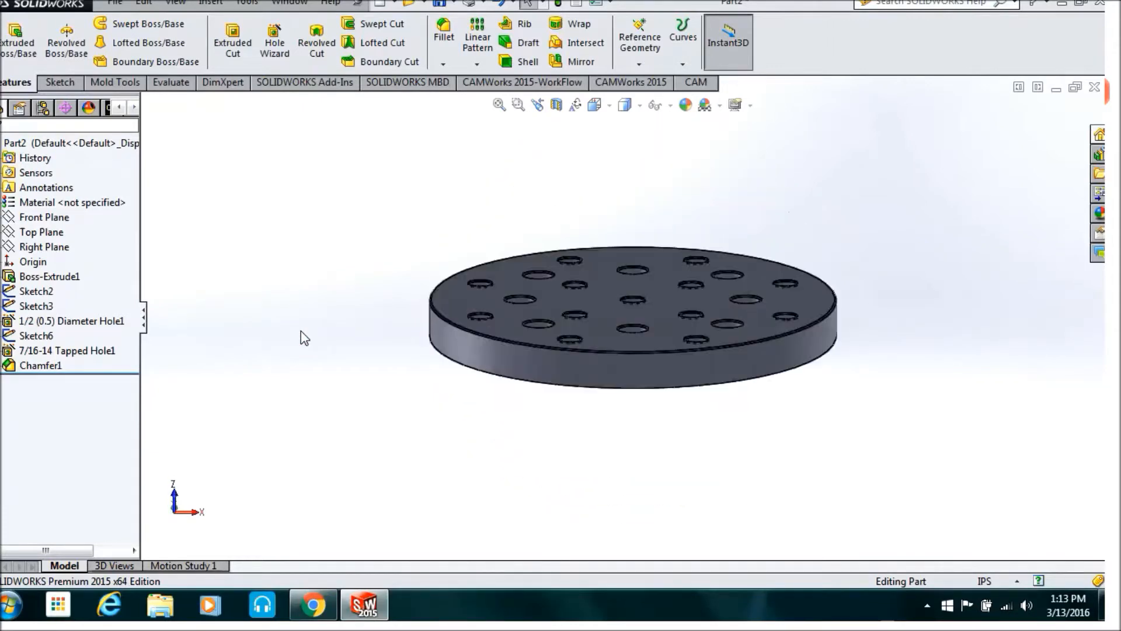
pyautogui.press('Down')
pyautogui.press('Down')
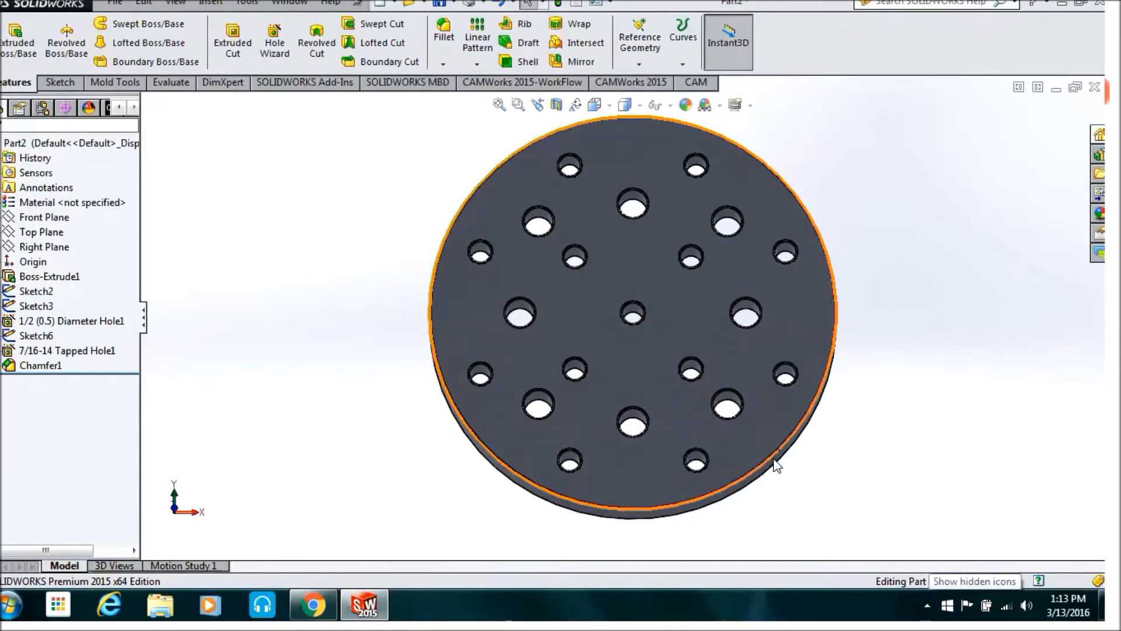
# Save the part in the Downloads folder as "youtube ucf fixture".
pyautogui.click(437, 5)
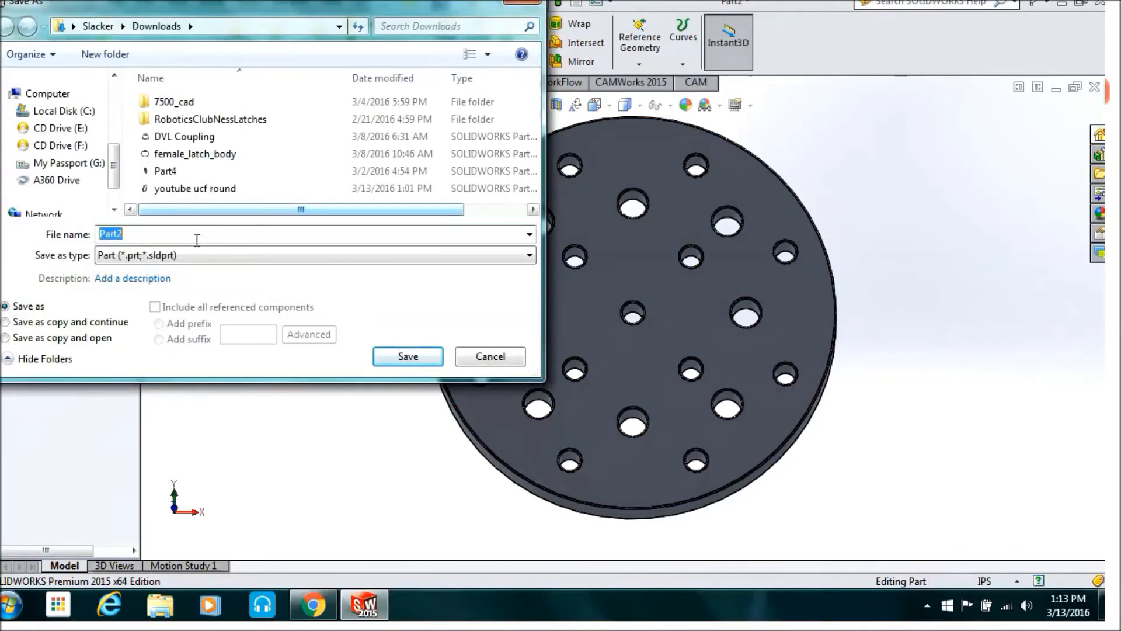
pyautogui.write('you')
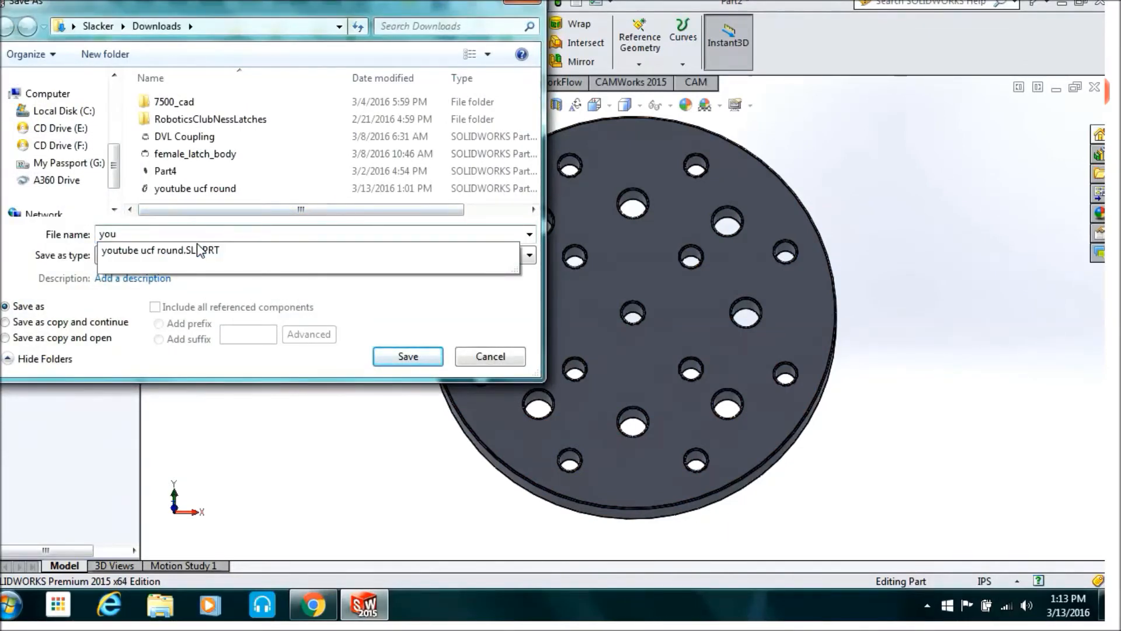
pyautogui.write('tube ucf fixture')
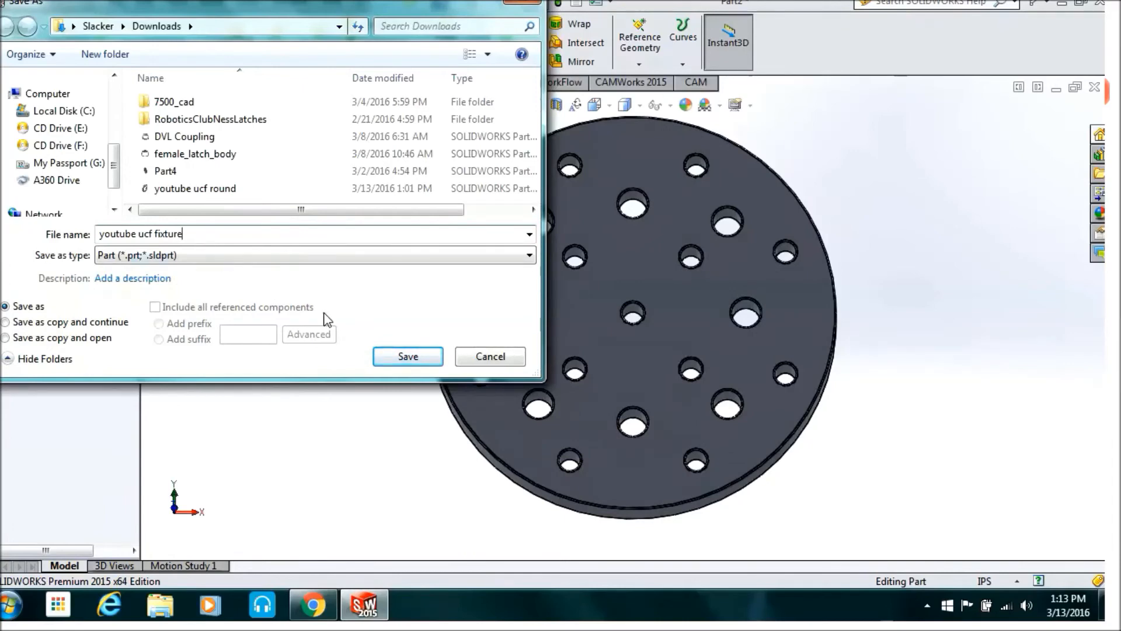
pyautogui.click(401, 357)
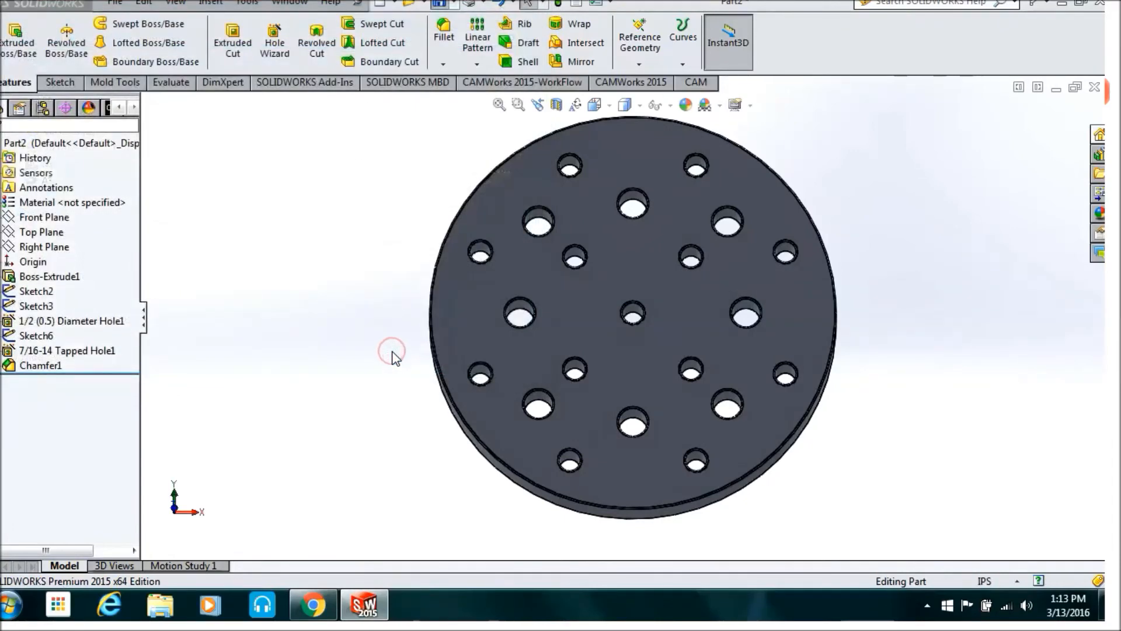